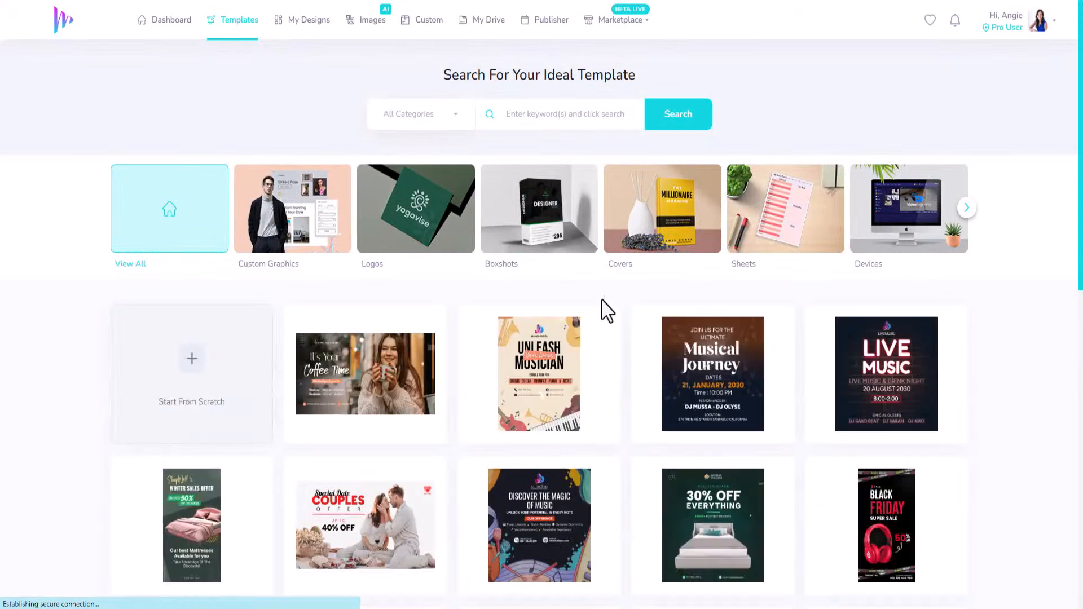
Step: Advance through the template categories until Covers 2.0 is reached
click(966, 208)
click(966, 208)
click(966, 208)
click(966, 208)
click(966, 208)
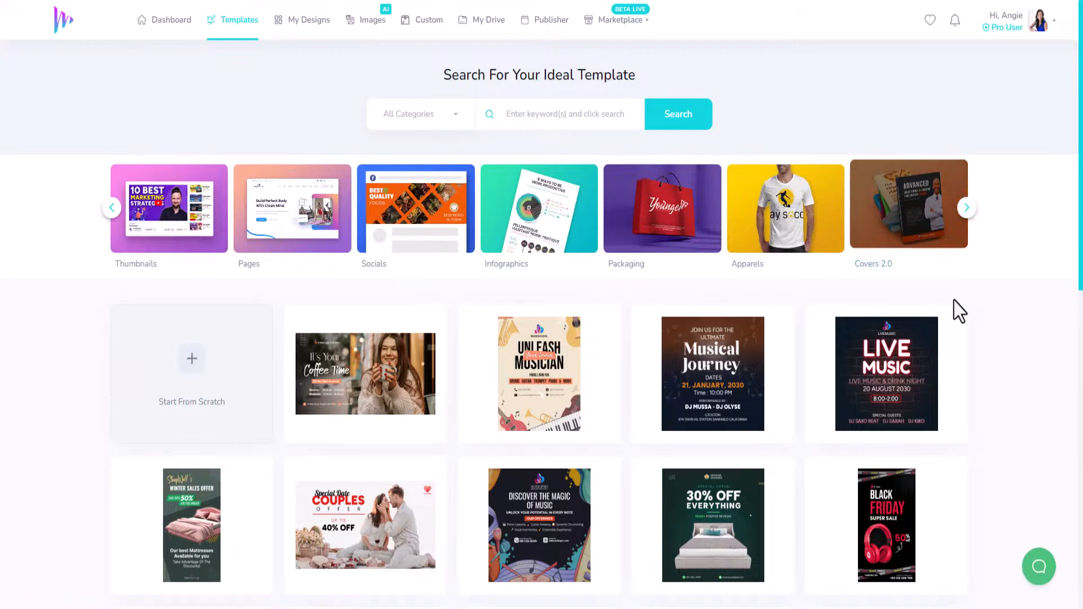
mouse_move(962, 362)
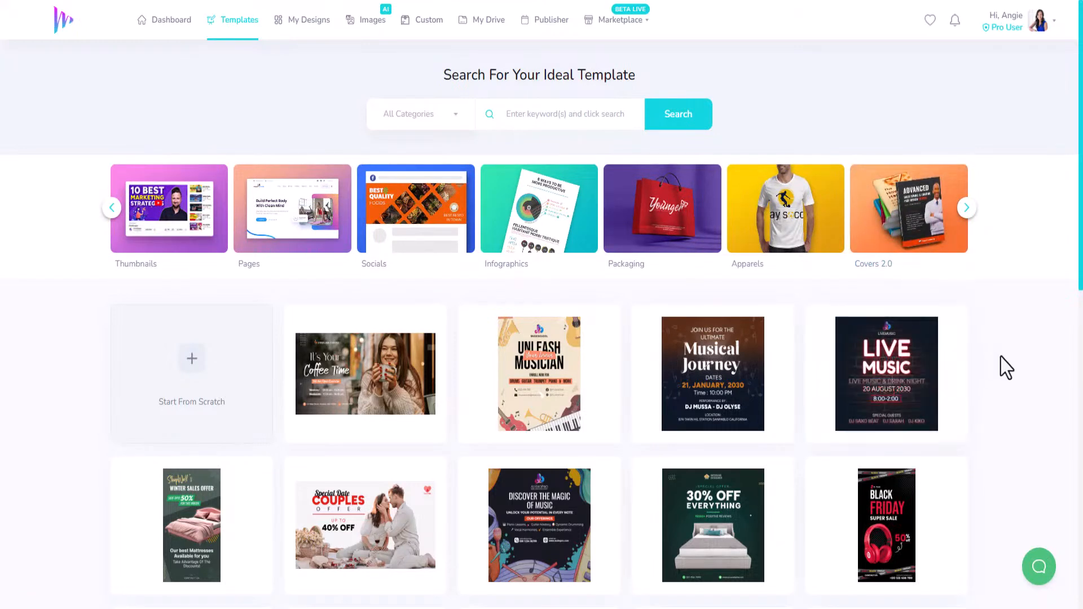
Step: Look through the gallery of ready-made templates across all categories
scroll(1007, 369, down, 3)
mouse_move(750, 521)
mouse_move(869, 505)
mouse_move(346, 446)
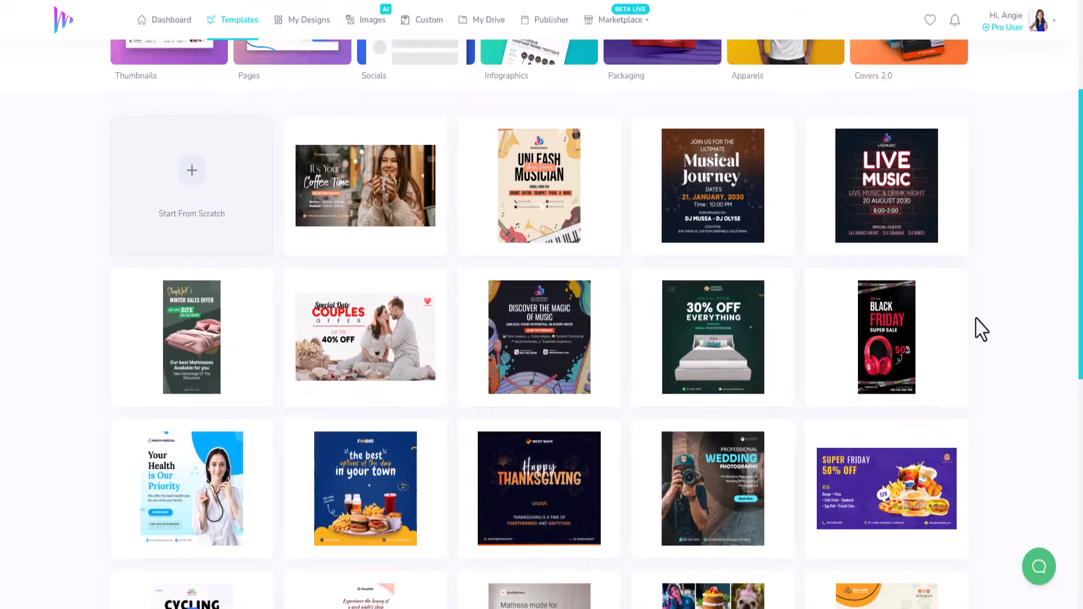
scroll(934, 338, down, 3)
scroll(367, 434, down, 3)
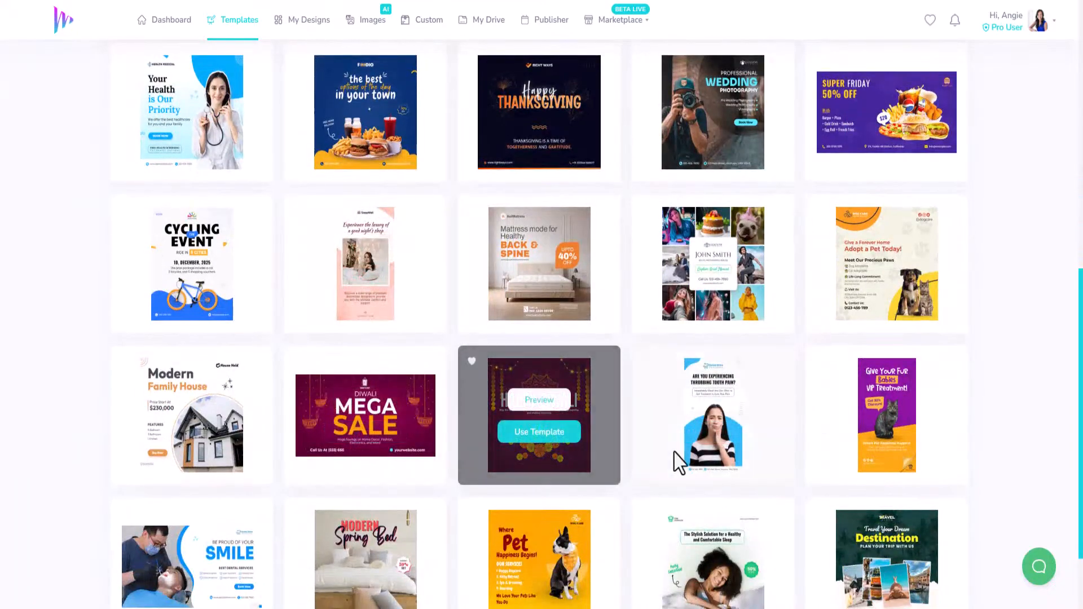
scroll(567, 454, down, 2)
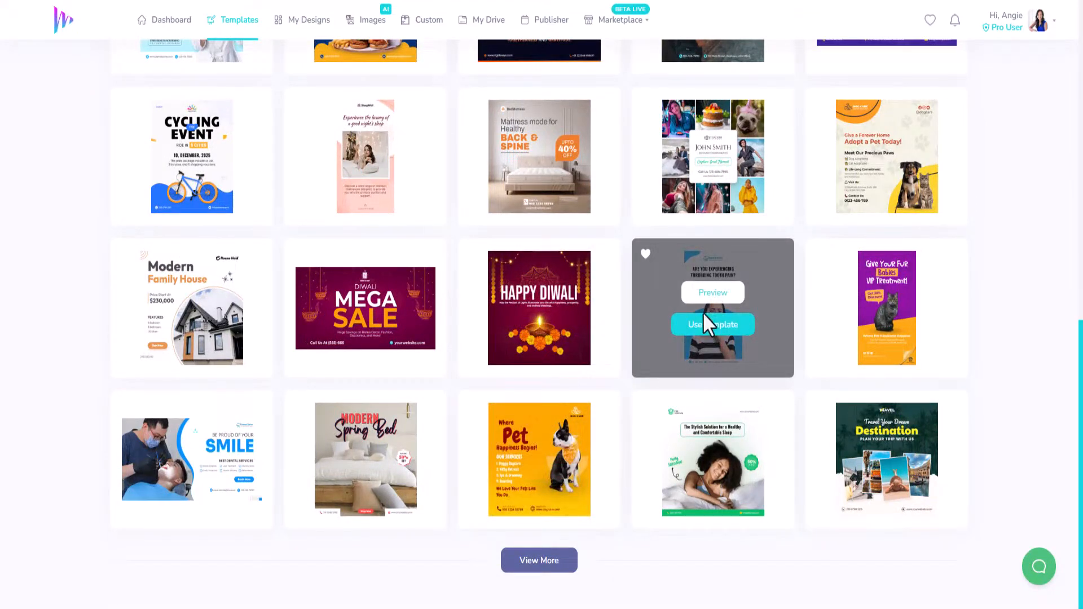
scroll(703, 313, up, 10)
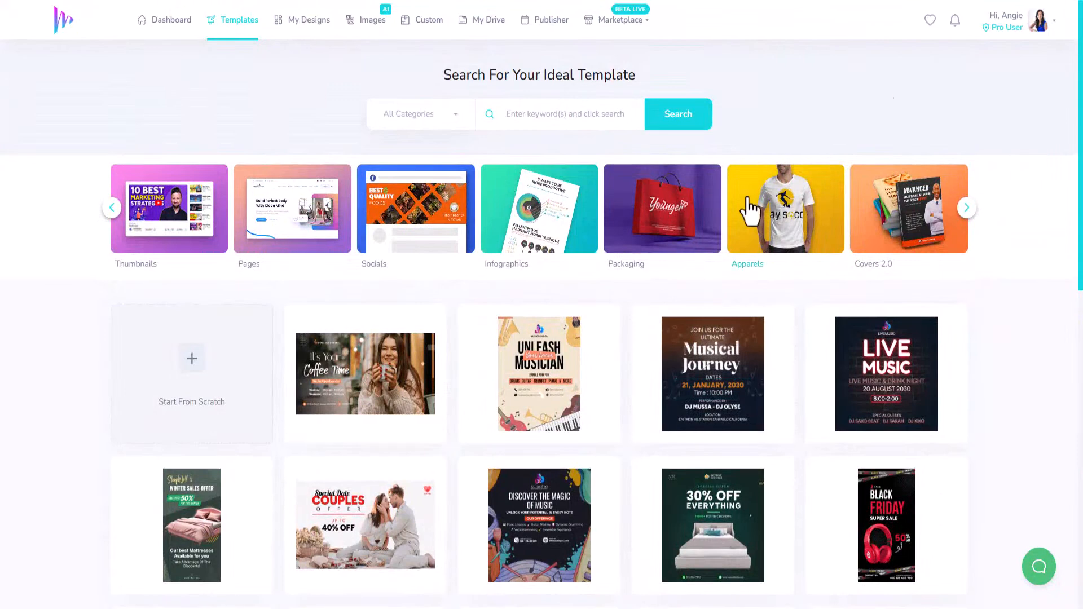
Step: Filter the templates by the Covers 2.0 category and look through its CD/DVDs and Magazines sections
click(918, 220)
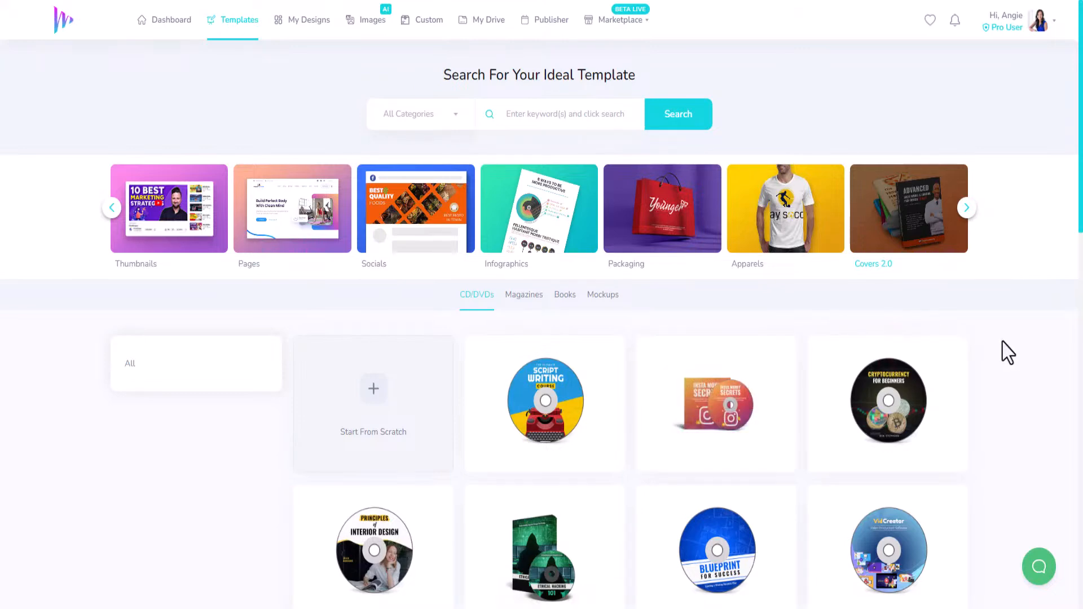
scroll(1009, 347, down, 3)
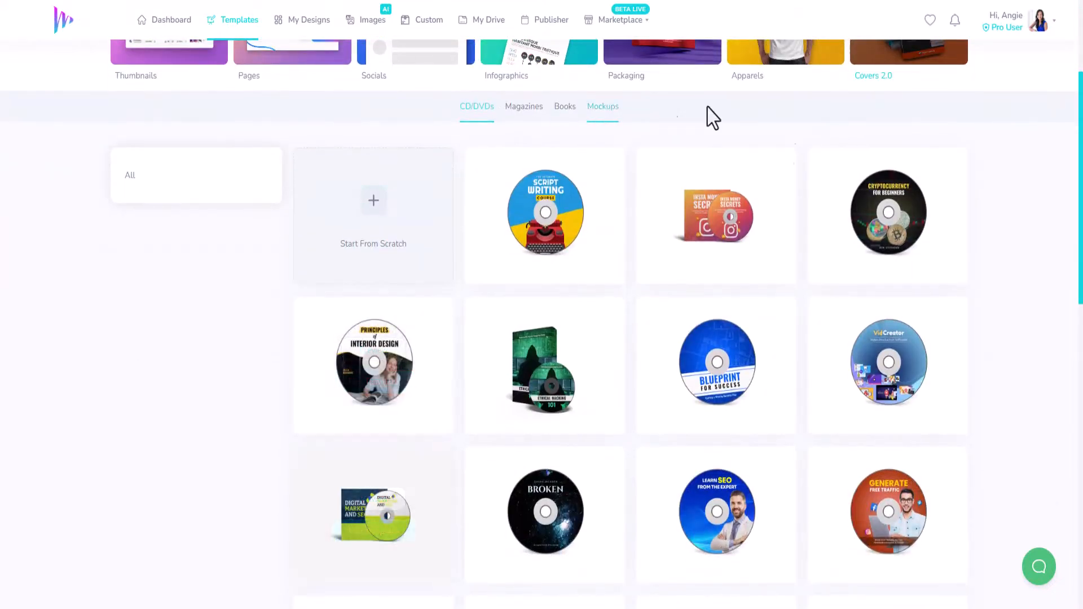
click(522, 107)
scroll(586, 330, down, 4)
scroll(586, 332, up, 4)
Step: Look through the Books templates in the Covers 2.0 category
click(565, 295)
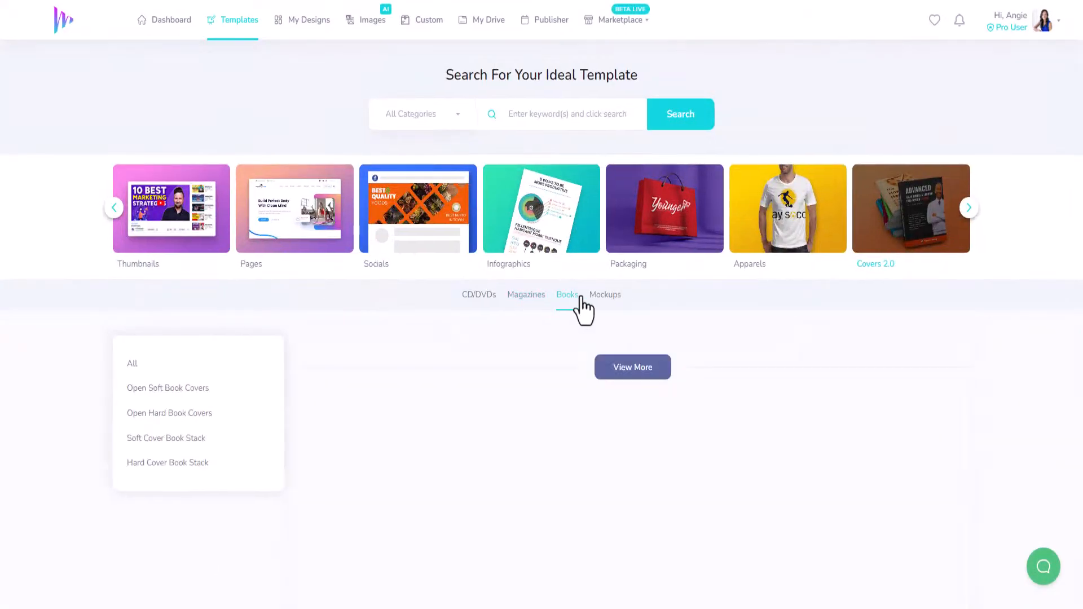
scroll(850, 341, down, 7)
scroll(846, 342, up, 6)
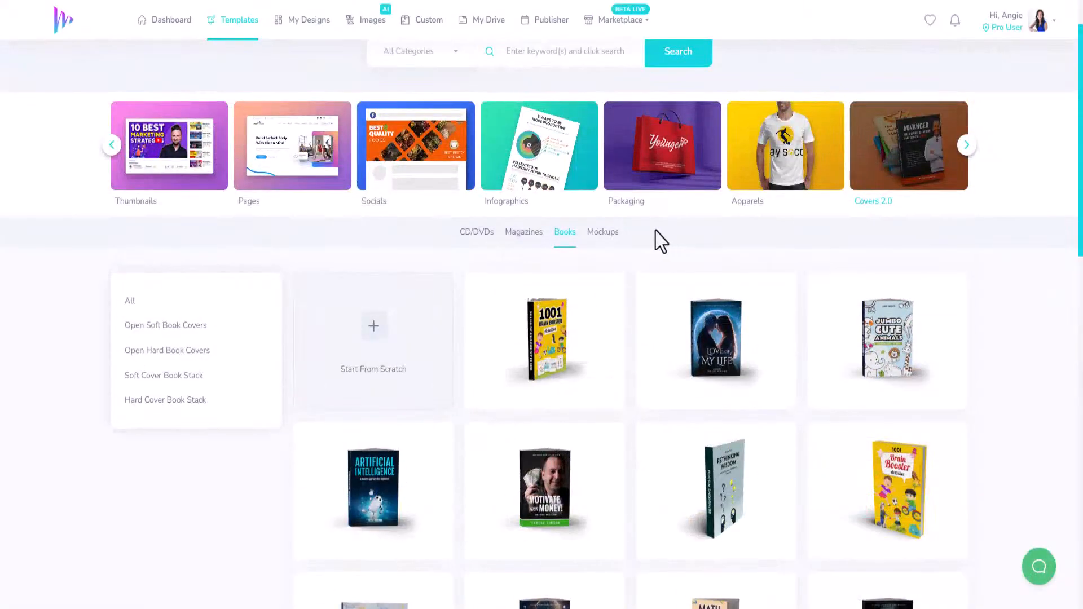
Step: Look through the Mockups templates in Covers 2.0, including their magazine, book, brochure and newsletter subcategories
click(611, 237)
scroll(773, 350, down, 10)
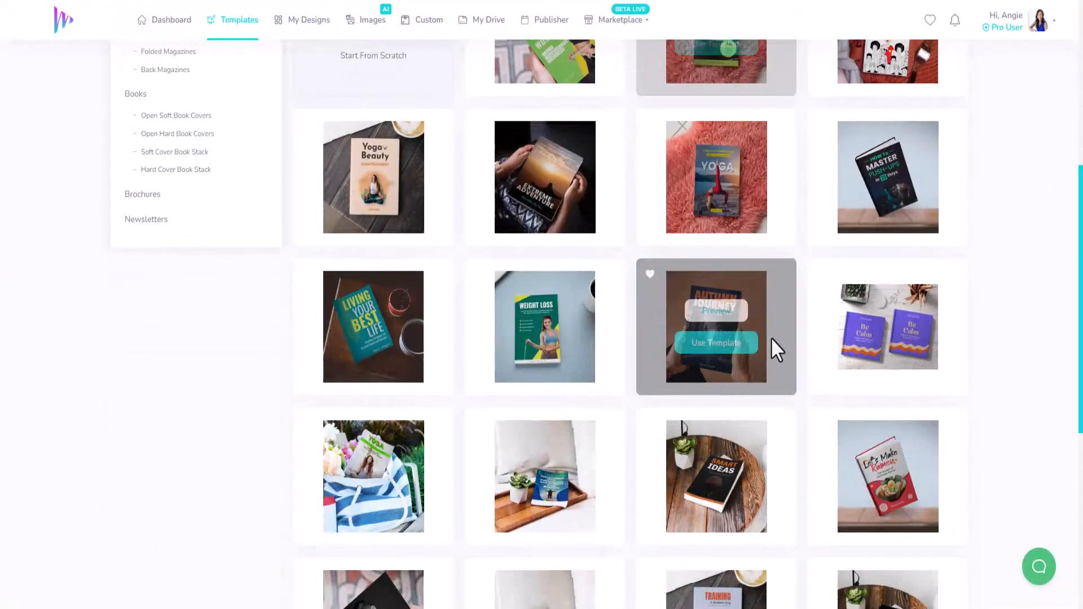
scroll(788, 323, up, 10)
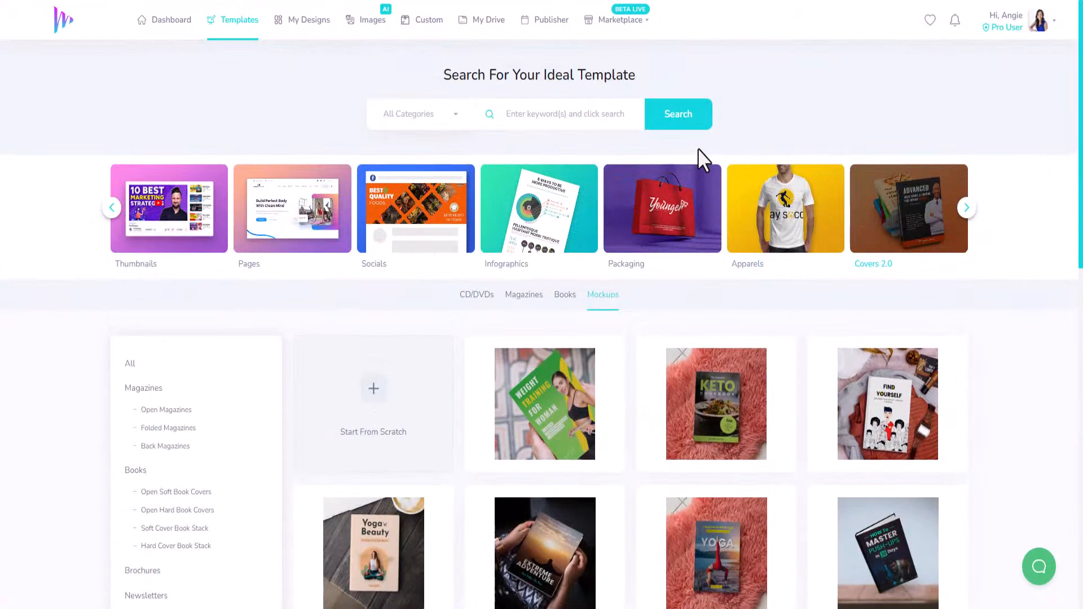
mouse_move(623, 352)
scroll(630, 342, down, 5)
scroll(630, 338, up, 5)
Step: Show the Magazines templates in Covers 2.0 and examine the open and folded magazine designs
click(525, 299)
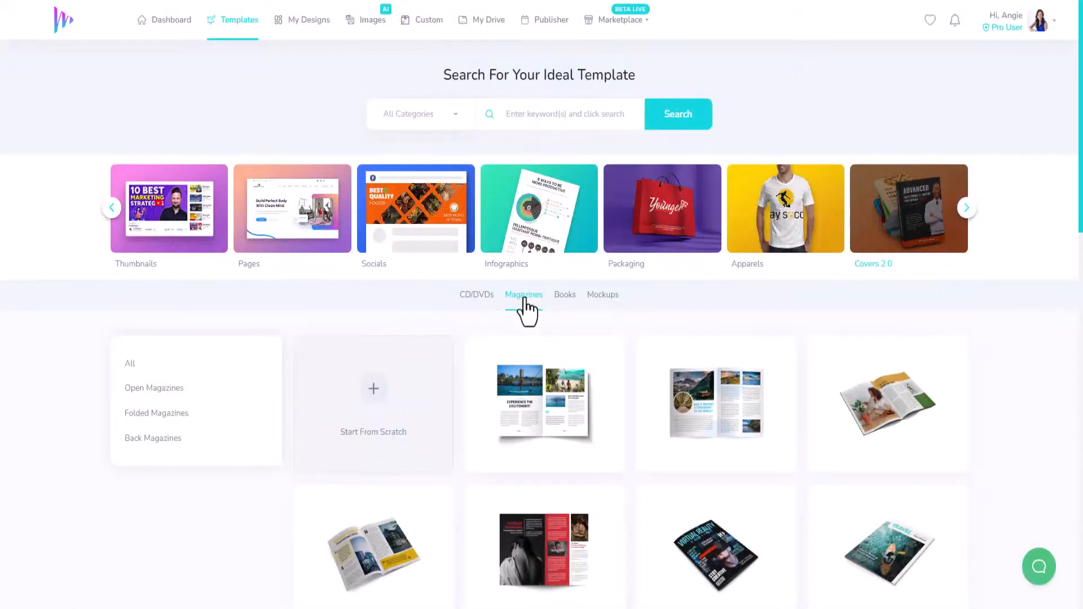
scroll(544, 311, down, 3)
scroll(541, 313, down, 2)
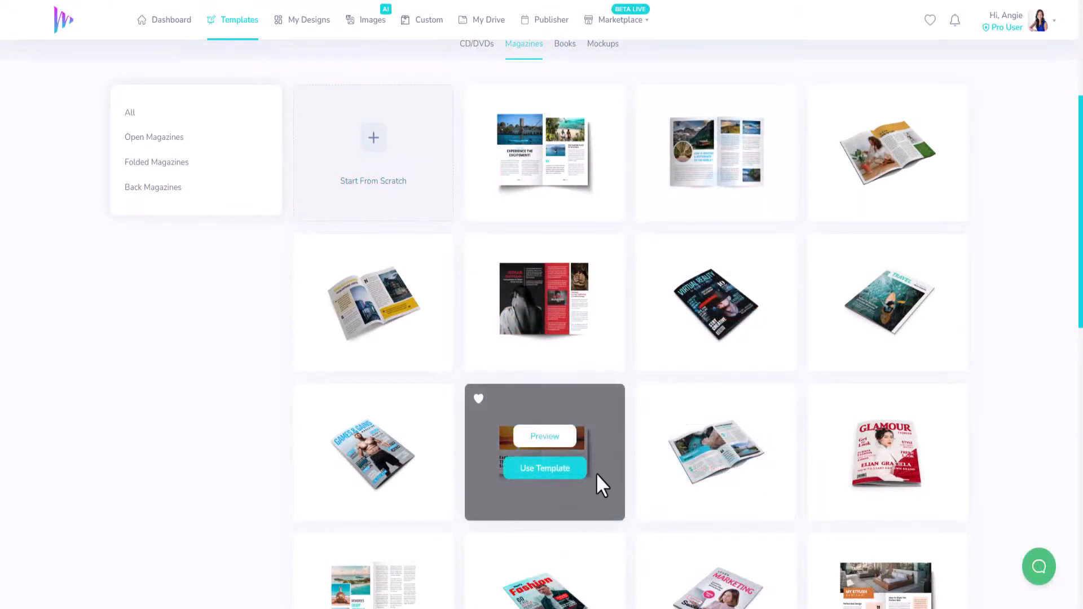
scroll(597, 474, down, 3)
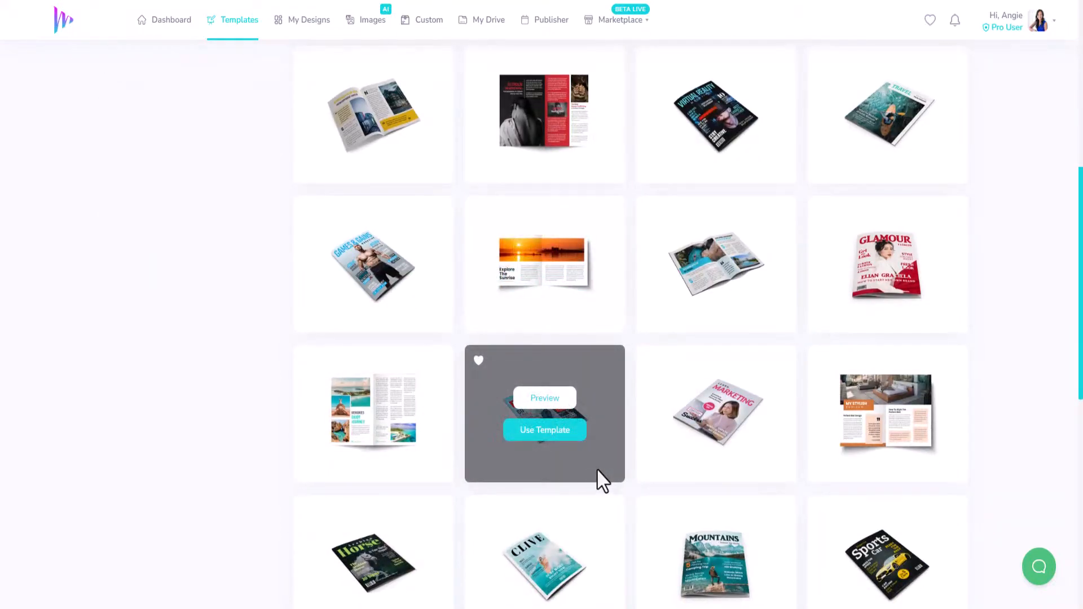
scroll(598, 478, down, 5)
scroll(597, 471, up, 9)
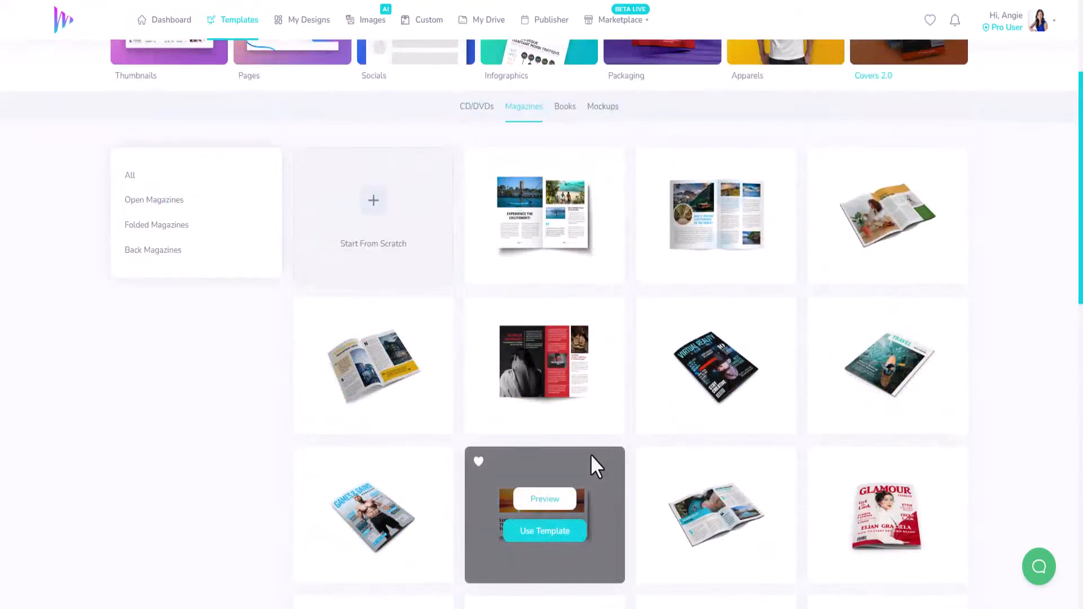
scroll(537, 294, up, 3)
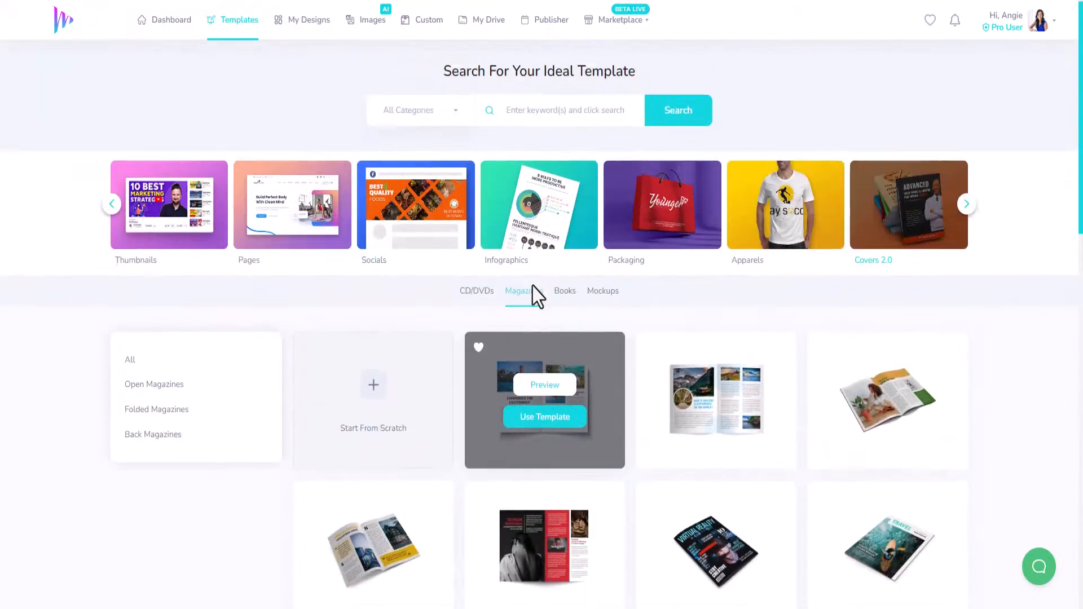
scroll(693, 379, down, 2)
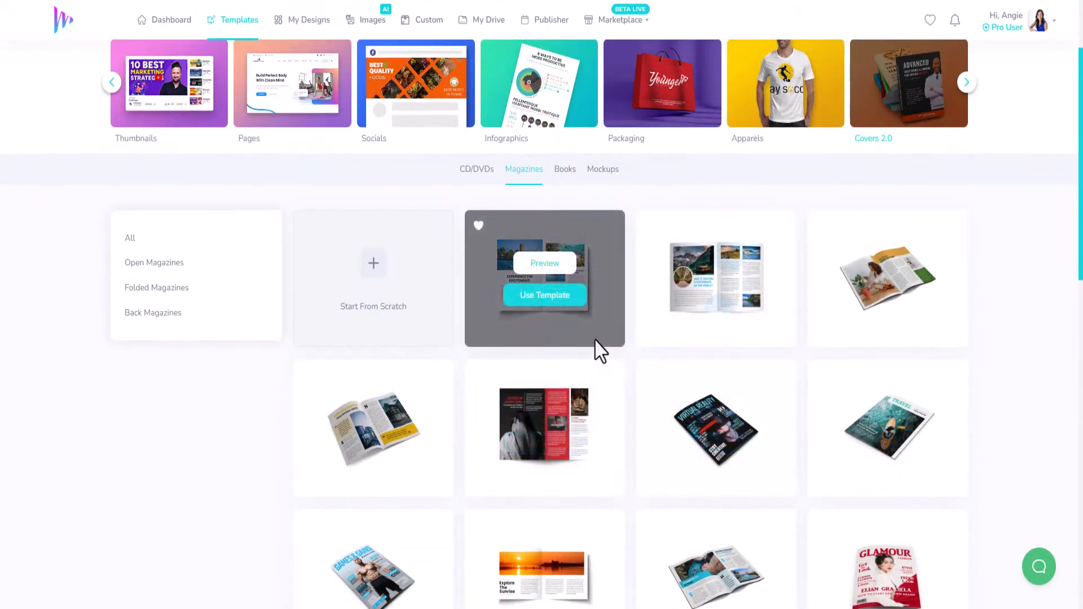
Step: Create a design titled "Demo - Covers 2.0 Magazine - Open" from the angled open magazine template with building photos and a yellow band
click(544, 445)
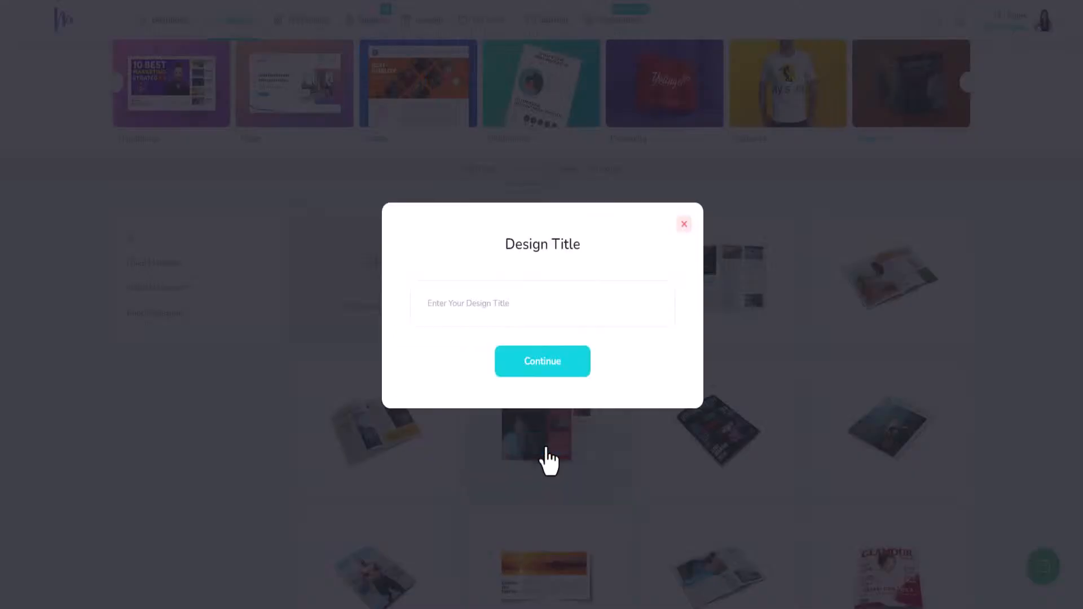
click(682, 225)
scroll(497, 451, down, 5)
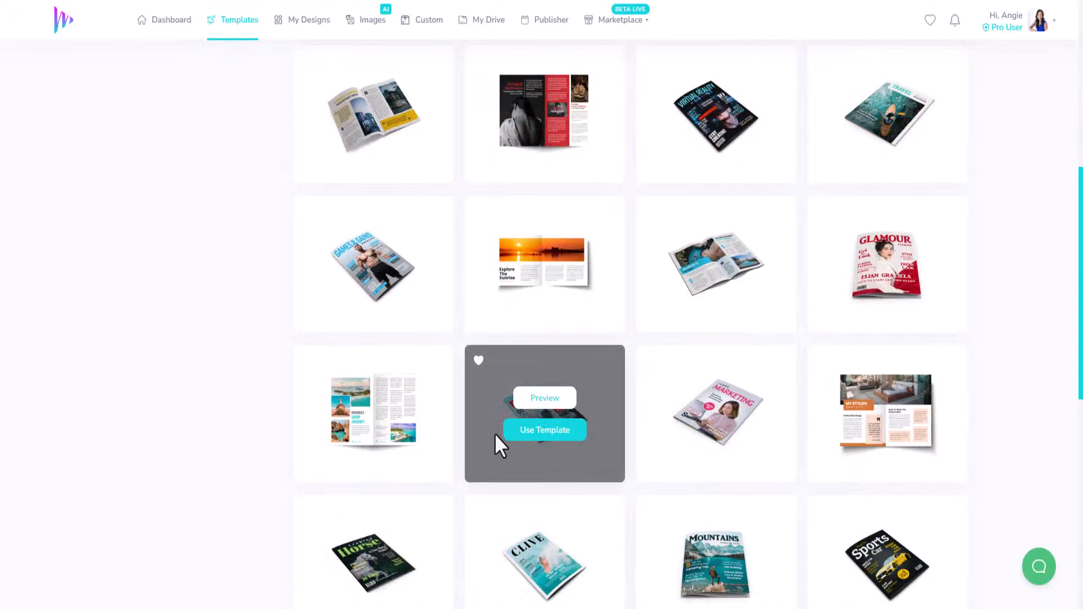
click(373, 131)
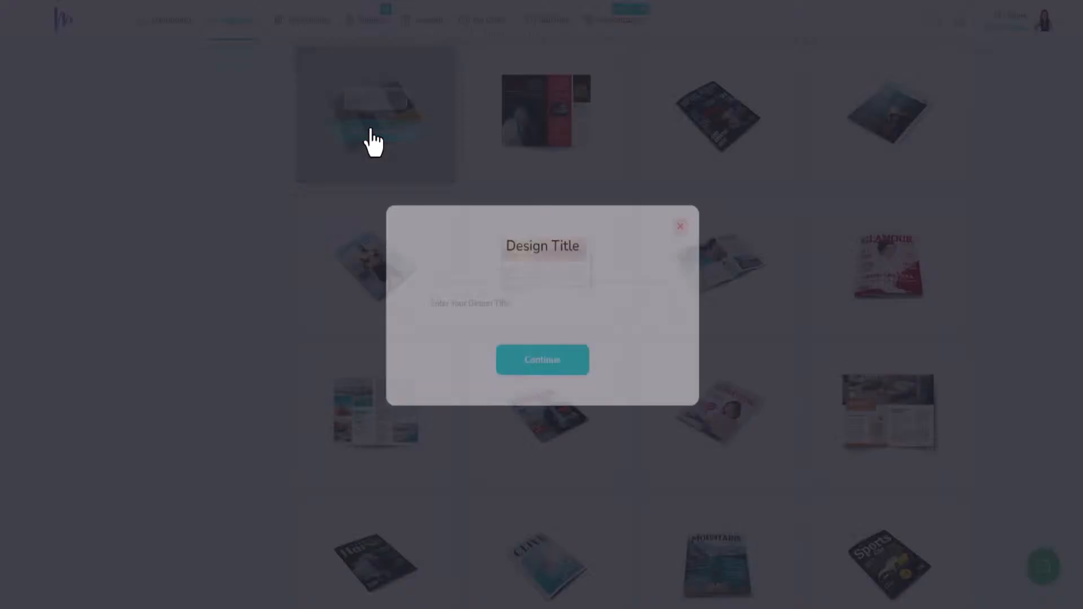
click(522, 307)
text(Demo - Covers 2.0 Magazine - Open)
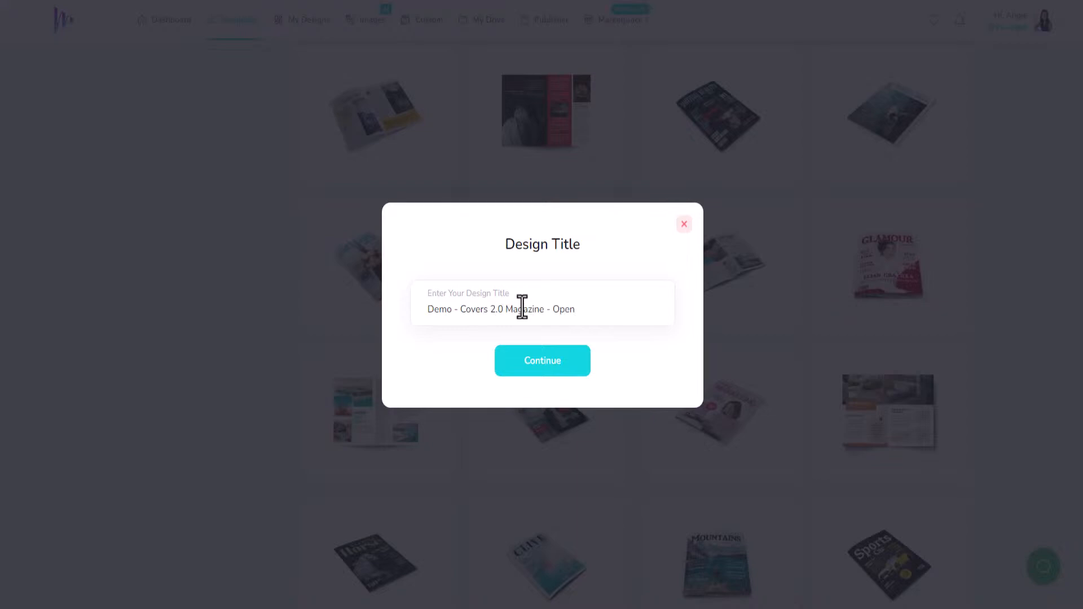
click(534, 372)
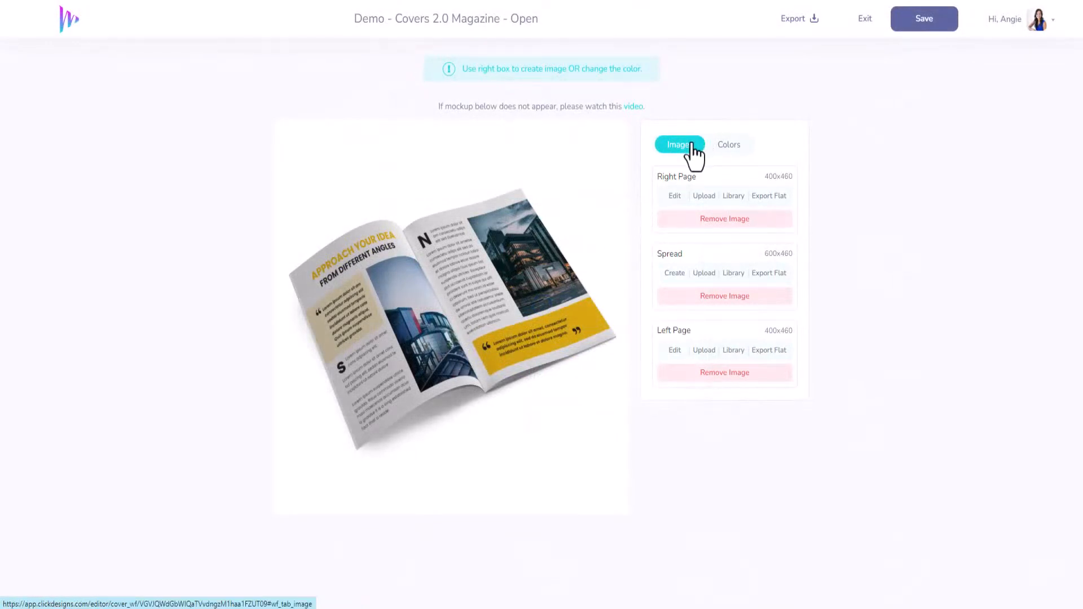
Step: Try #DA4141 as the Spread-Image colour, restore it to #FFFFFF and return to the mockup's image options
click(729, 147)
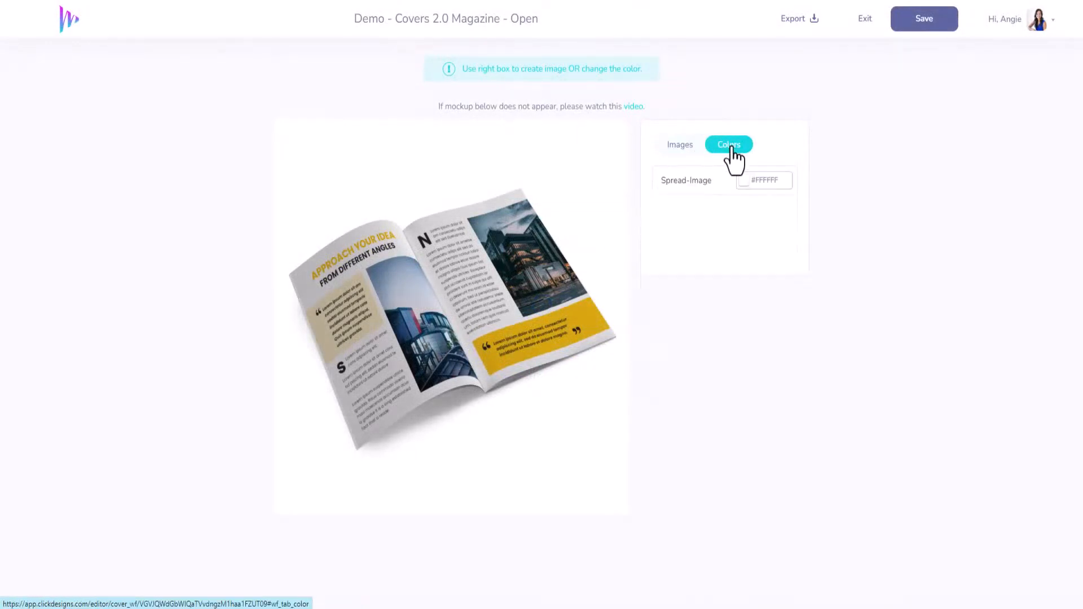
click(756, 179)
click(802, 209)
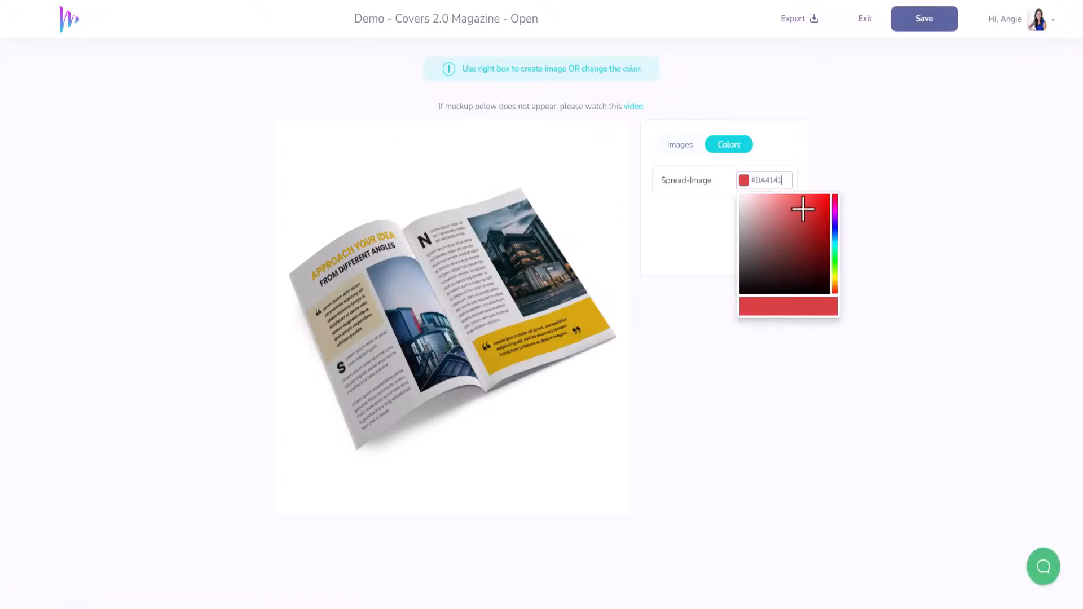
click(799, 164)
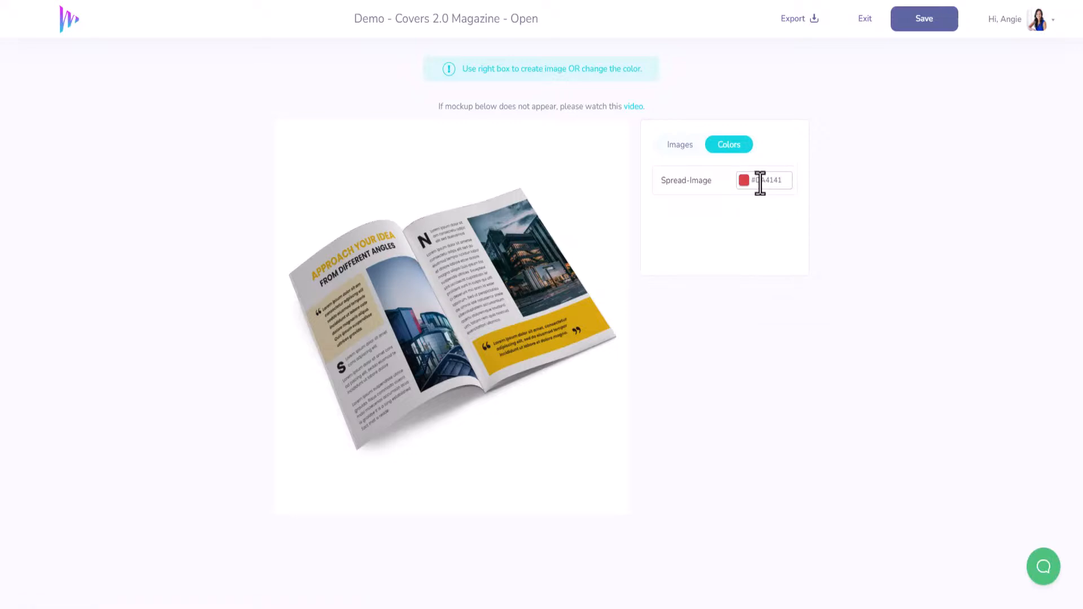
click(760, 181)
click(733, 178)
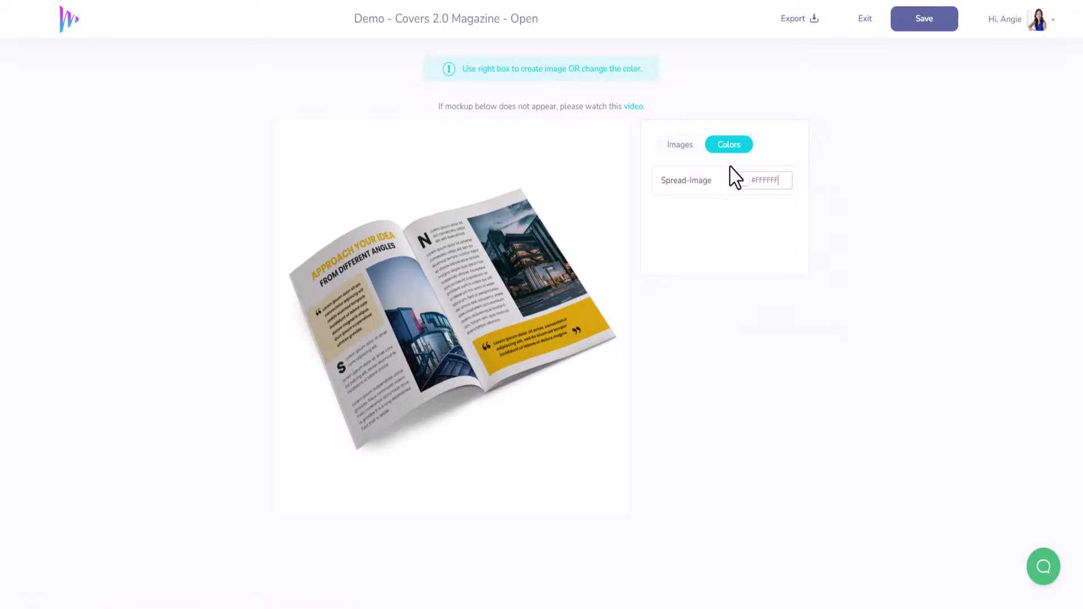
click(681, 148)
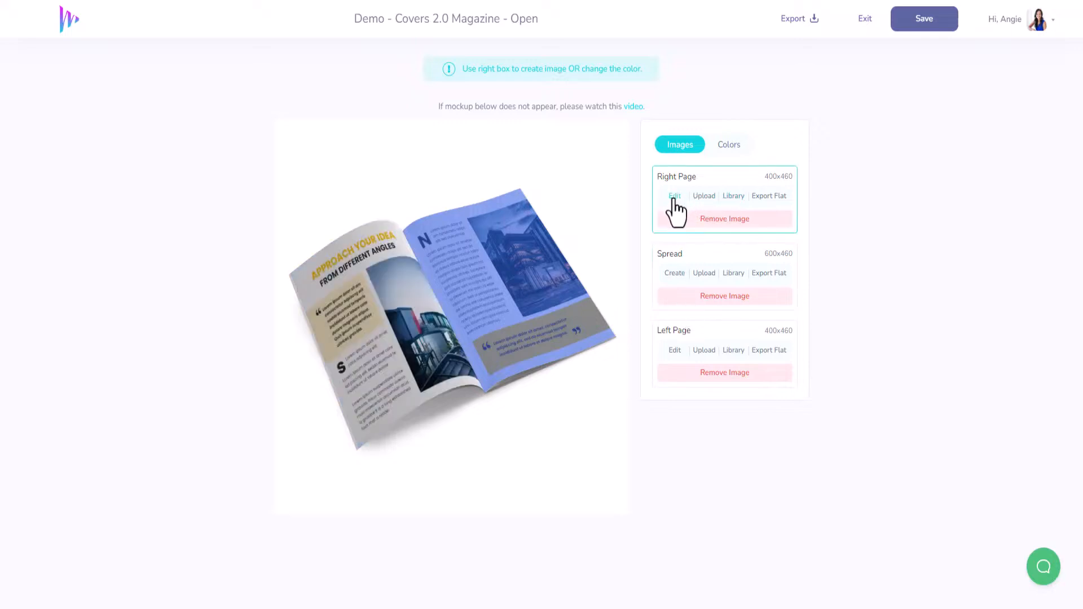
Step: Open the mockup's left page artwork for editing and inspect its quote text, subtitle and building photo
click(675, 351)
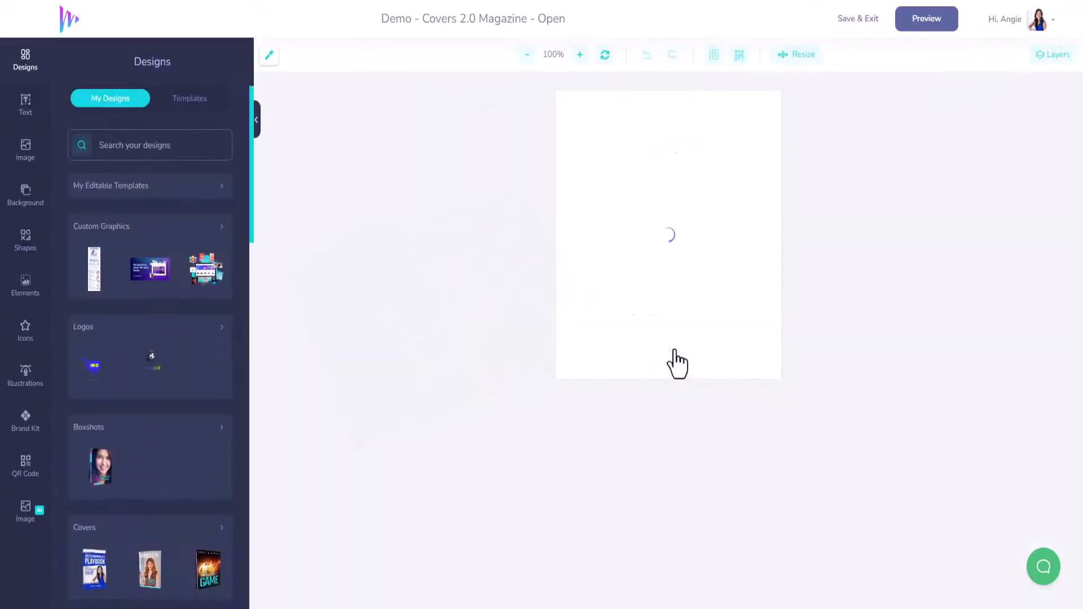
click(648, 213)
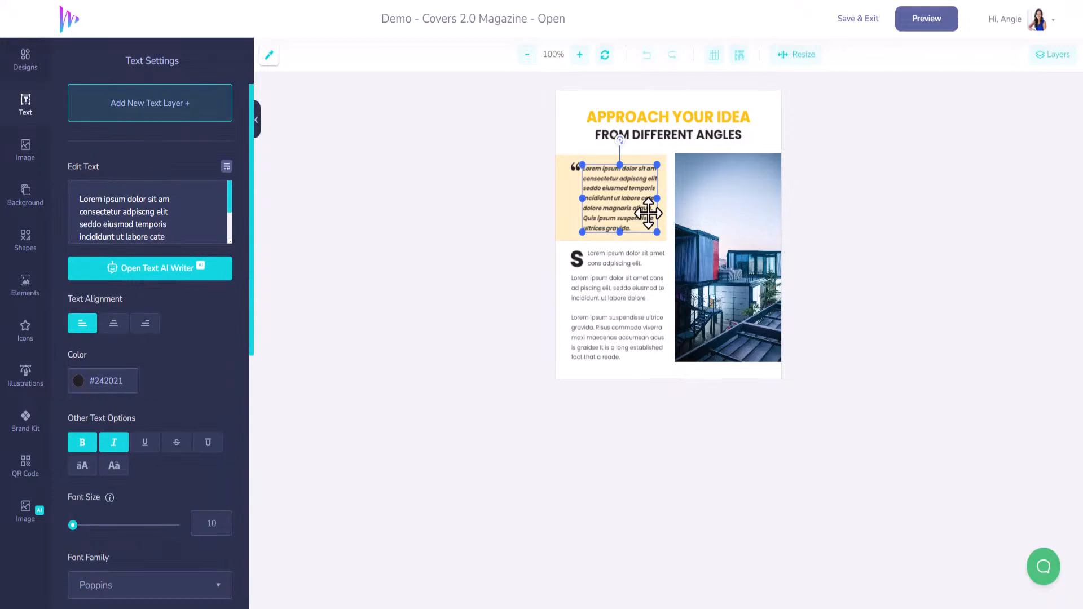
click(643, 136)
click(706, 215)
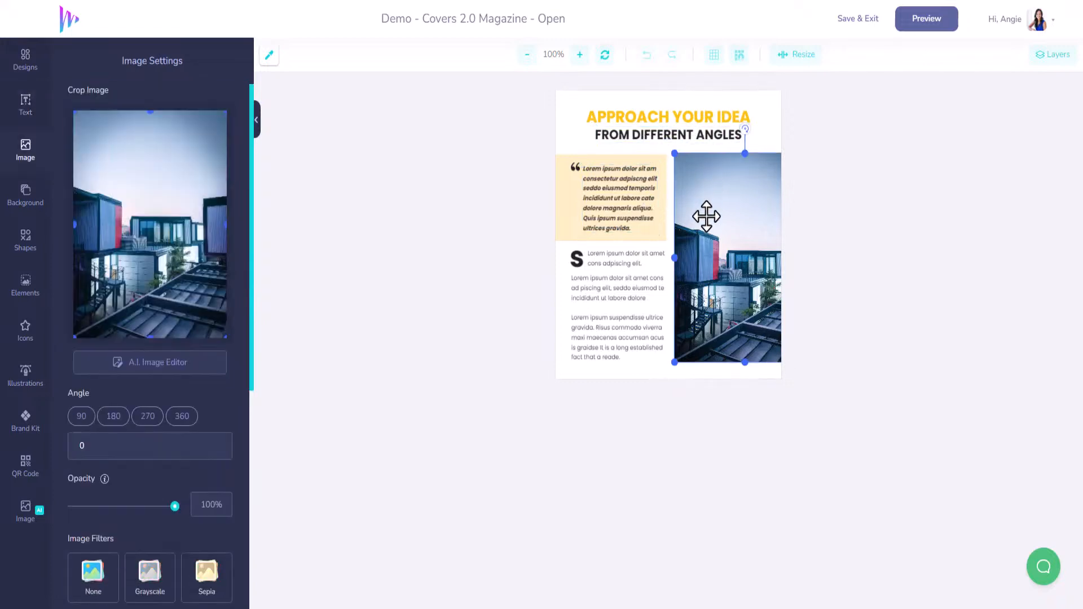
Step: Replace the yellow "APPROACH YOUR IDEA" heading with "CLICKDESIGNS+" and set its font size to 41
click(670, 118)
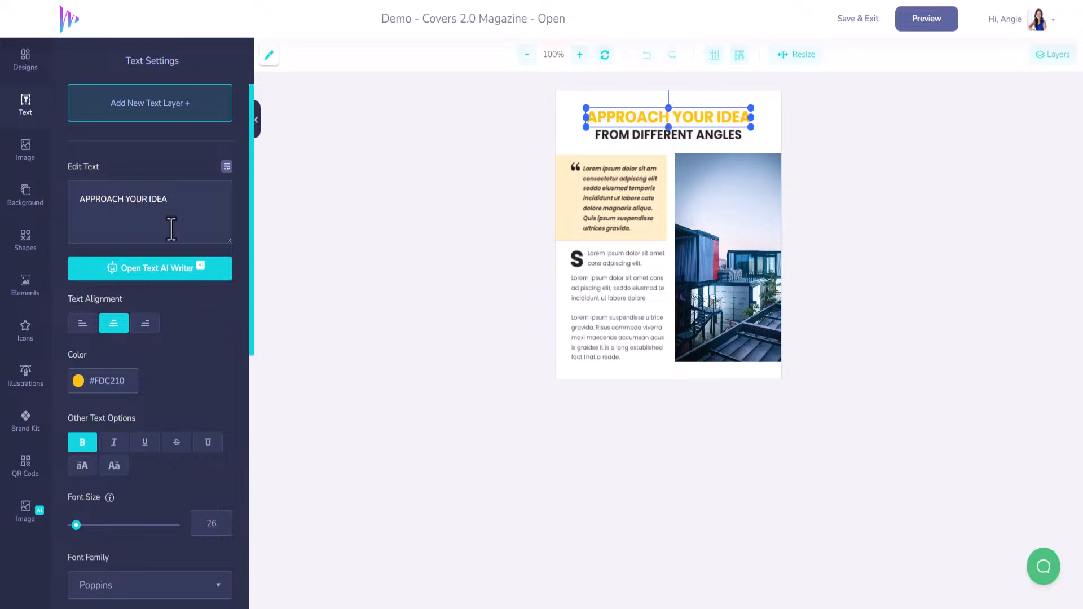
text(CLICKDESIGNS)
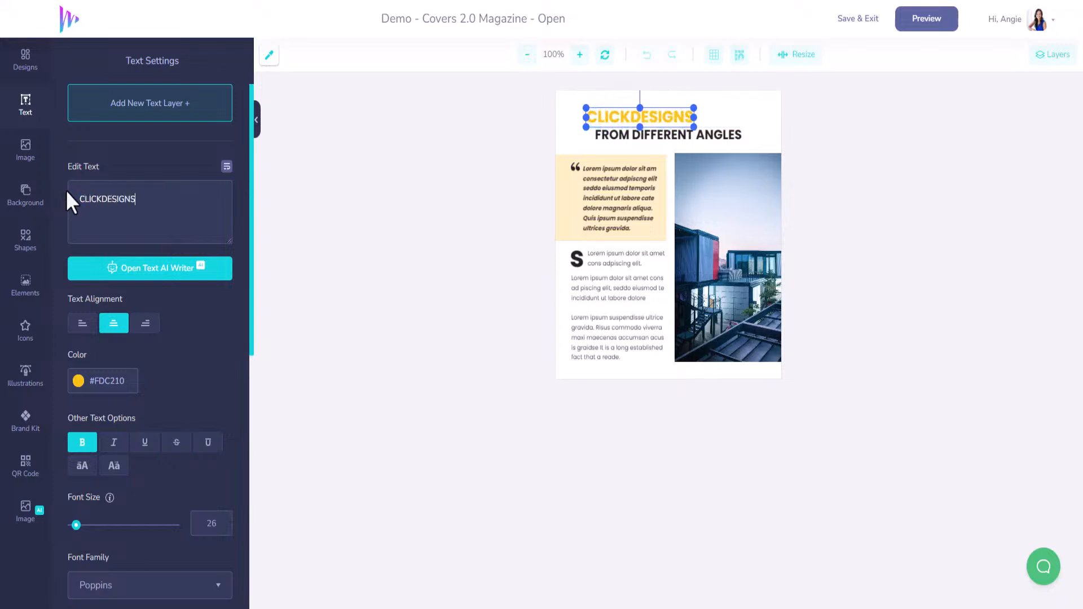
text(+)
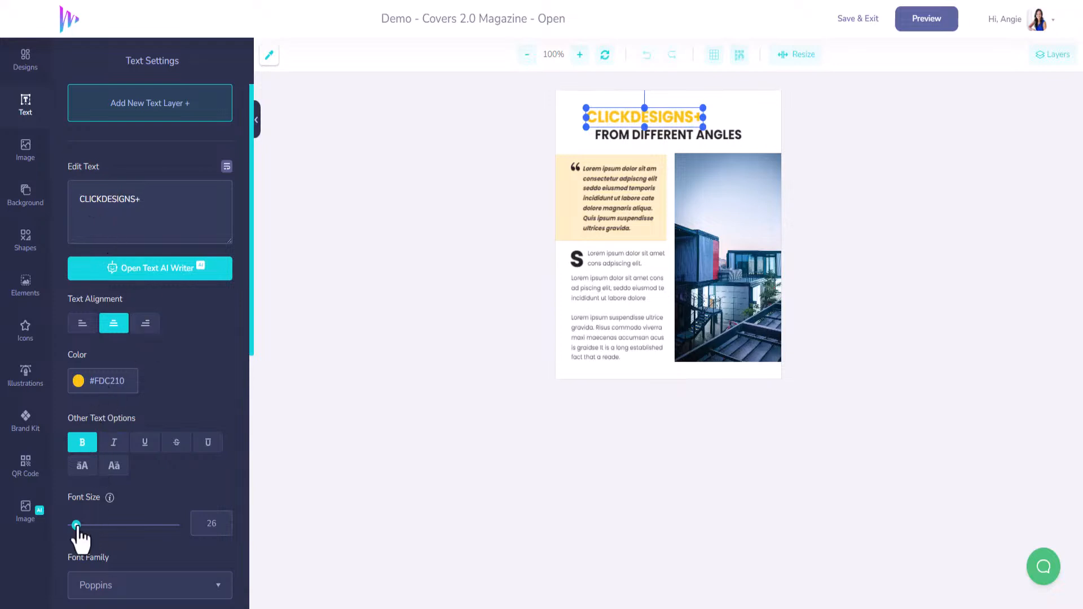
drag(76, 524, 79, 525)
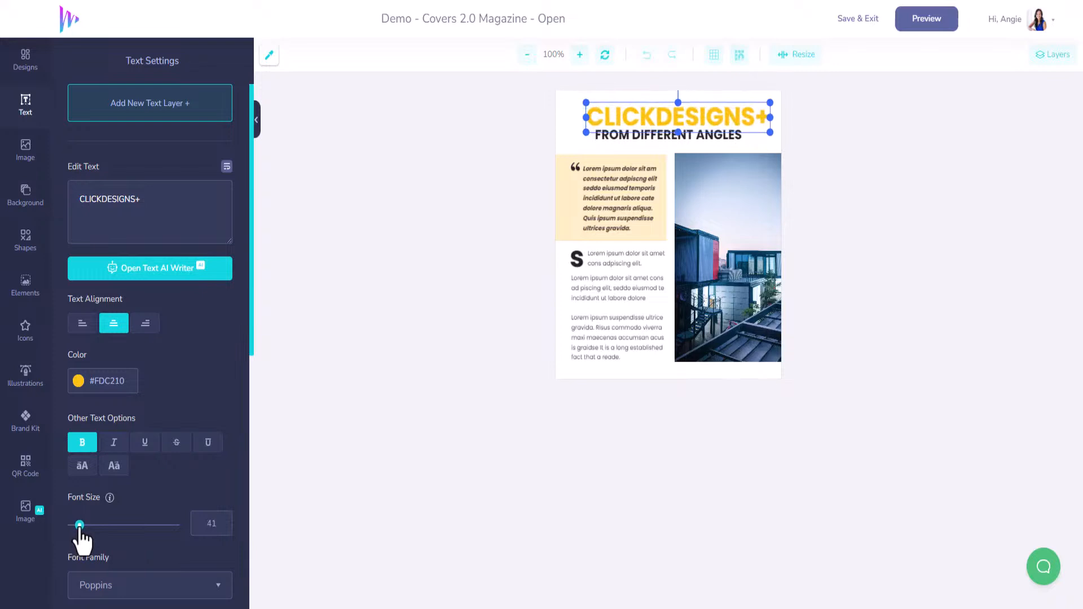
Step: Replace the "FROM DIFFERENT ANGLES" subtitle with "A BRAND NEW DESIGN ENGINE" and centre both the heading and subtitle across the page
drag(684, 115, 674, 114)
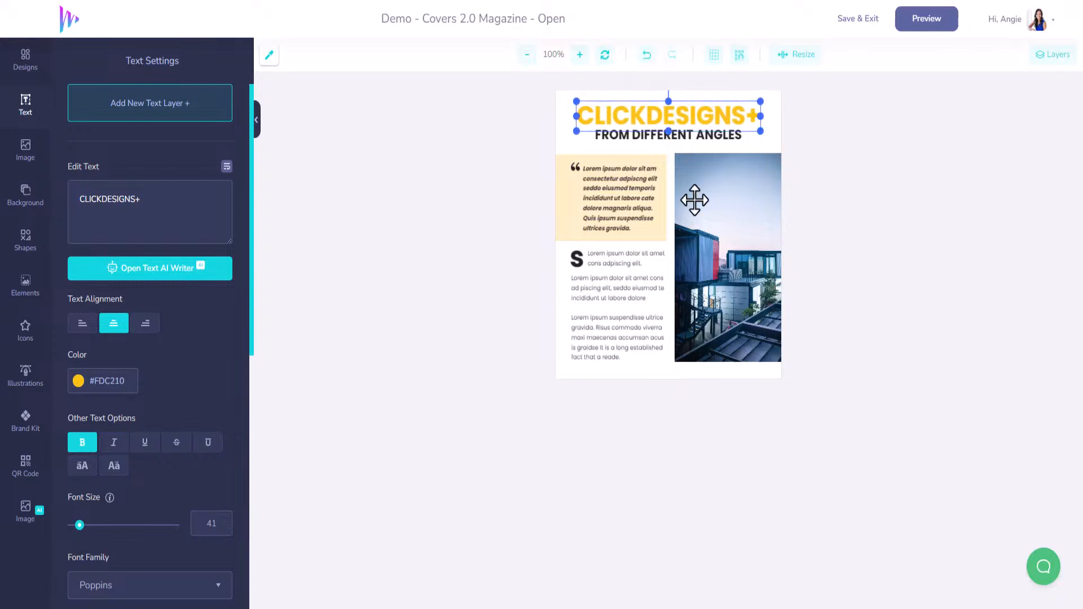
click(677, 135)
drag(203, 206, 50, 210)
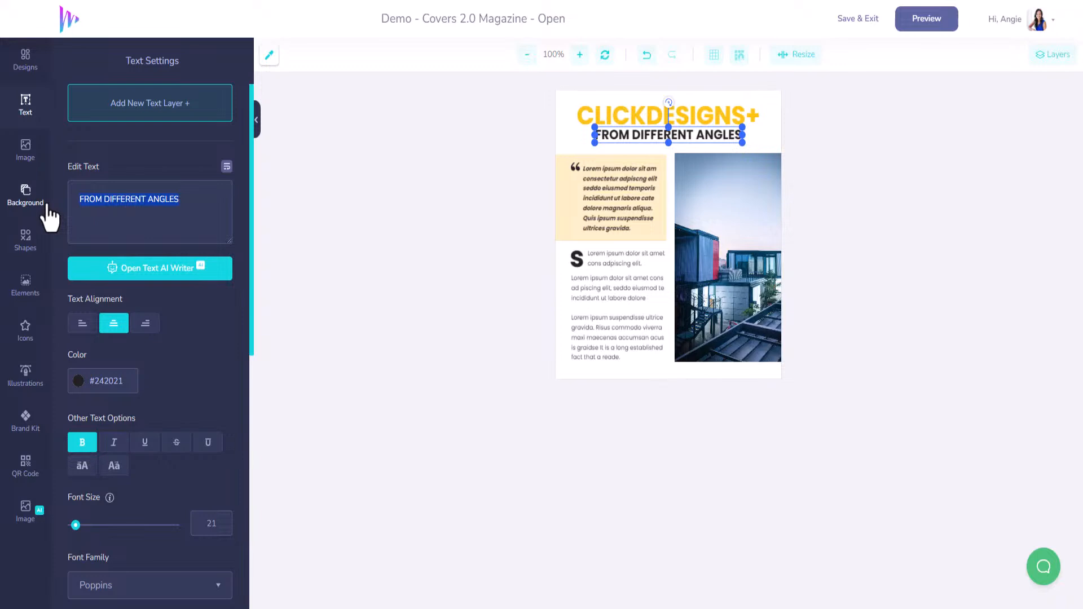
text(A BRAND N)
text(EW ENGINE)
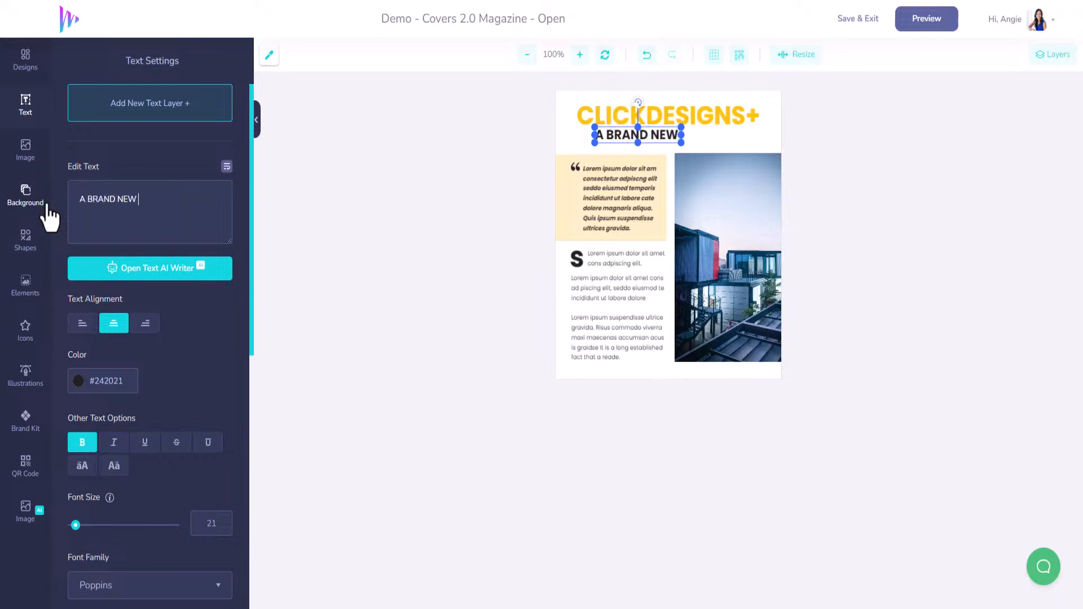
click(138, 199)
text(DESIGN)
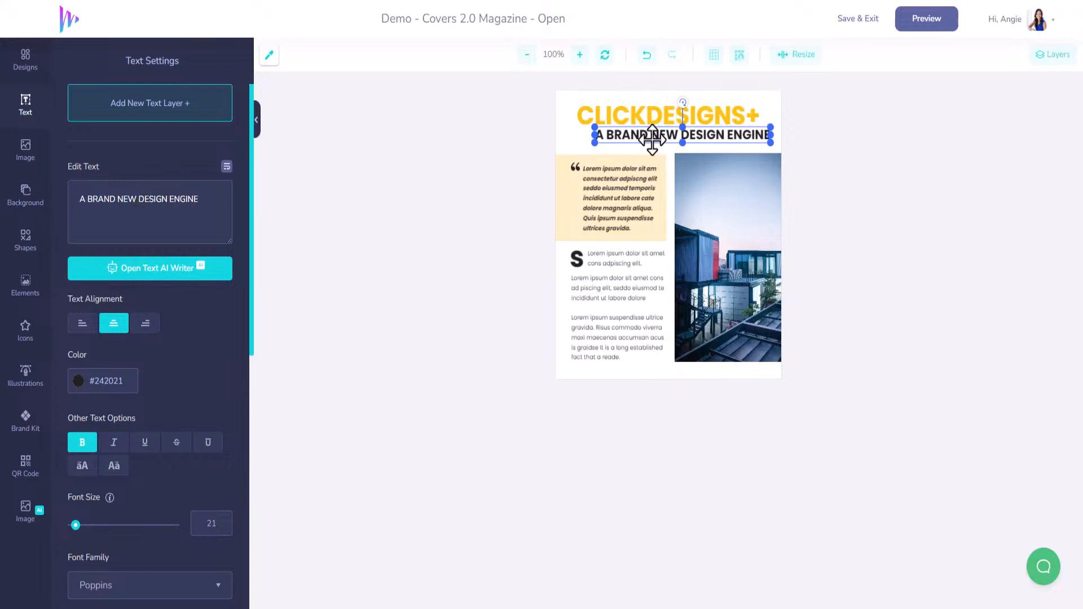
drag(649, 138, 637, 136)
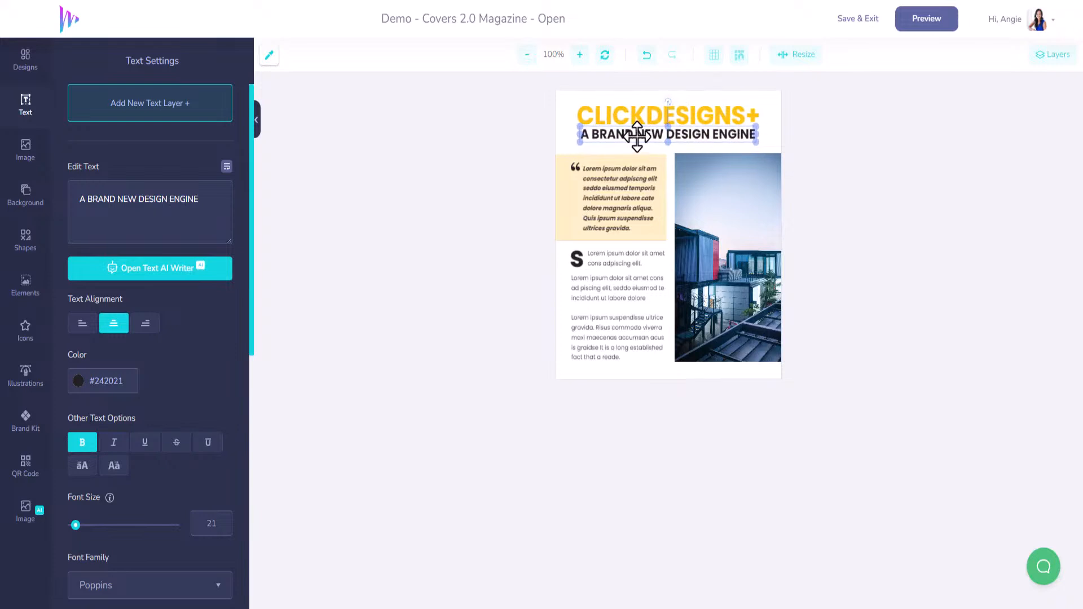
drag(636, 136, 637, 137)
Step: Recolour the "CLICKDESIGNS+" heading with the cyan colour from the MarketersFM brand kit
click(633, 114)
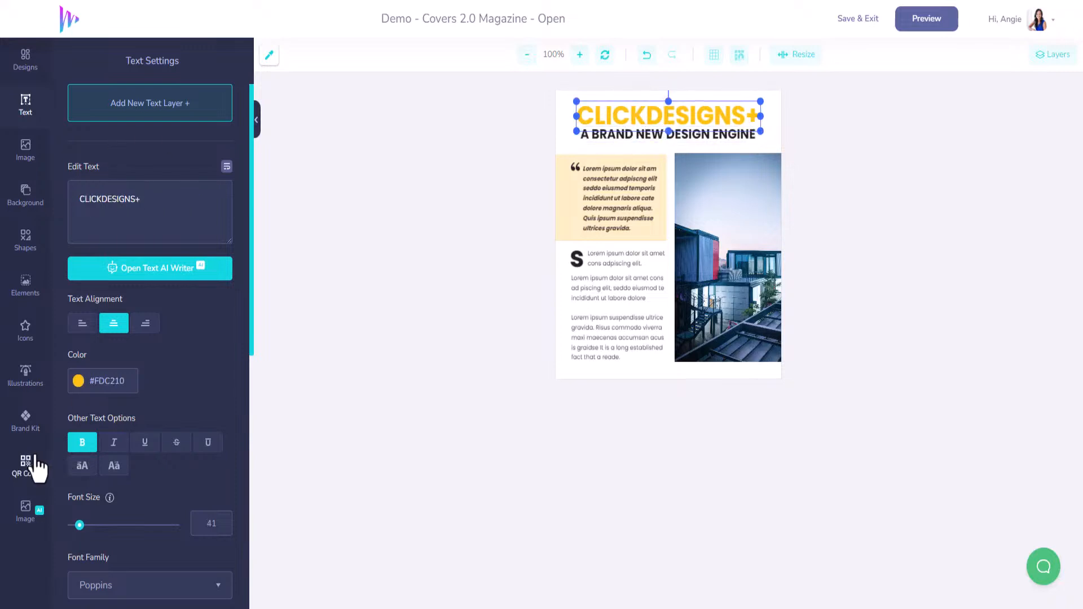
click(30, 422)
click(155, 99)
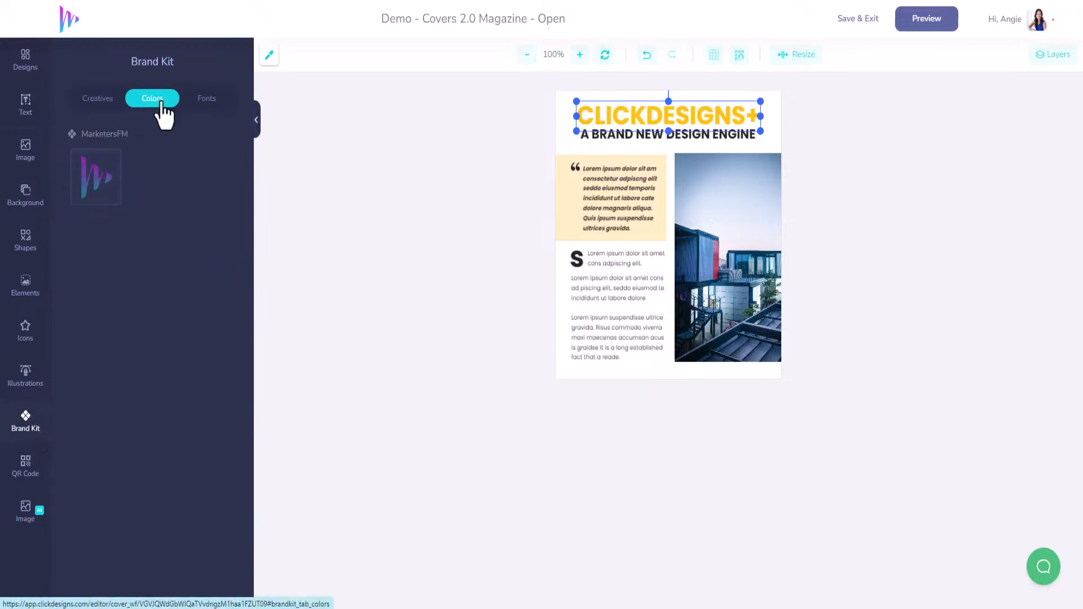
click(79, 177)
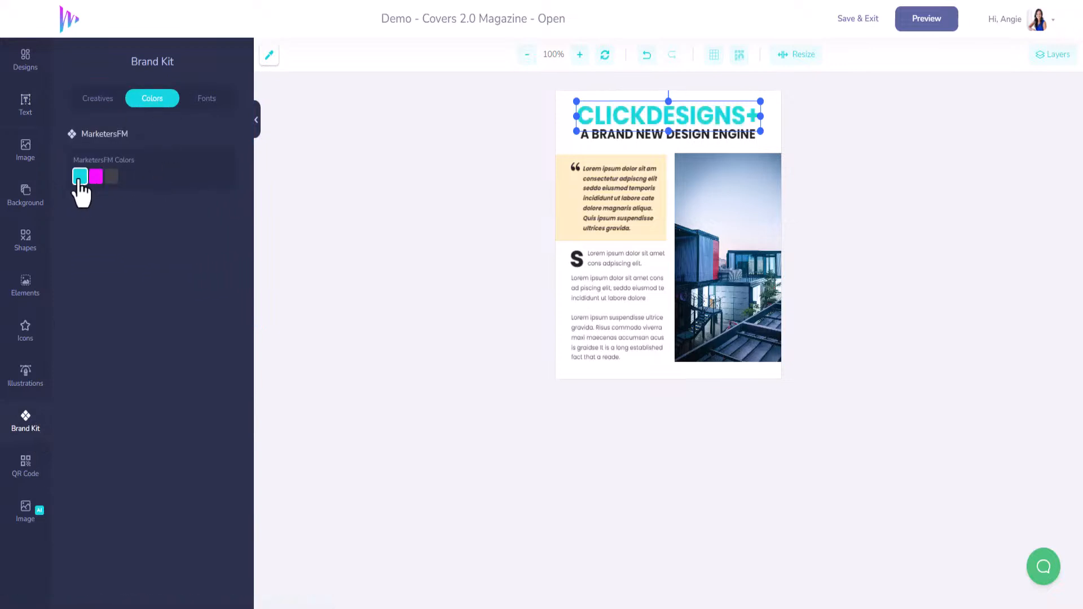
Step: Set the fill colour of the box behind the quote to #CECBC6
click(622, 158)
click(78, 116)
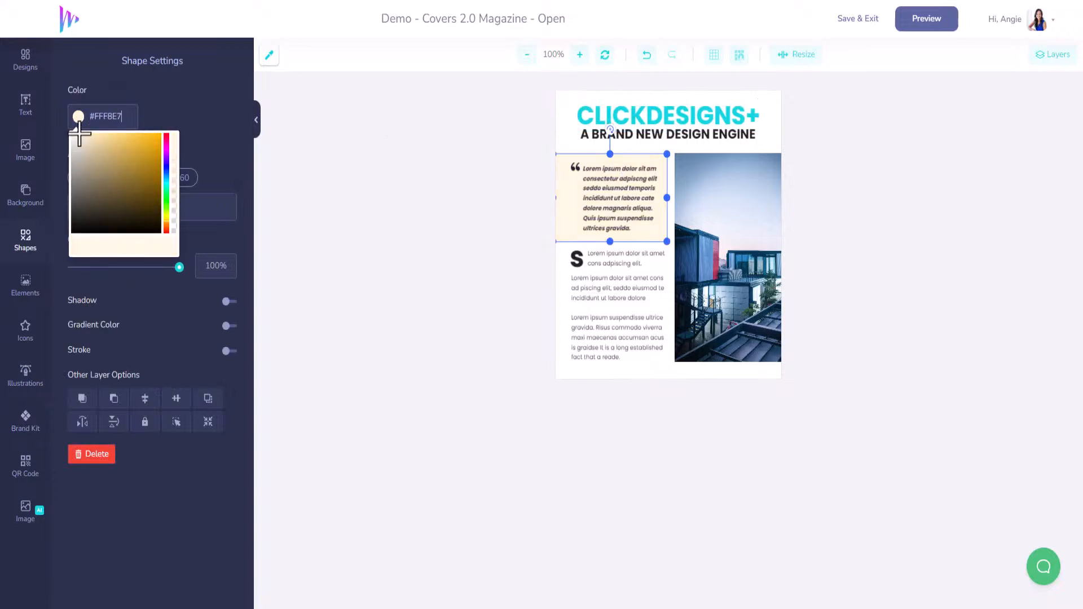
click(95, 178)
drag(96, 179, 70, 153)
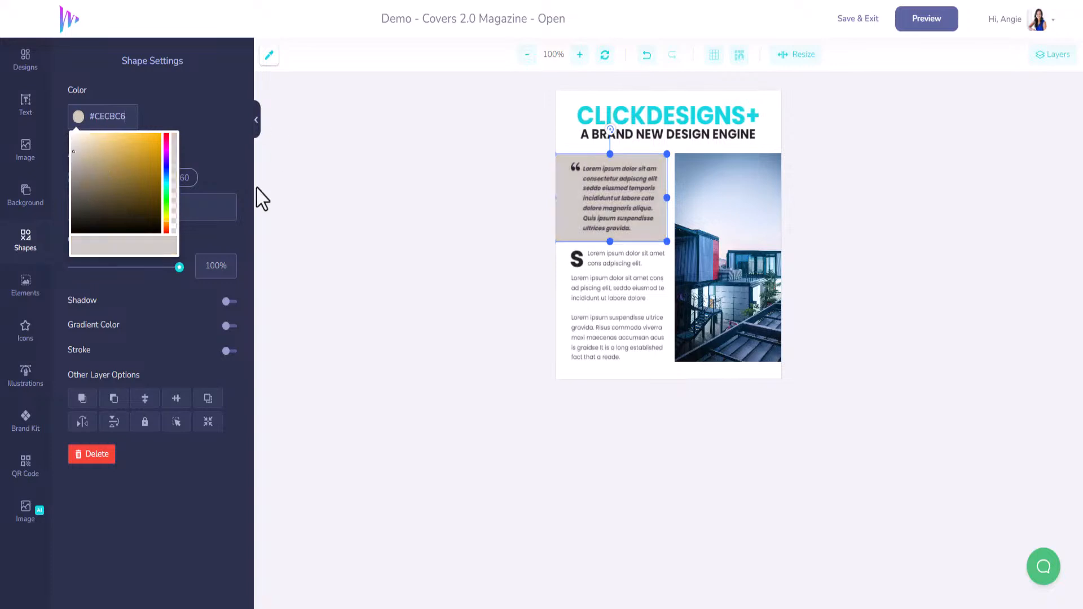
click(196, 93)
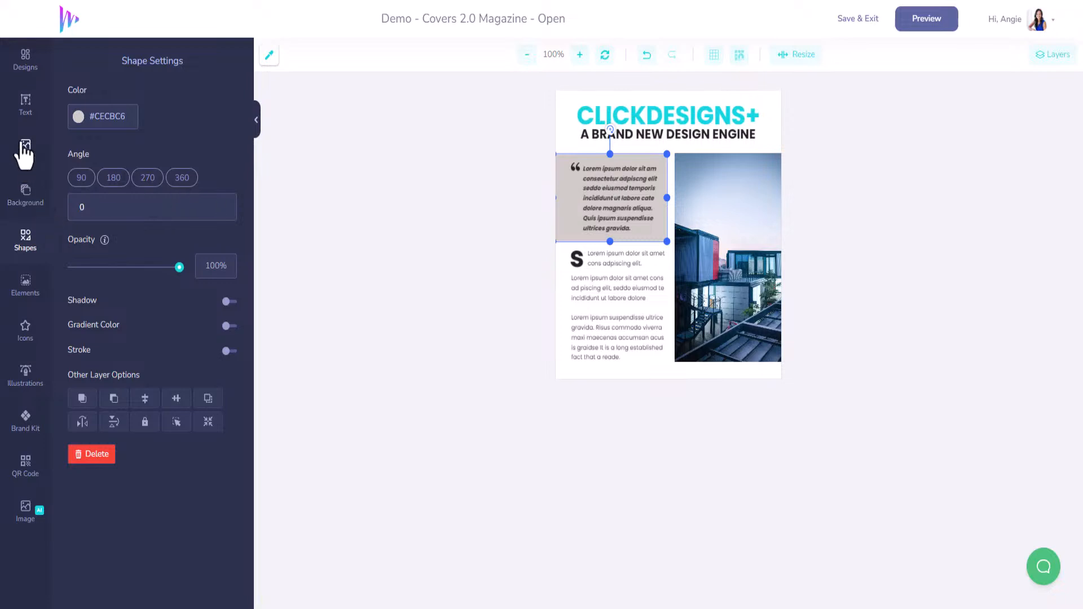
Step: Replace the placeholder quote with "ClickDesigns Plus is amazing and I'm able to do so much more than before."
click(24, 116)
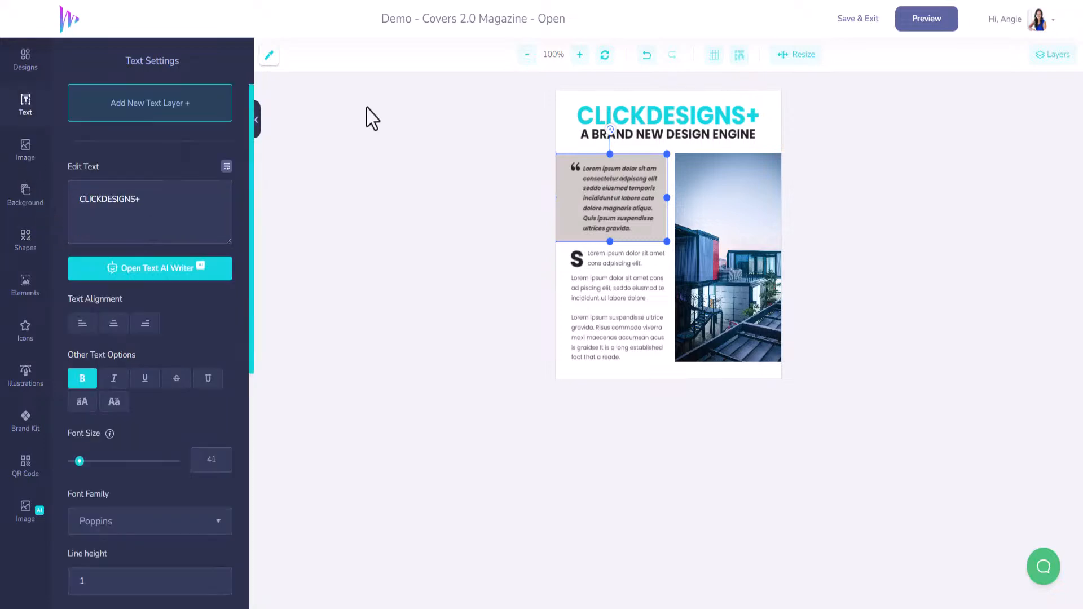
click(630, 185)
scroll(172, 228, down, 2)
drag(169, 230, 46, 168)
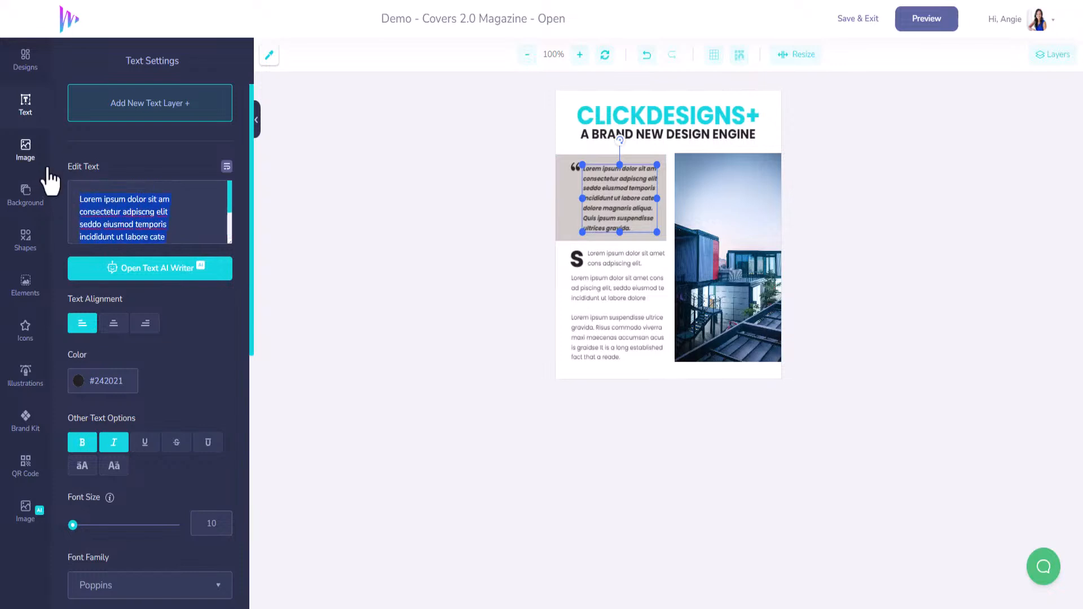
text(ClickDesigns)
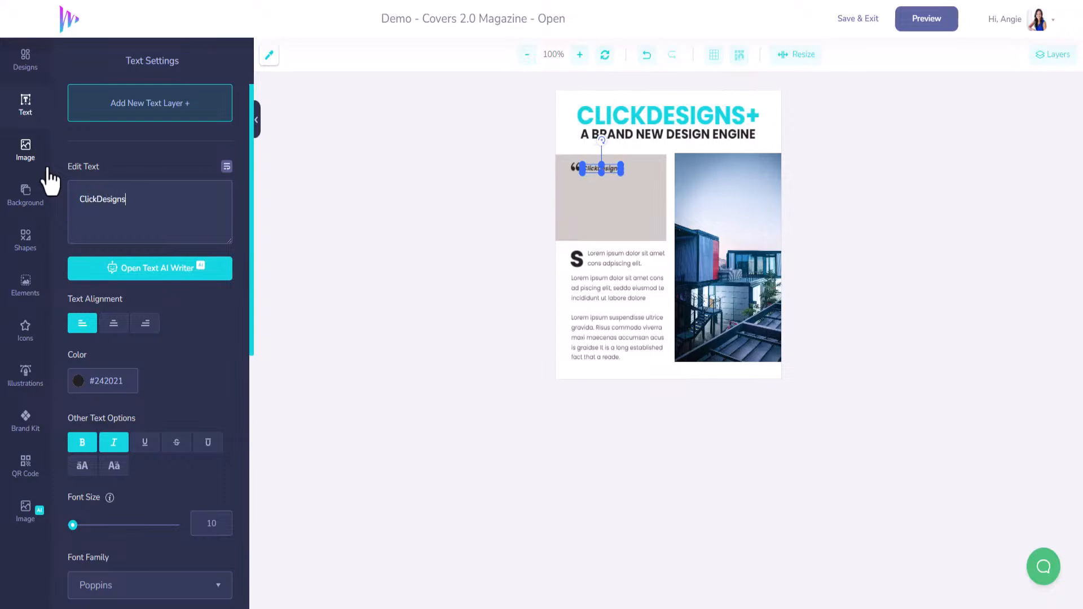
text( Plus is)
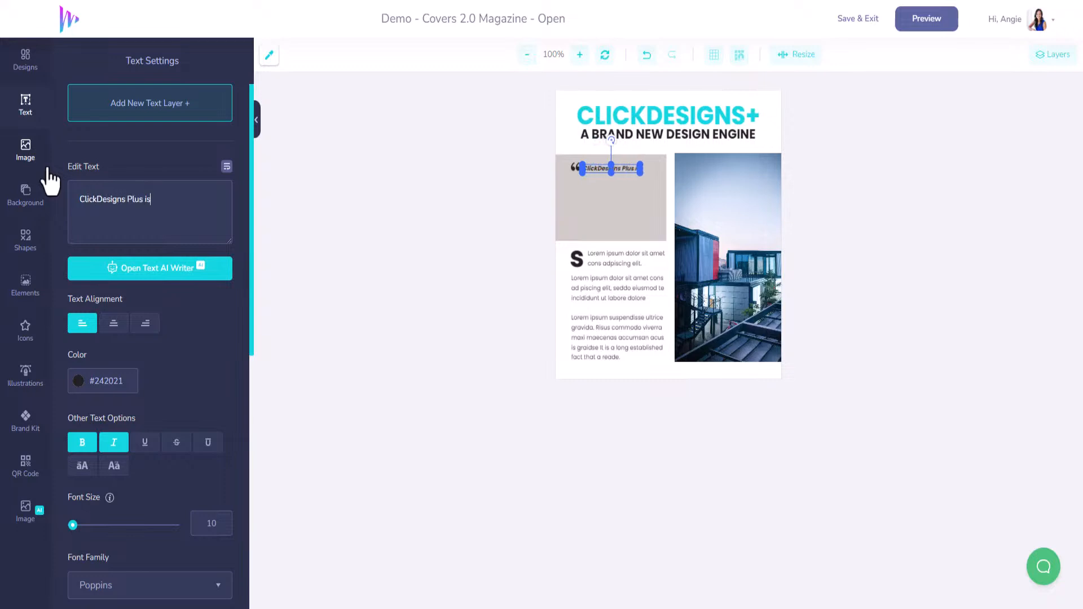
text( amazin)
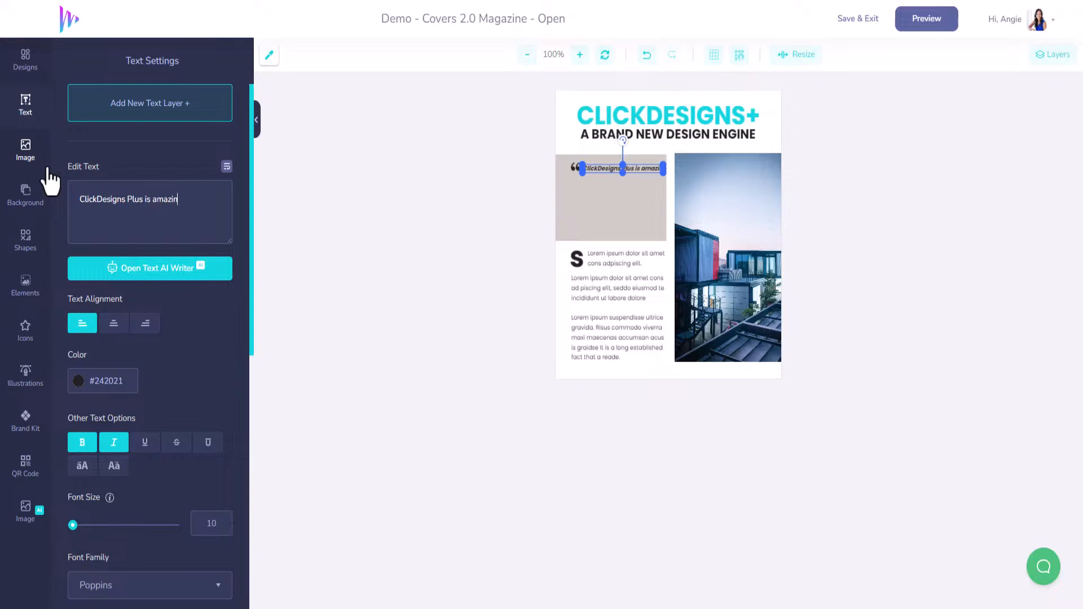
text(g and I'm able to do so much more than before)
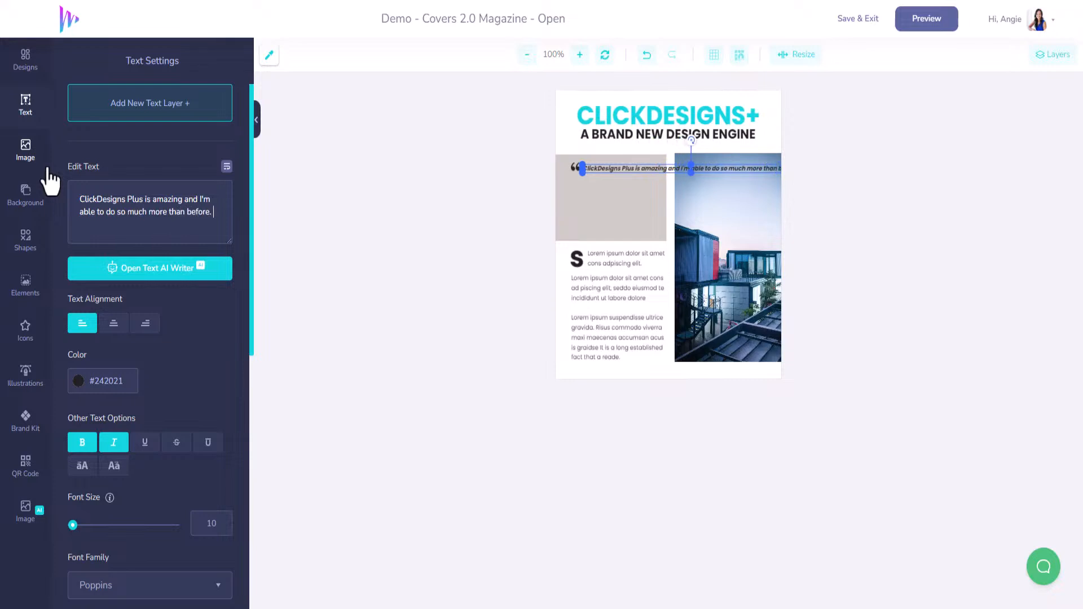
text(. For all of my ecomm)
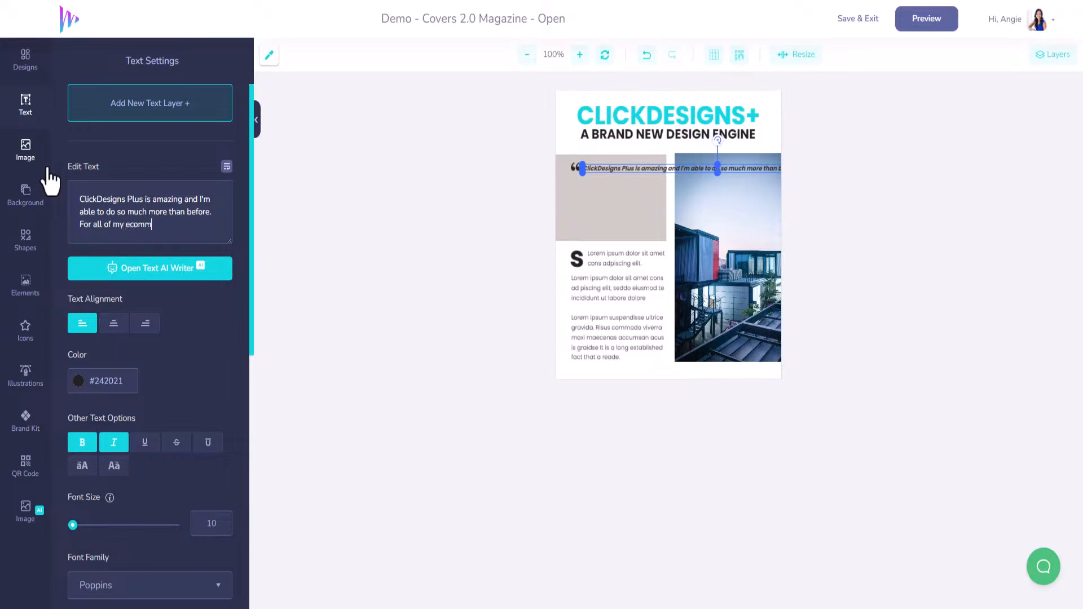
text(erce needs, )
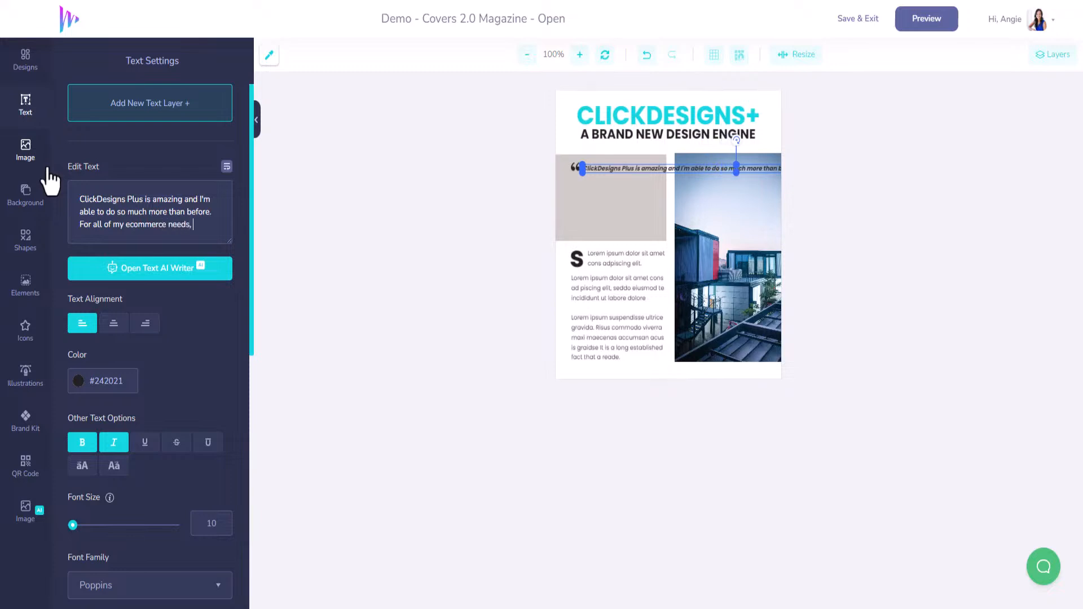
text(ClickDesigns)
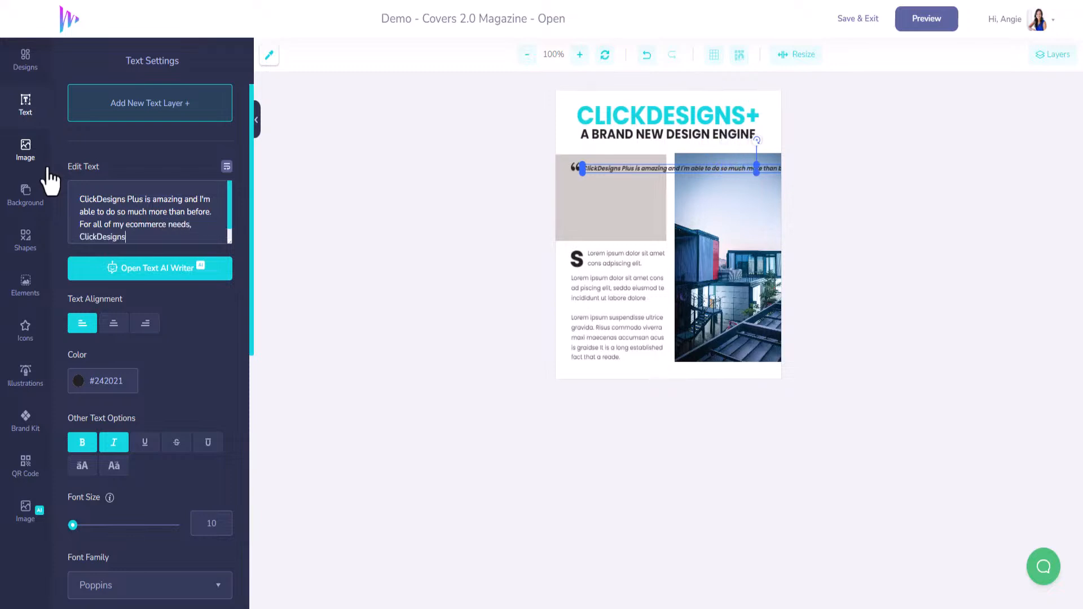
text(+ has me covered.)
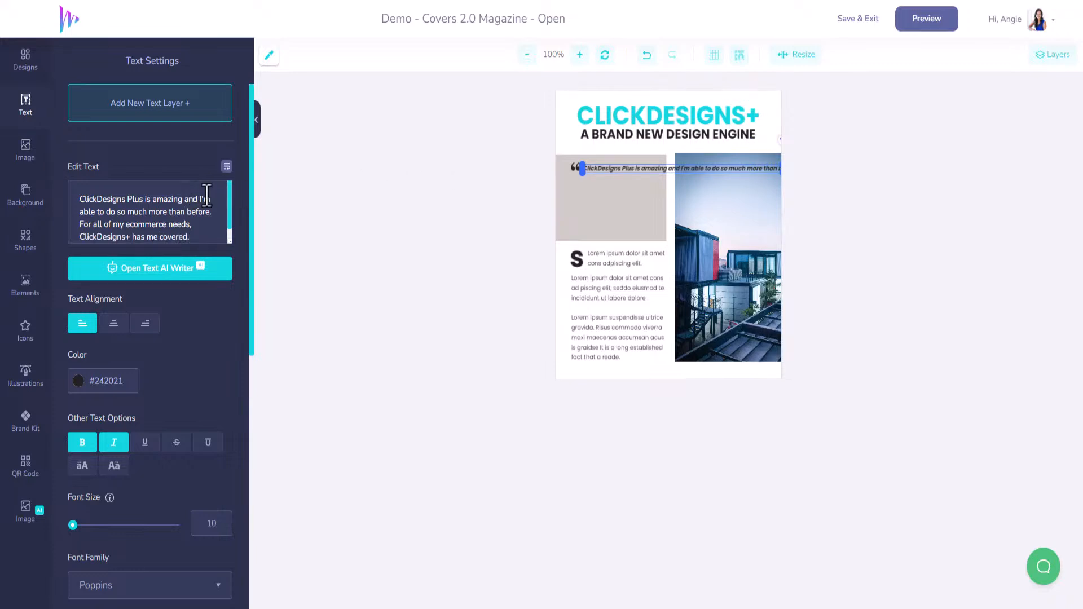
Step: Split the quote into five lines with breaks after "amazing", "so much", "all of my" and "needs,"
key(Return)
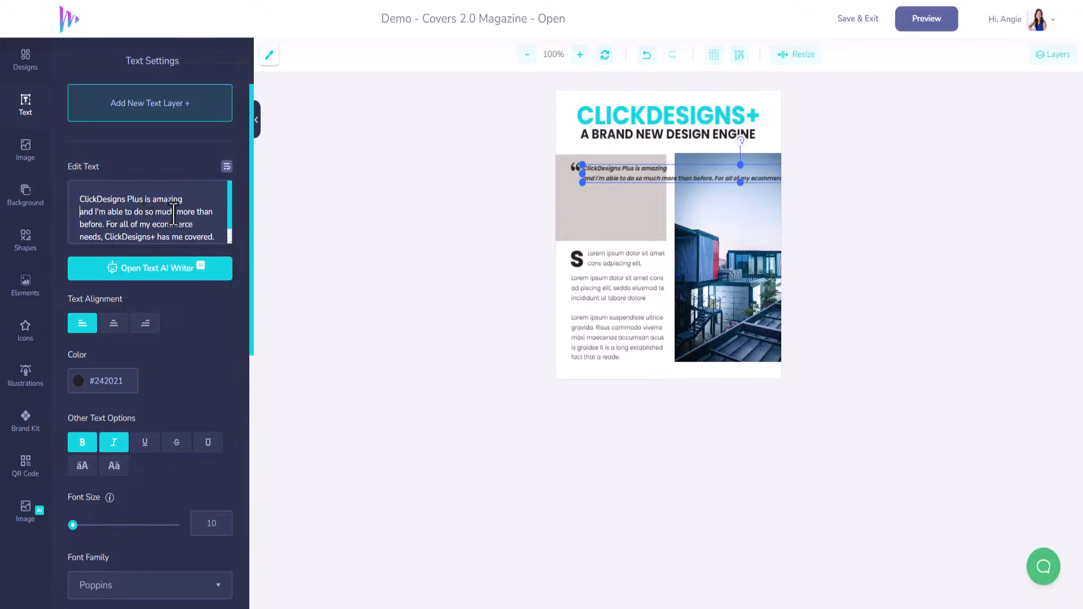
click(176, 213)
key(Return)
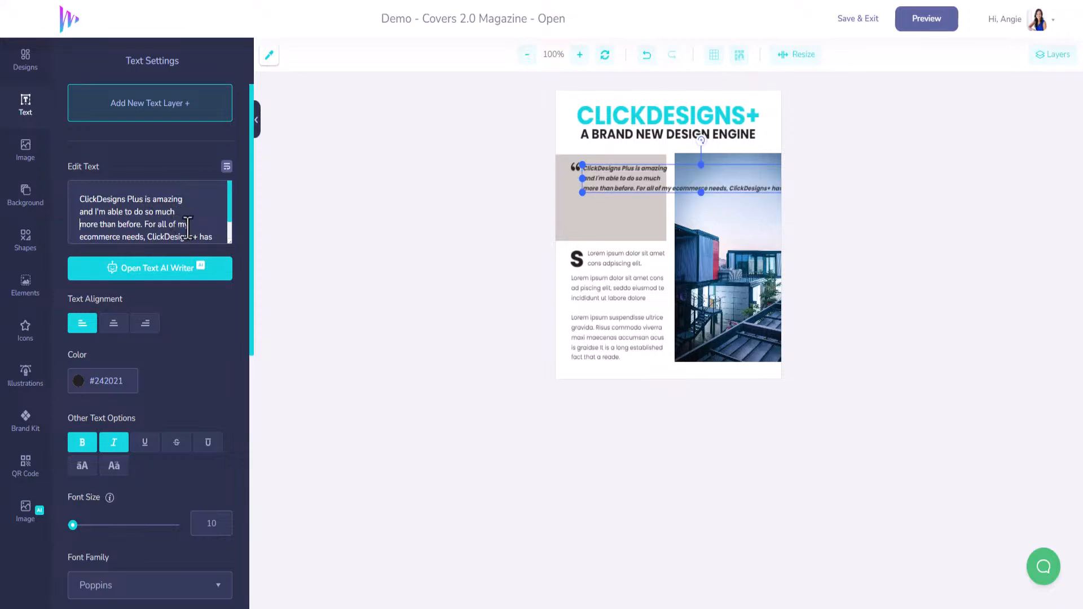
key(Down)
key(Return)
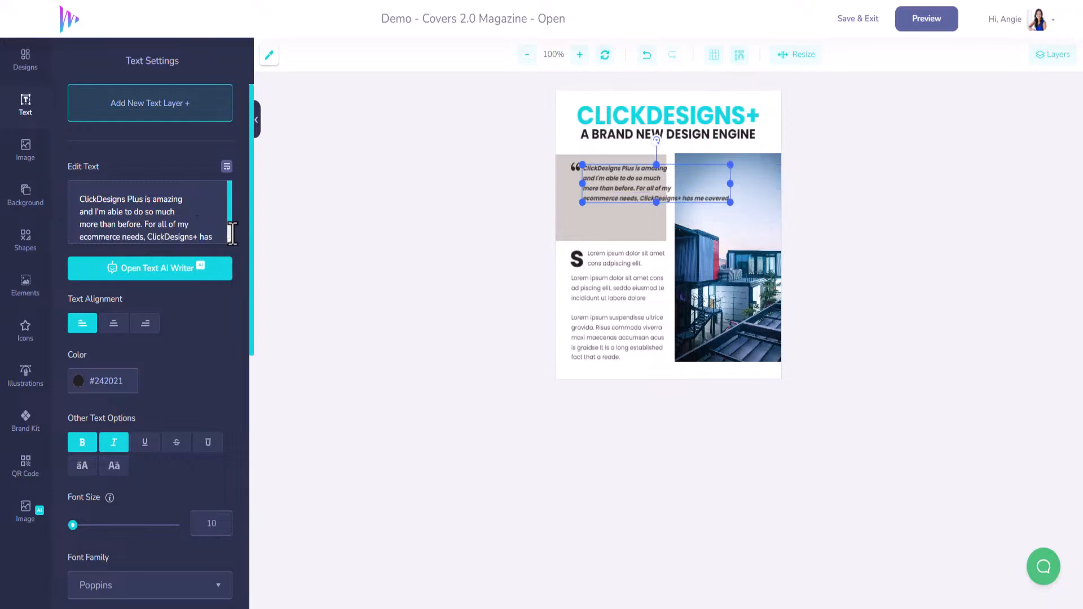
click(154, 239)
key(Return)
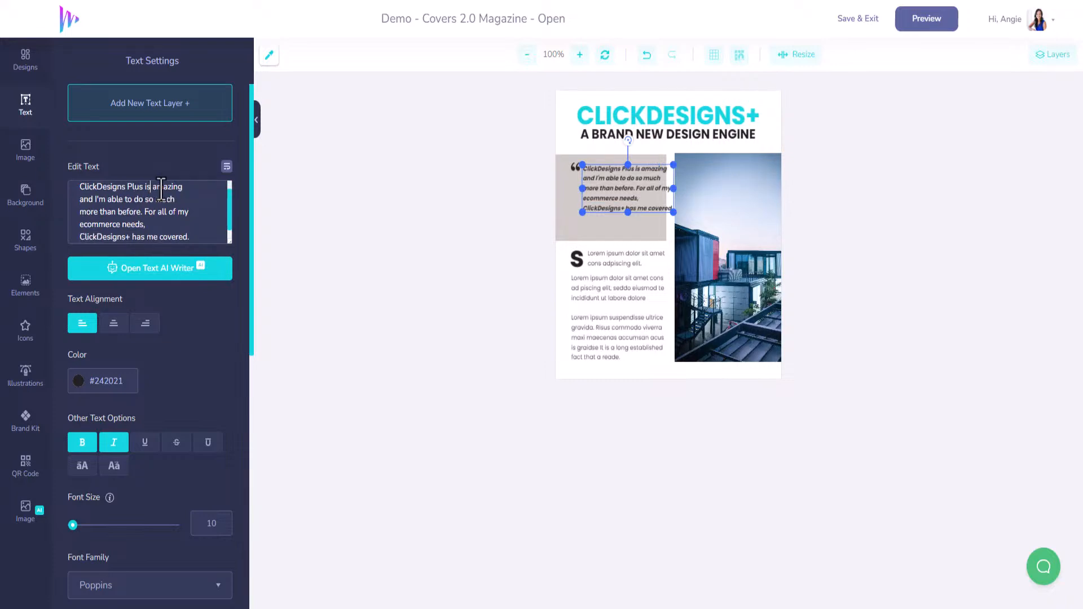
Step: Rewrap the quote to fit its box, with lines ending after "Plus is", "able to", "more than" and "ClickDesigns+ has"
key(Return)
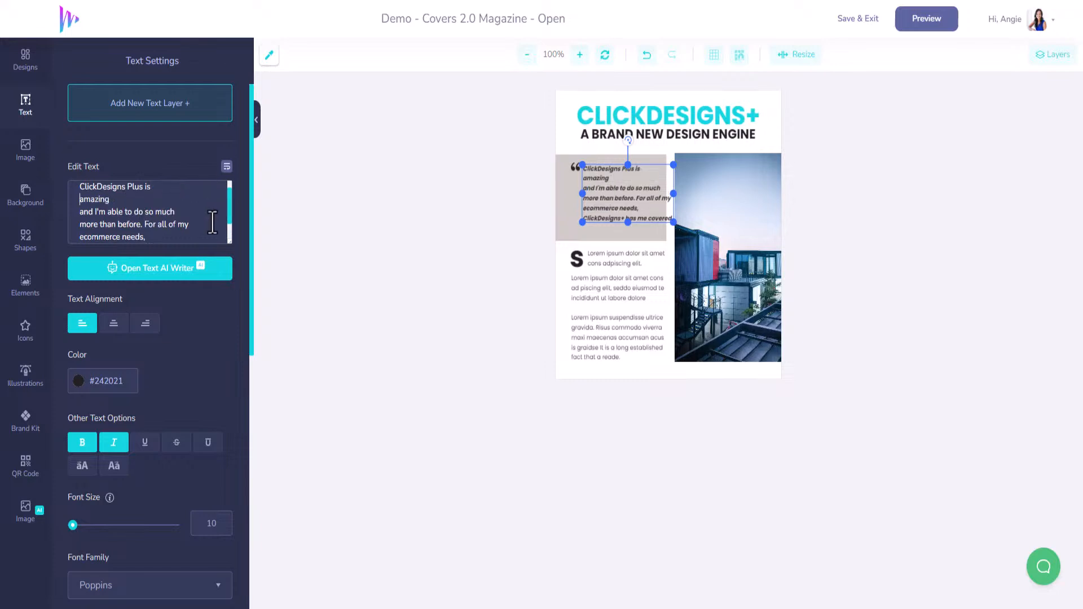
key(Delete)
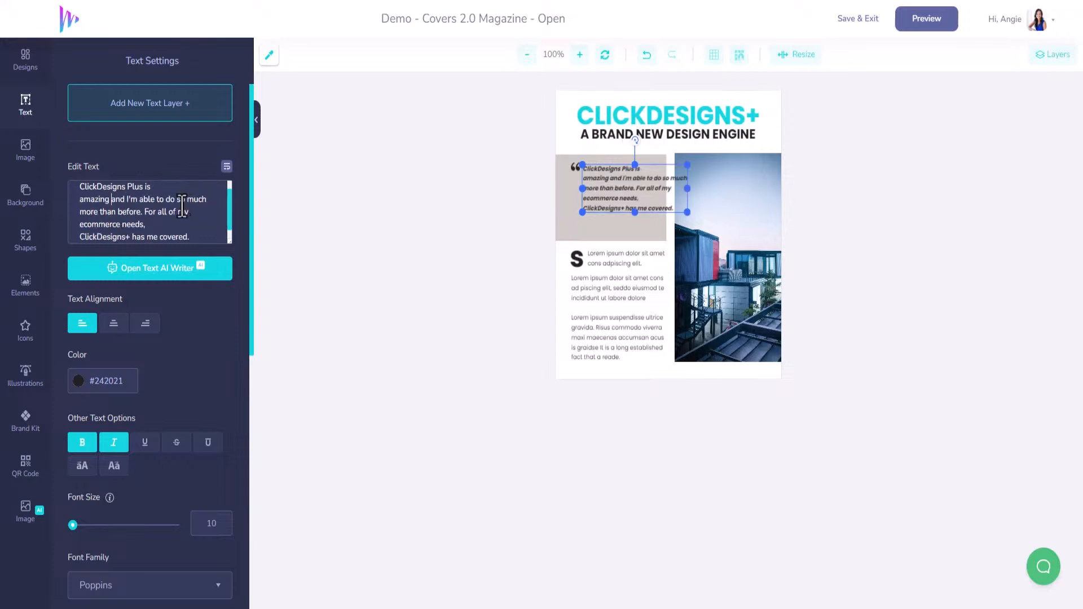
key(Return)
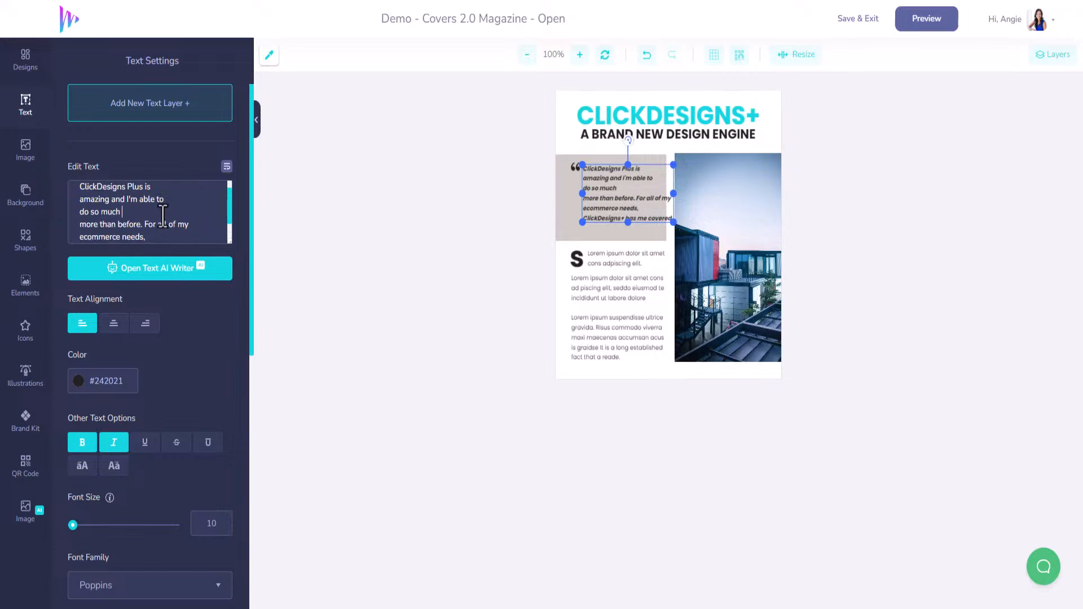
key(Delete)
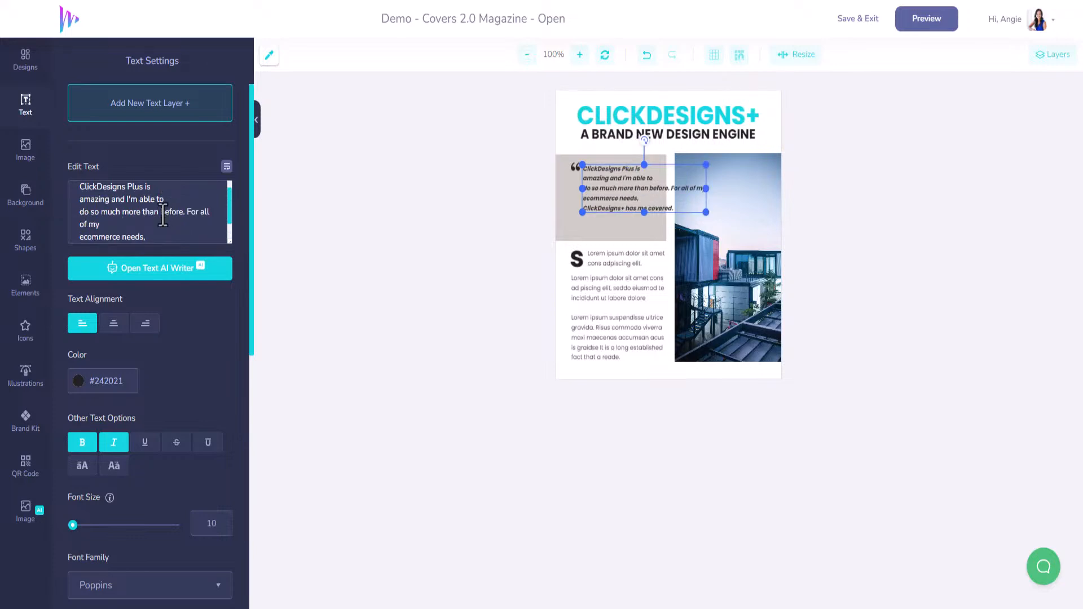
mouse_move(705, 188)
mouse_down()
mouse_move(687, 188)
mouse_move(706, 188)
mouse_up()
click(159, 212)
key(Return)
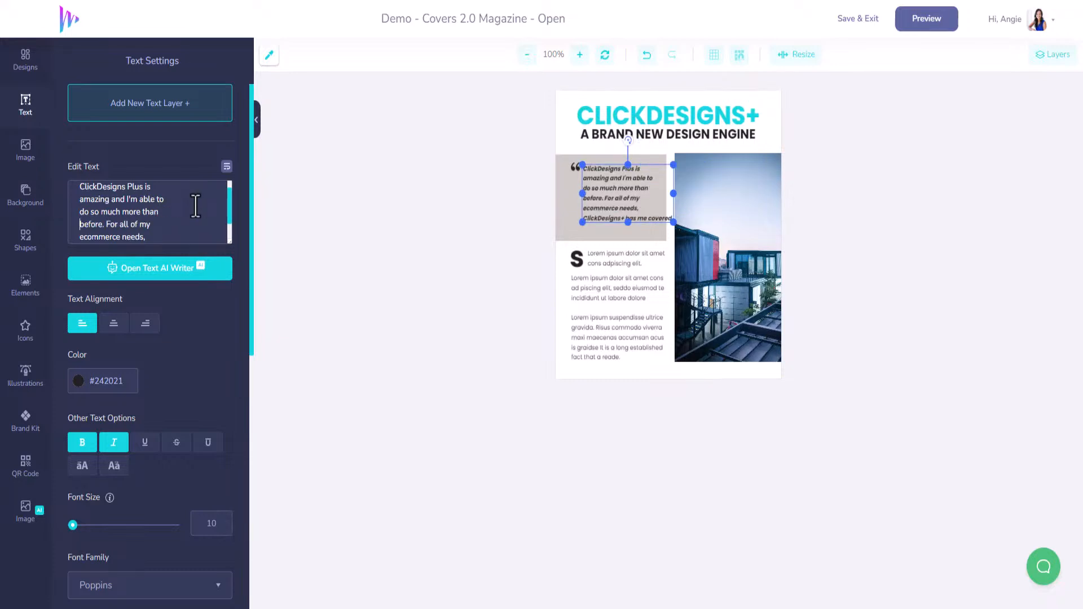
scroll(169, 230, down, 1)
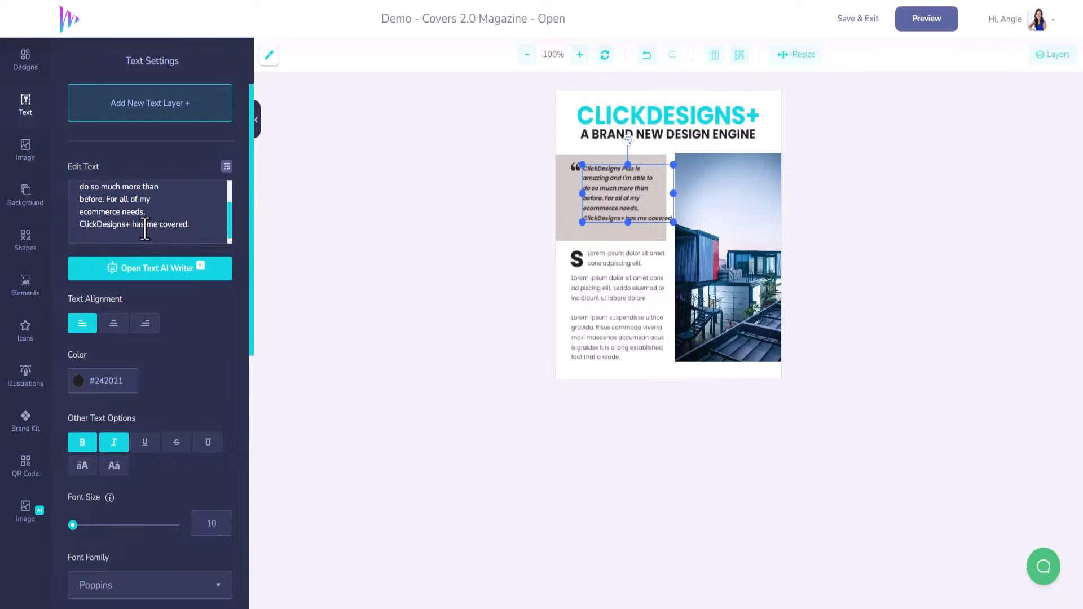
click(150, 224)
key(Return)
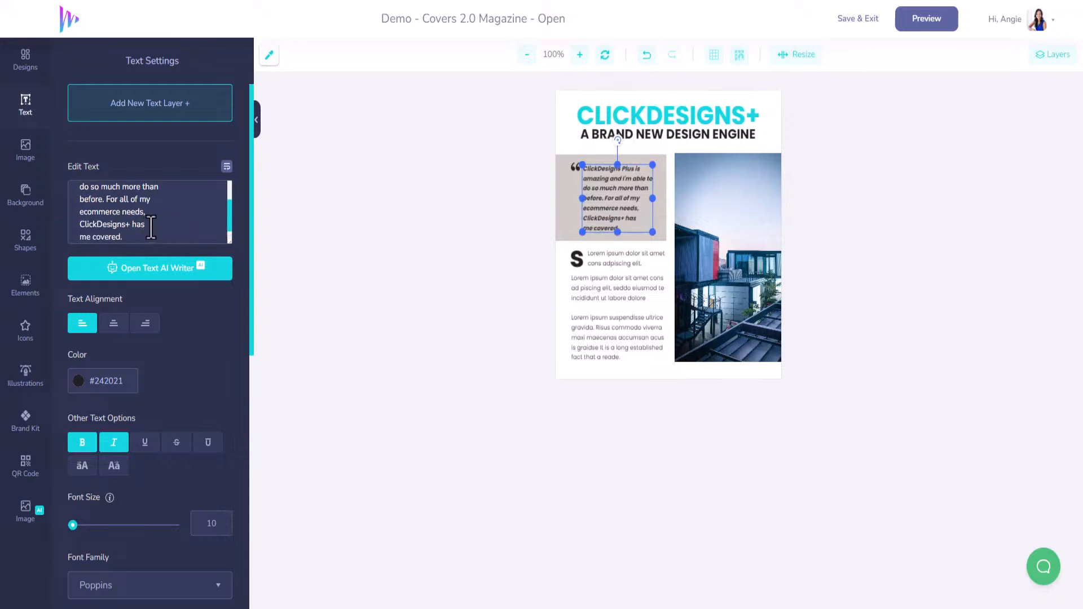
Step: Change the fill of the box behind the quote to light blue #92CFF4
click(659, 177)
click(643, 184)
click(665, 165)
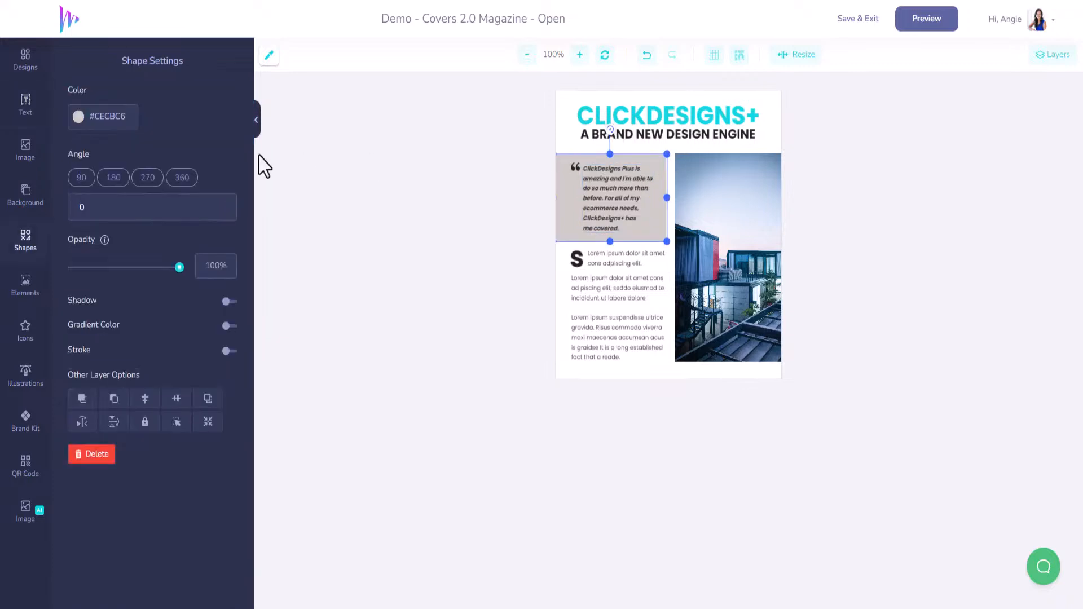
click(79, 117)
click(167, 180)
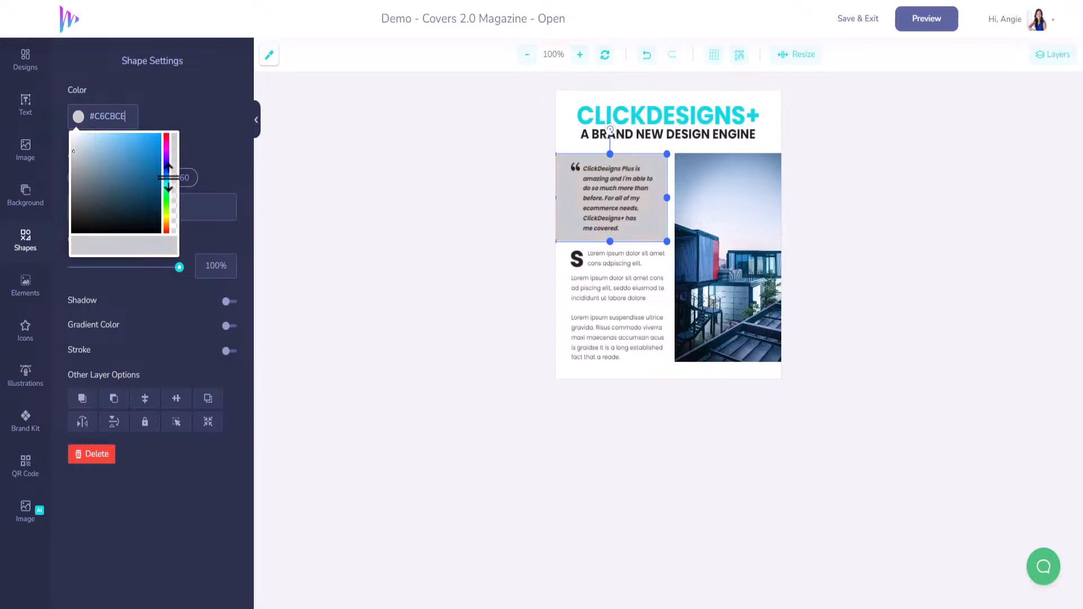
click(143, 138)
click(107, 138)
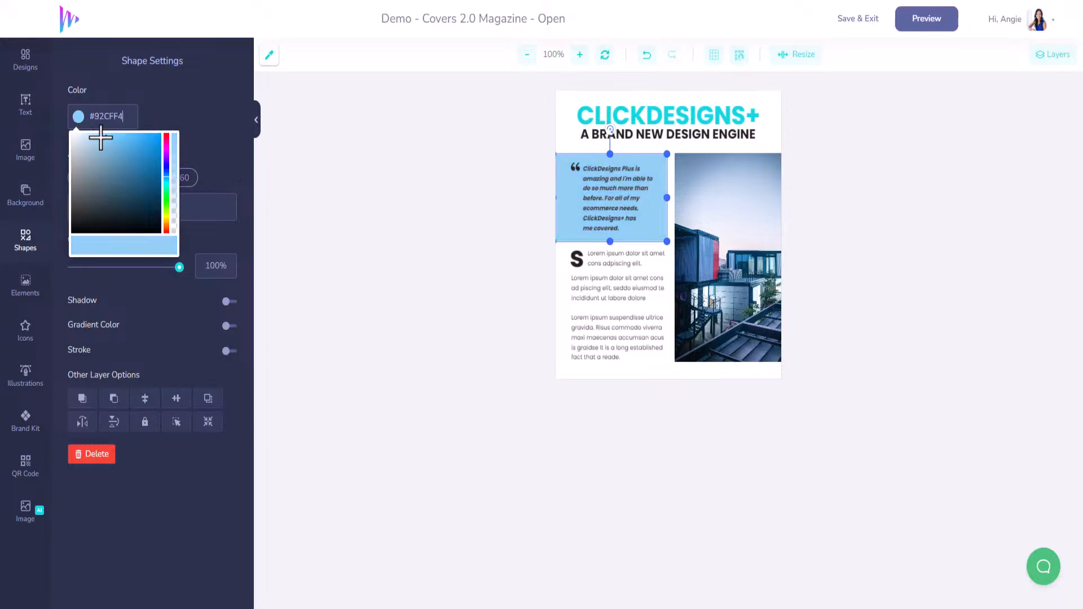
Step: Fill the quote's background box with the cyan #12D6DF from the MarketersFM brand colours
click(96, 137)
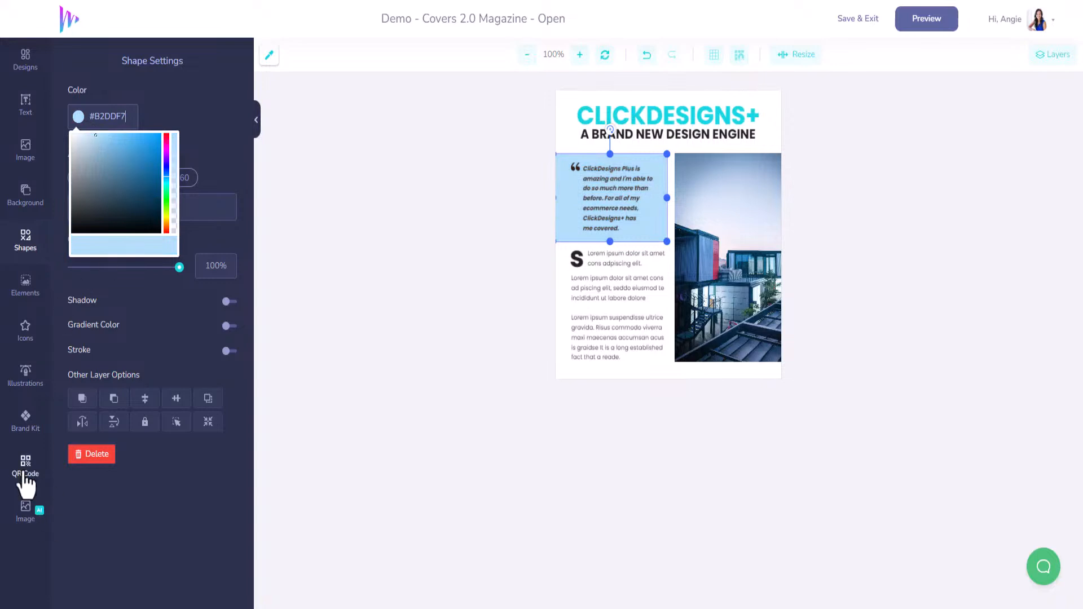
click(25, 421)
click(80, 177)
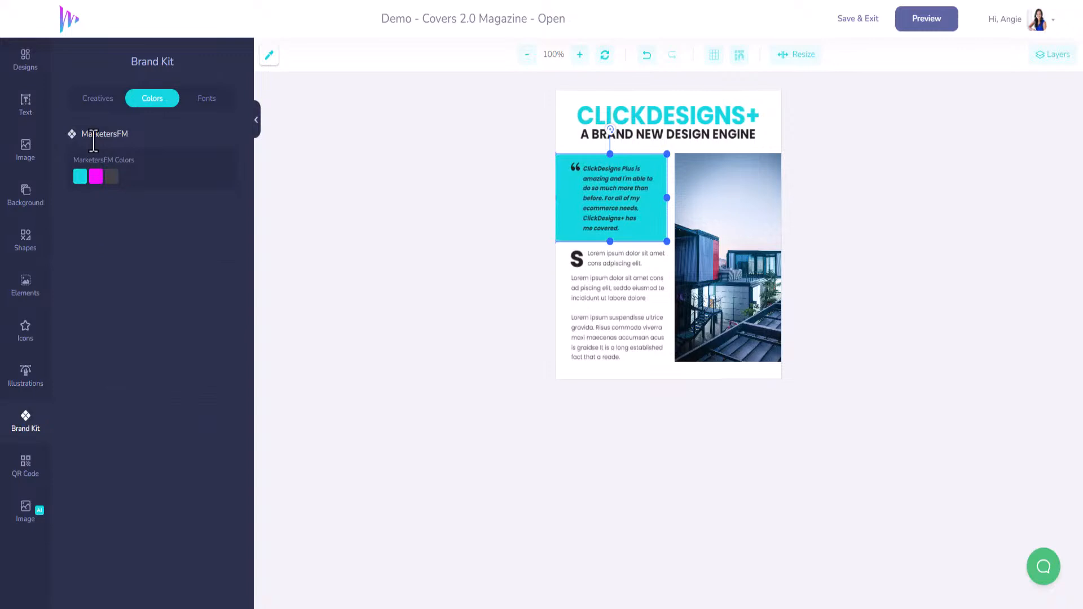
Step: Set the quote text's colour to black #000000 and lower the opacity of the box behind it to 21%
click(621, 186)
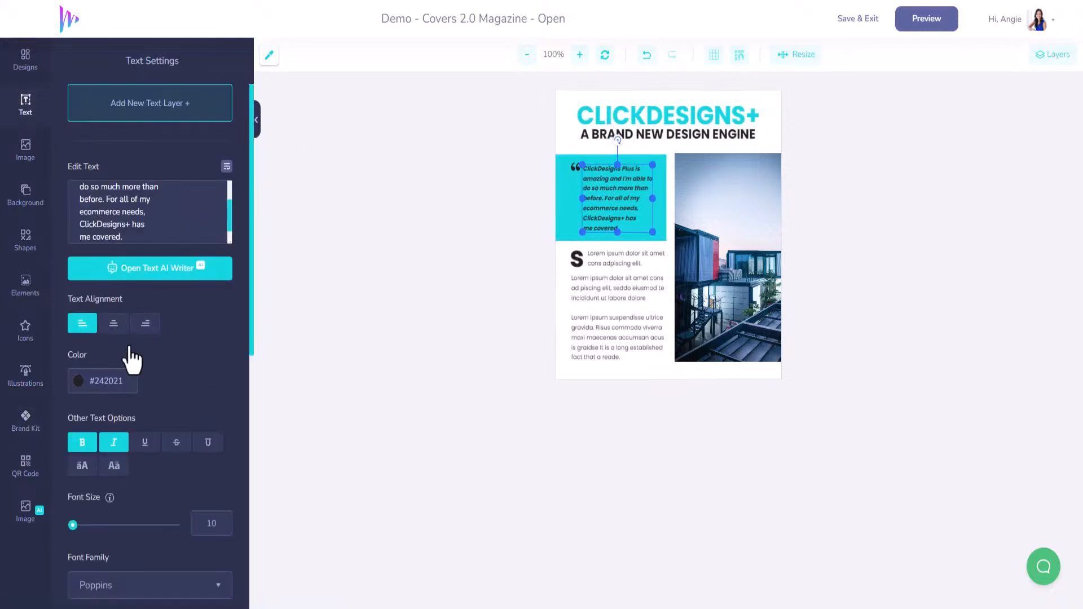
click(78, 384)
drag(81, 413, 65, 391)
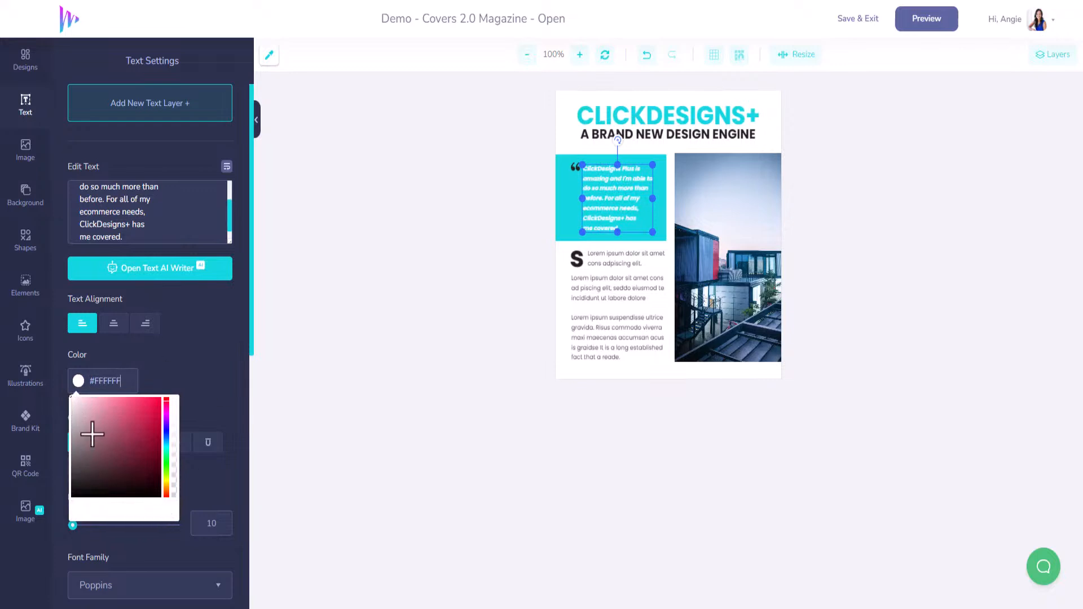
drag(99, 447, 63, 507)
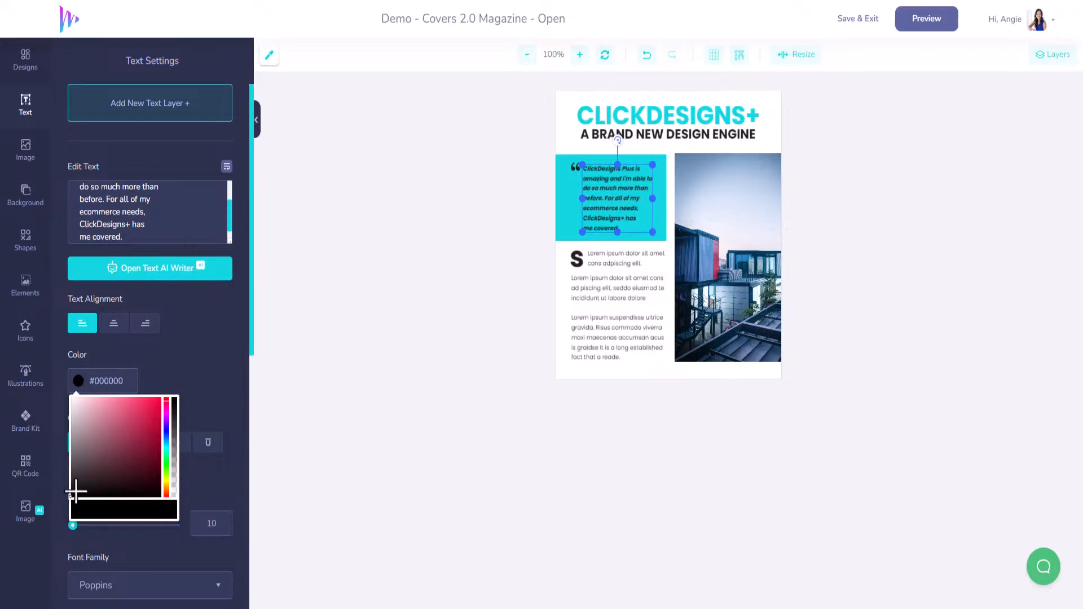
click(179, 384)
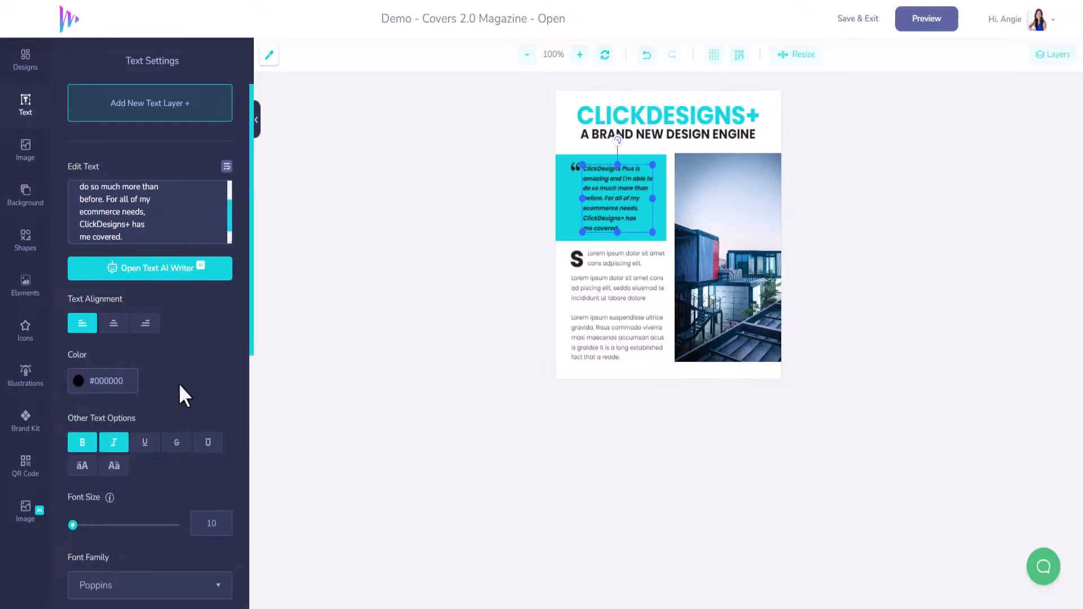
click(557, 200)
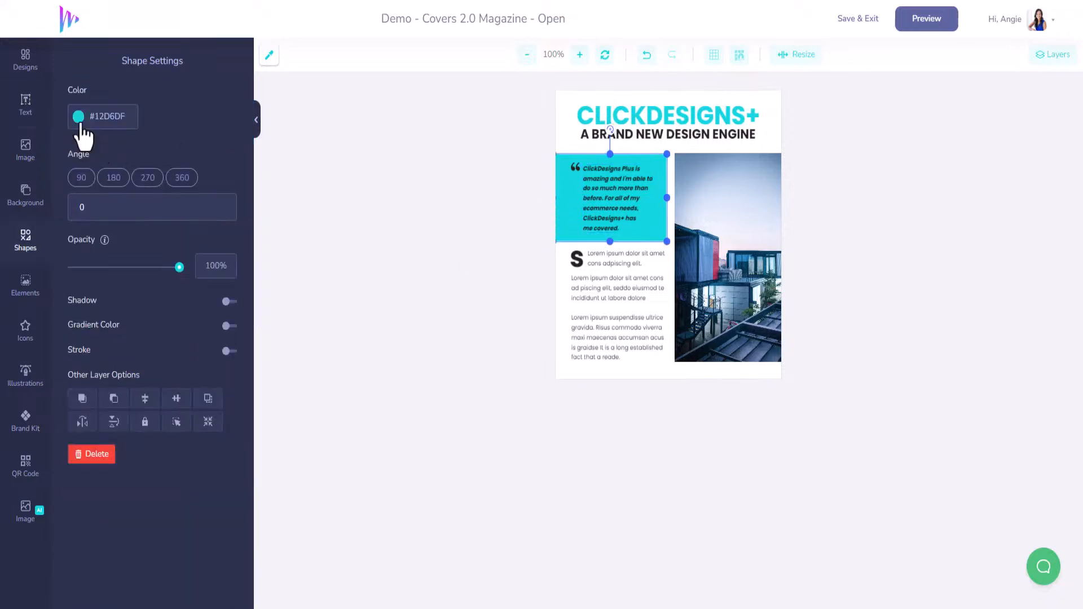
drag(179, 266, 94, 271)
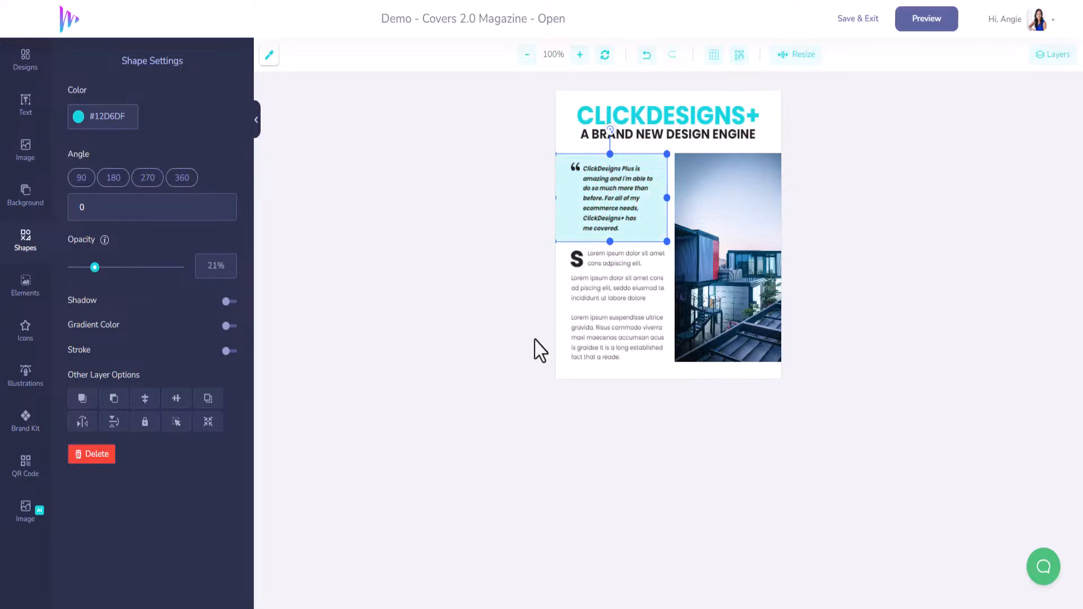
Step: Open clickdesigns.com in a new browser tab and copy the ClickSocials headline from "“Complete” Social Media System" to "Or Less..."
click(622, 293)
click(627, 263)
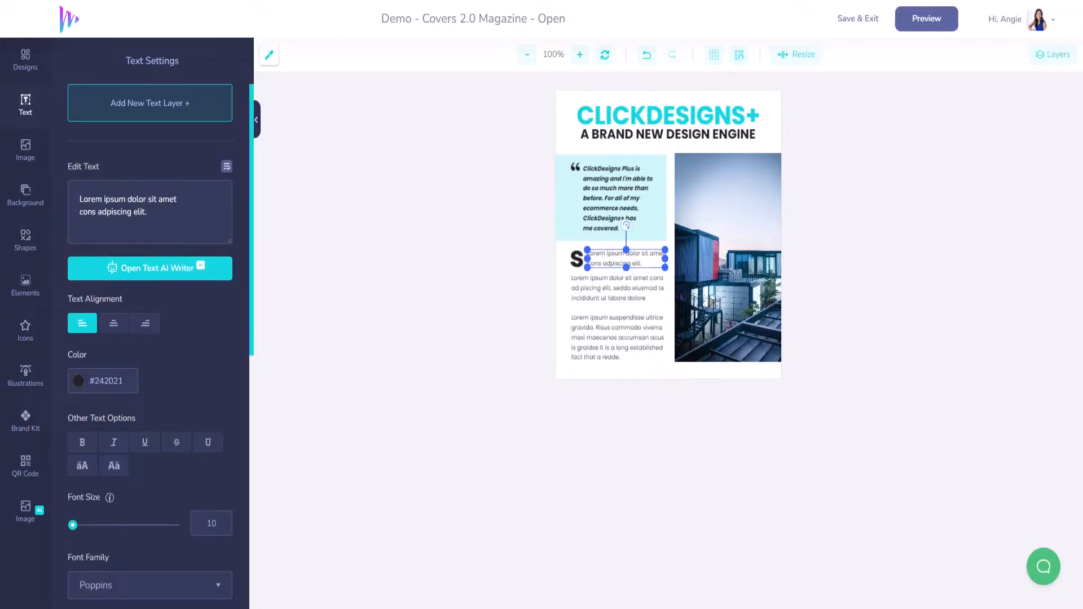
key(ctrl+t)
text(clickdesigns.com)
key(Return)
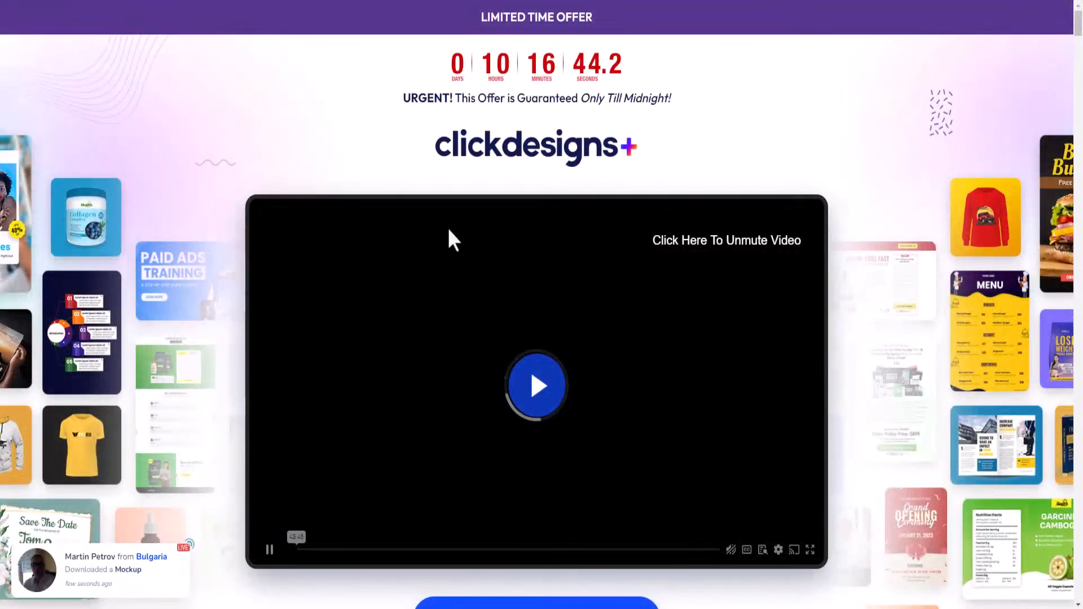
scroll(568, 274, down, 15)
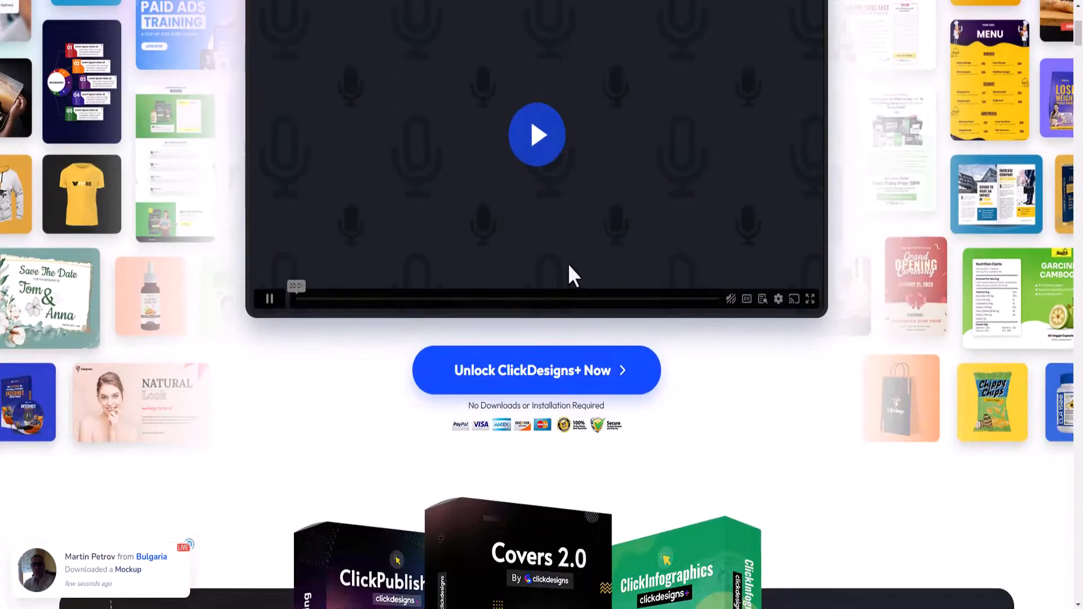
scroll(561, 274, down, 5)
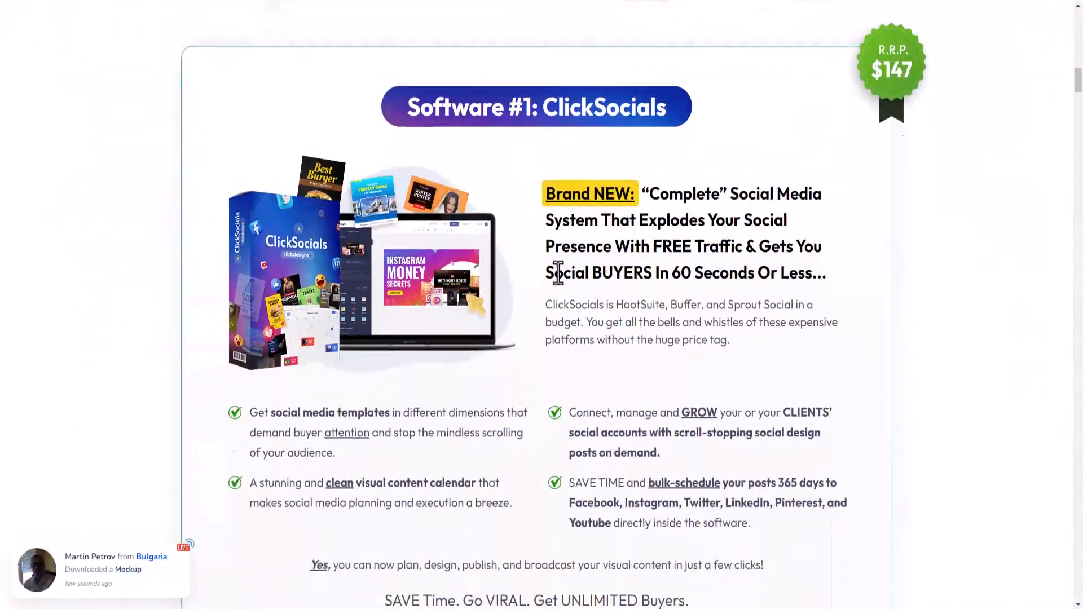
drag(826, 277, 642, 186)
key(ctrl+c)
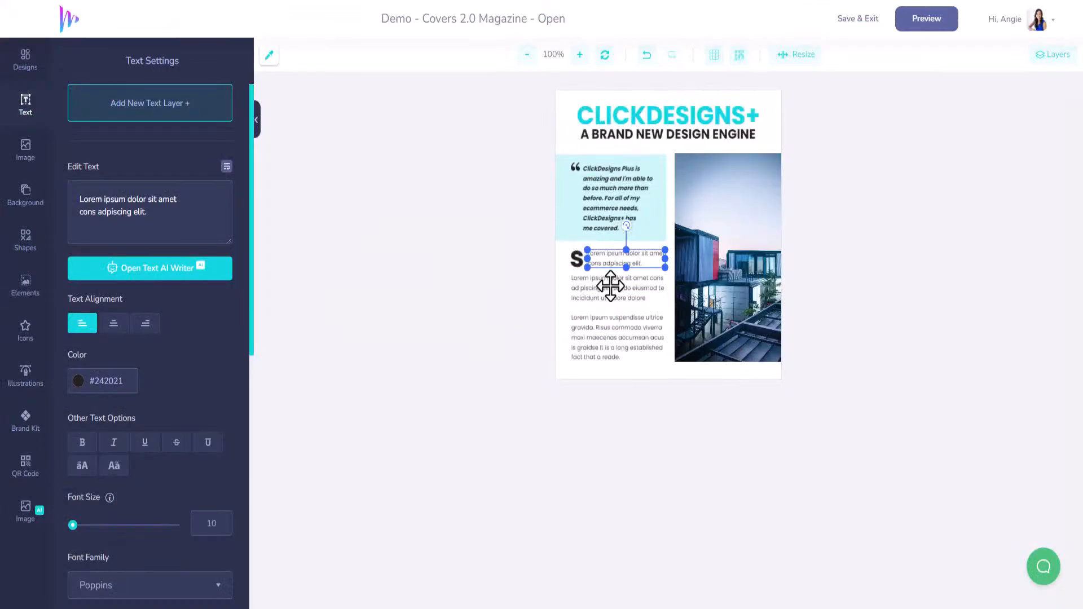
Step: Replace the intro placeholder beside the drop cap with the copied headline, cutting everything after "“Complete” Social Media System"
key(ctrl+a)
key(ctrl+v)
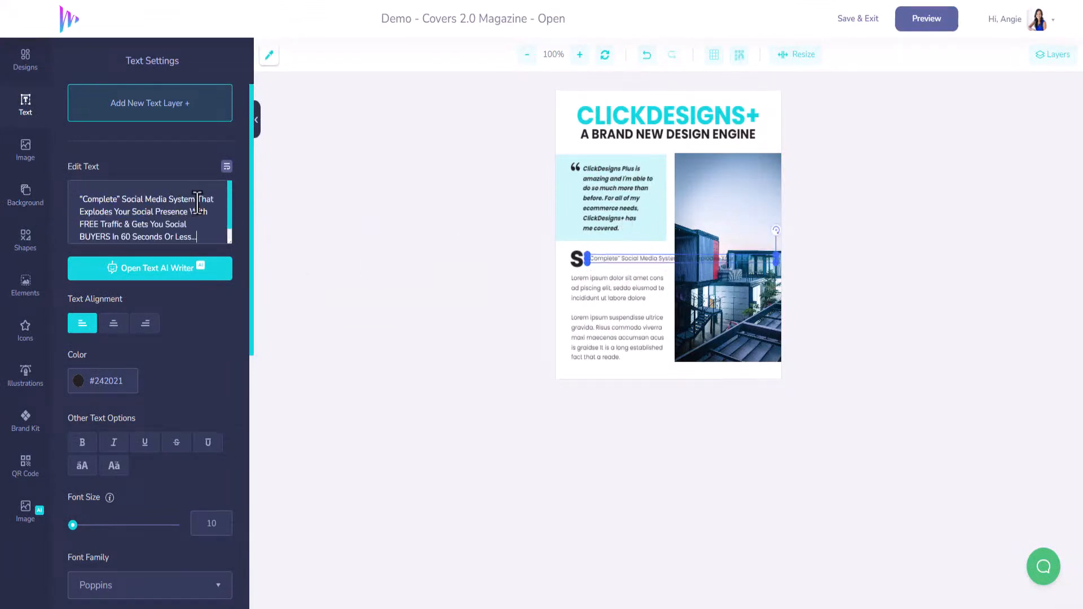
drag(196, 200, 232, 265)
key(ctrl+c)
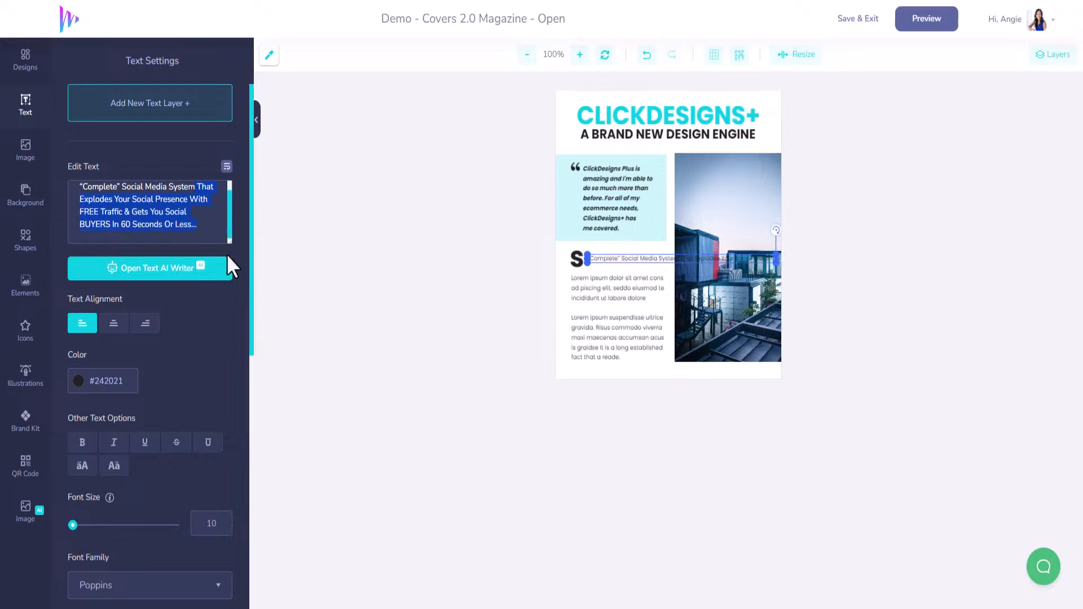
key(BackSpace)
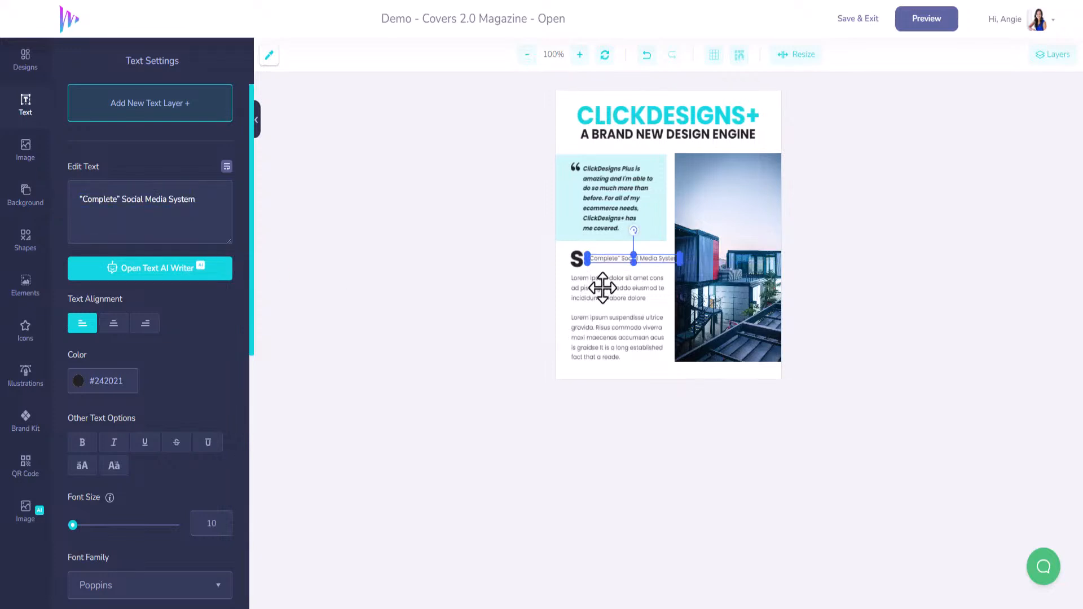
Step: Replace all the body placeholder text with the cut remainder, "That Explodes Your Social Presence With FREE Traffic & Gets You Social BUYERS In 60 Seconds Or Less..."
click(603, 287)
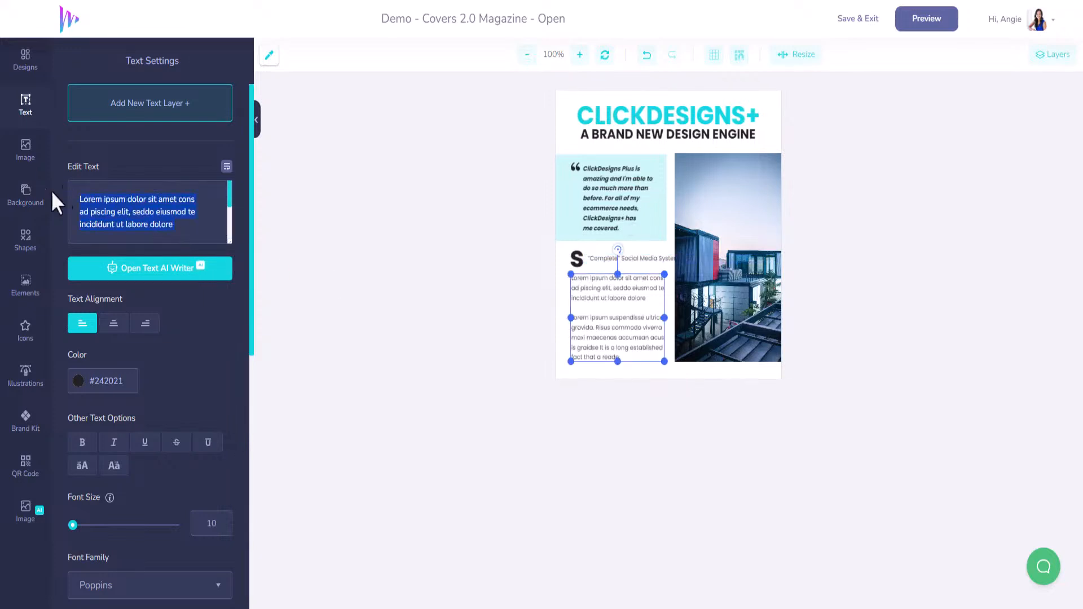
key(ctrl+v)
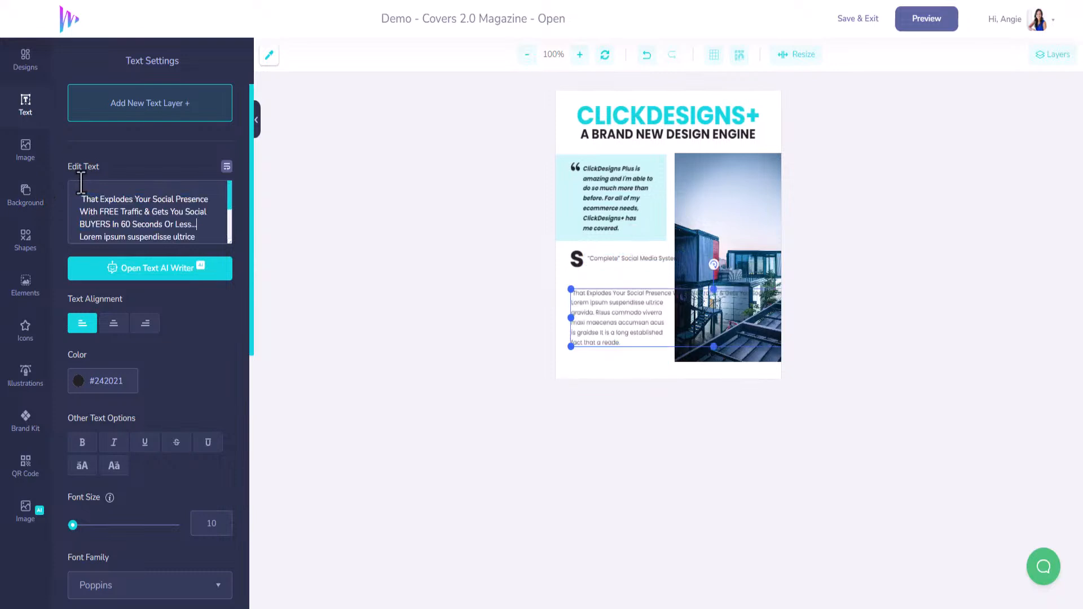
scroll(143, 223, down, 2)
scroll(130, 221, up, 2)
drag(198, 237, 224, 281)
key(BackSpace)
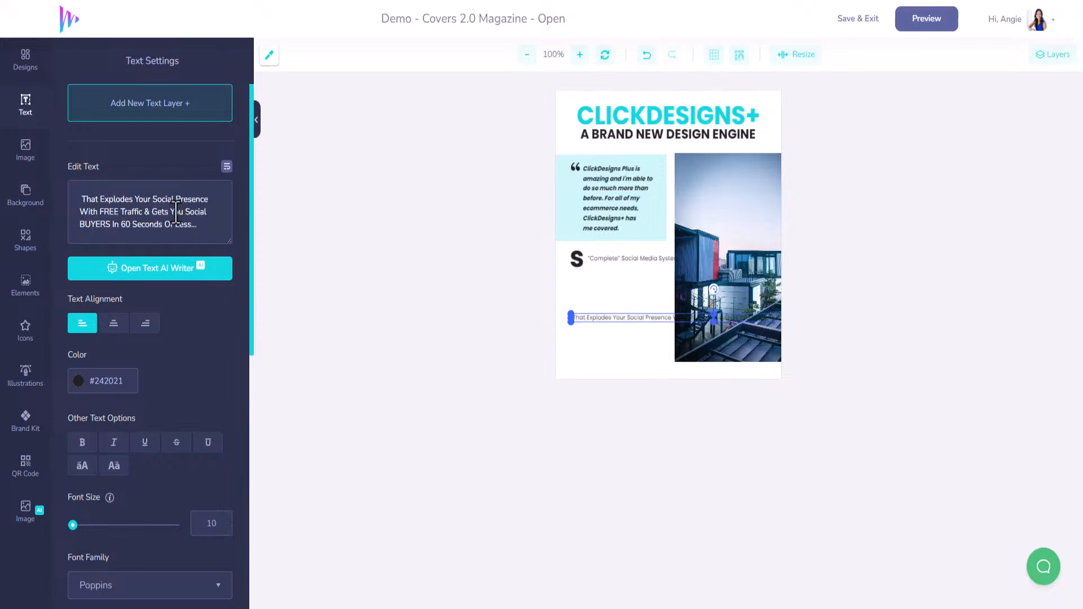
Step: Split the body text into three lines after "Presence" and "Social", and move it up directly below the drop cap
click(207, 209)
key(Delete)
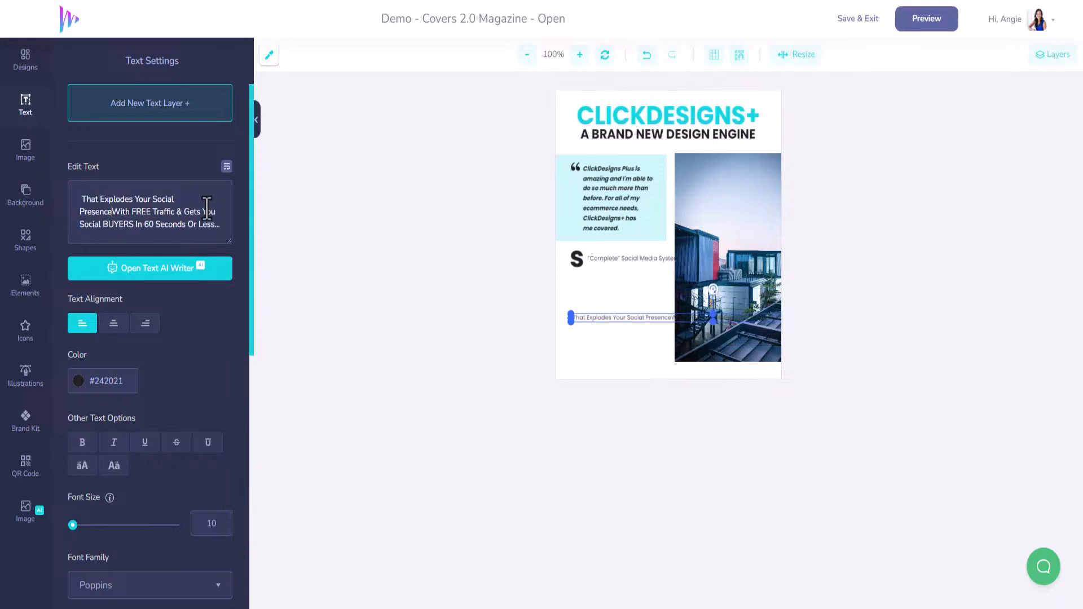
key(Return)
click(209, 213)
key(Delete)
key(Return)
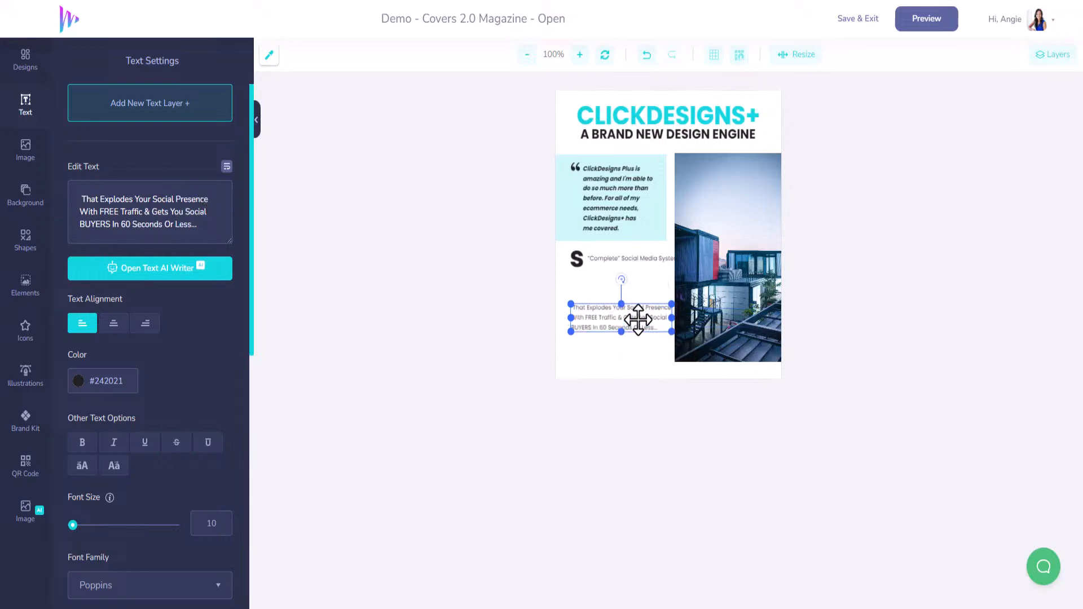
drag(638, 322, 642, 278)
drag(638, 284, 635, 286)
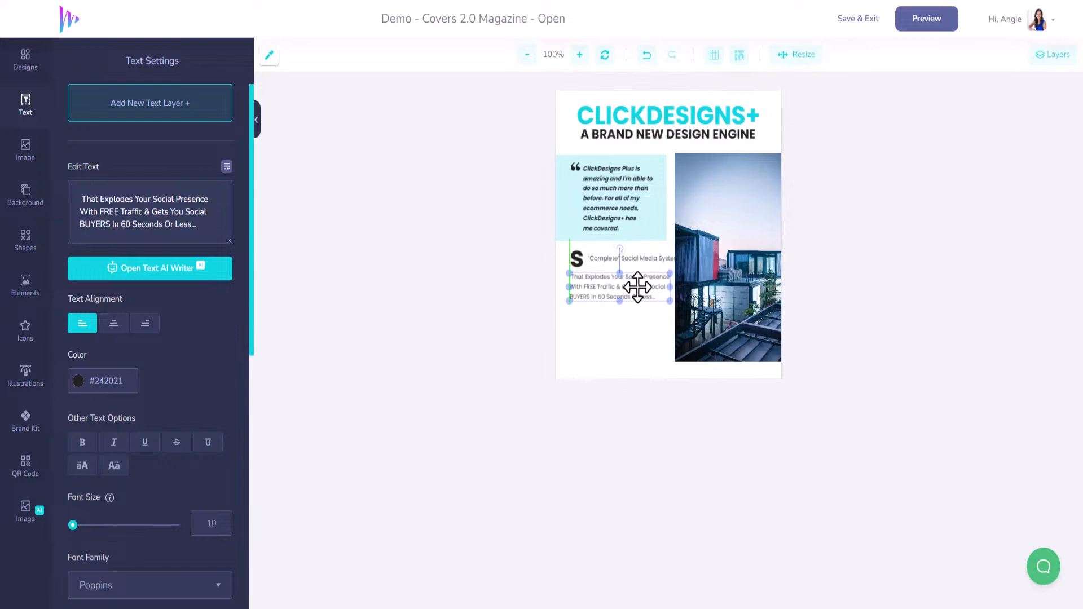
Step: Reword the intro as "Your “Complete” Social Media System" with a break after "Social", and change the drop cap to "Y"
click(643, 262)
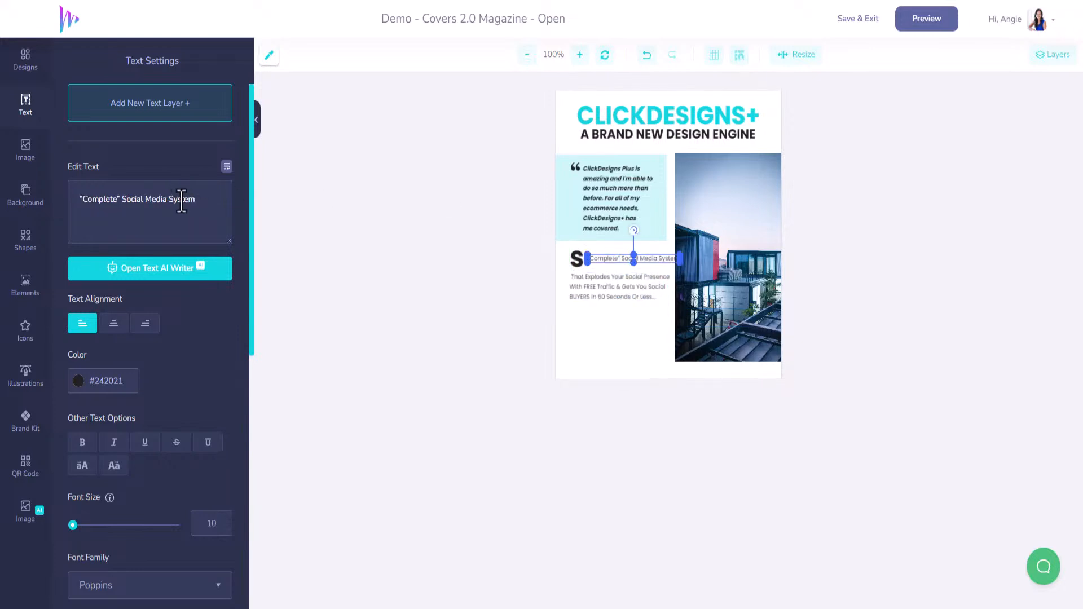
text(Your)
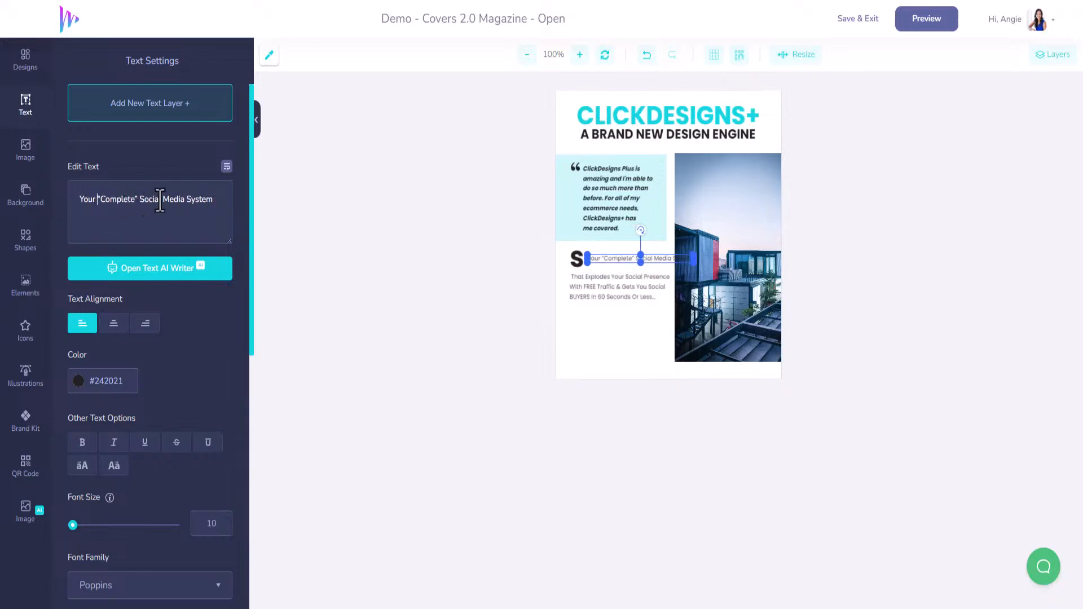
key(Return)
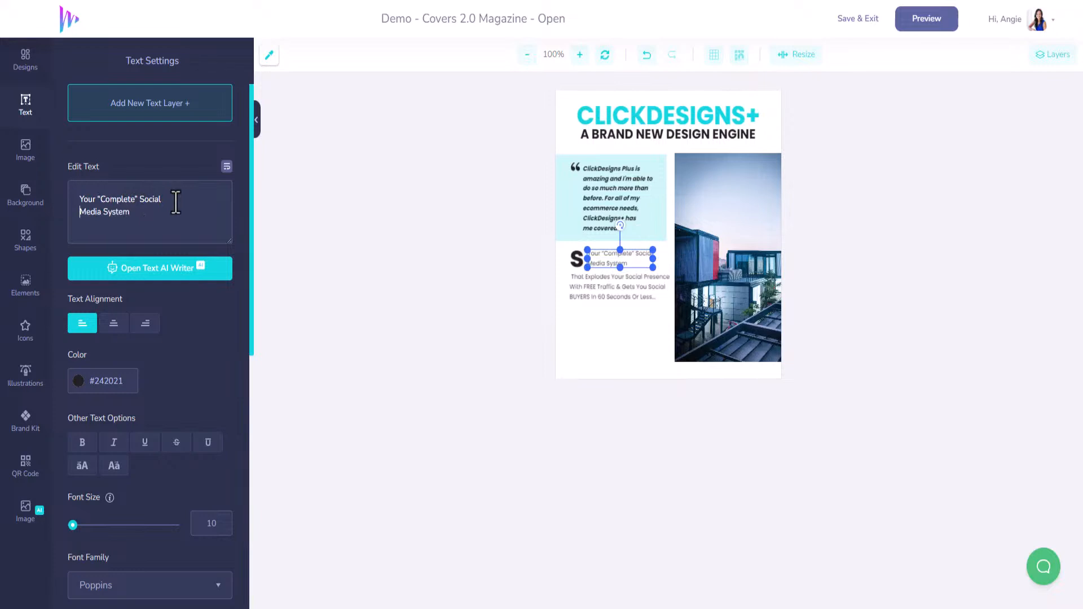
click(575, 259)
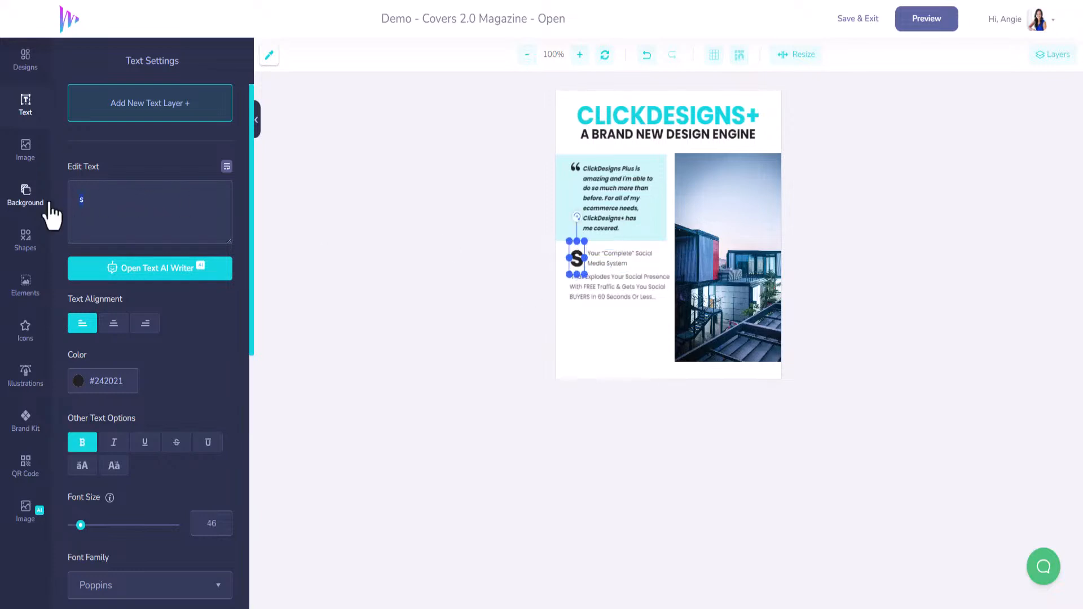
text(Y)
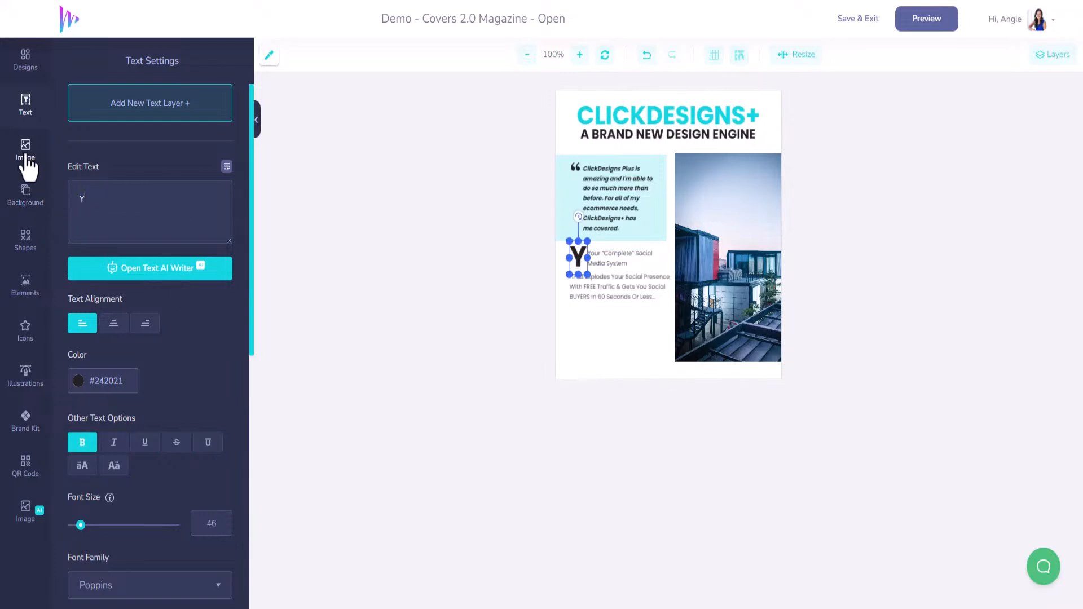
Step: Insert the "AGN - ClickDesigns" custom graphic from the saved designs and shrink it to fit beneath the body text
click(25, 63)
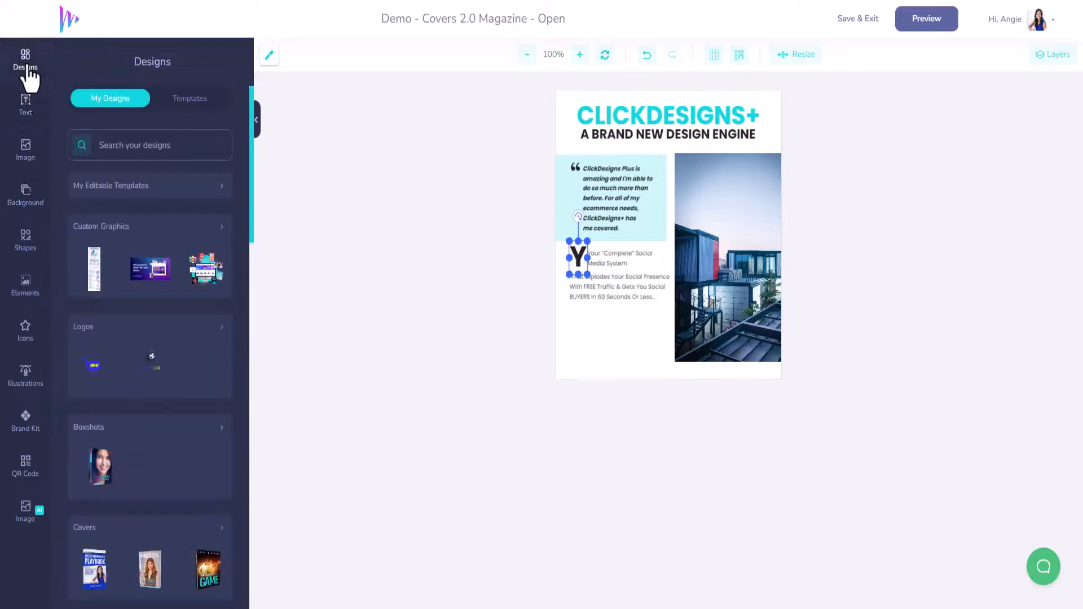
click(219, 227)
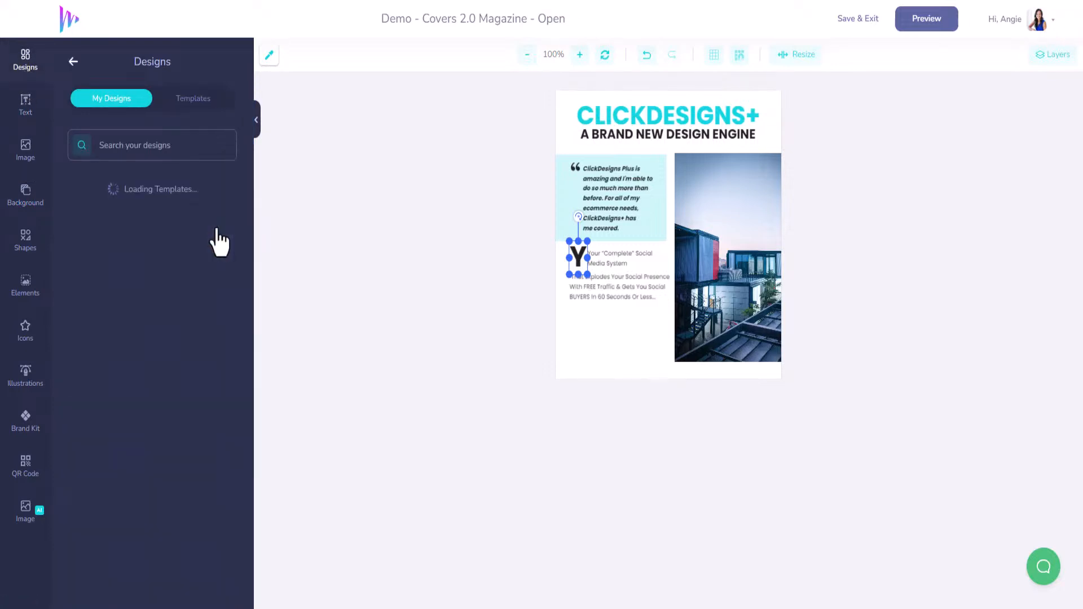
mouse_move(88, 315)
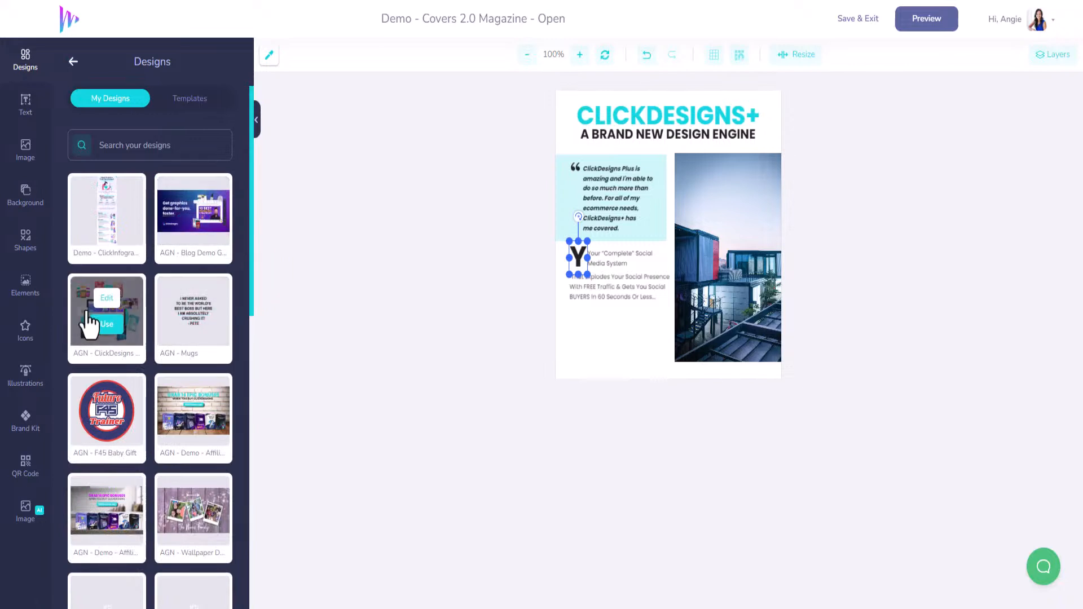
click(106, 325)
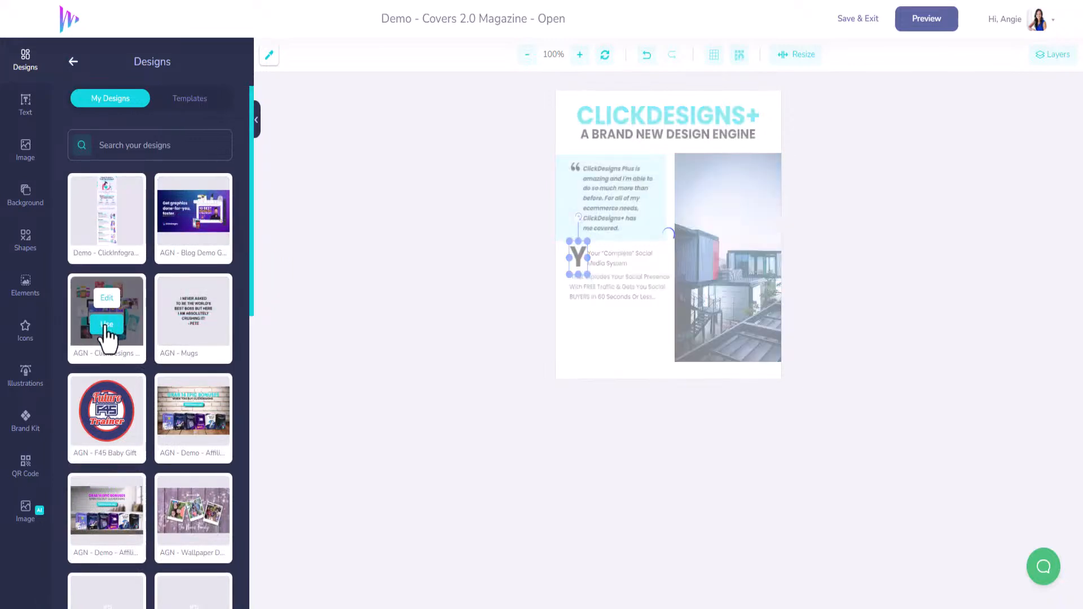
click(680, 226)
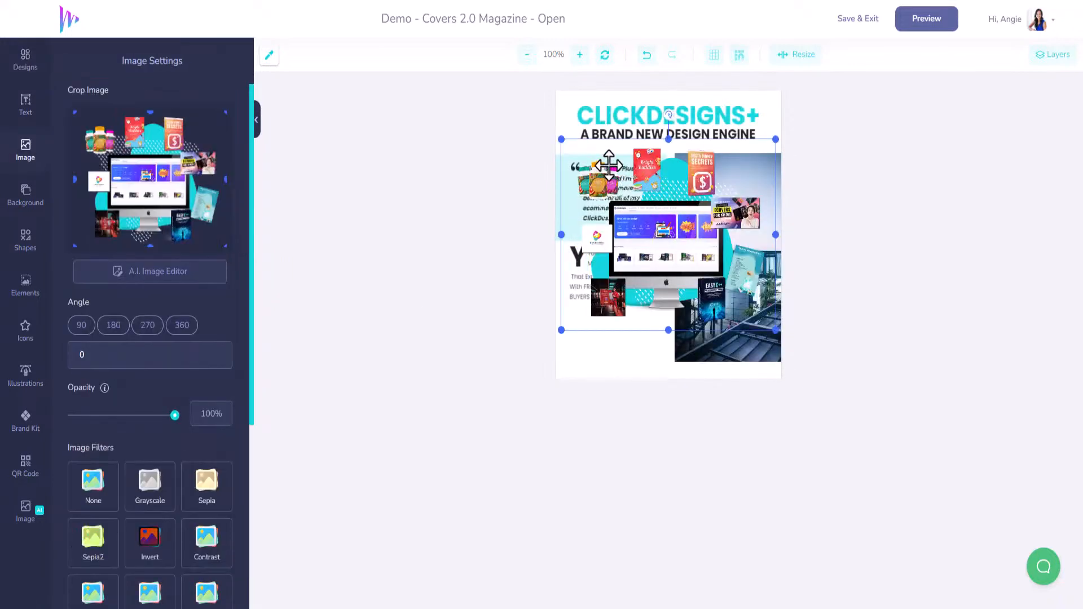
drag(562, 139, 616, 337)
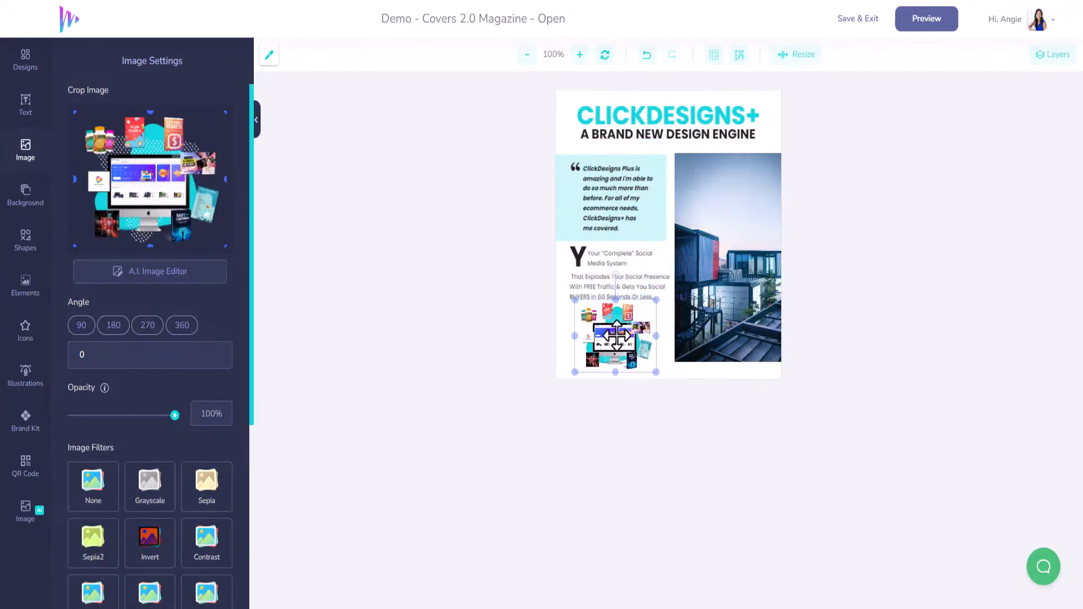
Step: Nudge the body text up slightly, and adjust the drop cap "Y" and the intro text beside it
click(626, 276)
drag(626, 276, 625, 271)
click(573, 254)
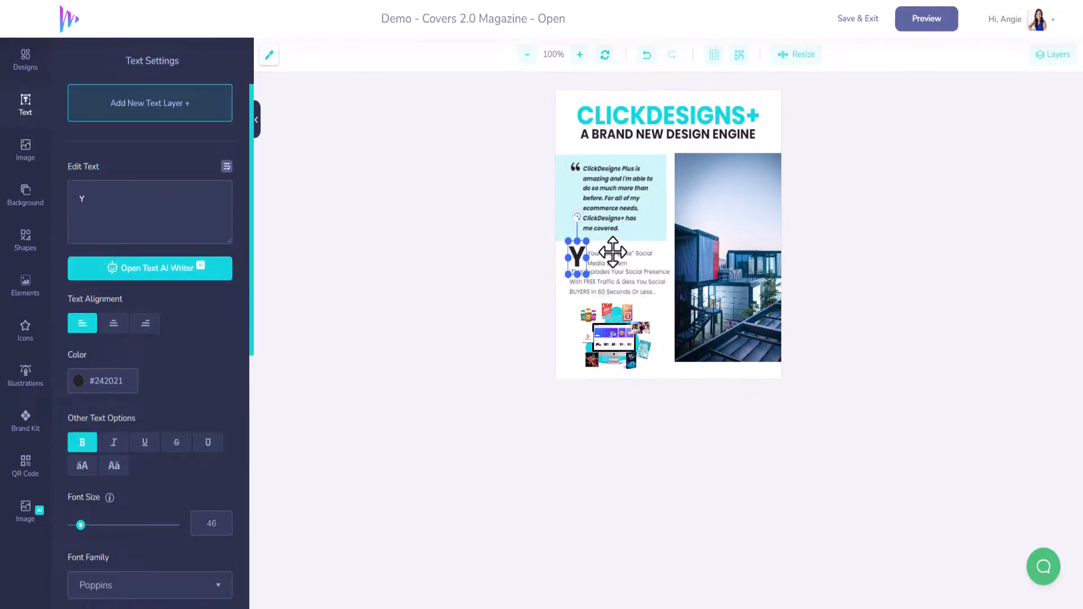
click(614, 255)
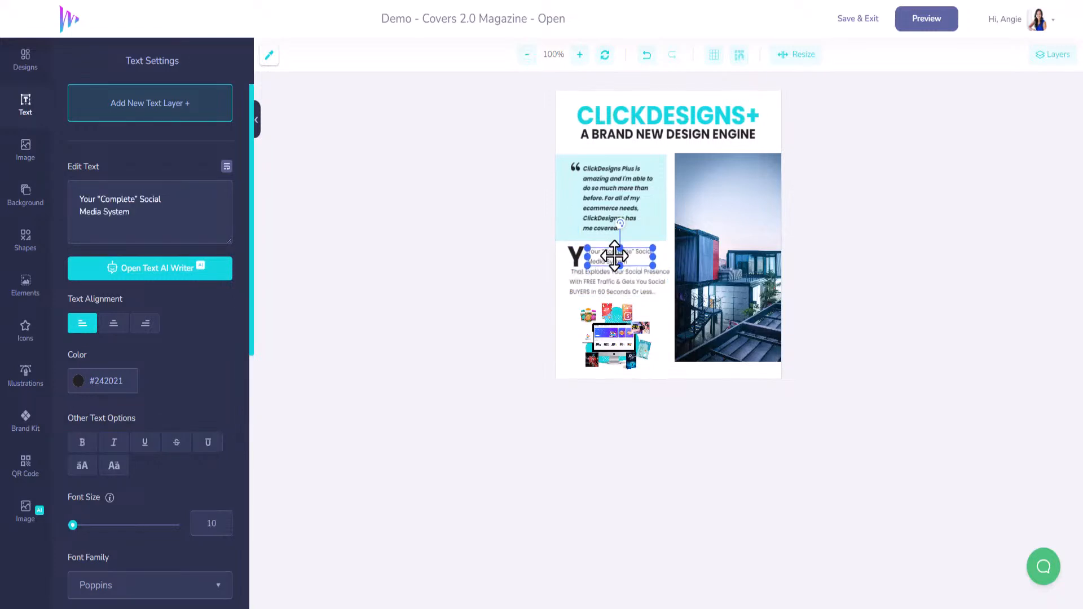
Step: Open the container-building photo in the A.I. Image Editor to view the available editing tools, and close the editor
click(702, 248)
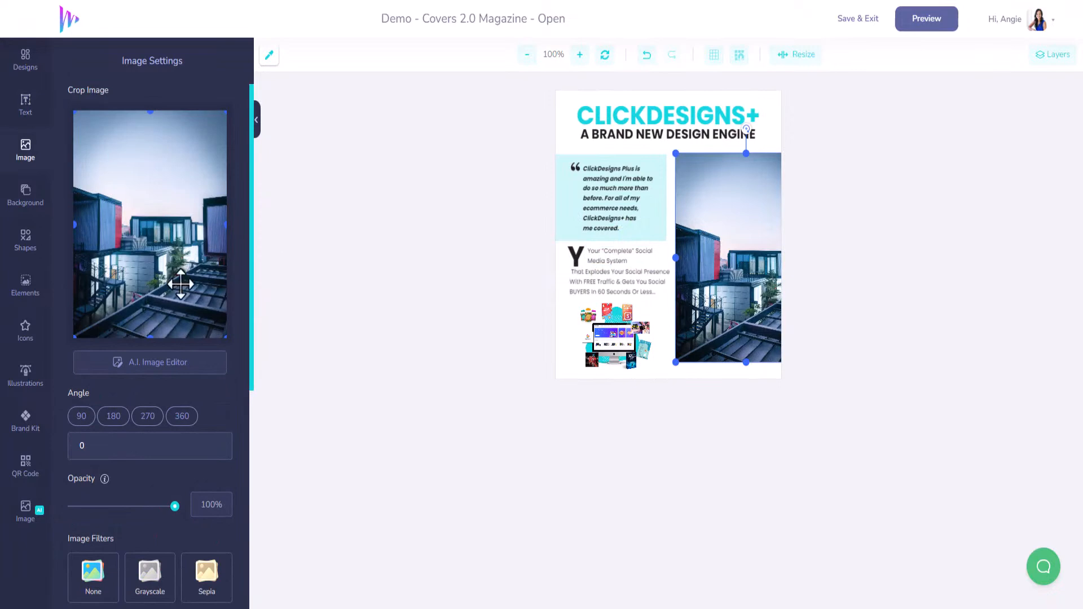
click(148, 369)
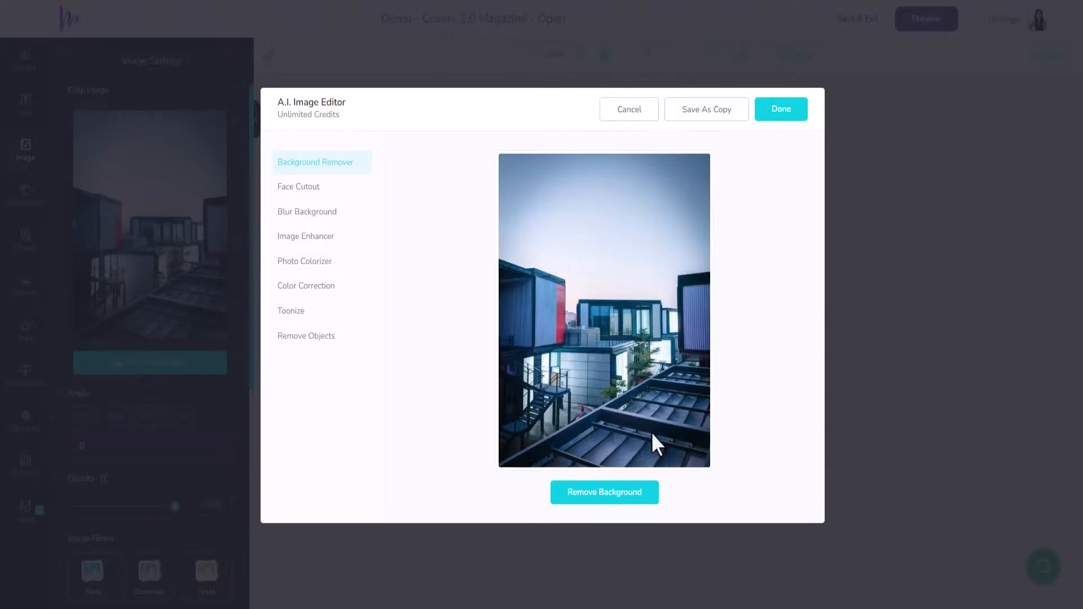
click(781, 122)
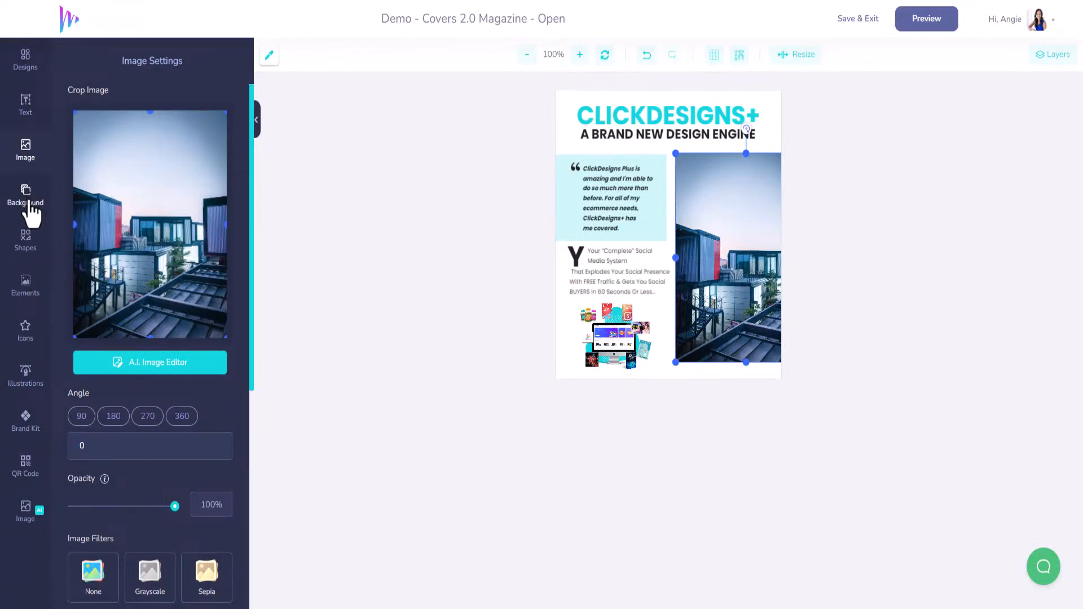
Step: Search the stock images for "designer" and insert the photo of a man seen from behind facing a wall of sketches
click(26, 152)
click(168, 236)
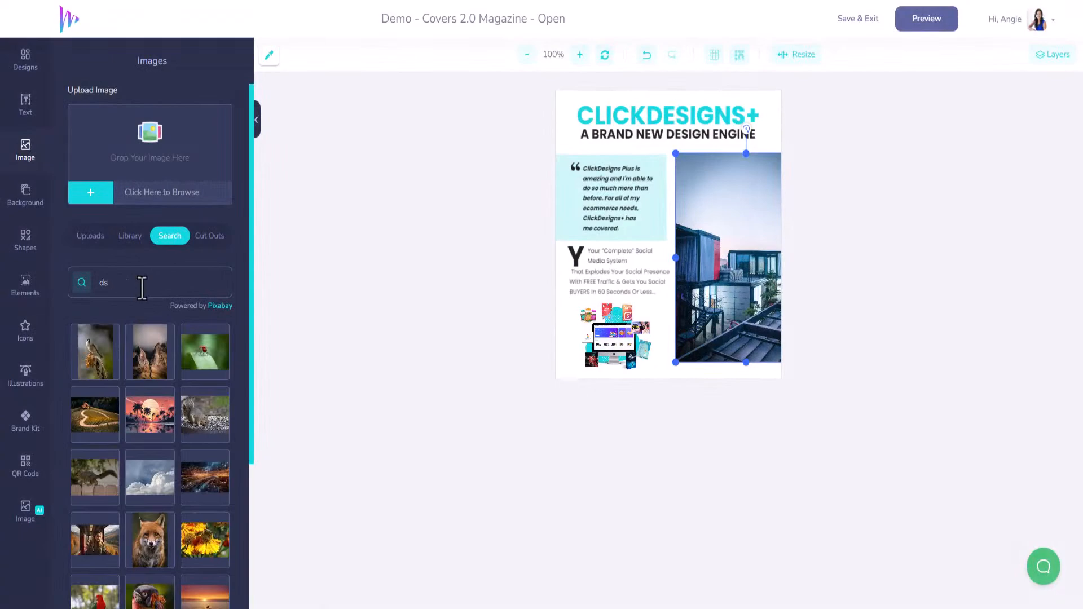
text(designer)
key(Return)
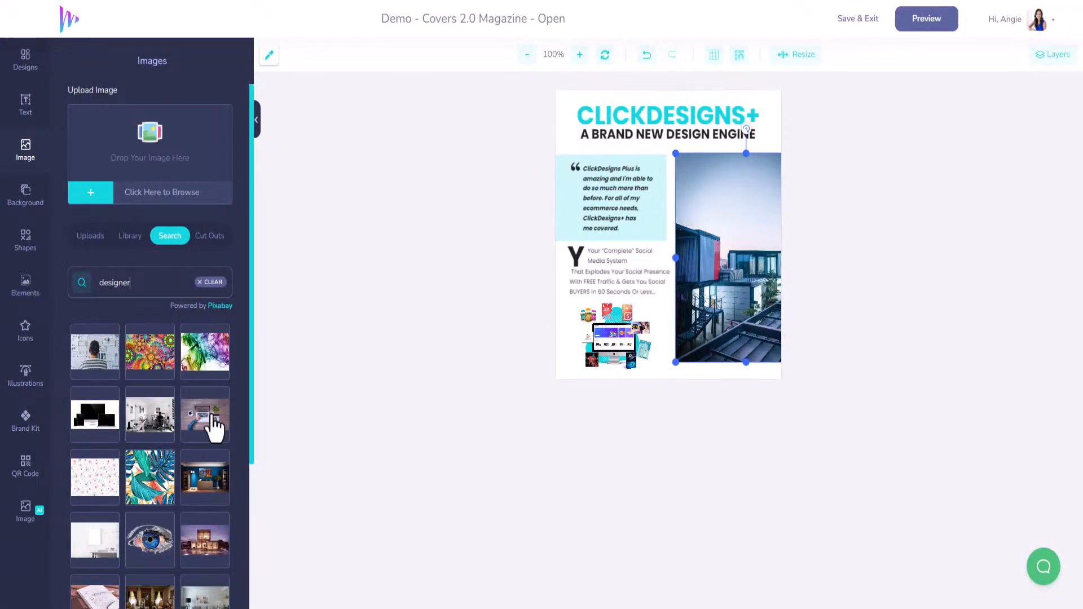
scroll(214, 430, down, 3)
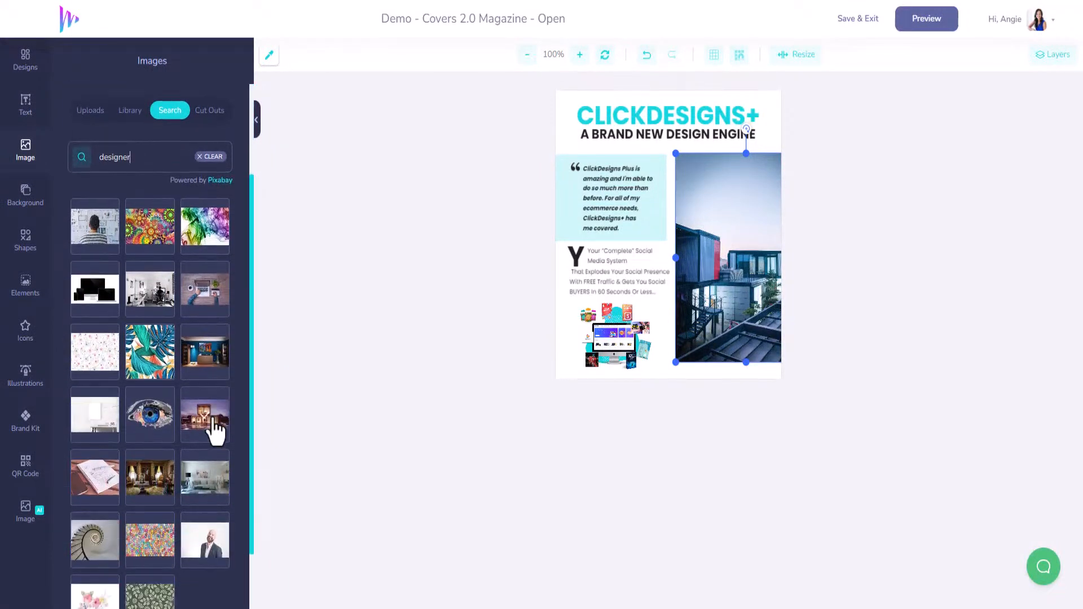
scroll(215, 429, down, 2)
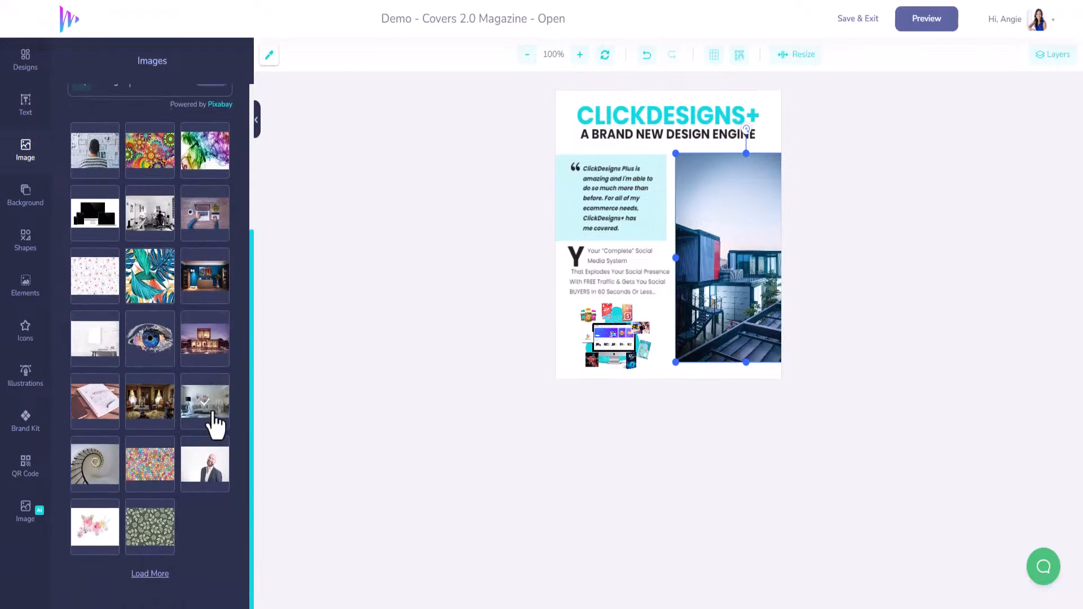
scroll(214, 427, up, 5)
click(104, 362)
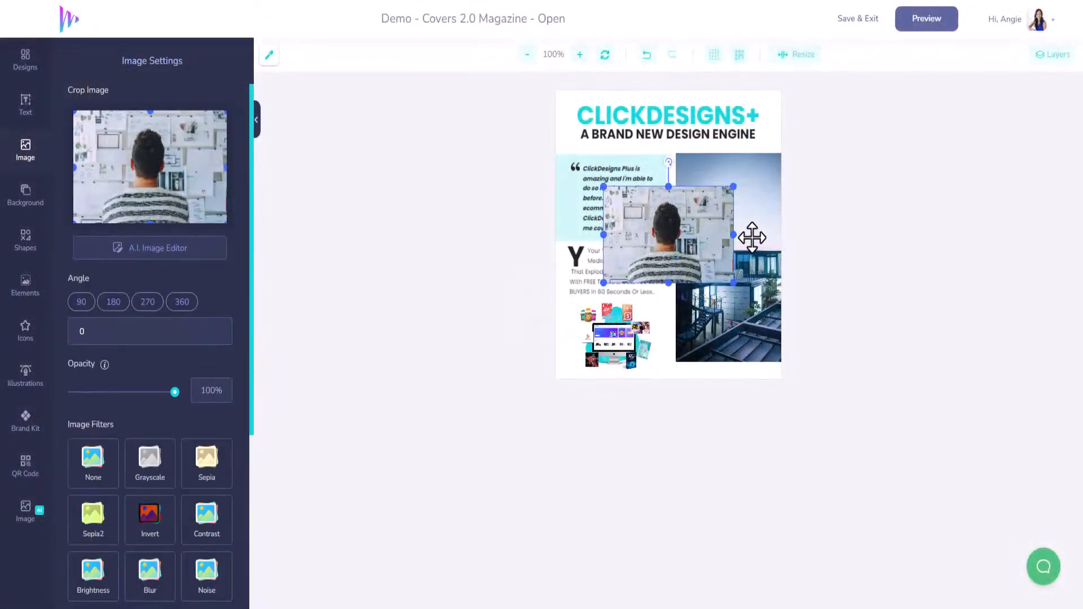
Step: Delete the container-building photo and move the new designer photo into its place beside the quote box
click(751, 237)
key(Delete)
drag(676, 238, 748, 206)
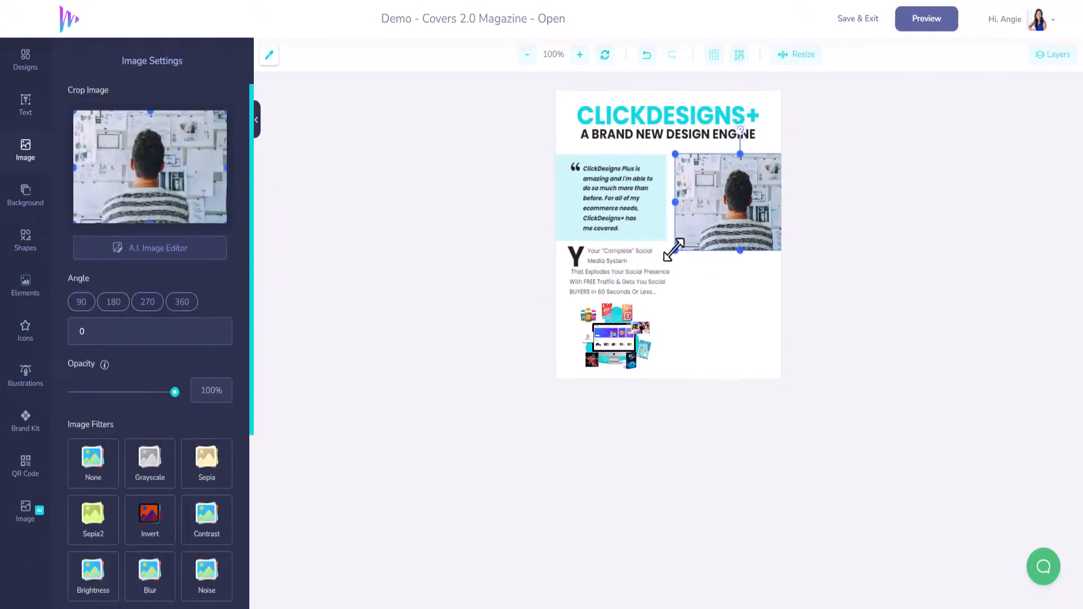
Step: Enlarge the designer photo to the page's lower edge and crop its left side so it fits beside the text column
drag(674, 250, 546, 442)
drag(675, 293, 779, 291)
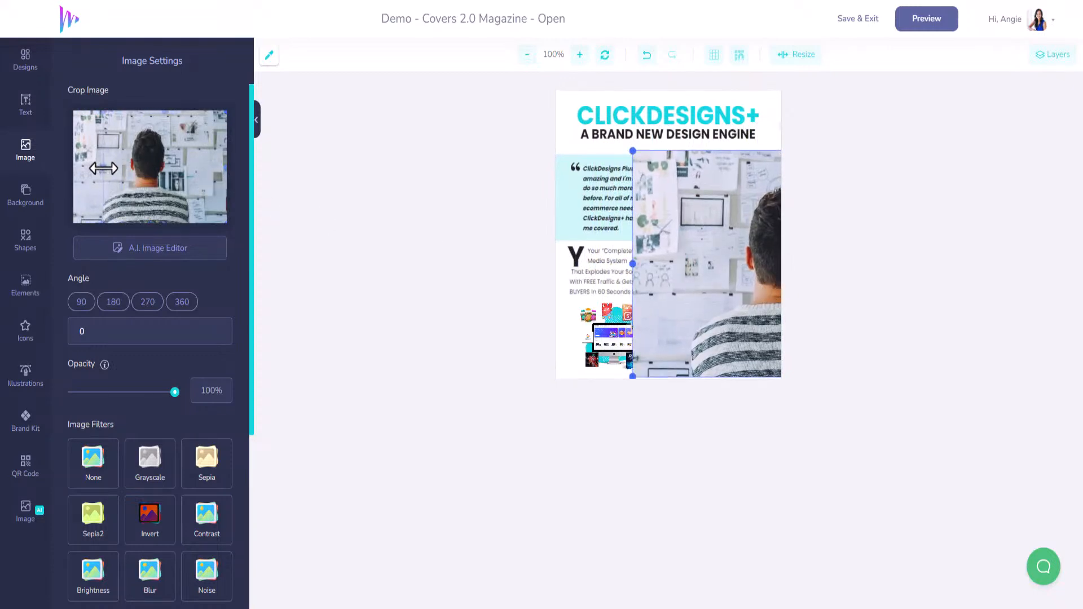
drag(103, 168, 103, 168)
drag(610, 160, 775, 277)
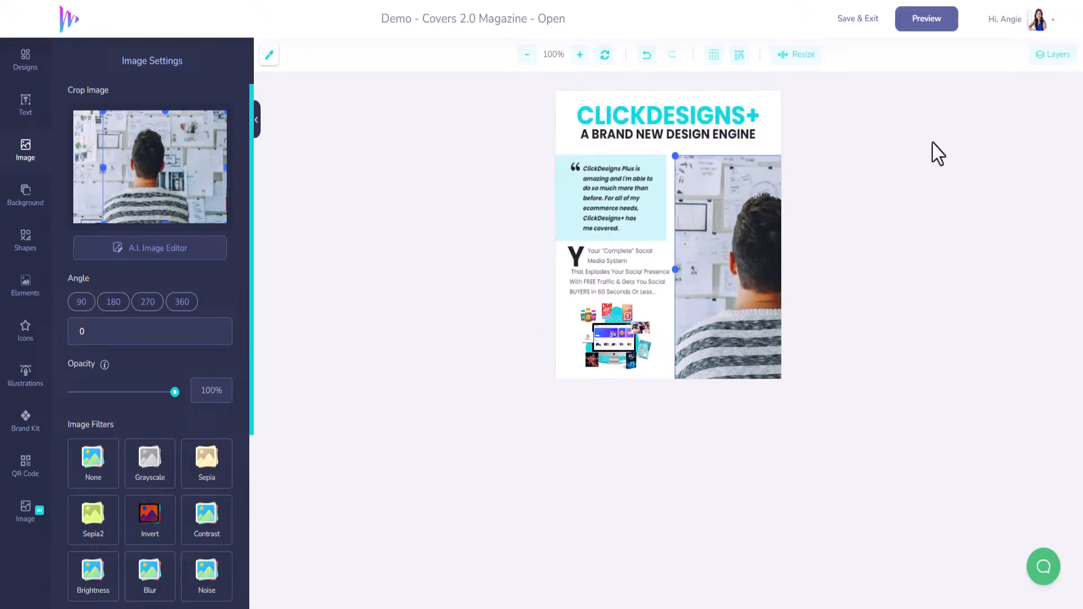
Step: Save the left page design and open the mockup's Right Page for editing
click(856, 22)
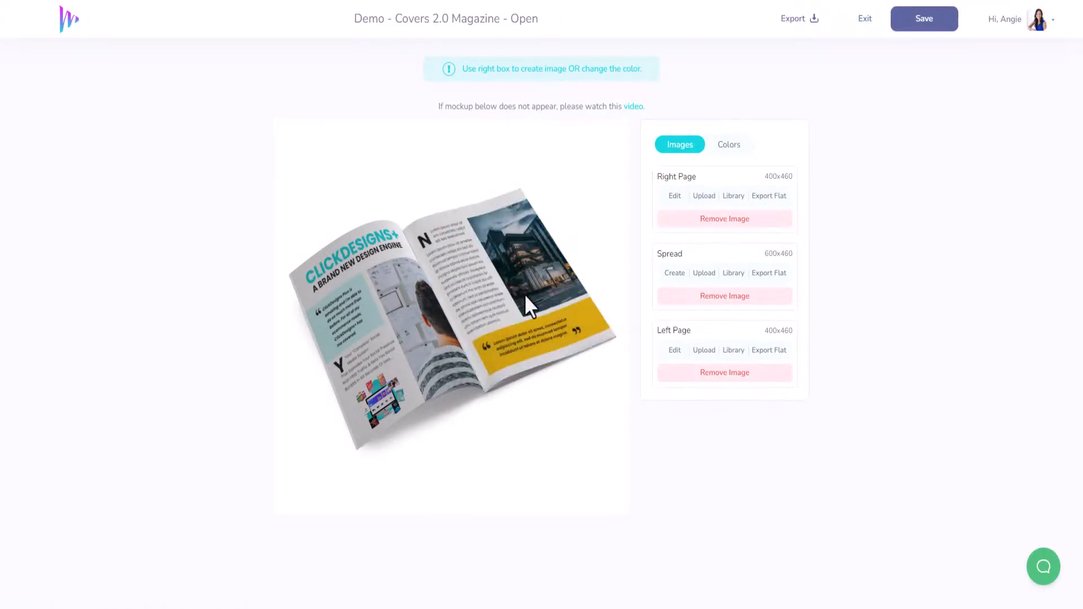
click(675, 197)
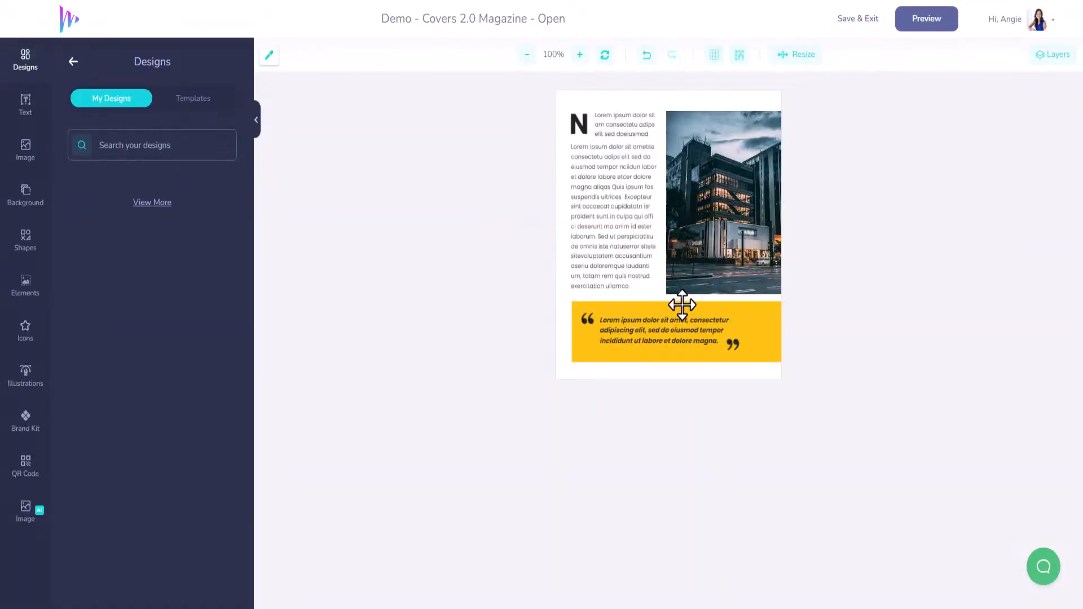
Step: Recolour the yellow quote banner with the MarketersFM brand turquoise #12D6DF and lower its opacity to 21%
click(682, 307)
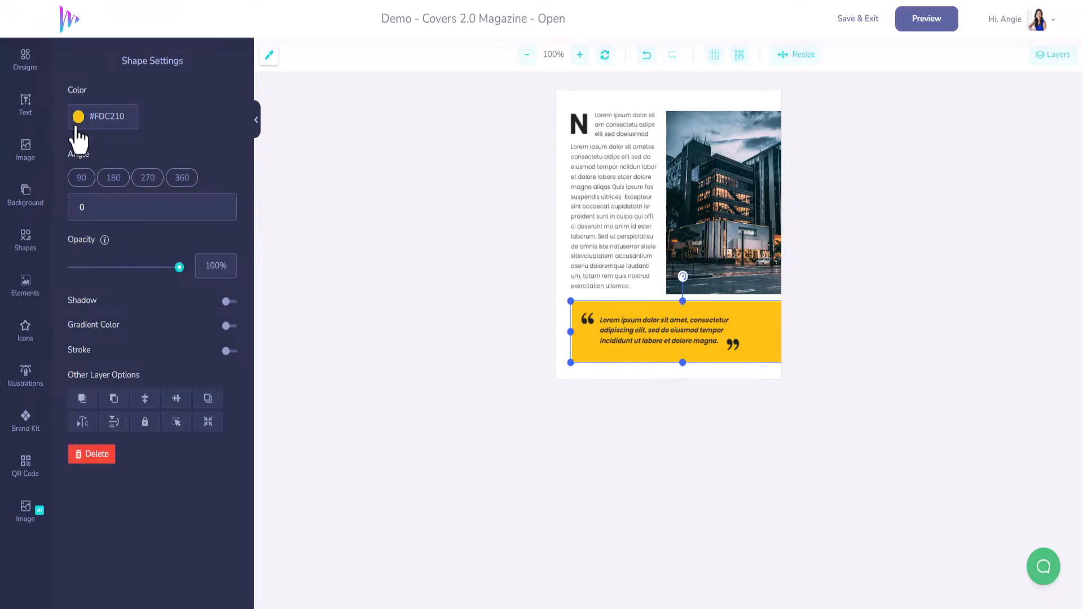
click(25, 423)
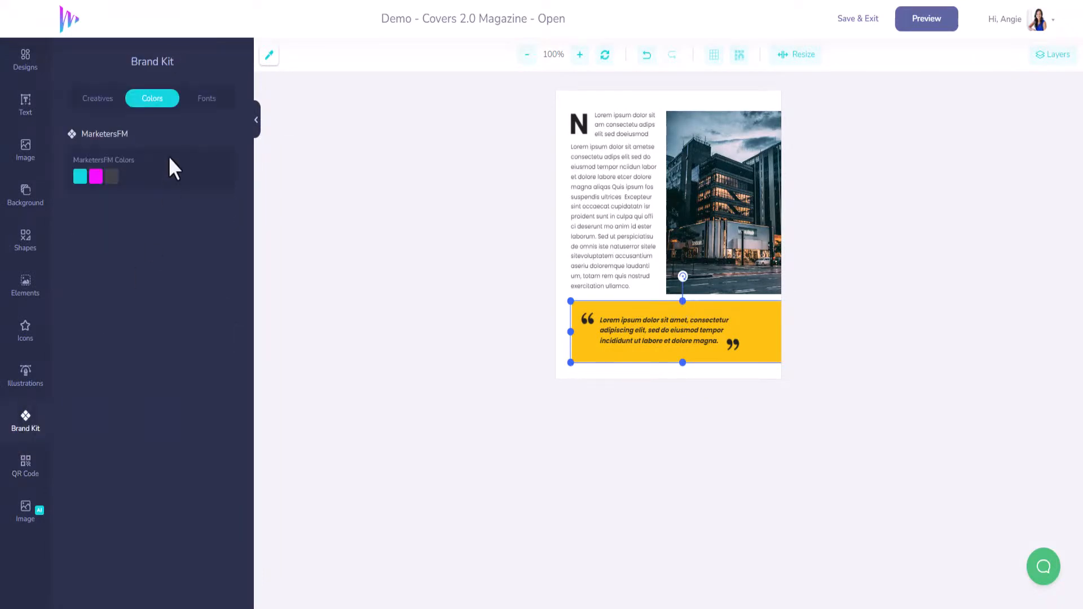
click(80, 176)
click(26, 151)
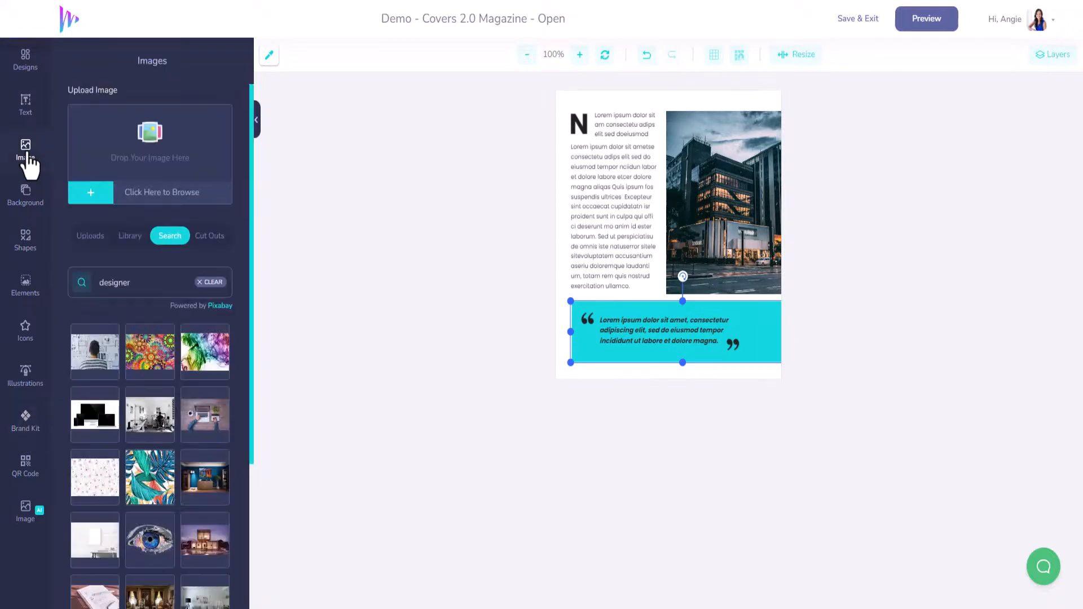
click(695, 355)
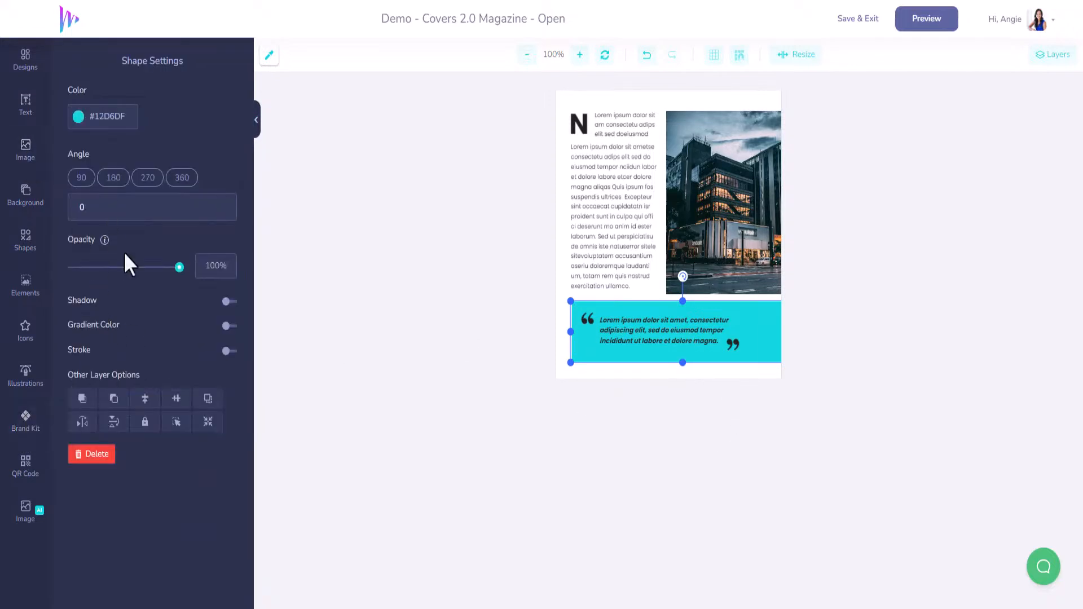
drag(177, 267, 97, 267)
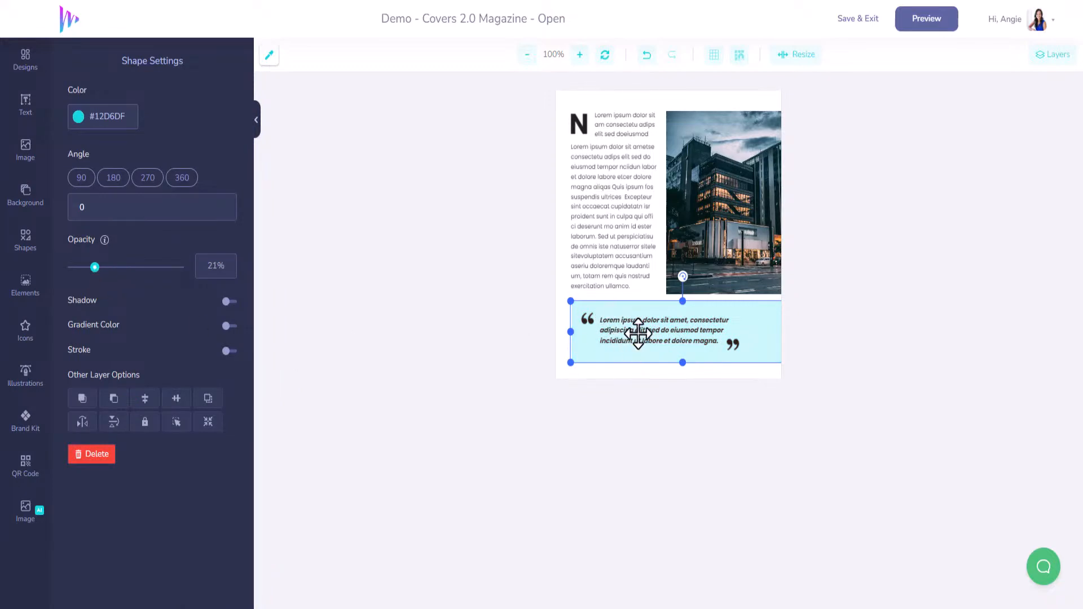
Step: Select the banner's placeholder quote for editing, and open the Raving Fans page of the ClickDesigns website in a new browser tab
click(635, 333)
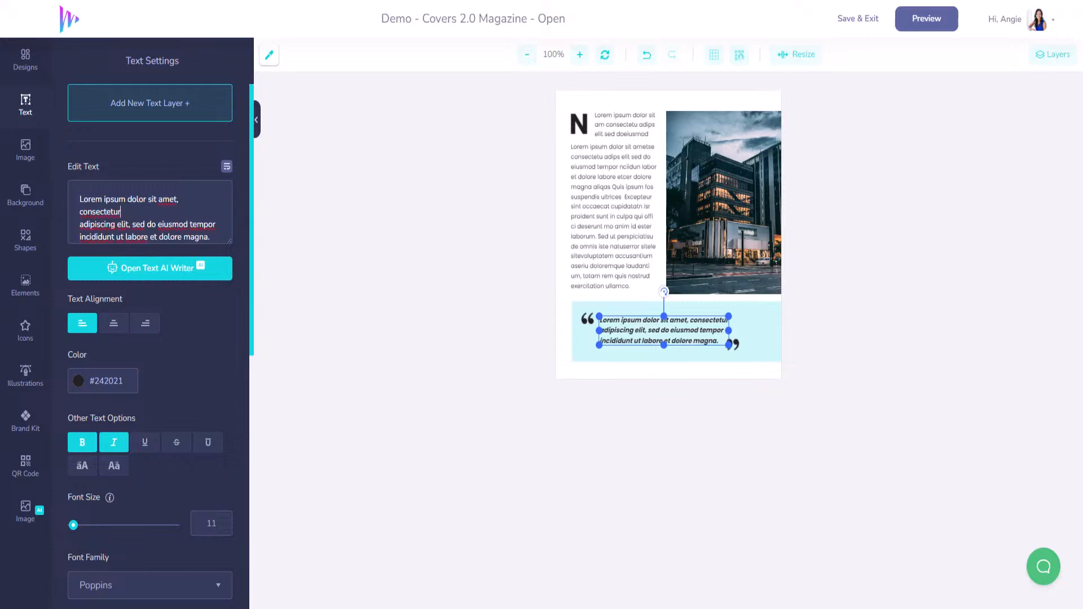
key(ctrl+t)
text(clickdesigns)
key(Return)
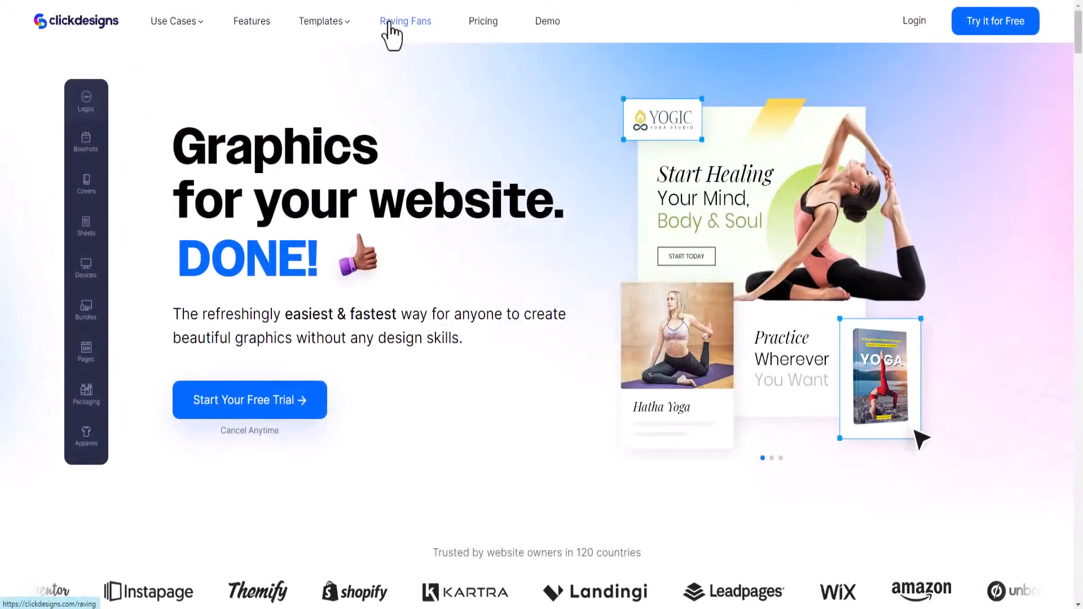
click(399, 27)
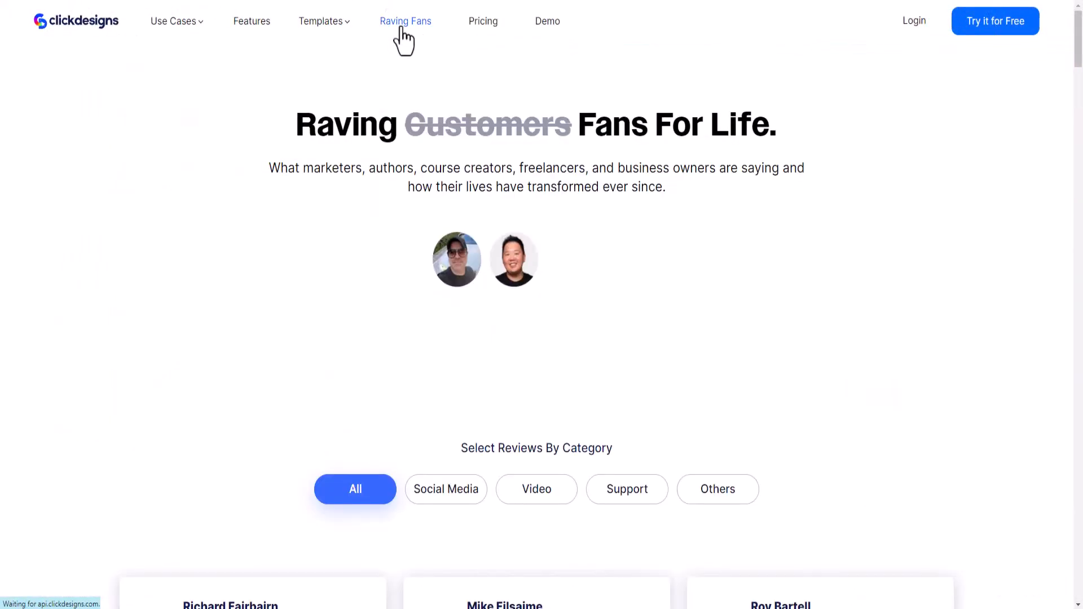
Step: Find and copy the review sentence "Ever since I got ClickDesigns, I found it invaluable for my marketing."
scroll(435, 266, down, 6)
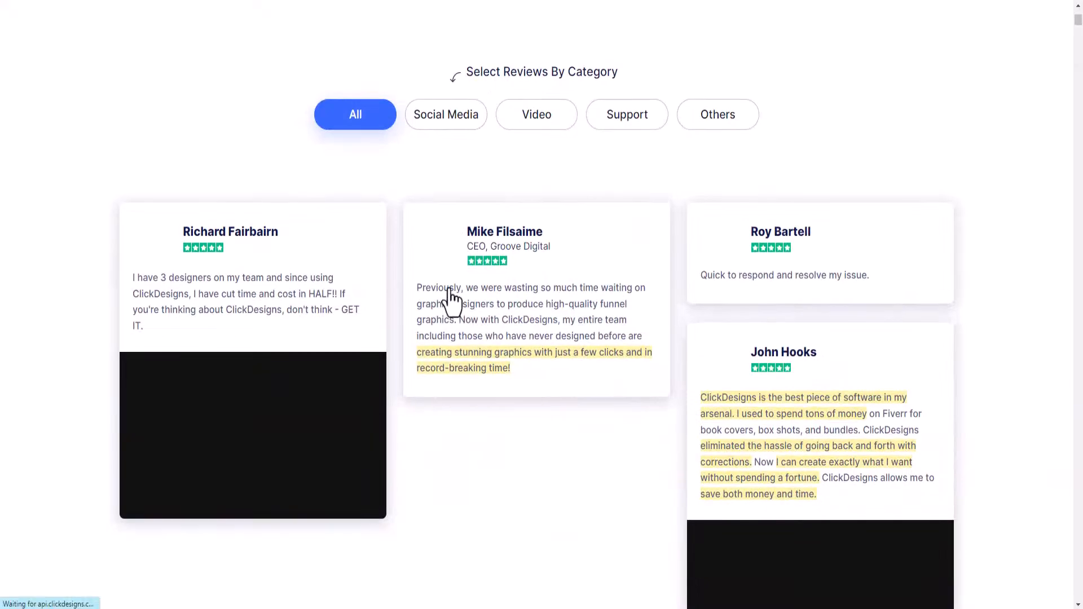
scroll(449, 293, down, 3)
scroll(450, 292, down, 4)
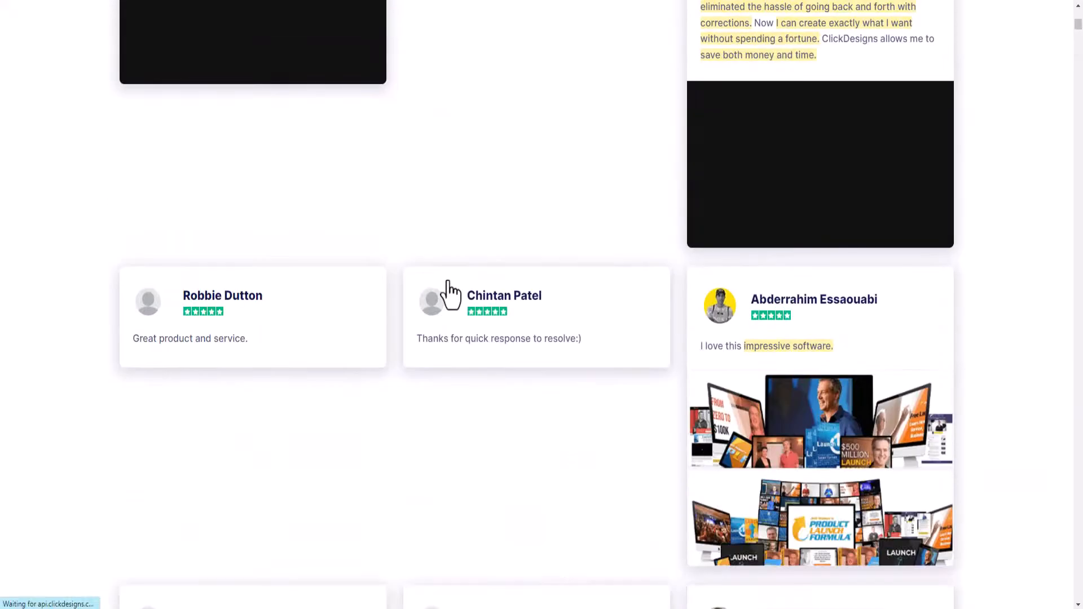
scroll(450, 292, down, 4)
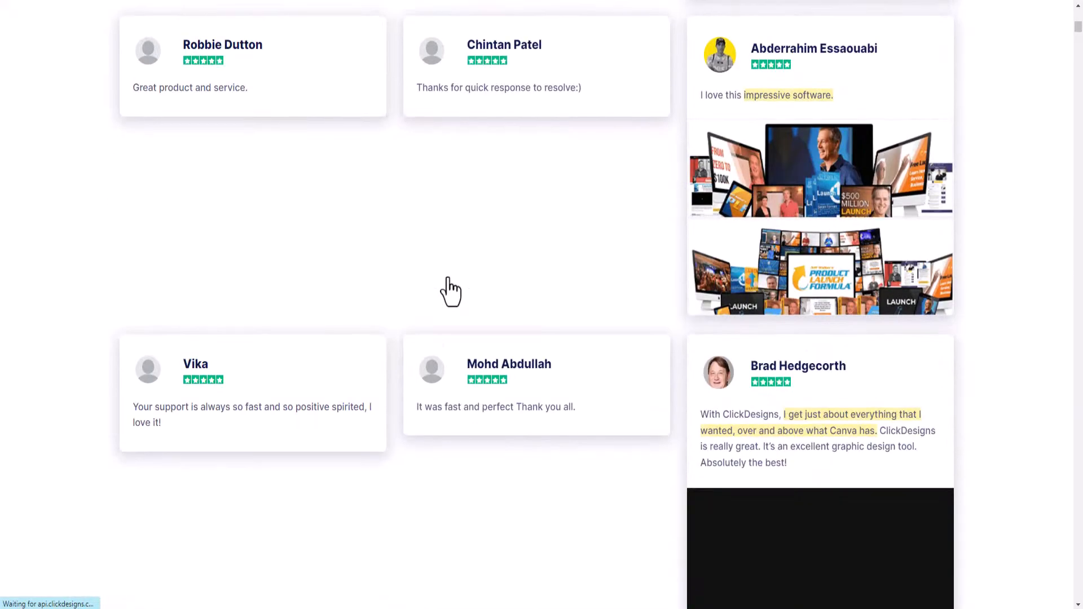
scroll(453, 289, down, 5)
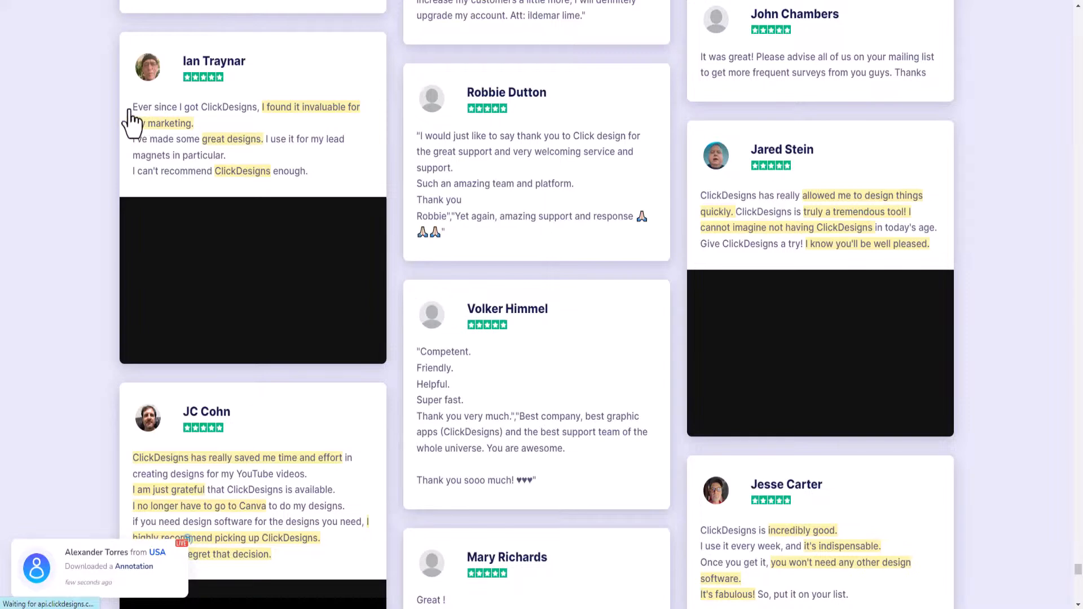
drag(132, 108, 198, 127)
key(ctrl+c)
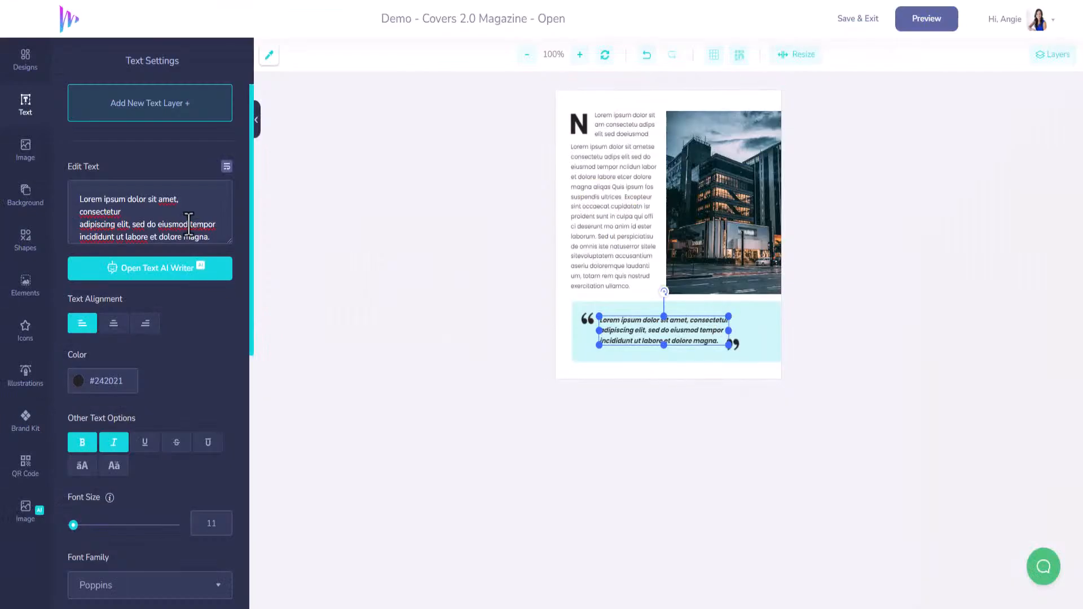
Step: Replace the banner's placeholder quote with the copied review sentence, adding a line break after "ClickDesigns,"
key(ctrl+a)
key(ctrl+v)
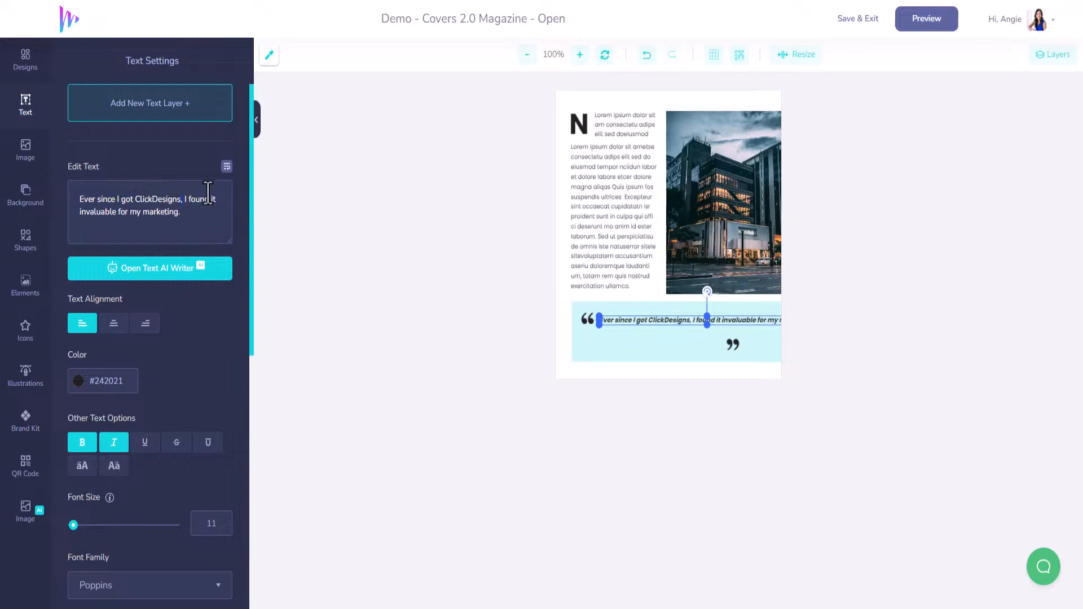
key(Return)
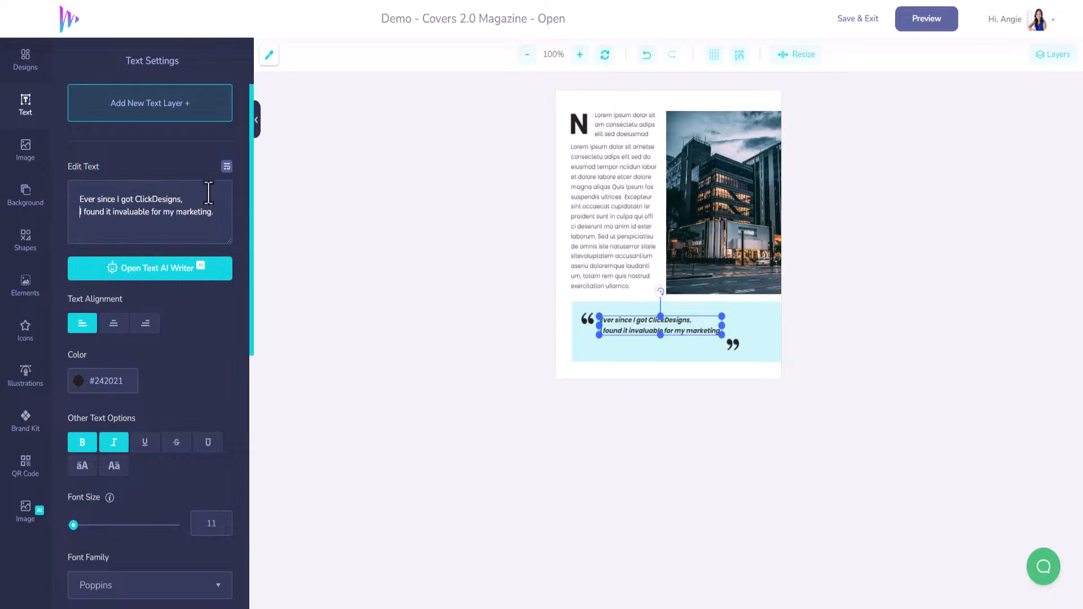
Step: Move the closing quotation mark towards the banner's lower right corner, and centre-align and reposition the quote between the two marks
drag(693, 330, 760, 343)
drag(684, 334, 697, 336)
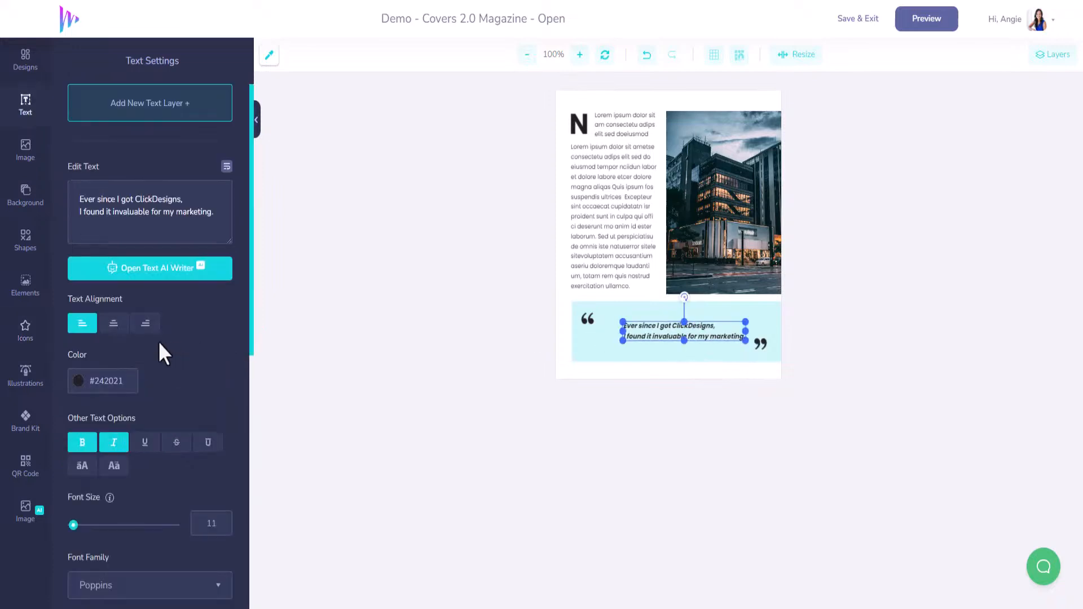
click(113, 324)
drag(725, 333, 717, 334)
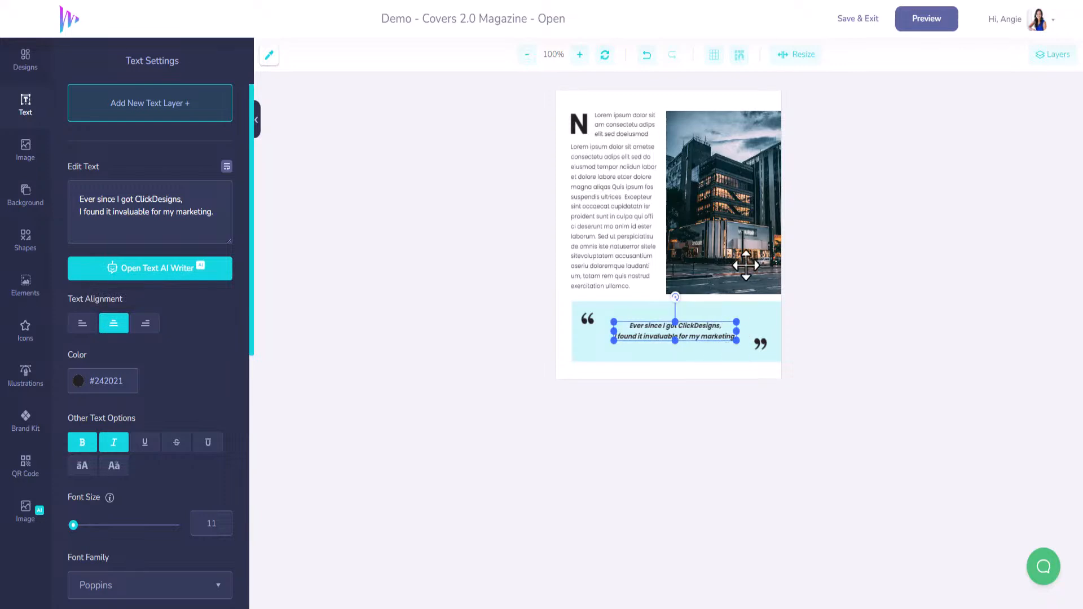
Step: Insert the multicoloured smoke image from the "designer" search results and delete the office-building photo
click(748, 242)
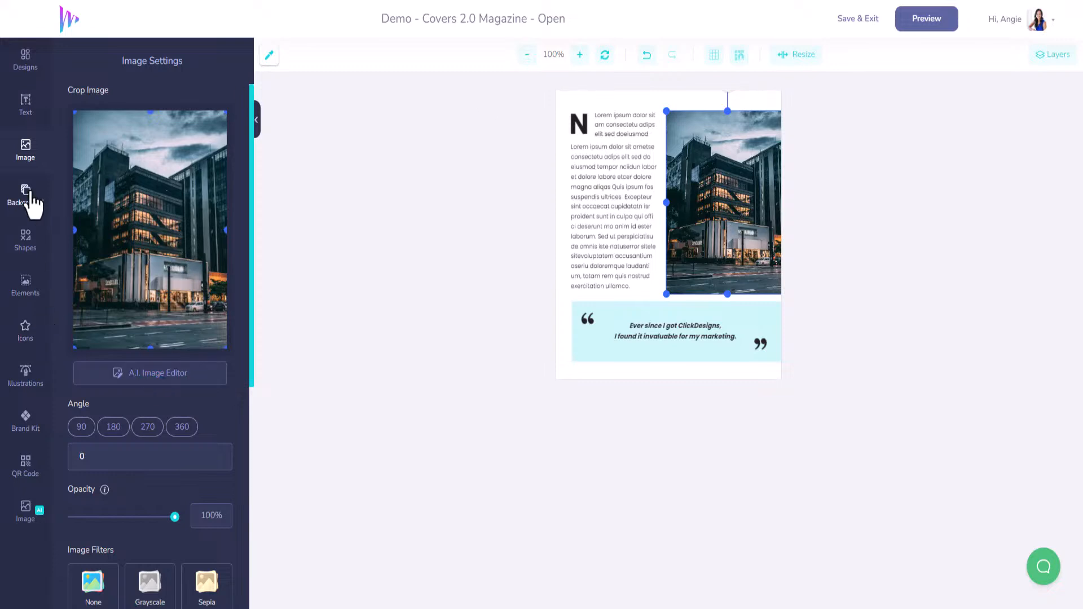
click(24, 161)
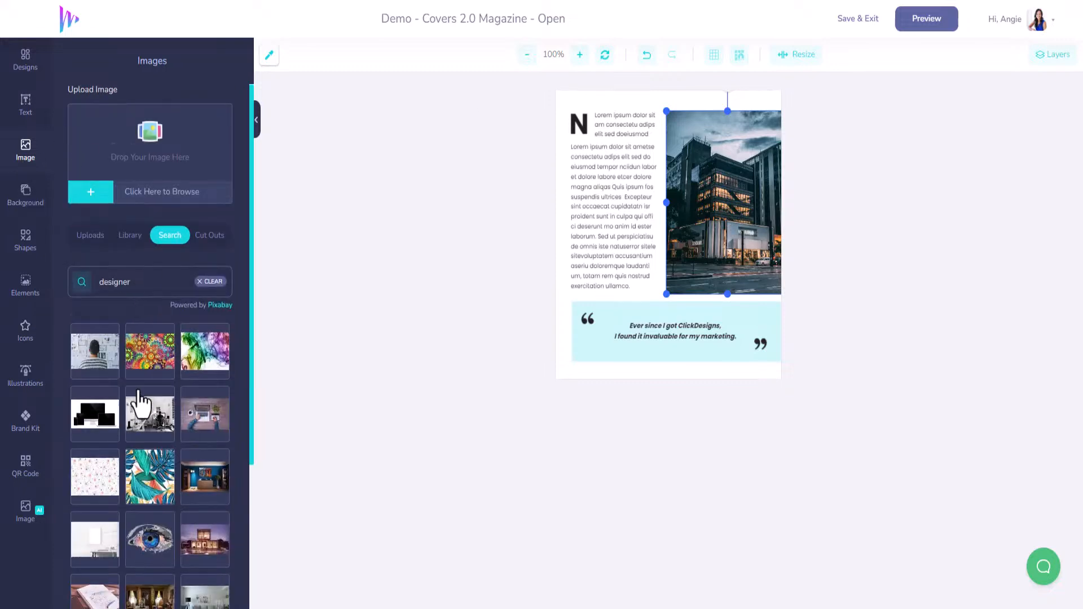
scroll(140, 390, down, 2)
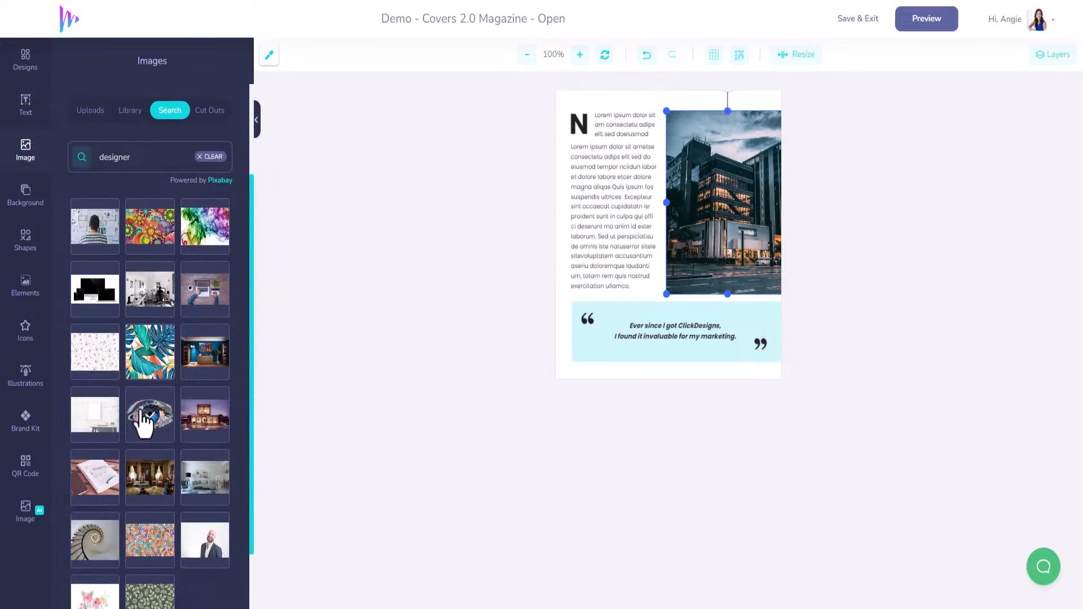
click(209, 242)
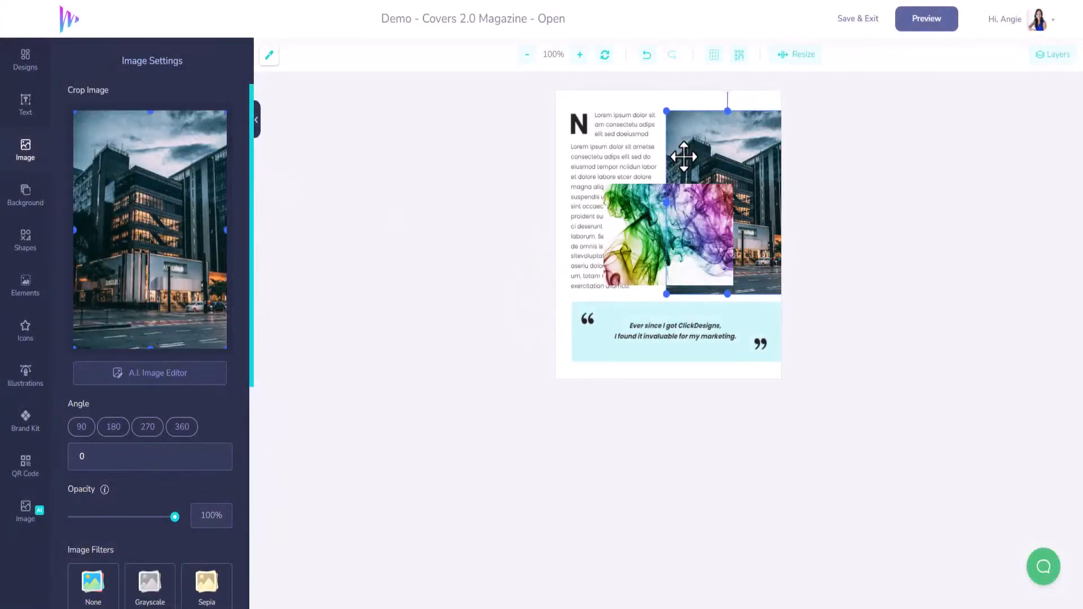
key(Delete)
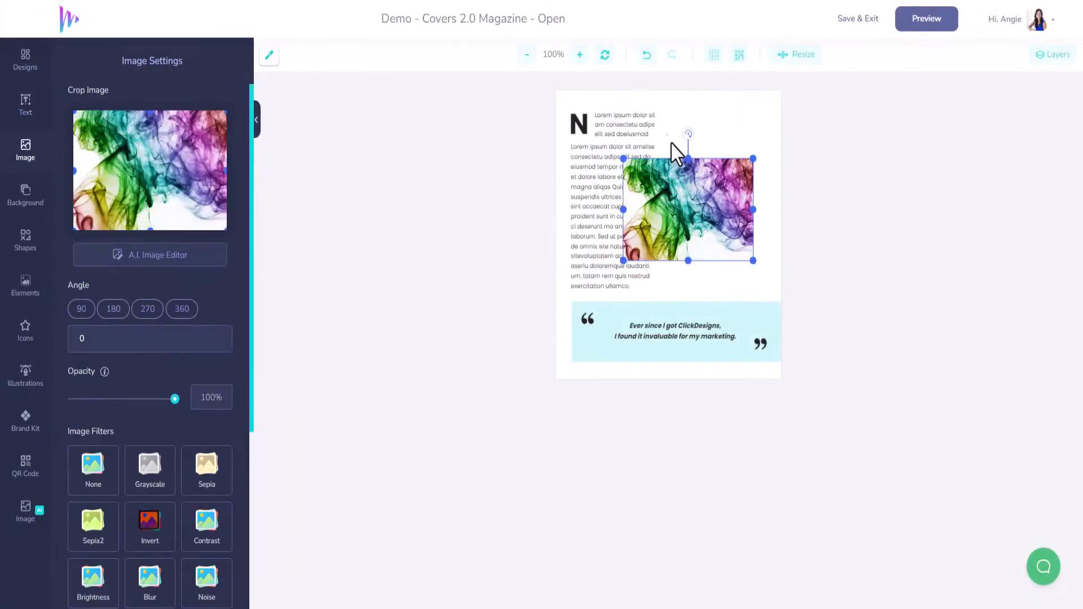
Step: Rotate the smoke image to 270 degrees, then move and enlarge it to fill the space beside the text column above the quote banner
drag(687, 134, 604, 210)
drag(695, 210, 714, 186)
drag(745, 251, 786, 297)
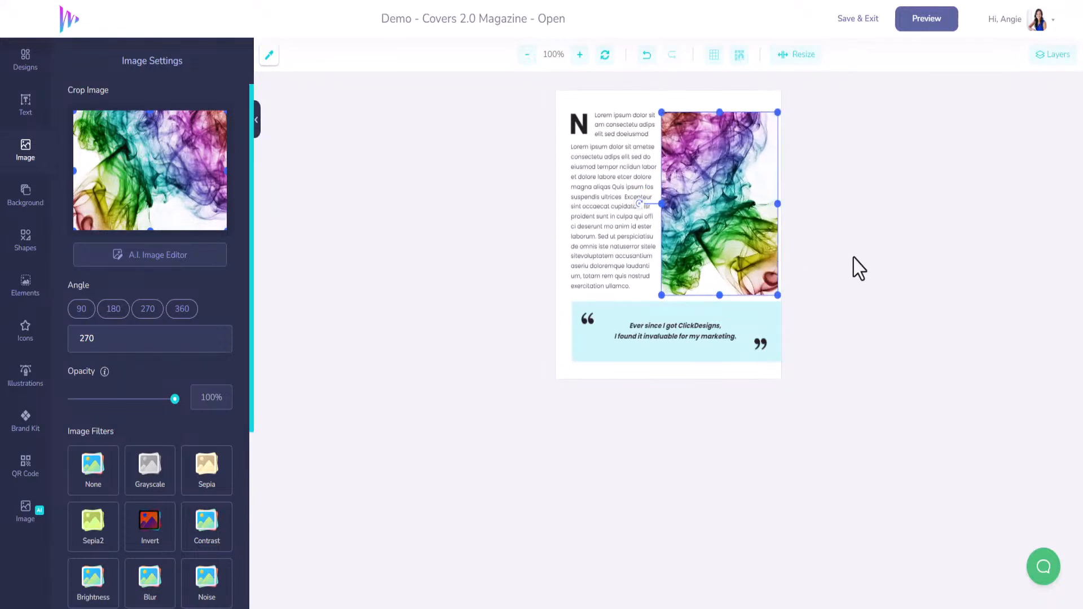
Step: Switch to the sales page and copy the four feature bullets of Software #1: ClickSocials
click(620, 129)
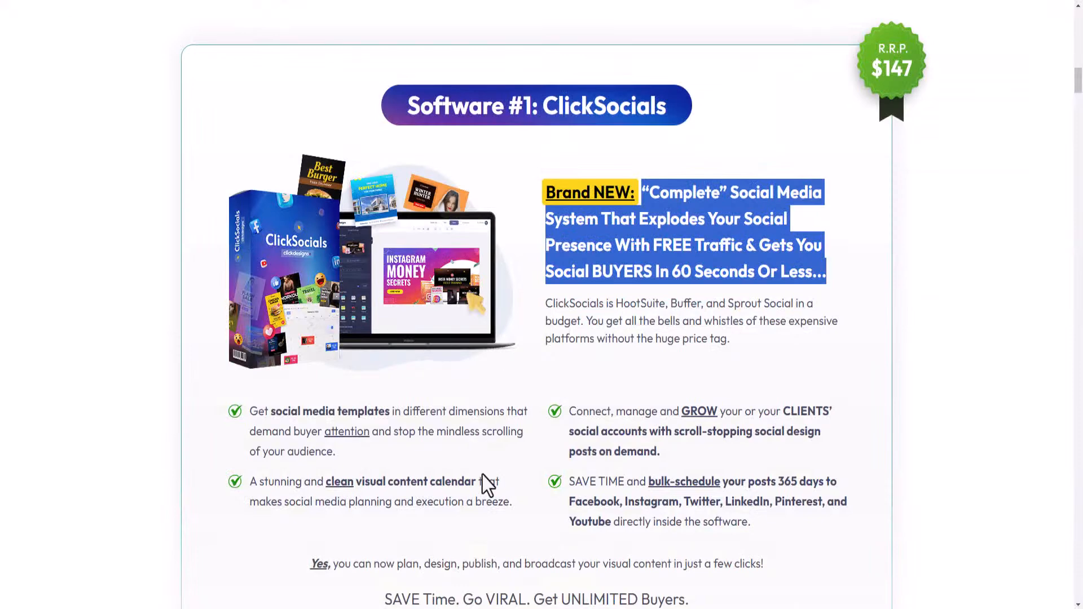
scroll(479, 468, down, 3)
drag(774, 358, 237, 237)
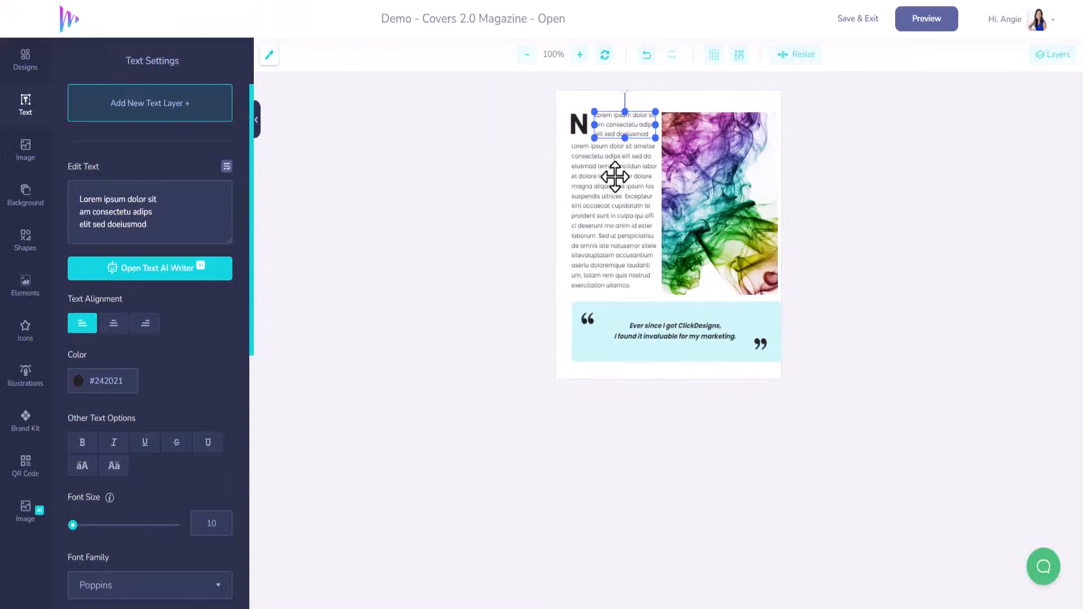
Step: Replace the placeholder text of the long body paragraph in the magazine page with the copied ClickSocials bullets
click(614, 174)
drag(78, 199, 316, 385)
key(ctrl+v)
scroll(180, 226, up, 5)
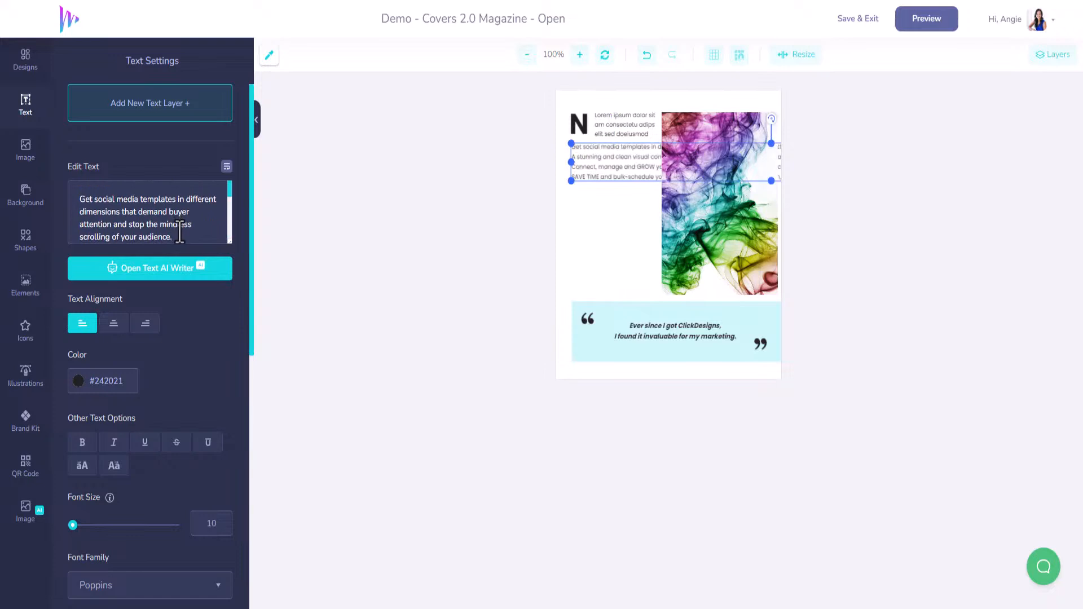
Step: Cut "Get social media templates in different dimensions that demand buyer attention" from the body text and paste it over the intro paragraph's placeholder
drag(179, 237, 66, 192)
key(ctrl+c)
click(164, 229)
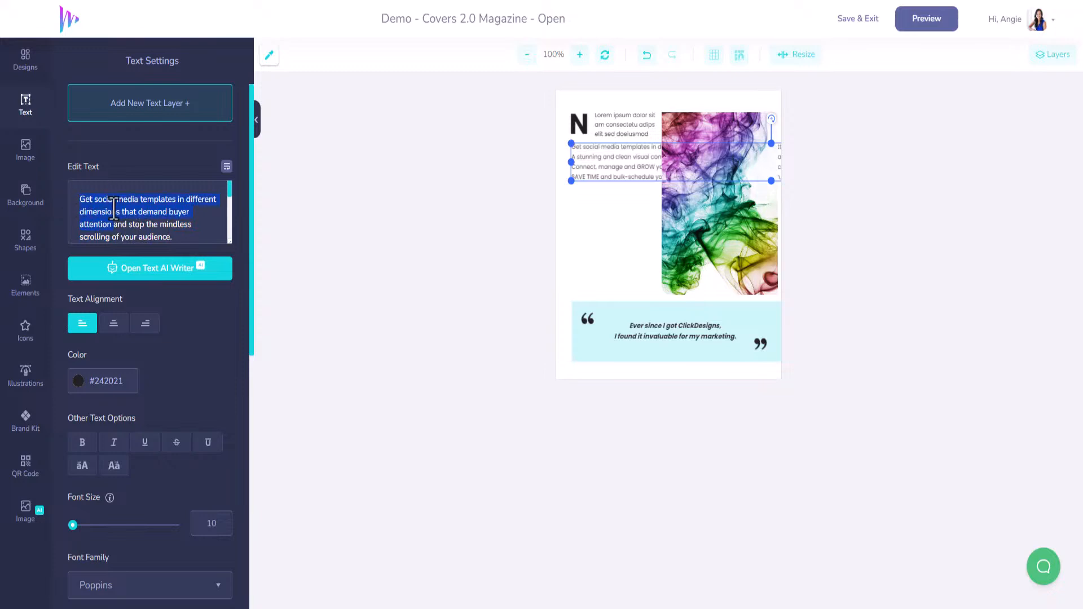
key(BackSpace)
click(621, 120)
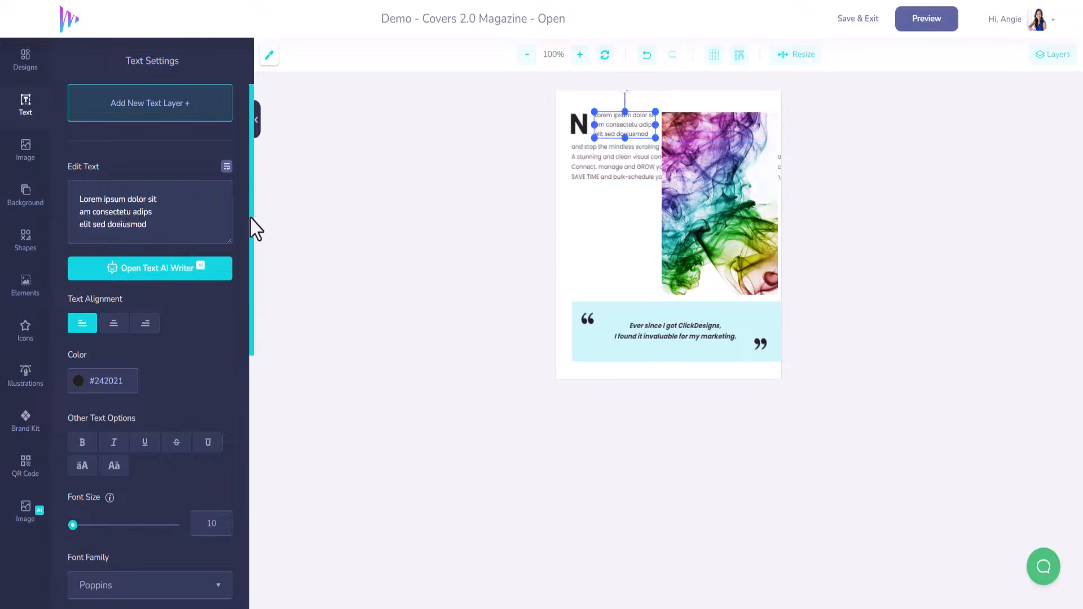
drag(164, 225, 61, 192)
key(ctrl+v)
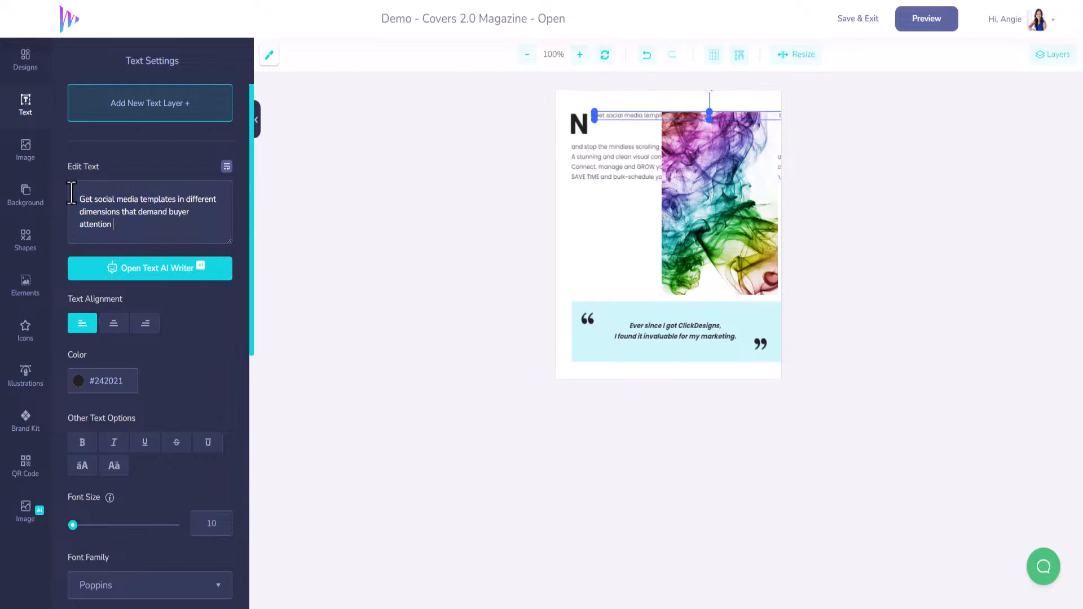
Step: Break the intro paragraph into lines after "media", "different" and "demand", and move the body text block slightly down below it
click(137, 201)
key(Return)
click(158, 212)
key(Return)
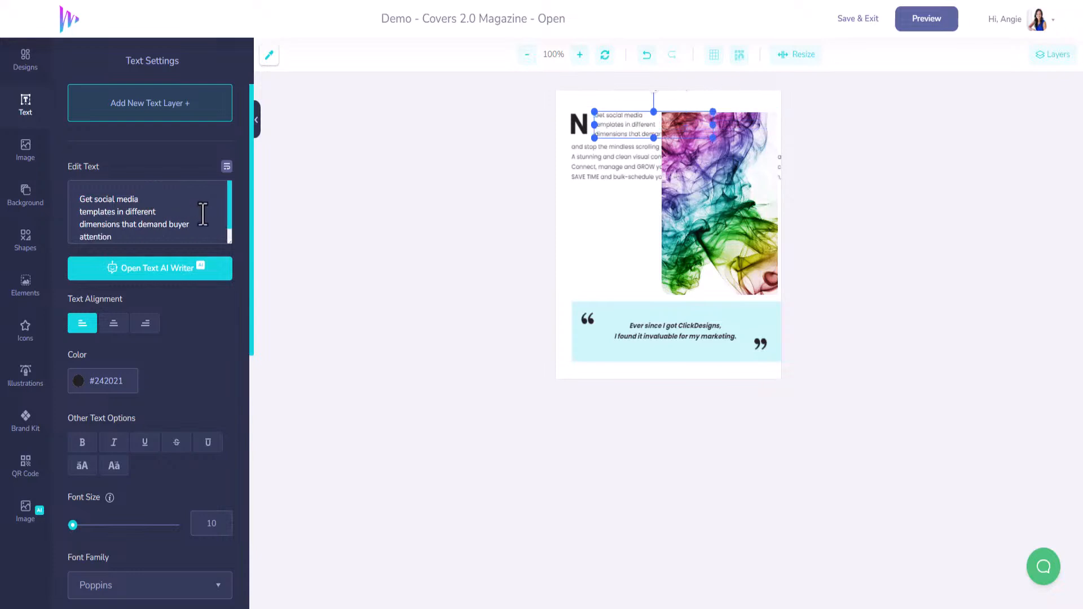
click(162, 224)
key(Return)
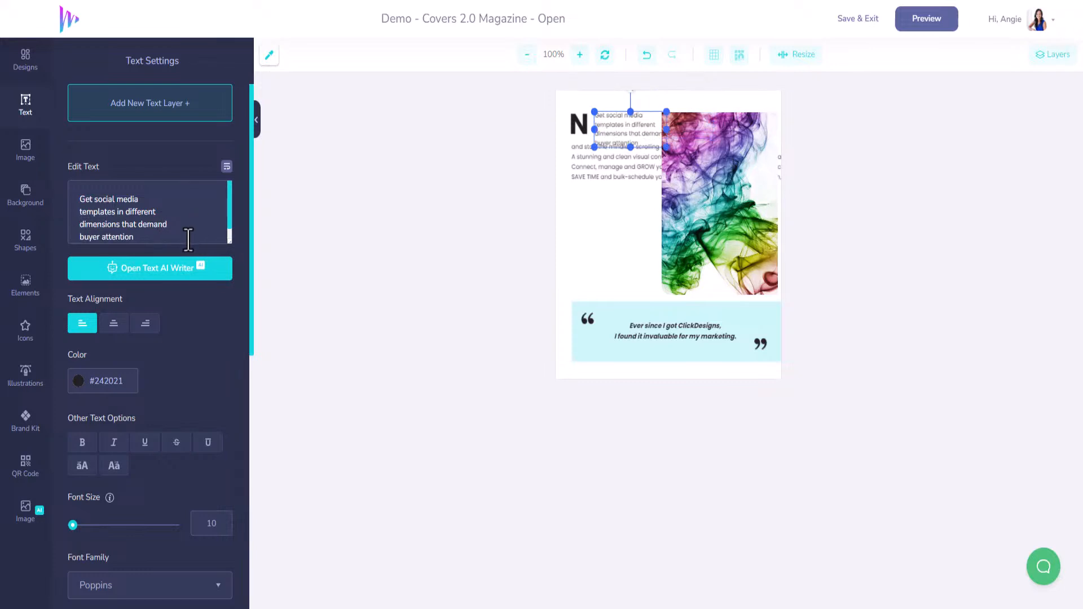
drag(587, 174, 591, 178)
click(607, 140)
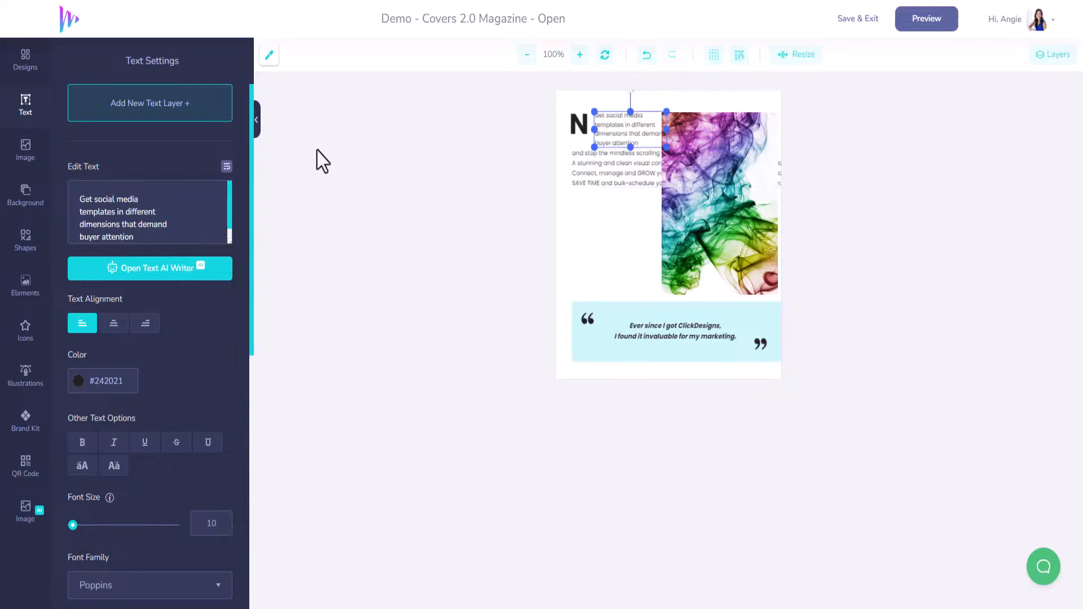
Step: Change the large drop cap beside the intro paragraph from N to "G"
click(581, 127)
click(579, 124)
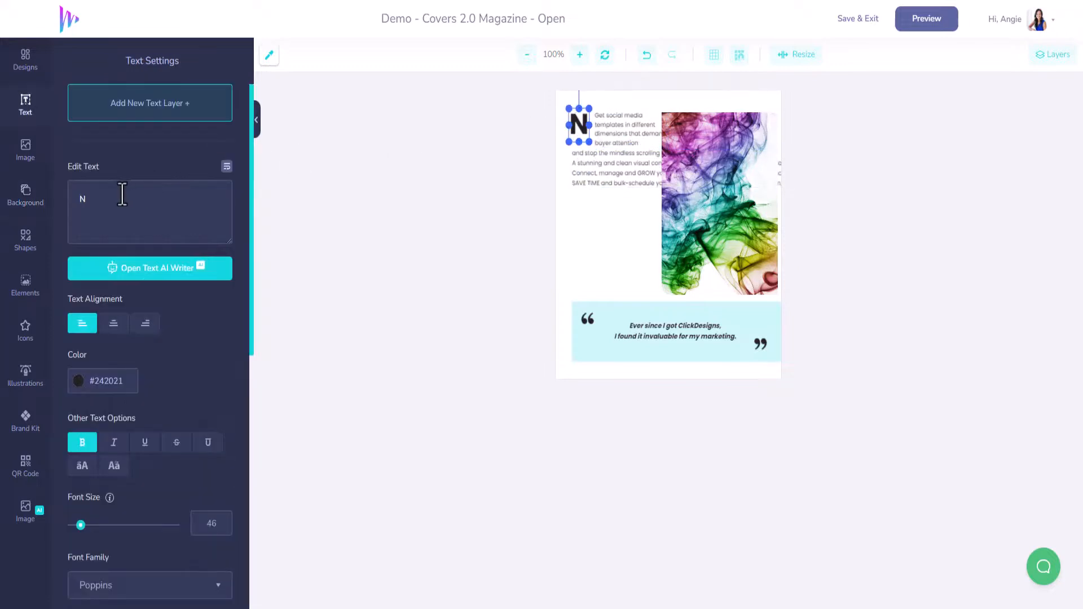
text(G)
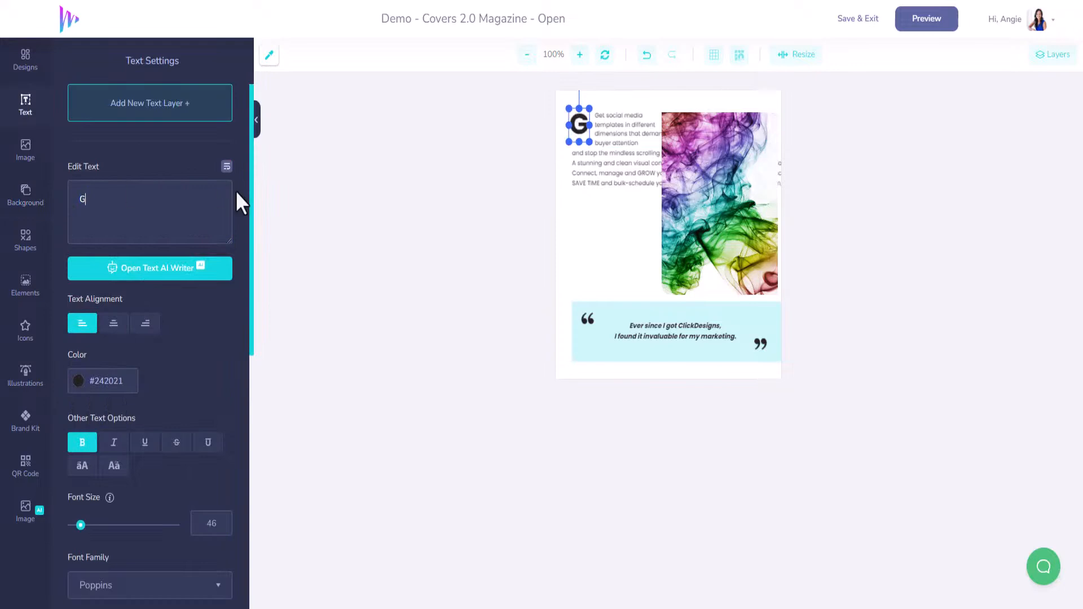
Step: Move the word "and" from the start of the body text to the end of the intro paragraph
click(626, 178)
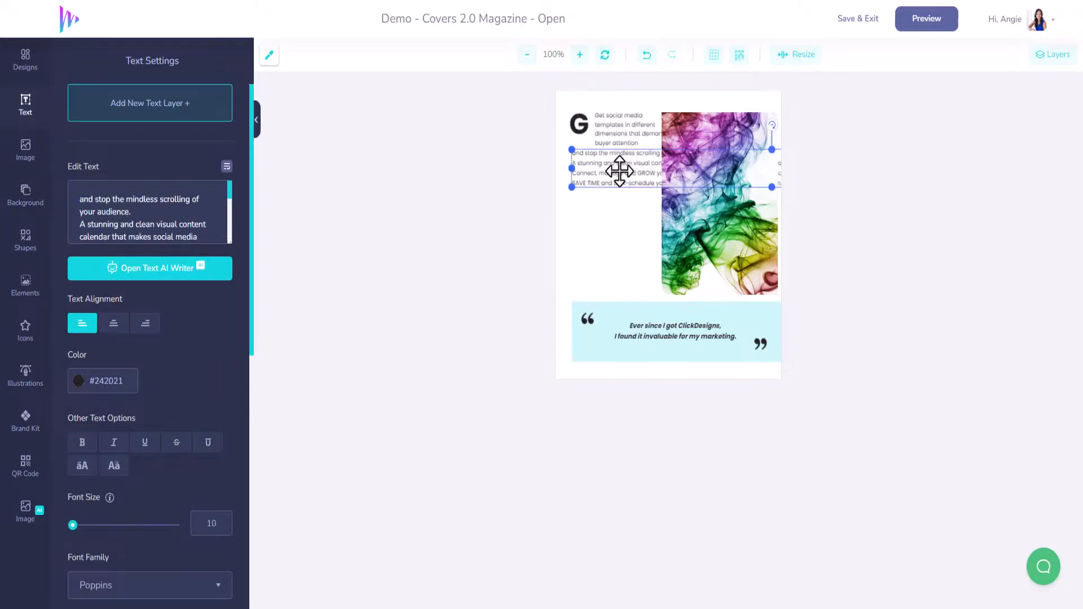
drag(91, 198, 68, 200)
key(BackSpace)
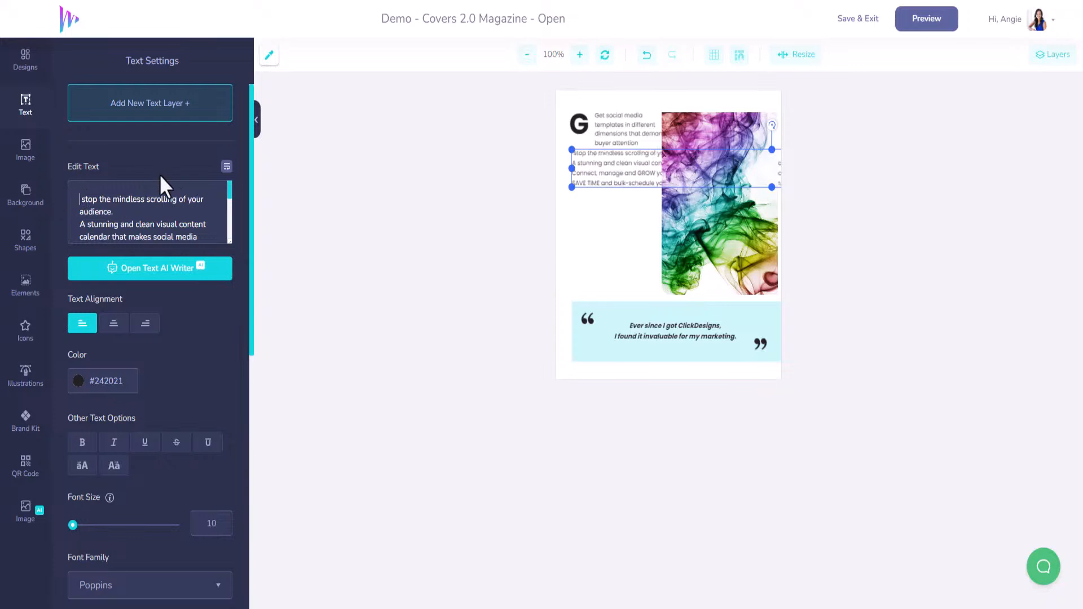
key(Delete)
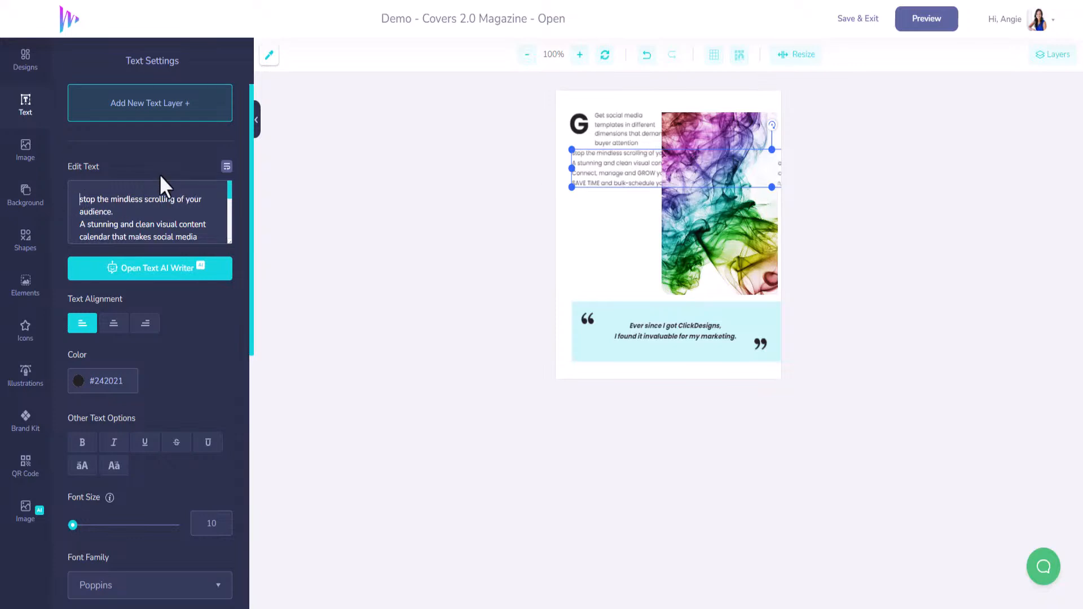
click(617, 128)
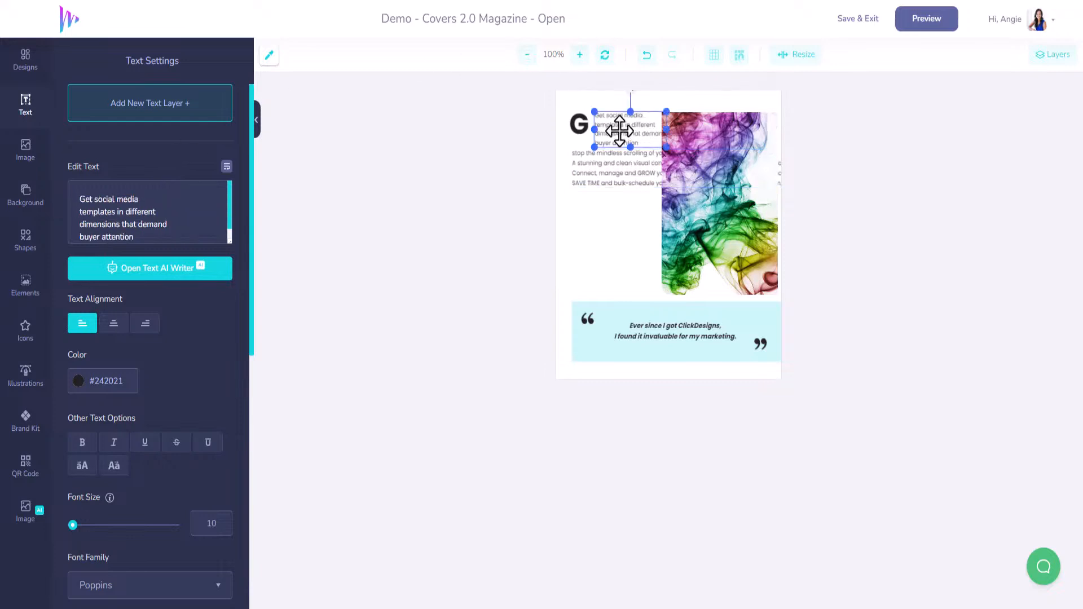
click(182, 237)
Step: Break the body text after "scrolling of", "stunning and" and "calendar", and join the sentence "A stunning…" onto the line "your audience."
click(590, 177)
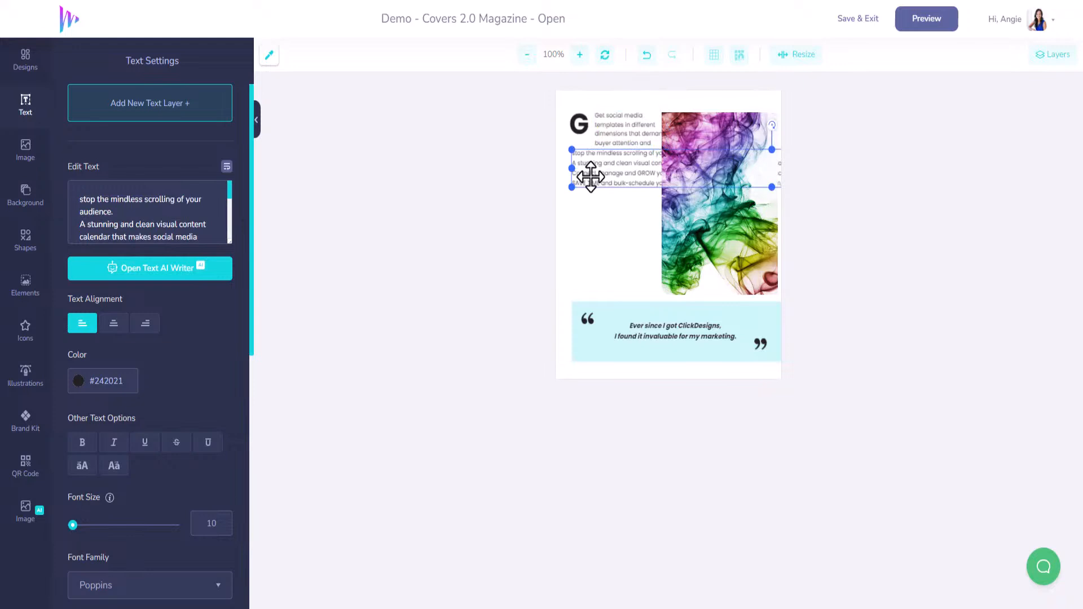
click(179, 200)
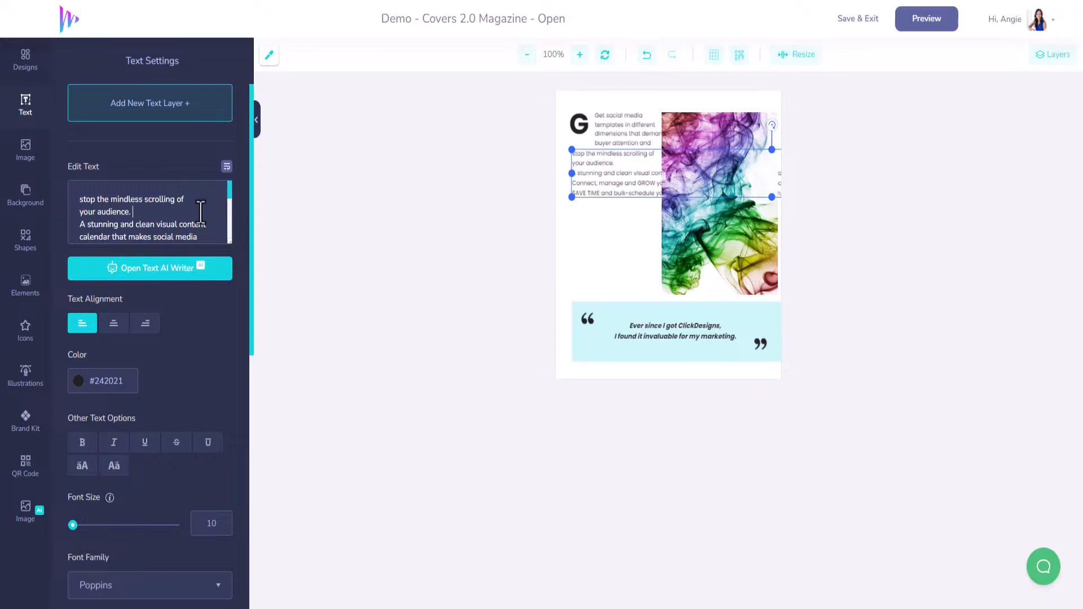
key(Delete)
click(186, 212)
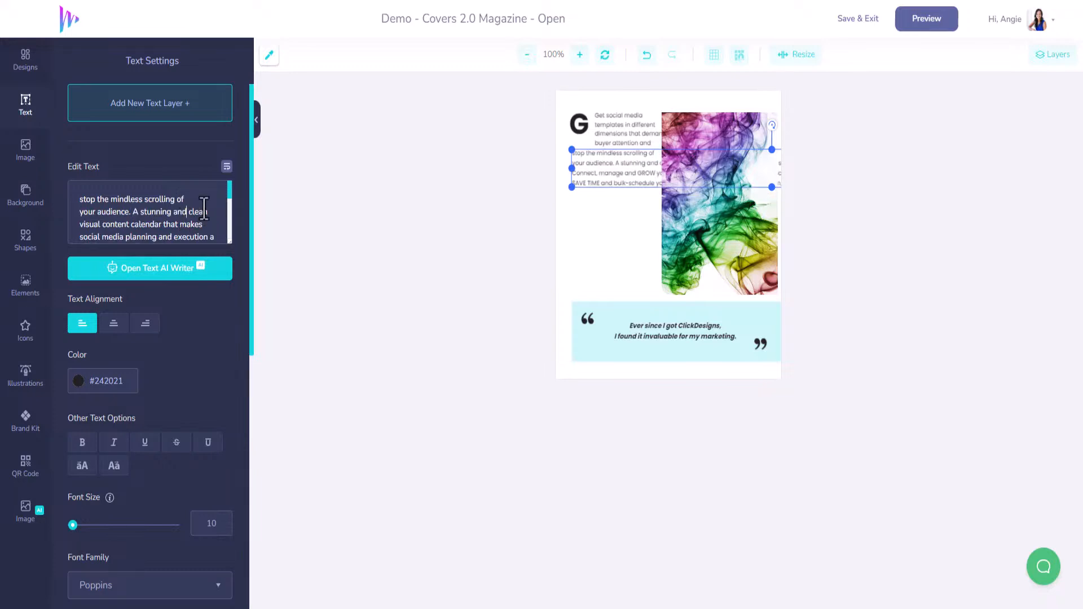
key(Return)
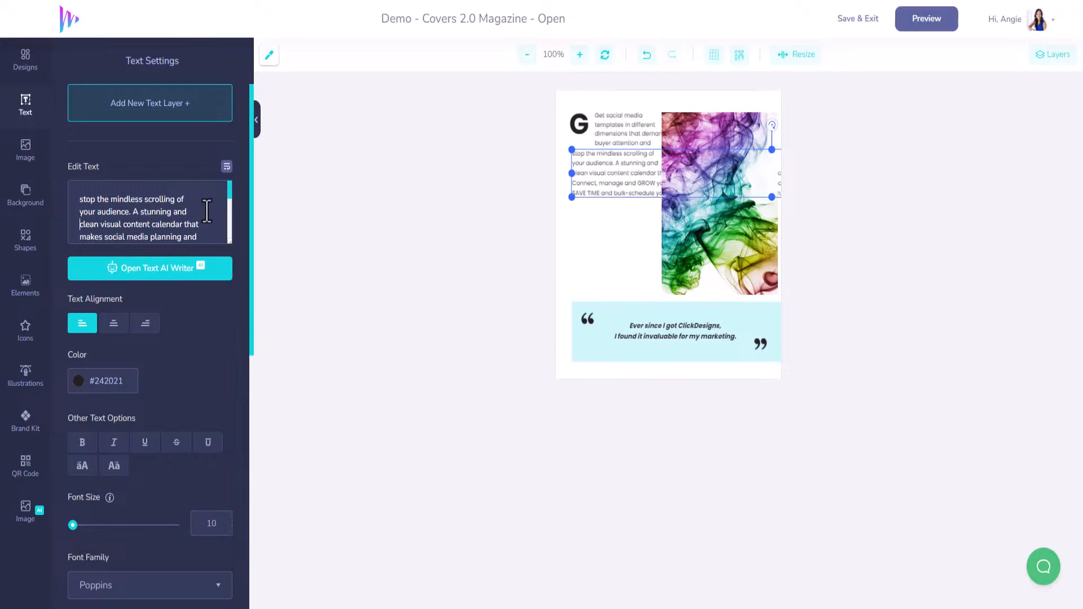
click(183, 226)
key(Return)
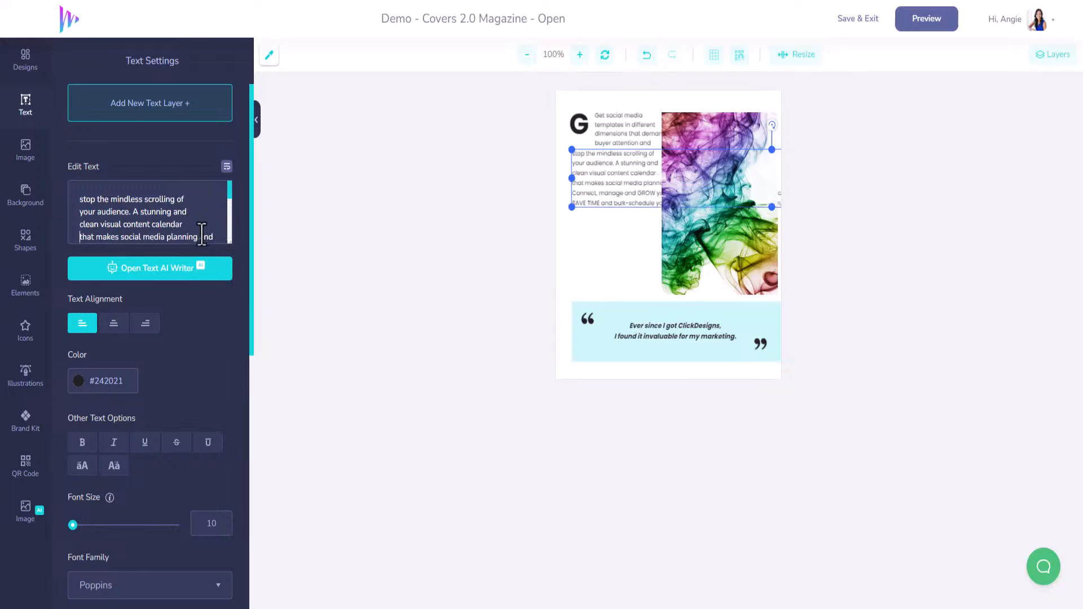
Step: Break the body text after "social media", "execution a" and "manage and", and join "Connect, manage and" onto the line "breeze."
click(168, 237)
key(BackSpace)
key(Return)
click(168, 237)
key(Return)
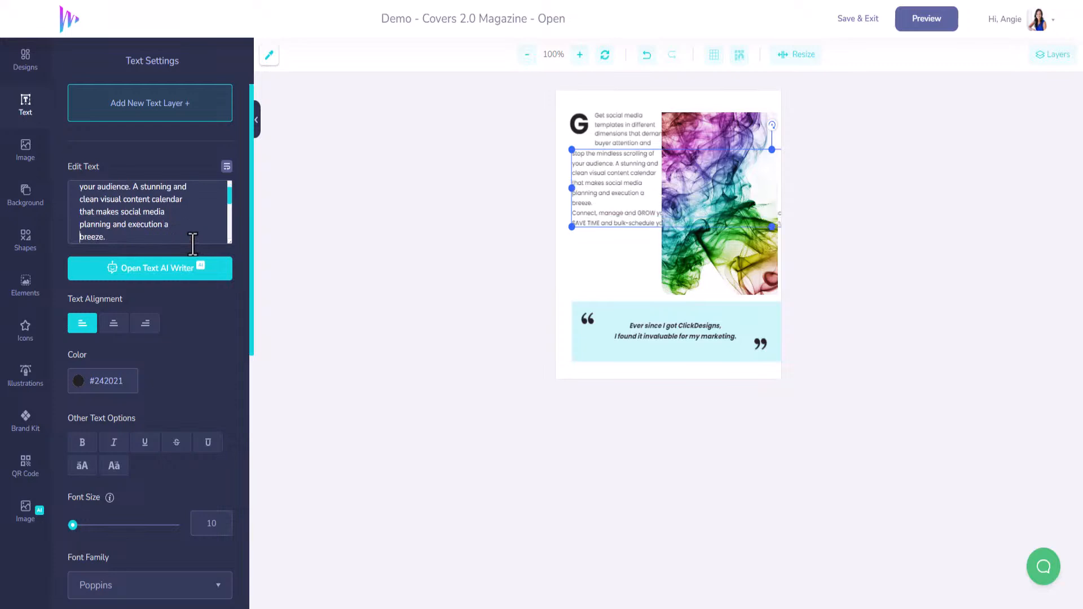
key(End)
key(Delete)
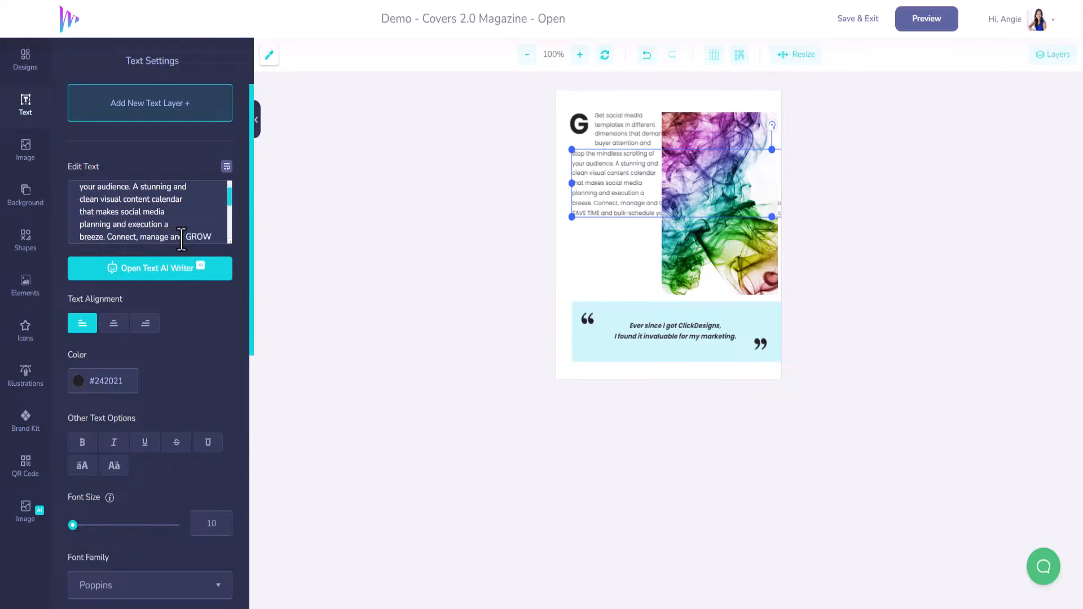
click(184, 237)
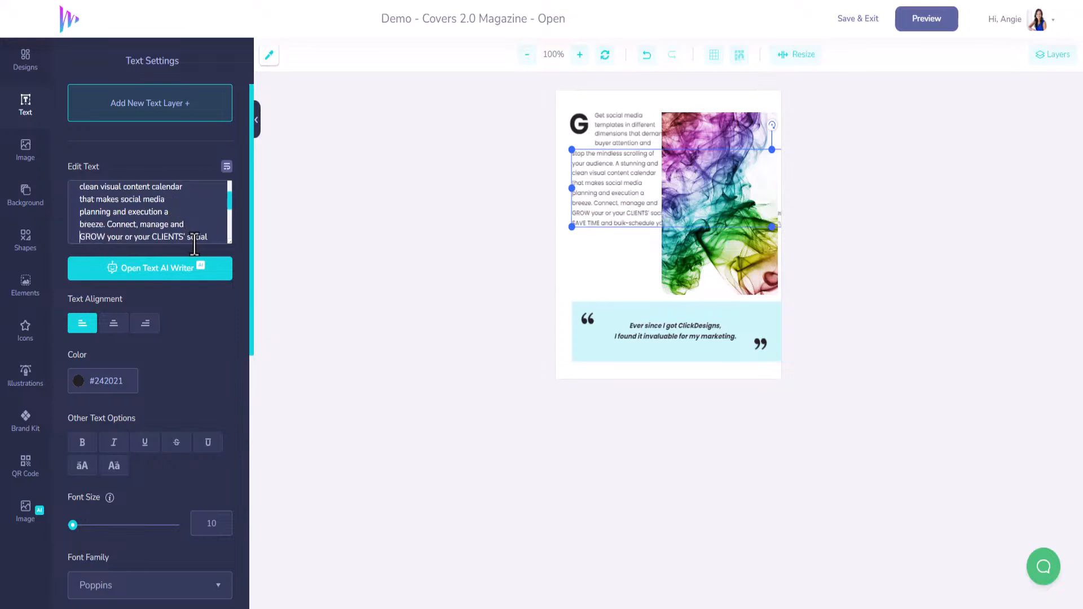
Step: Break the body text after "CLIENTS'", "social accounts with" and "scroll-stopping social design" so the lines fit the column
scroll(197, 214, down, 2)
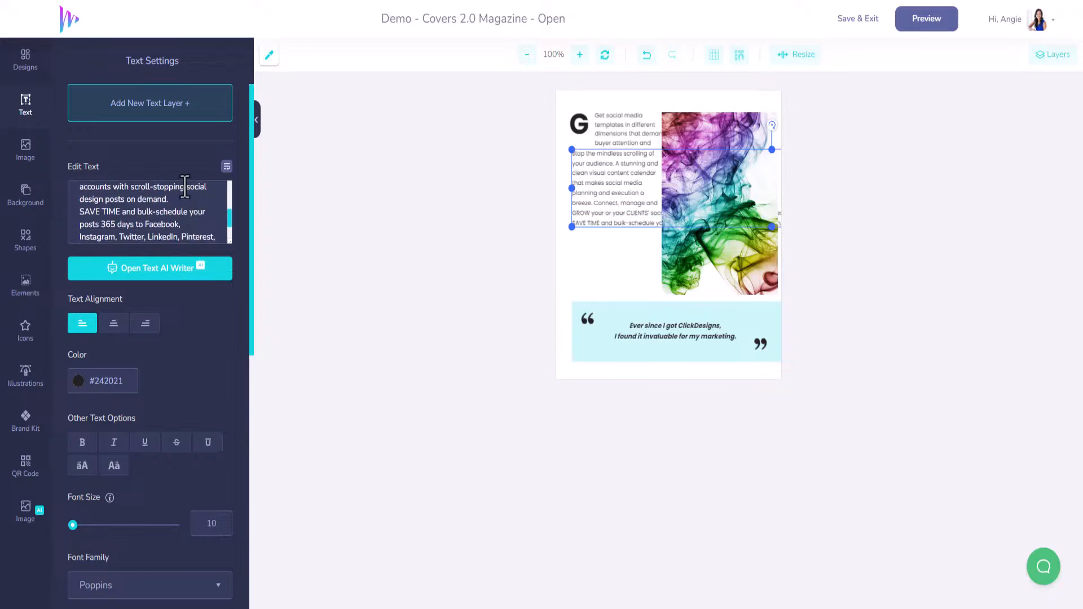
scroll(185, 197, up, 2)
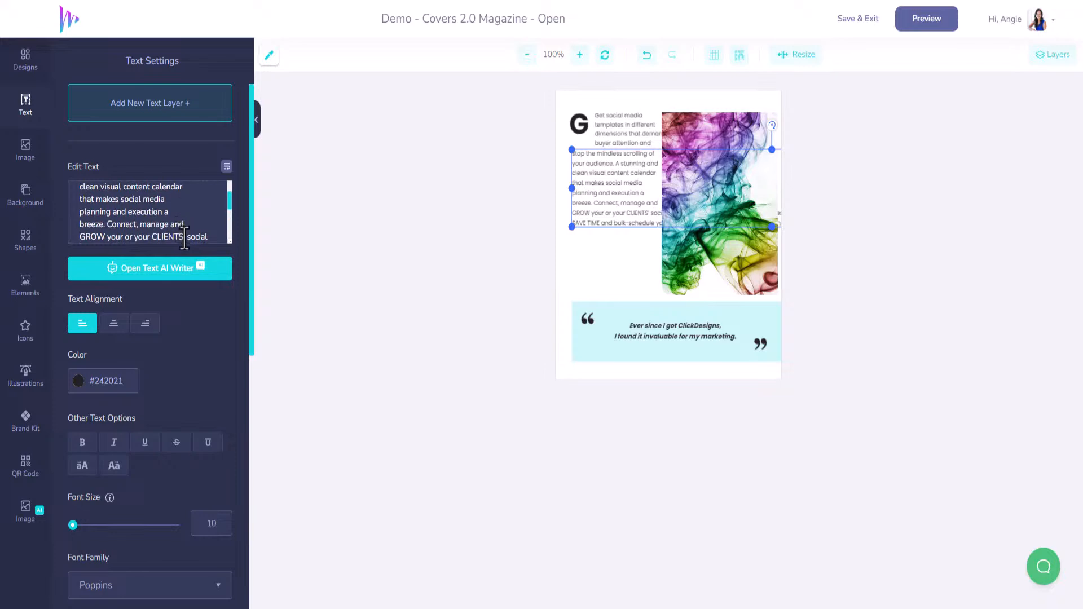
click(184, 236)
key(Return)
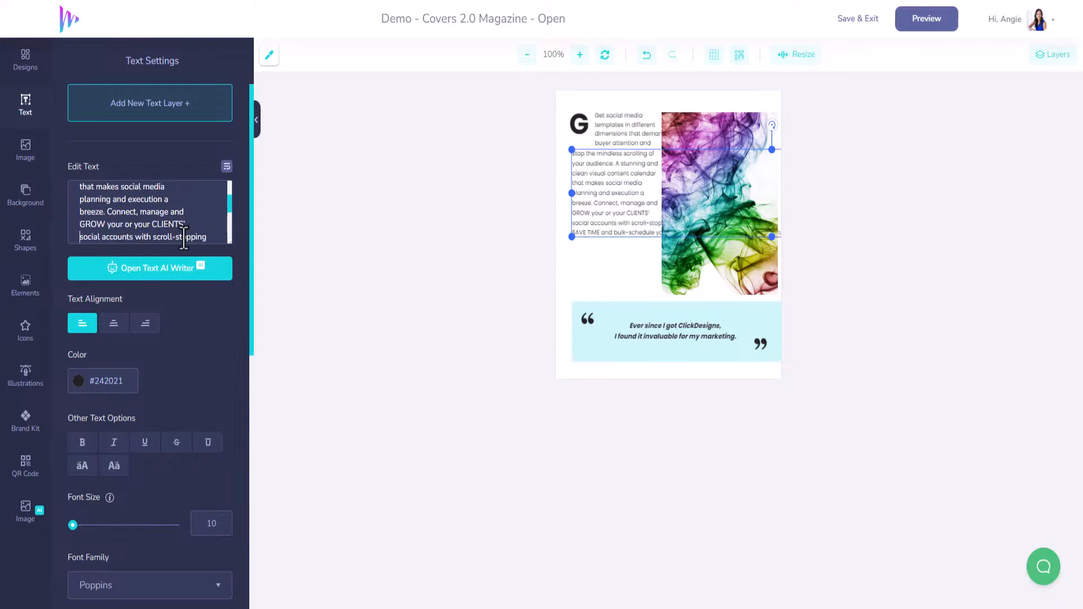
click(157, 238)
key(Return)
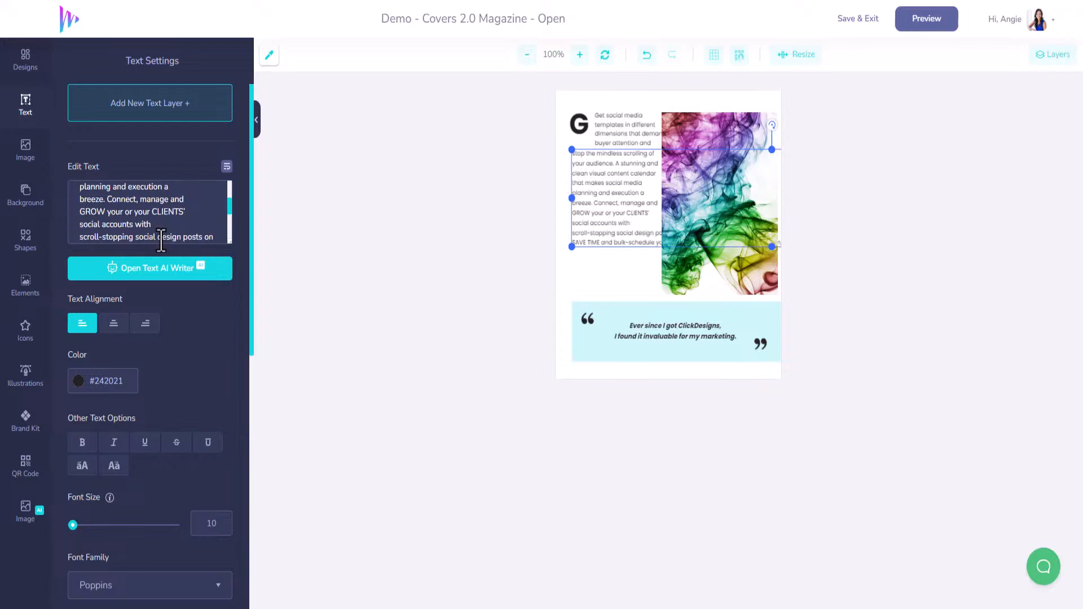
scroll(194, 236, down, 2)
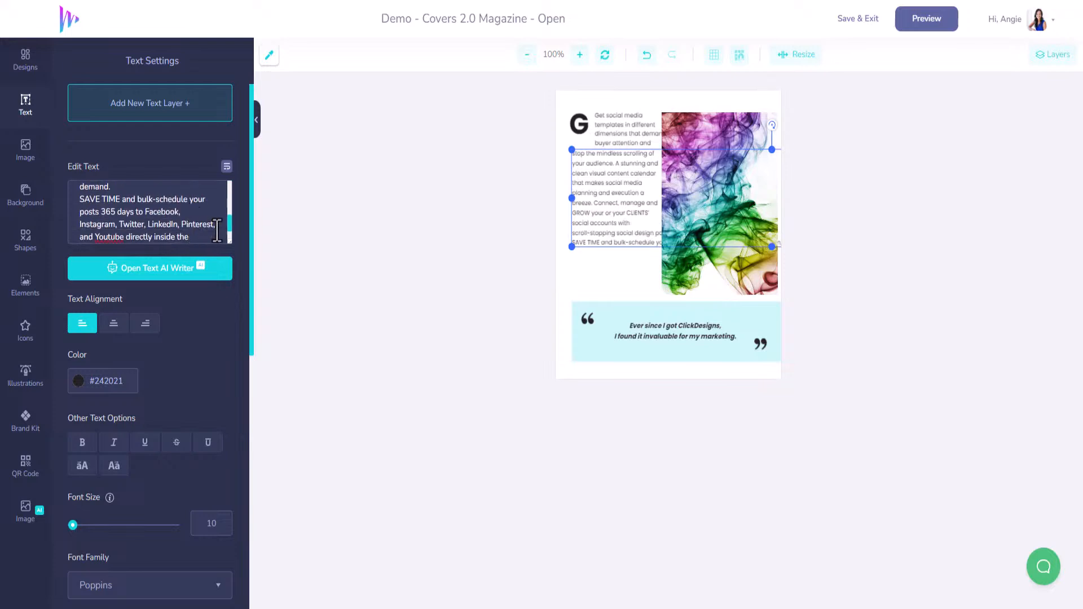
drag(229, 225, 230, 218)
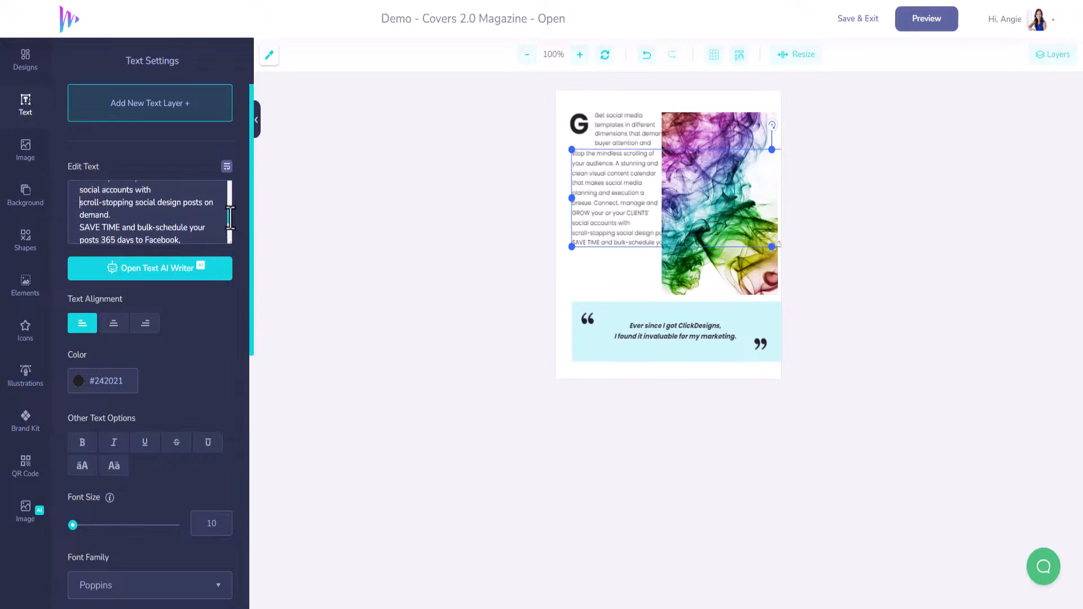
click(188, 227)
click(182, 202)
key(Return)
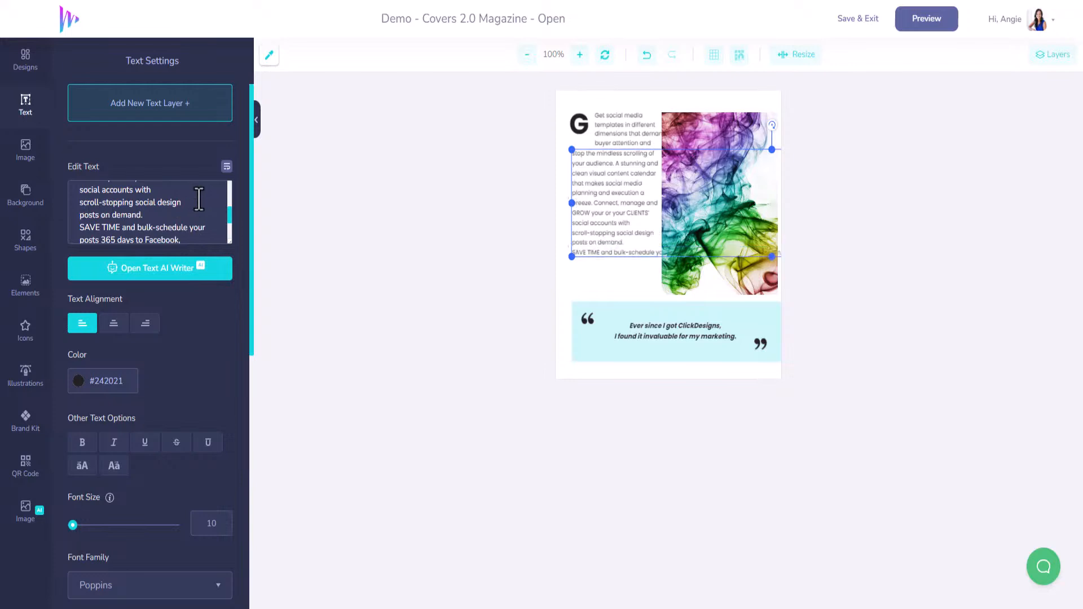
Step: Insert a blank line before "SAVE TIME" in the body text and break its lines after "bulk-schedule" and "365 days to"
click(188, 228)
key(Return)
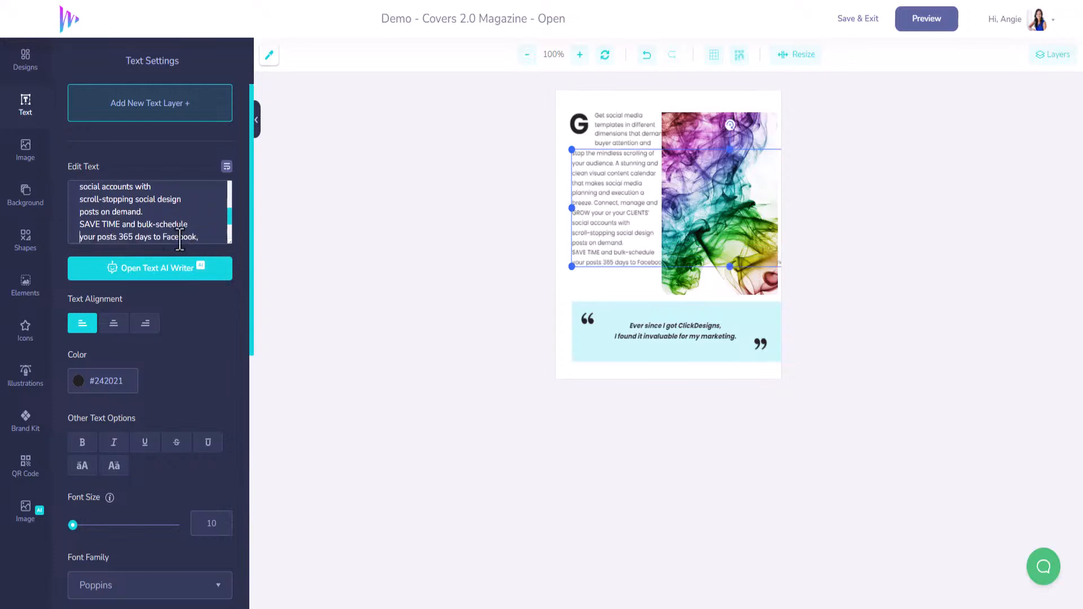
click(80, 225)
key(Return)
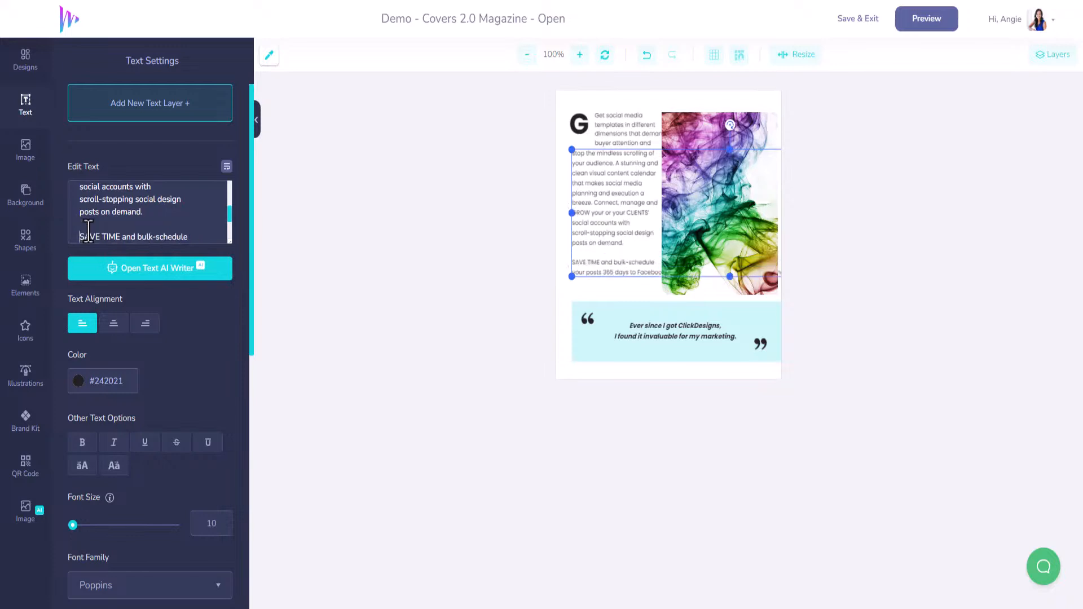
scroll(159, 223, down, 2)
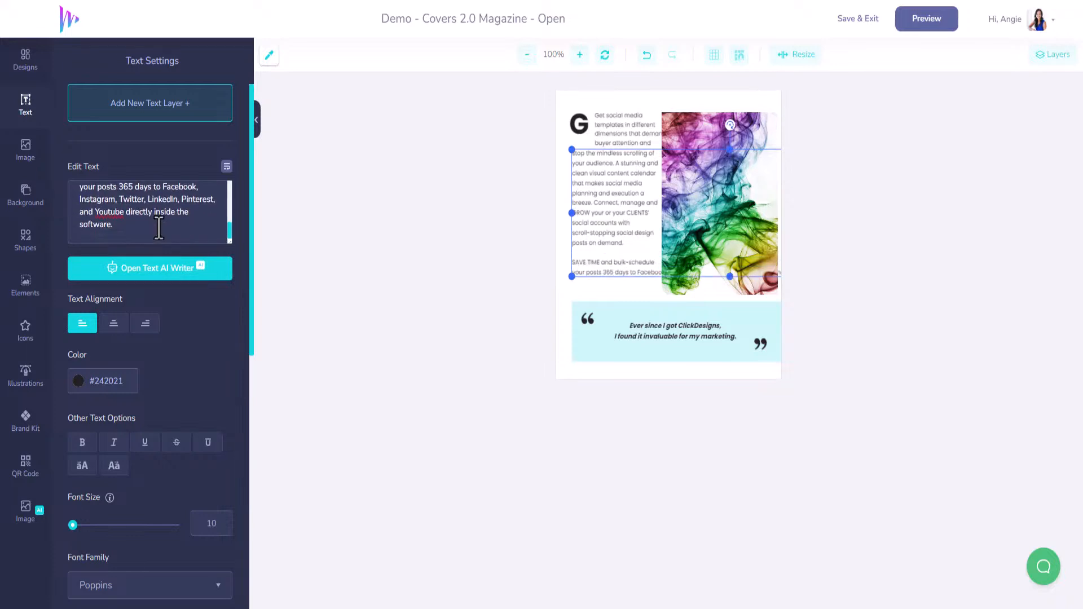
click(198, 186)
click(163, 186)
key(Return)
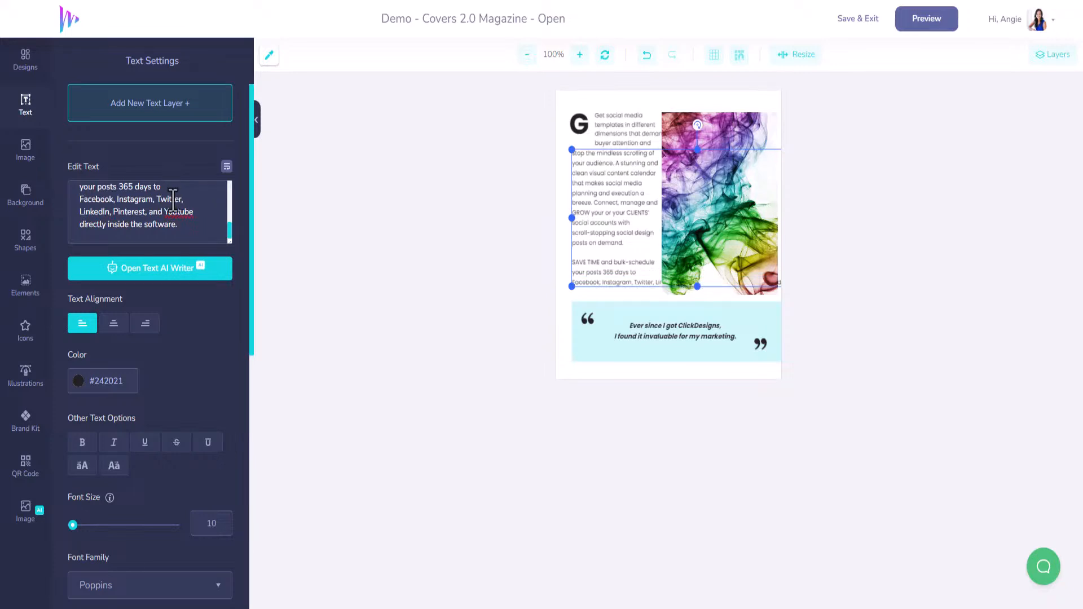
Step: Break the body text after "Twitter," and "Youtube", and lower the light-blue quote box's top edge to clear the last text line
click(188, 203)
key(Delete)
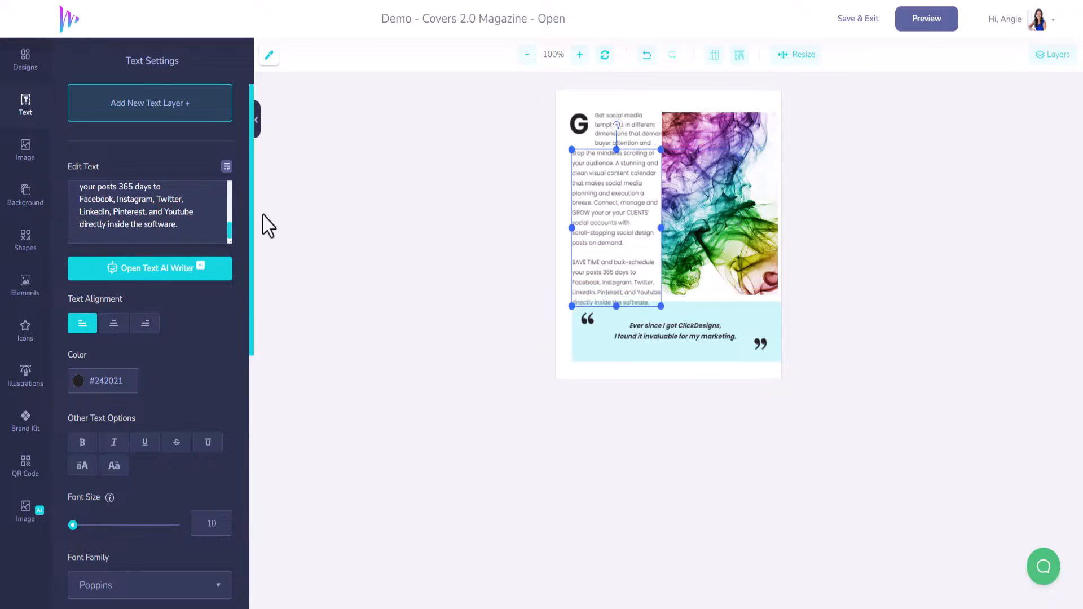
click(695, 312)
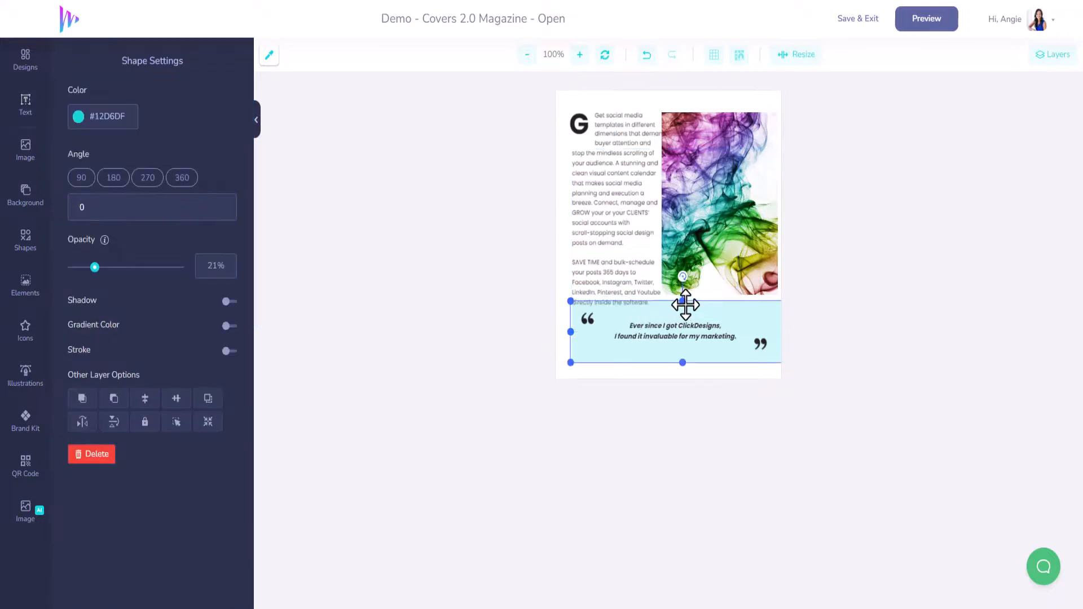
drag(683, 301, 683, 317)
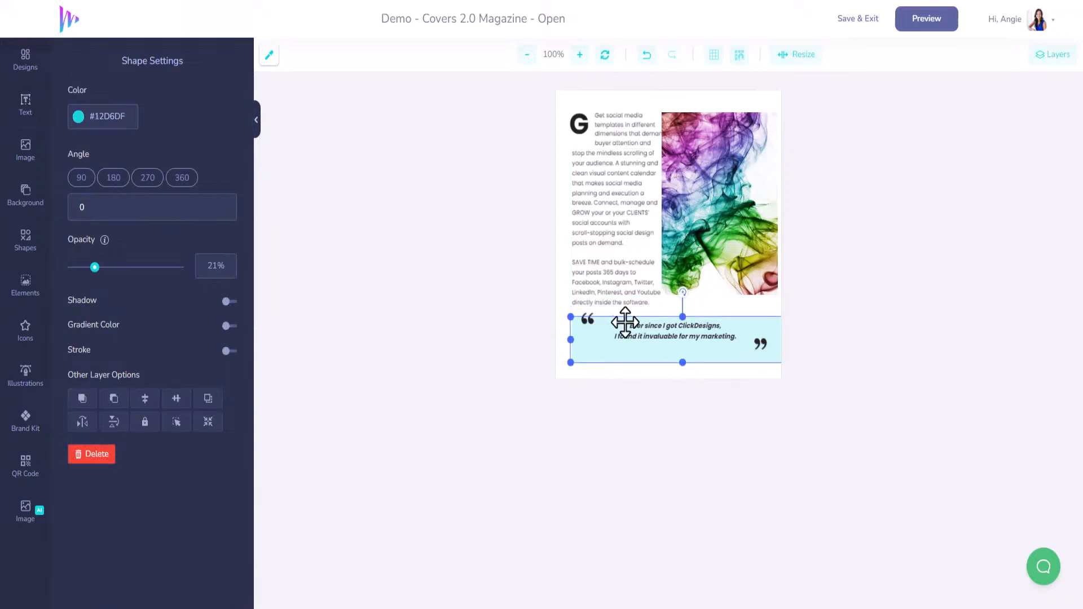
Step: Move the opening quote mark and quote text down inside the box, and enlarge the smoke photo to reach the page's right edge
click(588, 326)
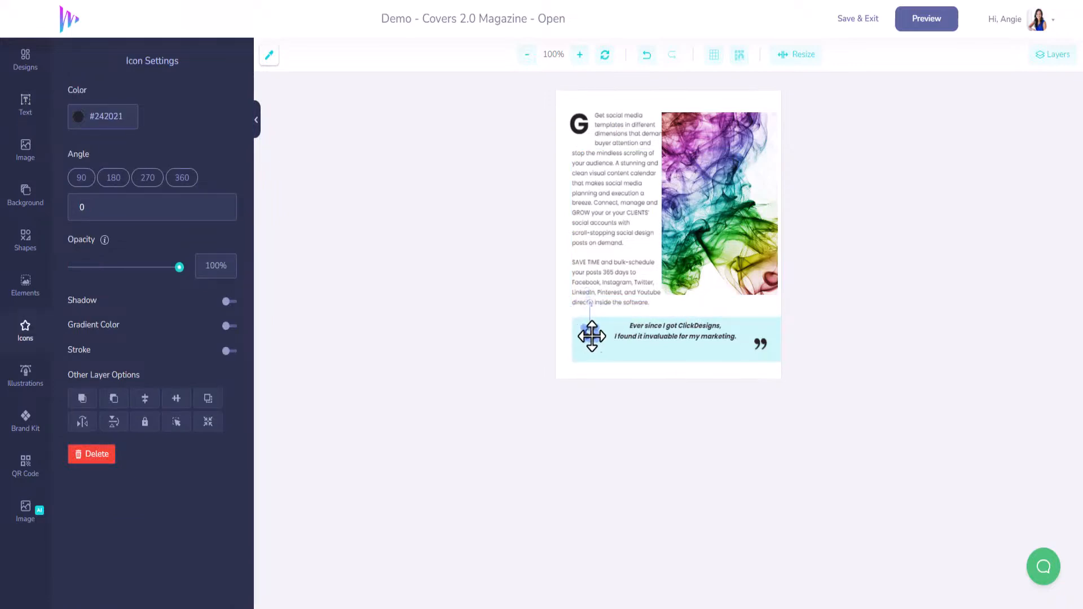
drag(656, 338, 656, 345)
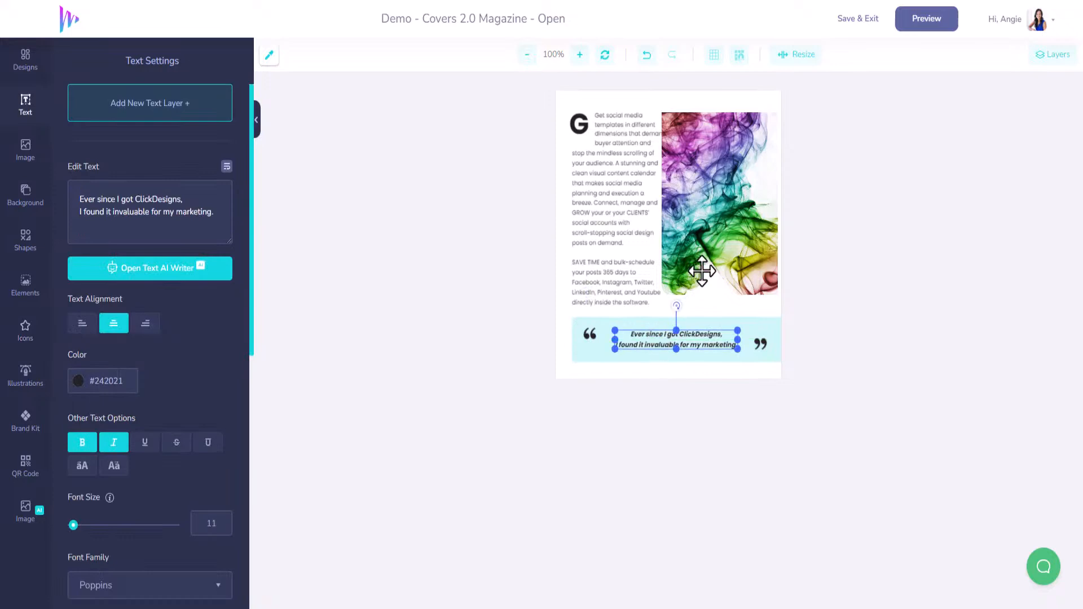
click(702, 272)
drag(778, 297, 760, 279)
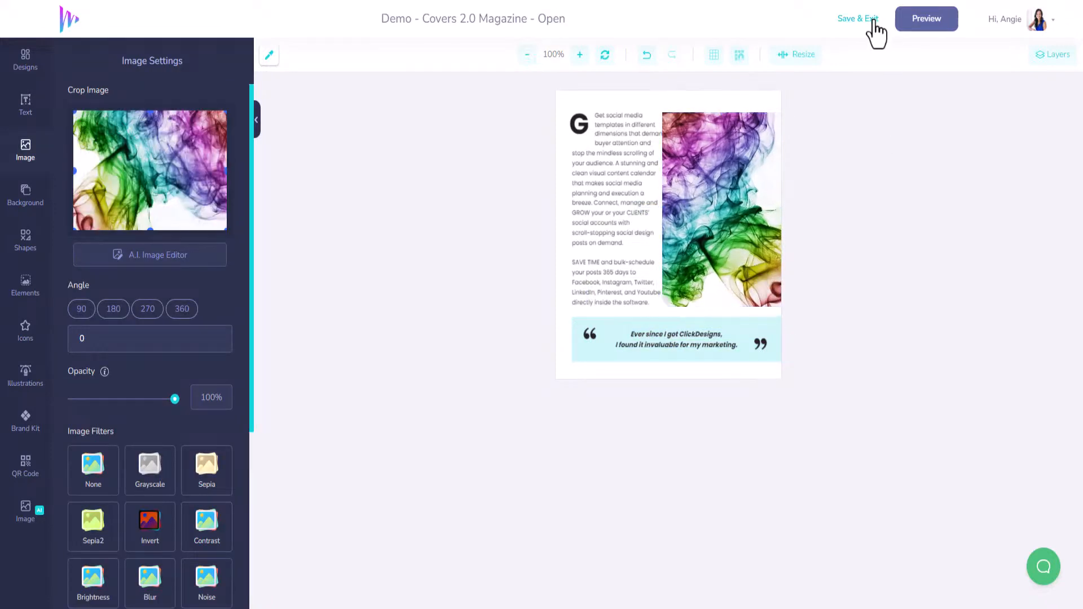
Step: Save the right page, save the magazine mockup and exit to the list of designs
click(873, 20)
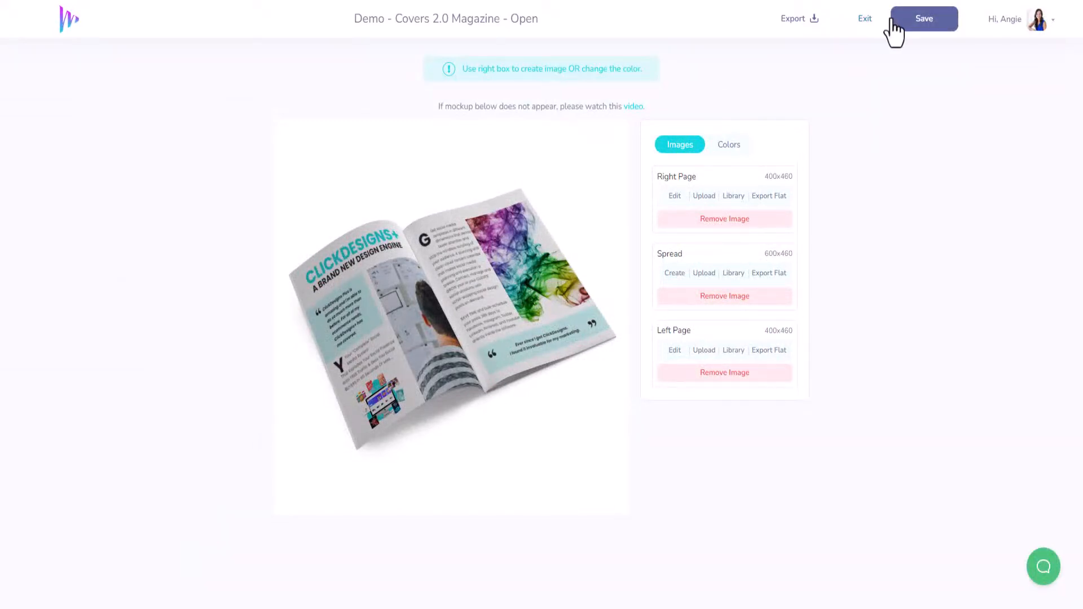
click(864, 24)
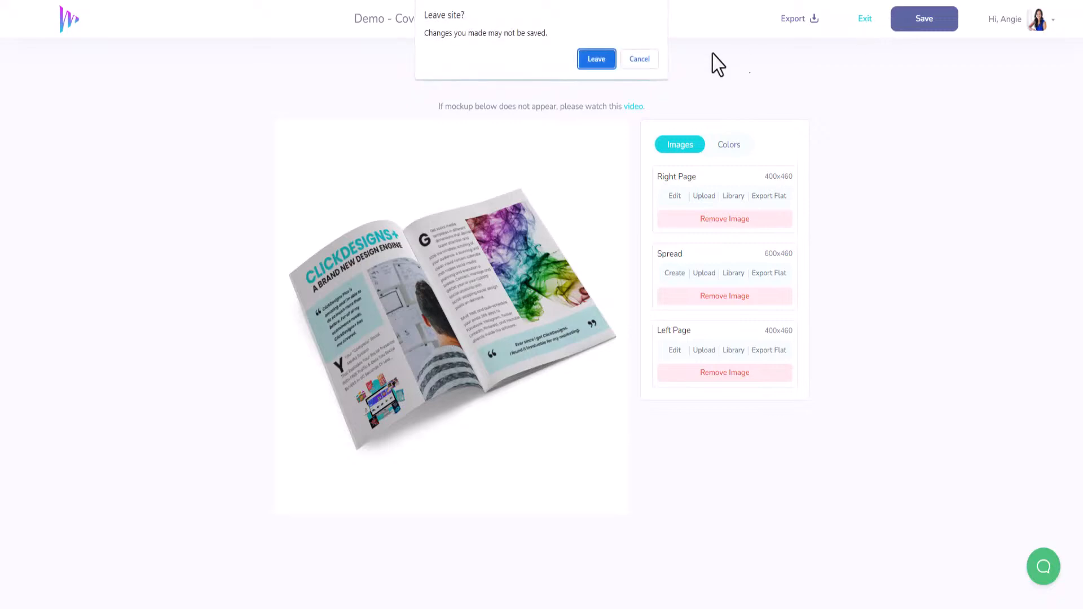
click(645, 59)
click(936, 26)
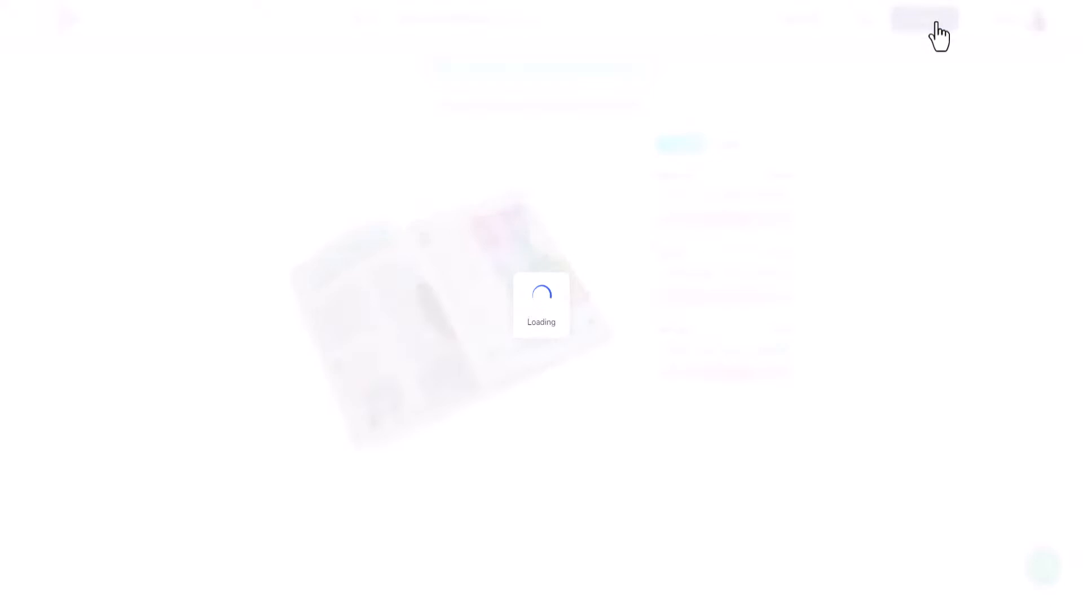
click(867, 26)
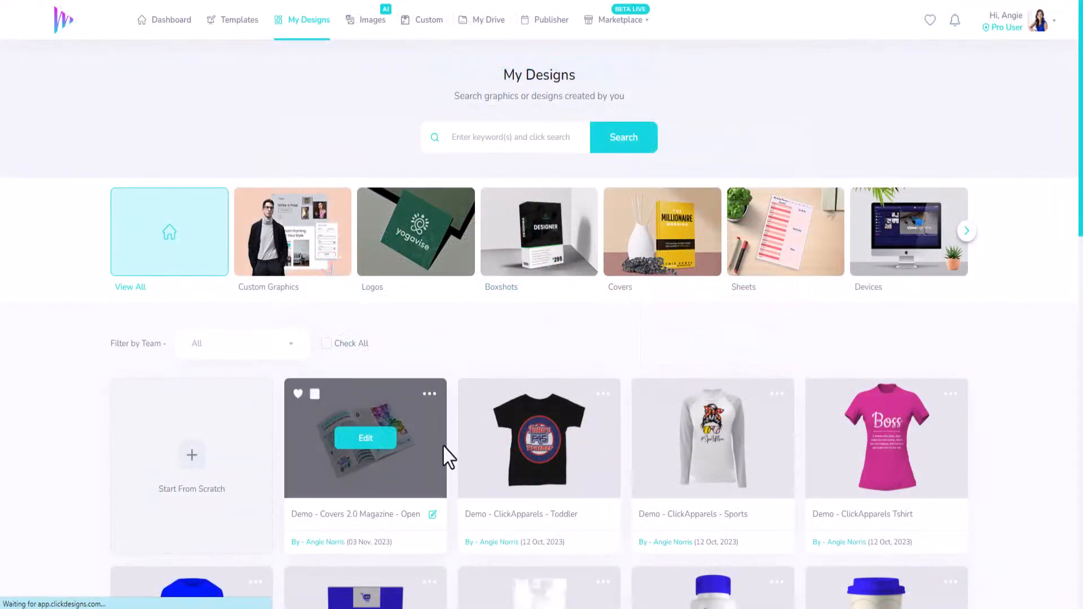
Step: Open the Books templates in the Covers 2.0 template category
click(238, 31)
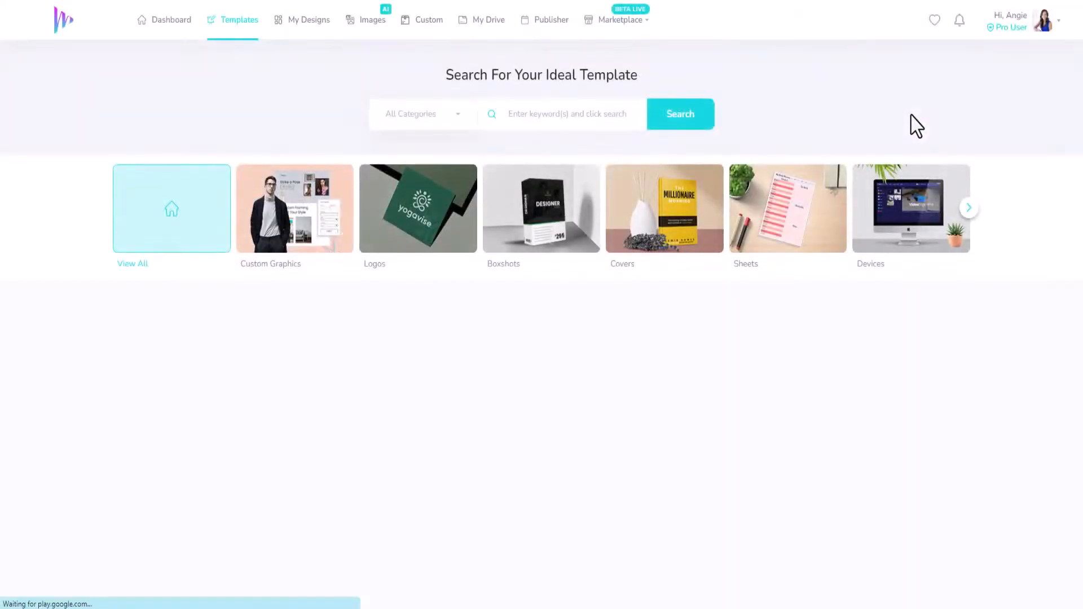
click(966, 210)
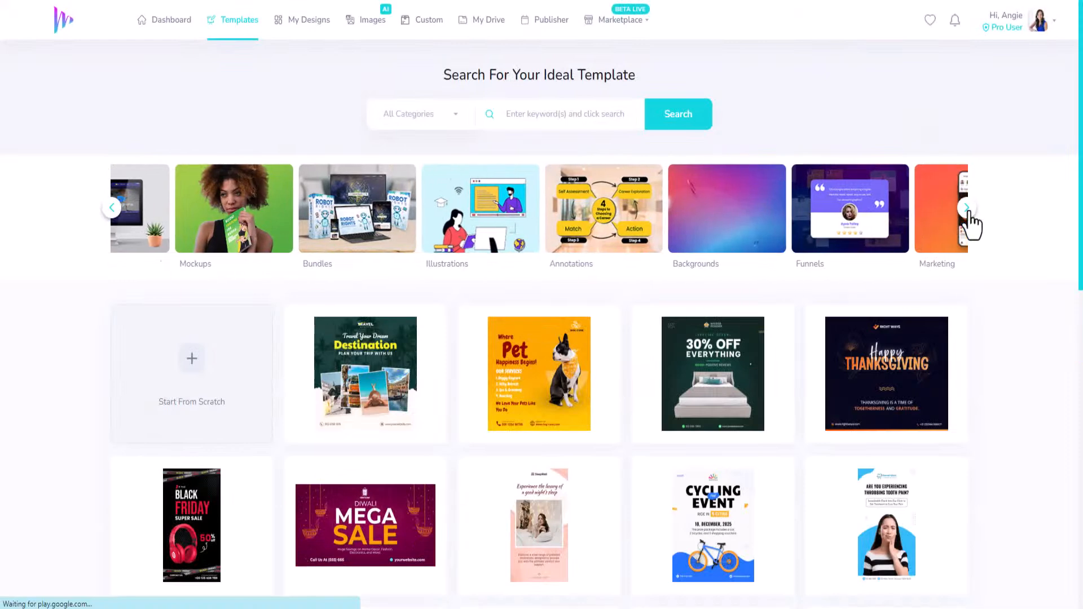
click(967, 212)
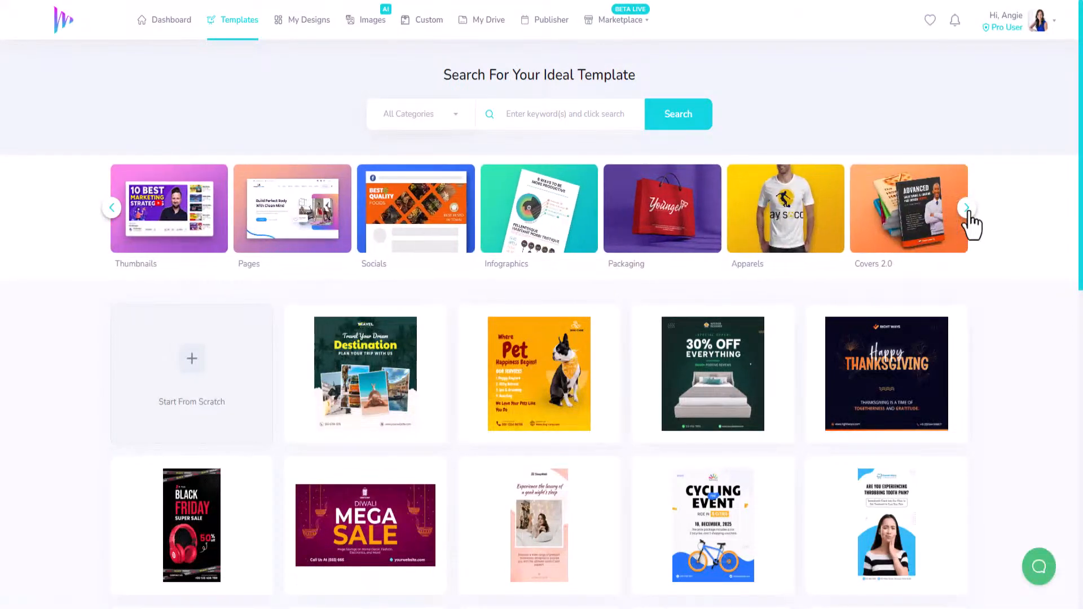
click(913, 232)
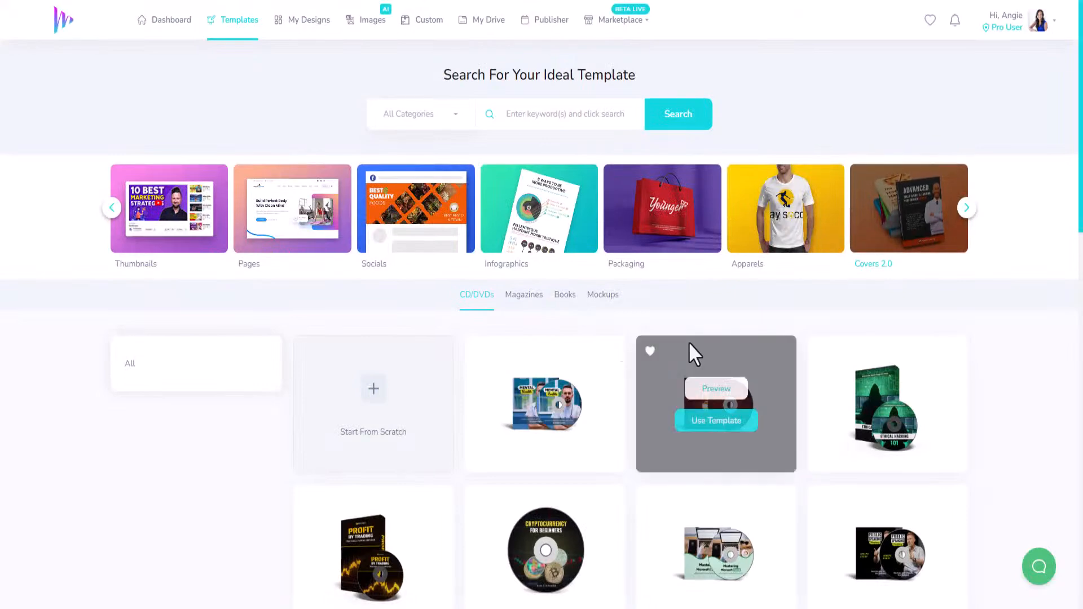
click(564, 295)
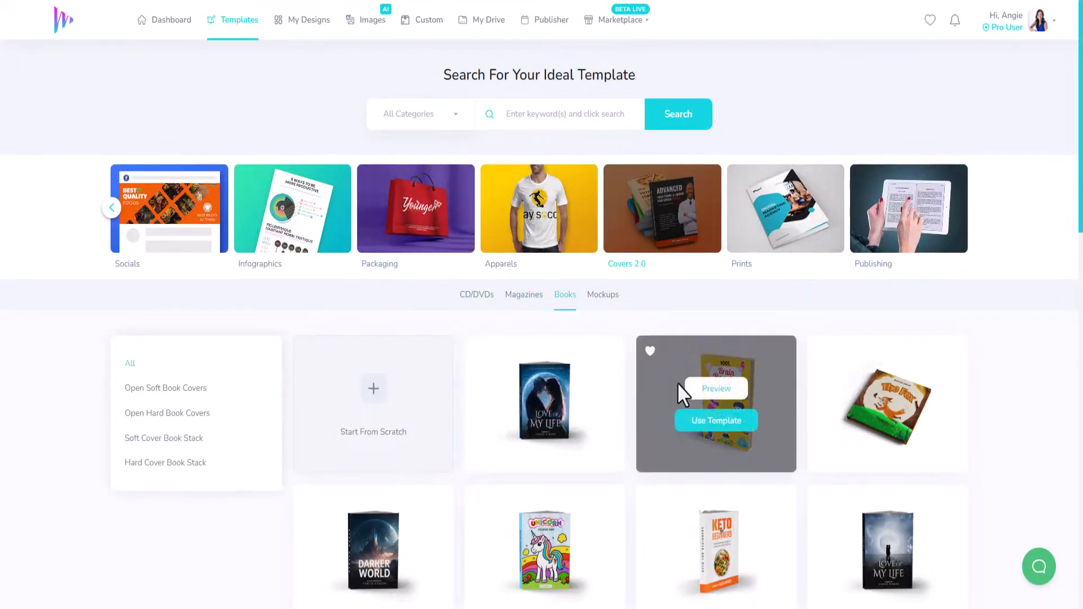
Step: Load more book templates and choose the stack of three white Business books as the template
scroll(680, 378, down, 8)
scroll(987, 404, down, 3)
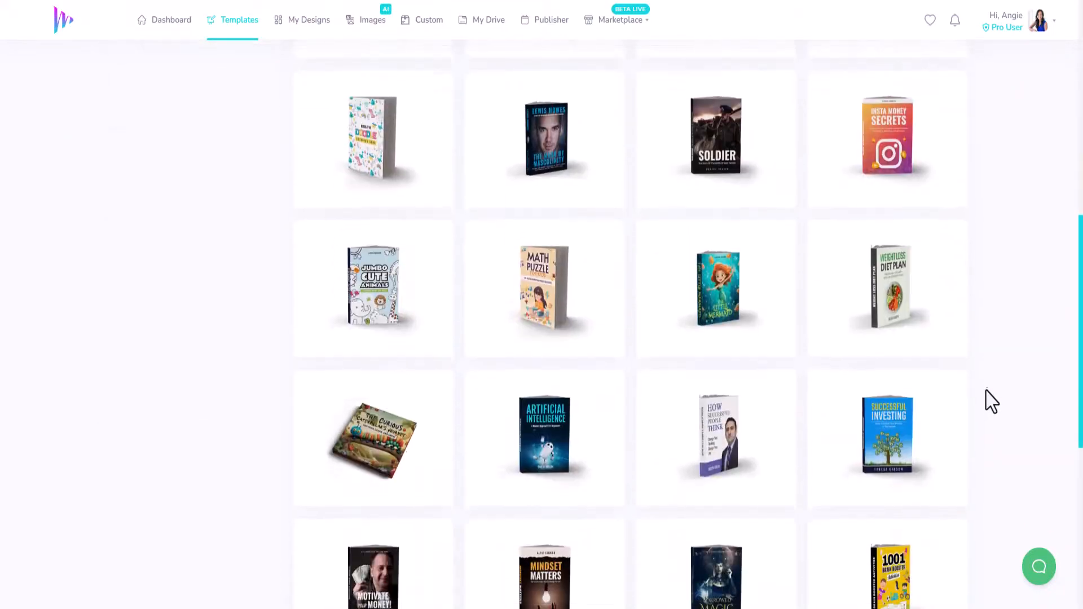
scroll(676, 496, down, 4)
scroll(667, 490, down, 3)
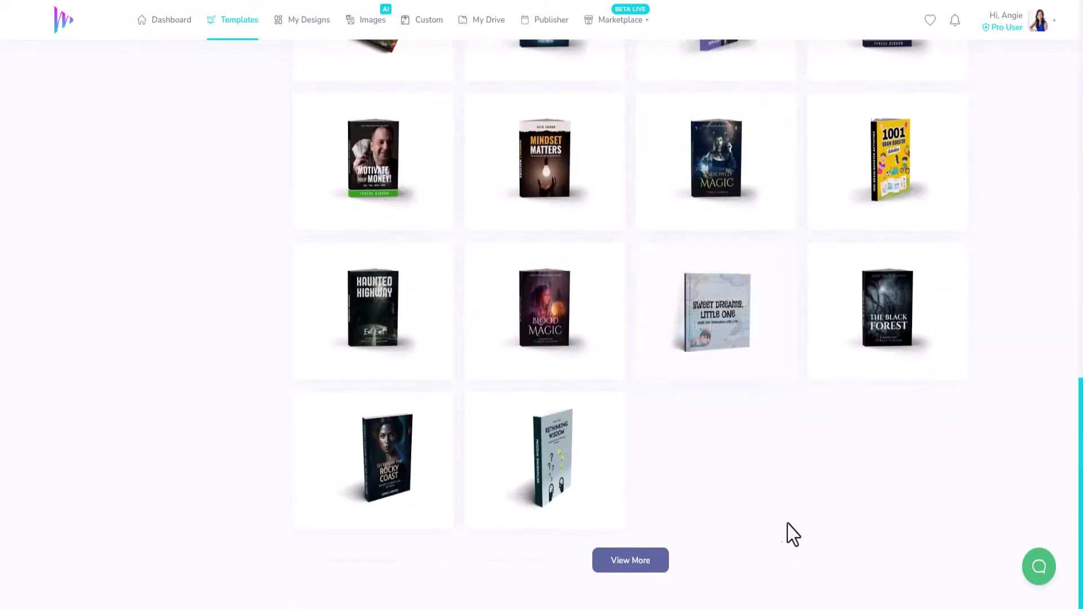
click(633, 563)
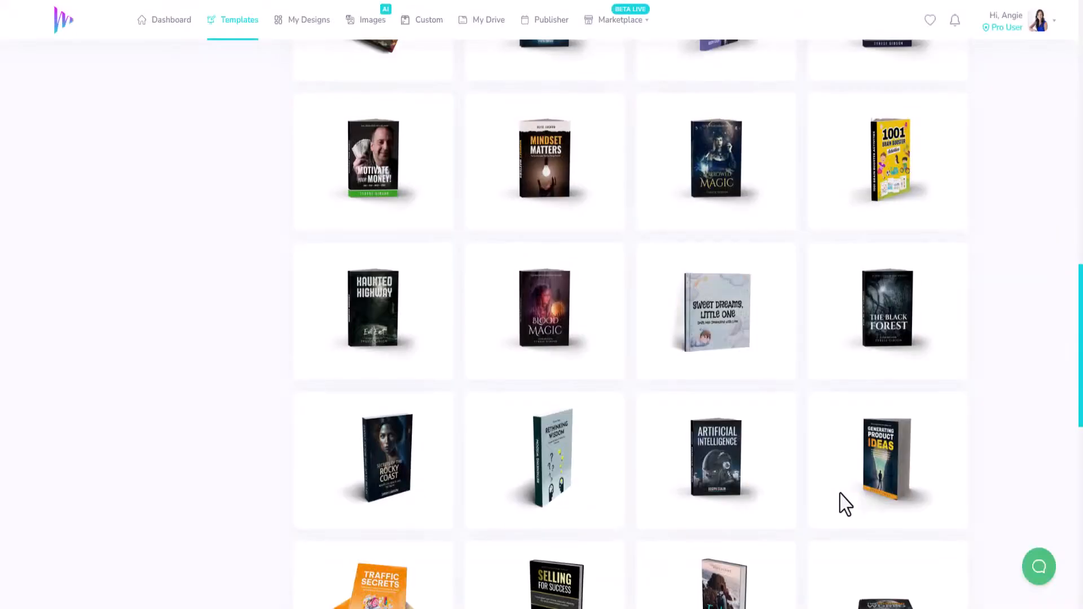
scroll(781, 510, down, 9)
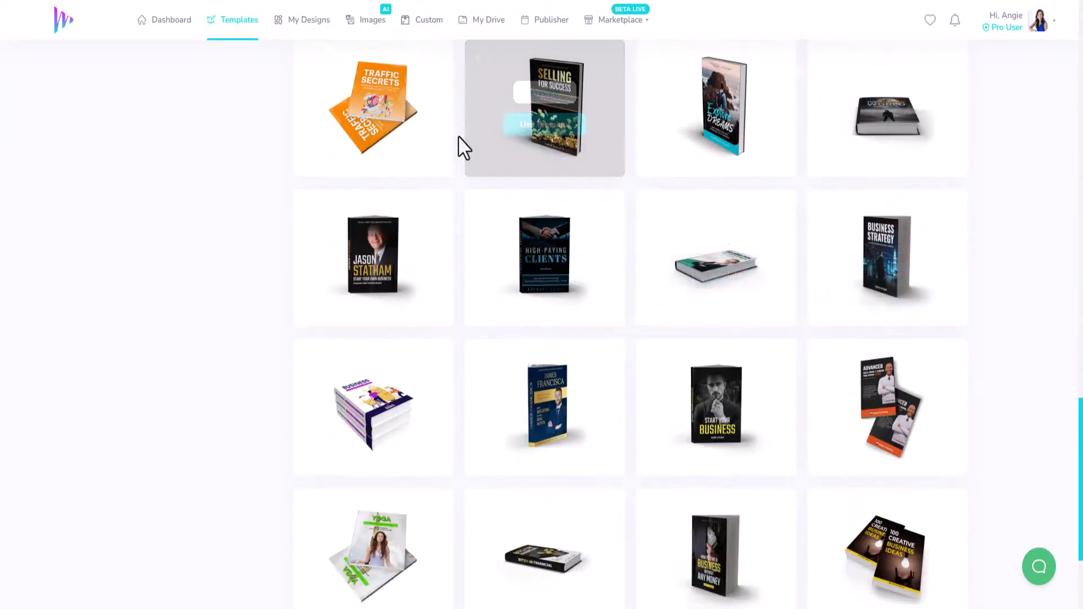
mouse_move(759, 438)
scroll(758, 439, down, 3)
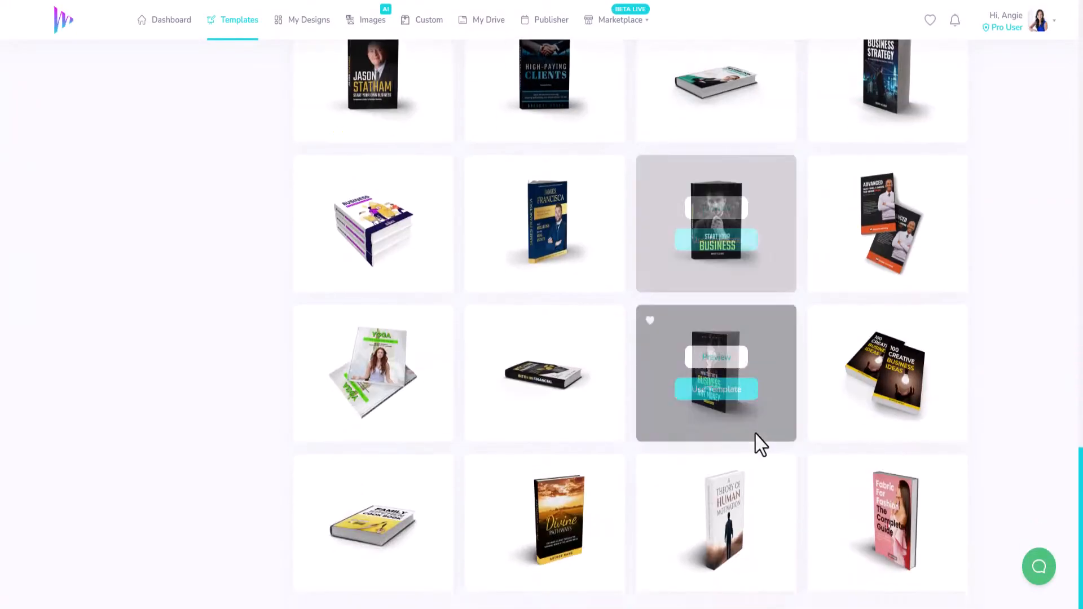
mouse_move(406, 261)
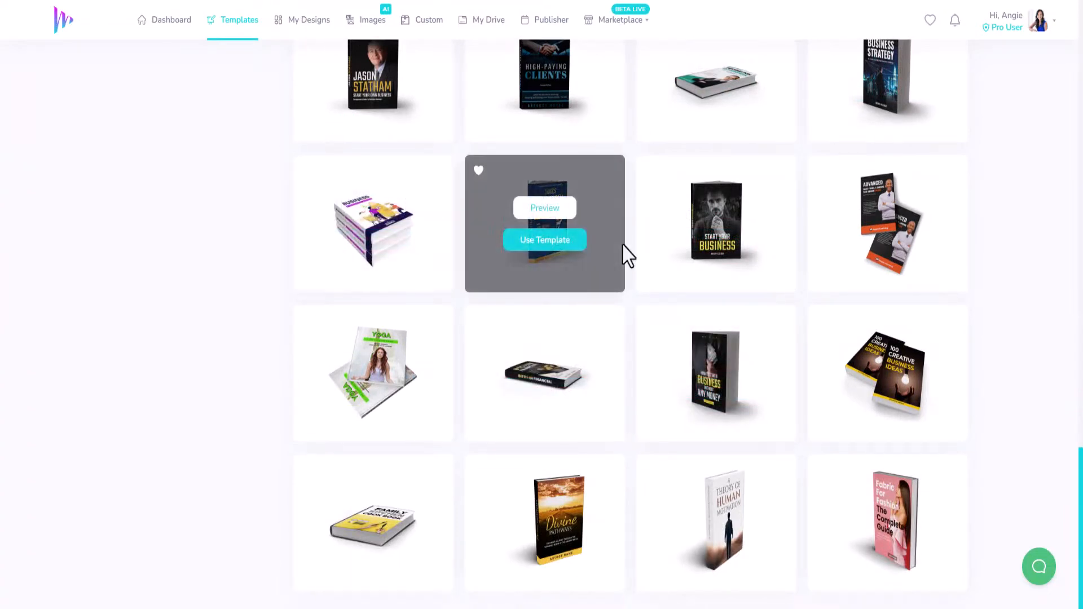
mouse_move(409, 237)
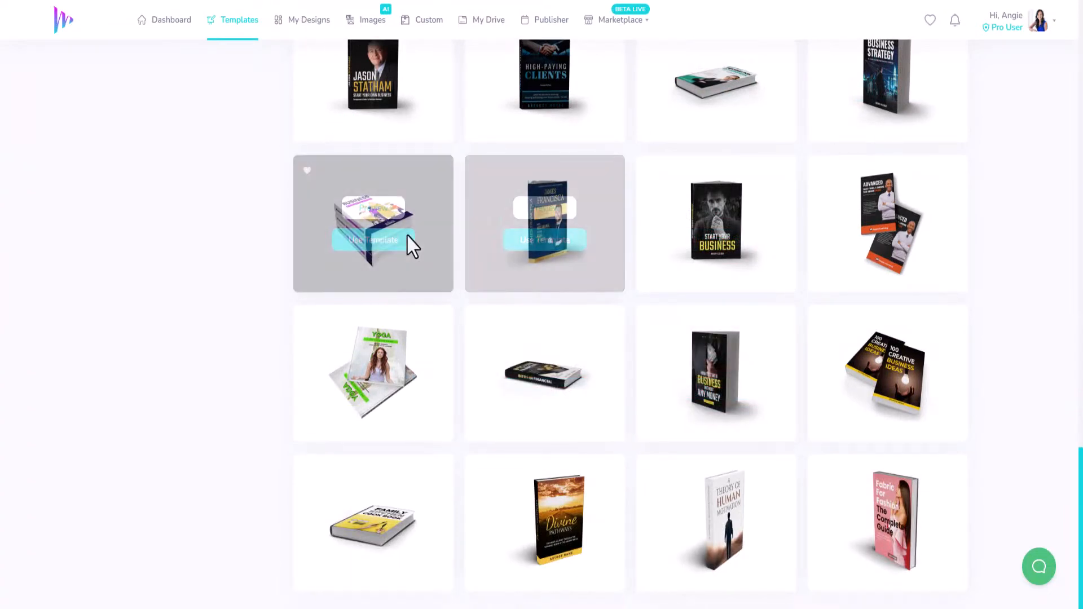
click(377, 243)
Step: Title the new design "Demo - Covers 2.0 - Books Stacked" and create it
click(498, 301)
text(Demo)
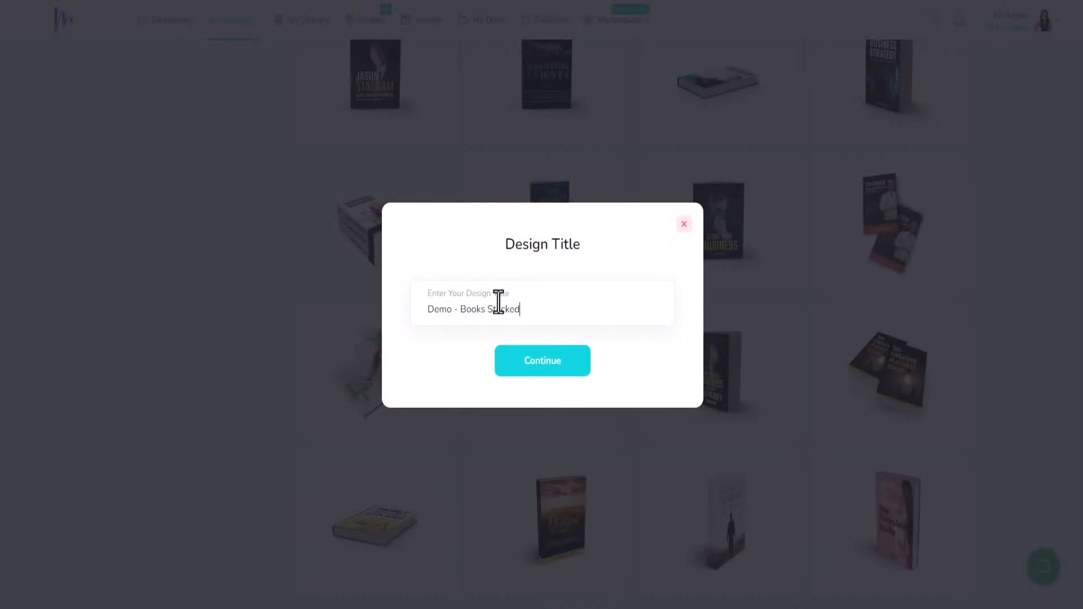
text( - Books Stacked)
click(461, 309)
text(Covers 2.0)
click(549, 380)
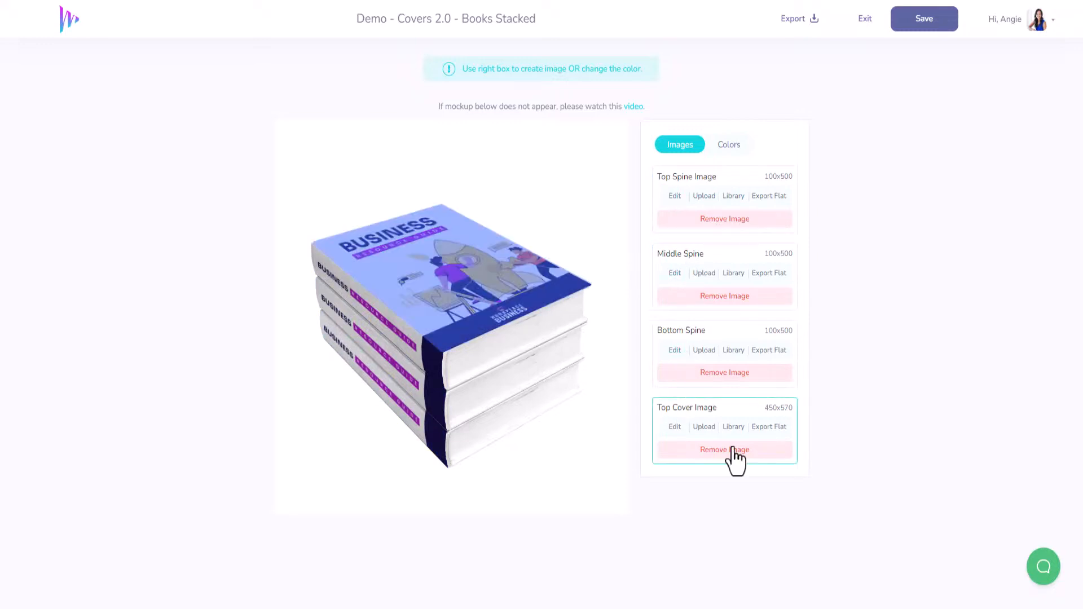
click(675, 428)
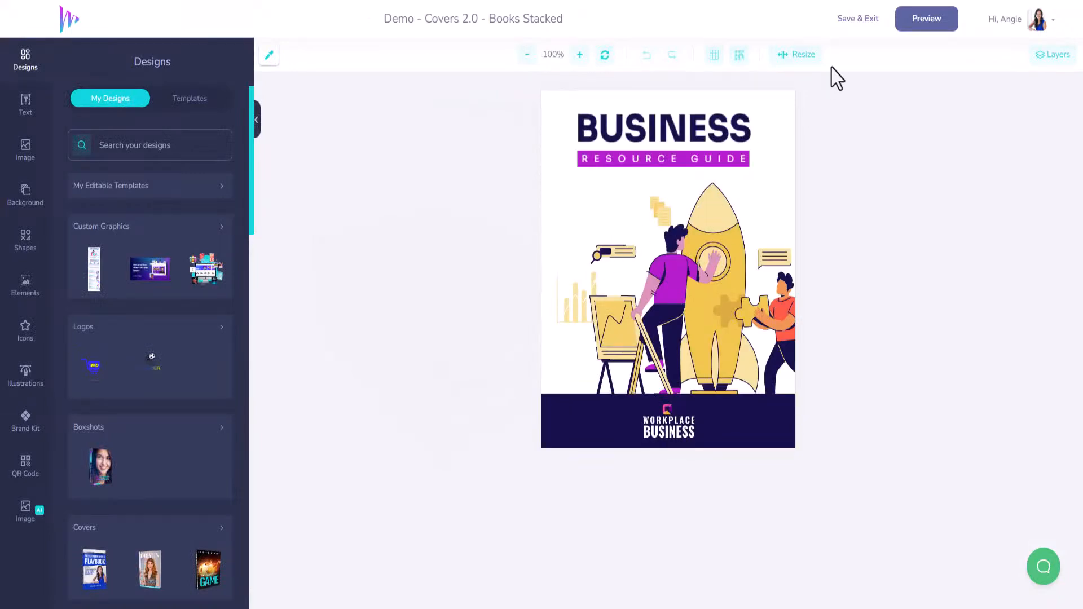
click(852, 23)
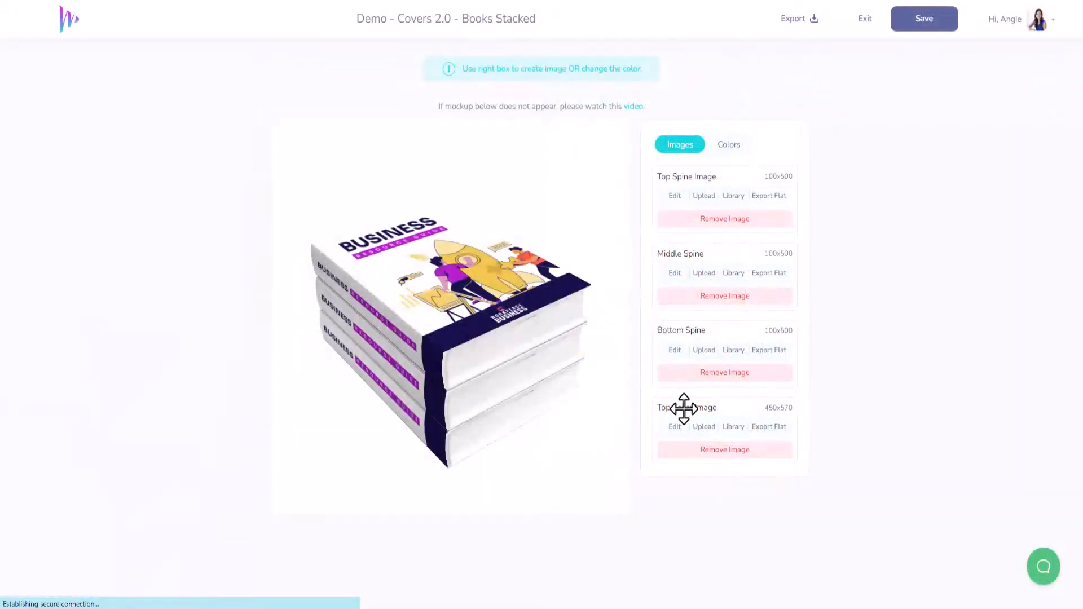
click(704, 428)
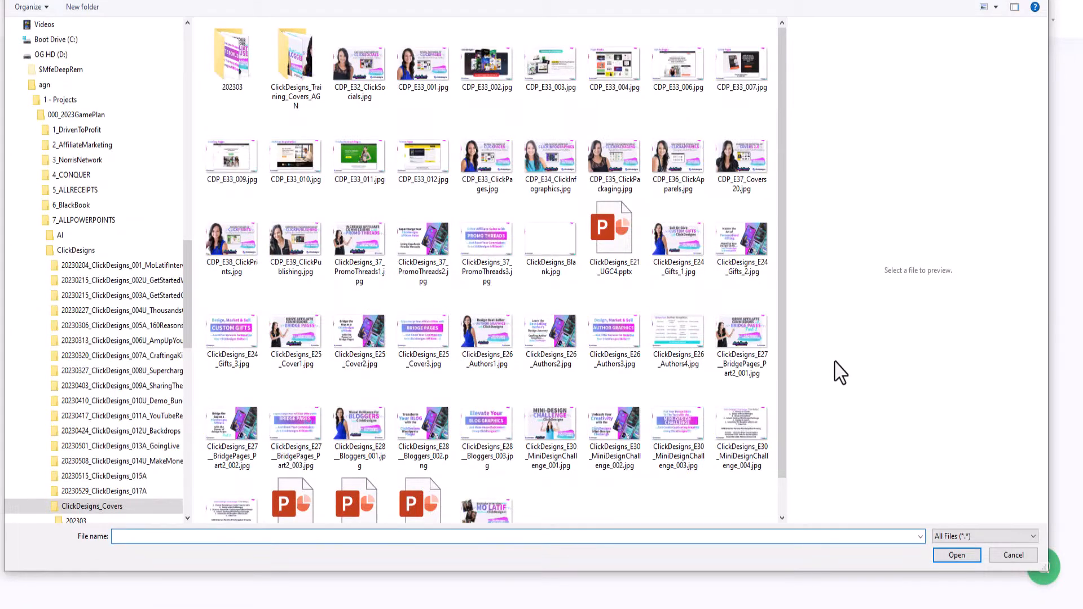
key(Escape)
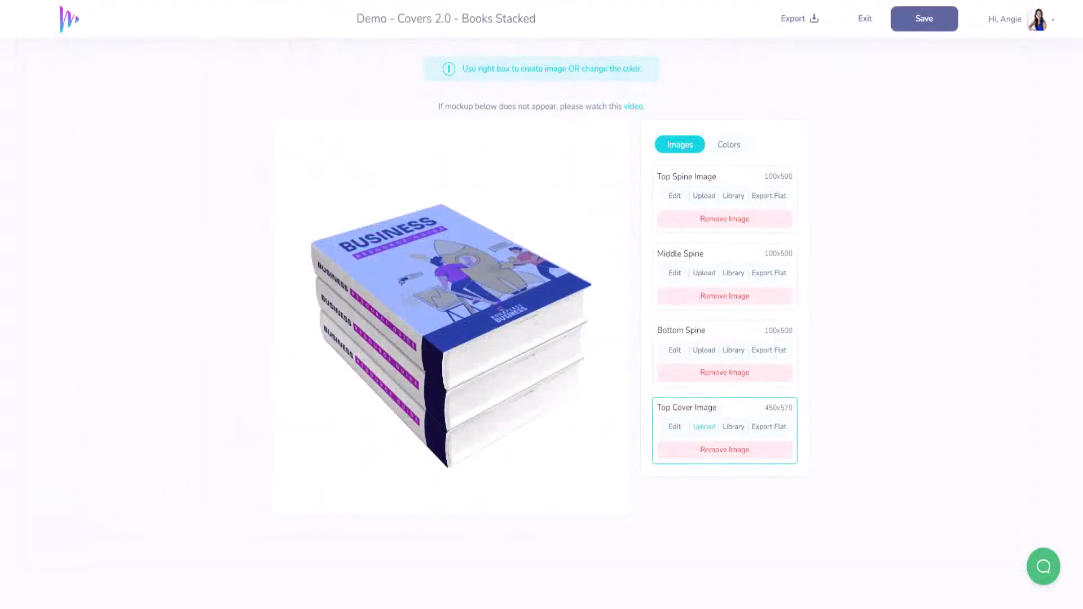
Step: Replace the top cover image with the Entrepreneur's Playbook cover from the image library, cropped to full width from the title to the author name
click(733, 428)
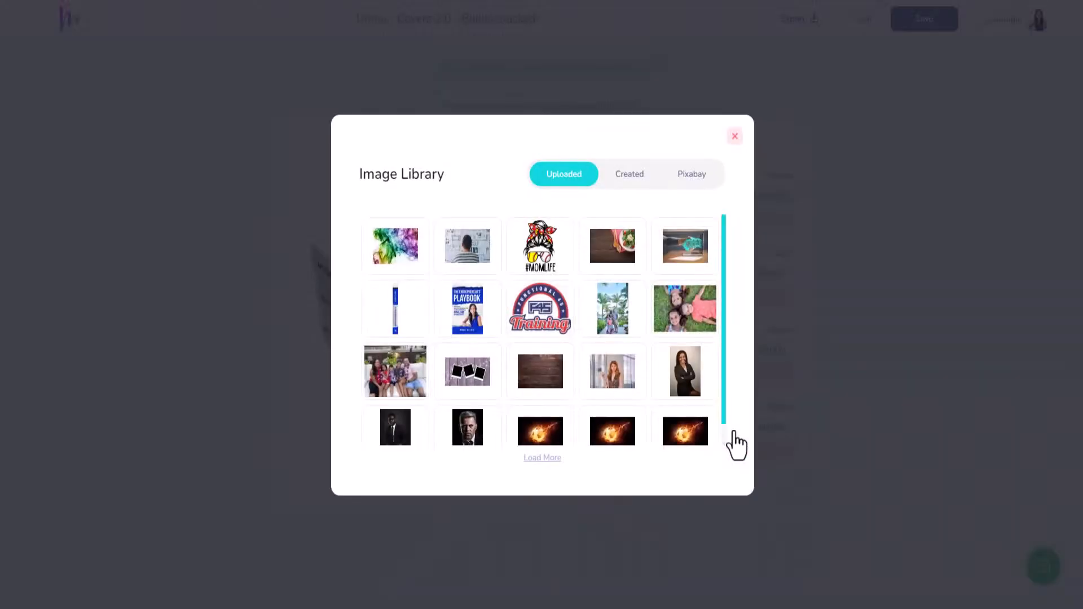
click(468, 313)
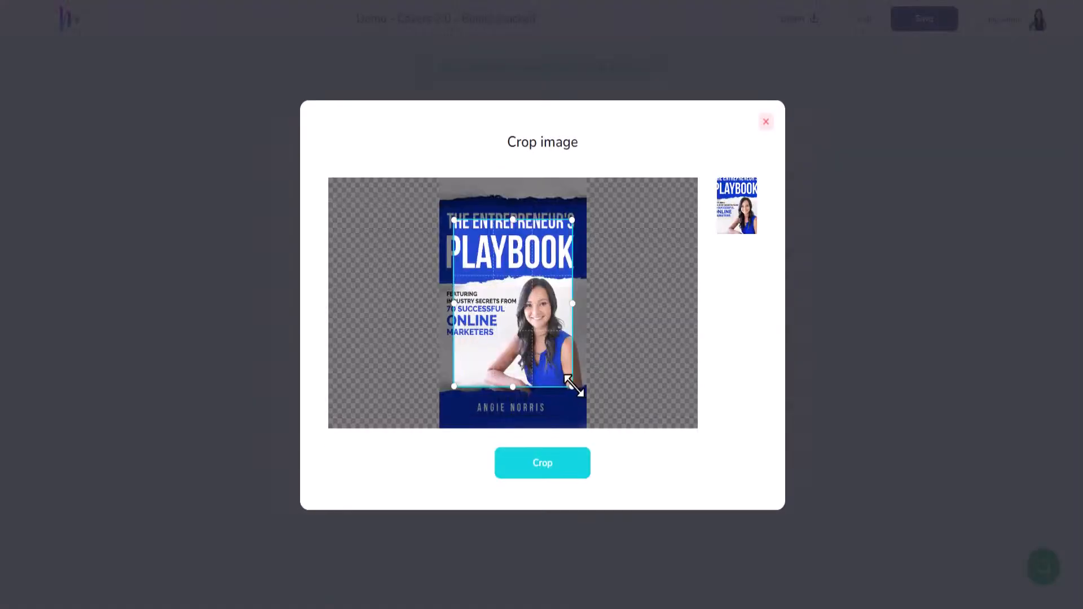
drag(570, 386, 598, 451)
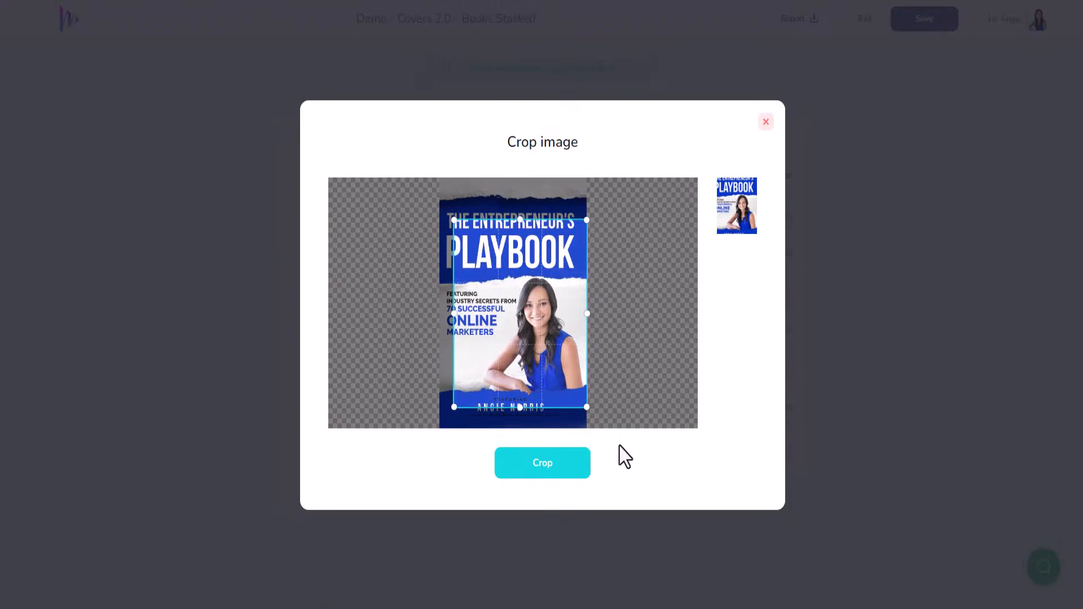
drag(454, 220, 436, 200)
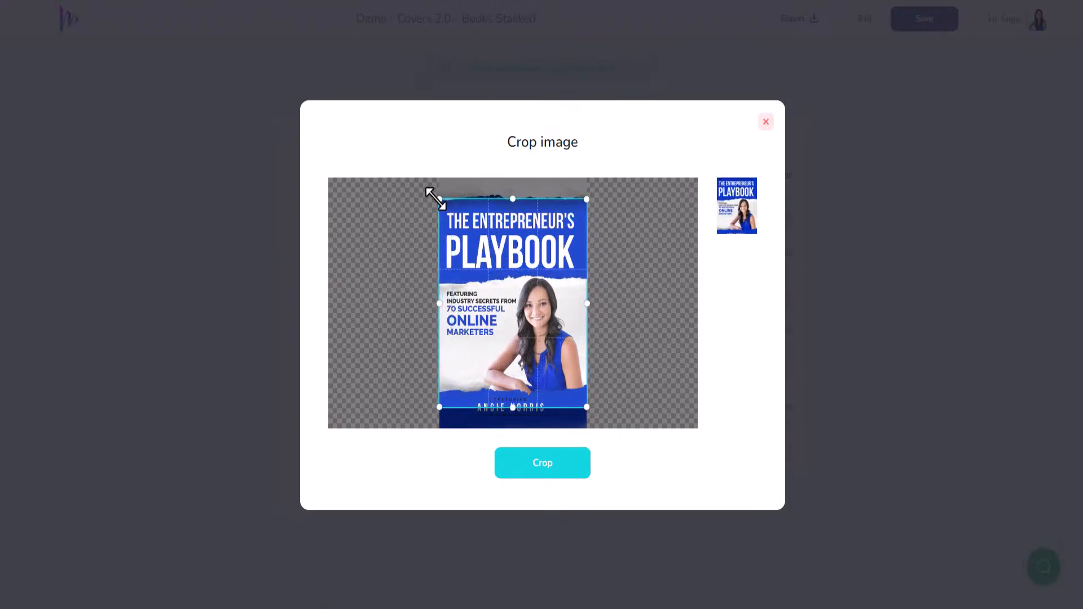
drag(541, 294, 542, 301)
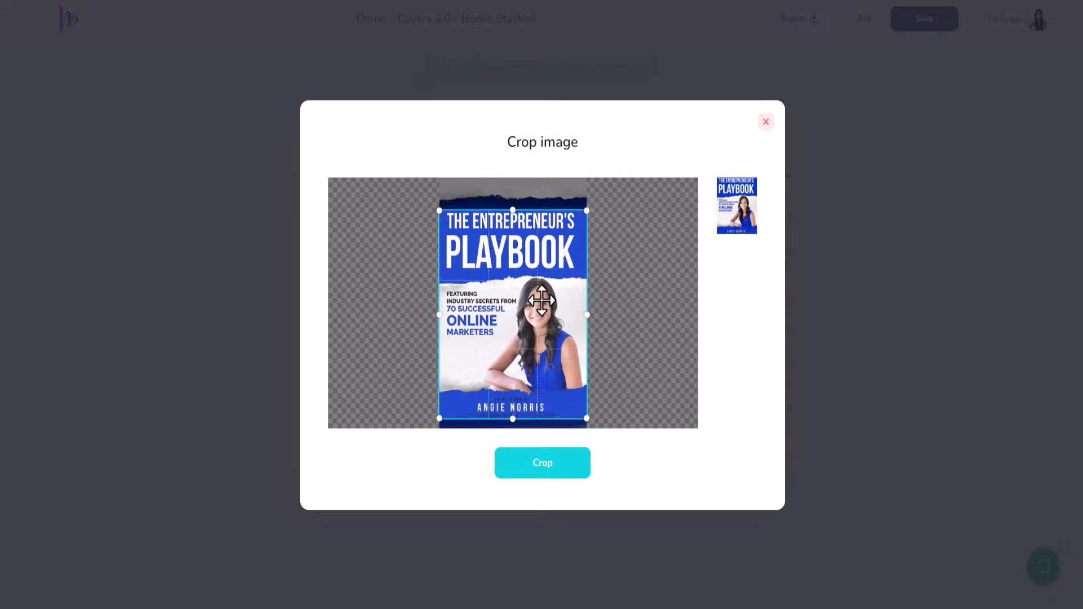
click(557, 478)
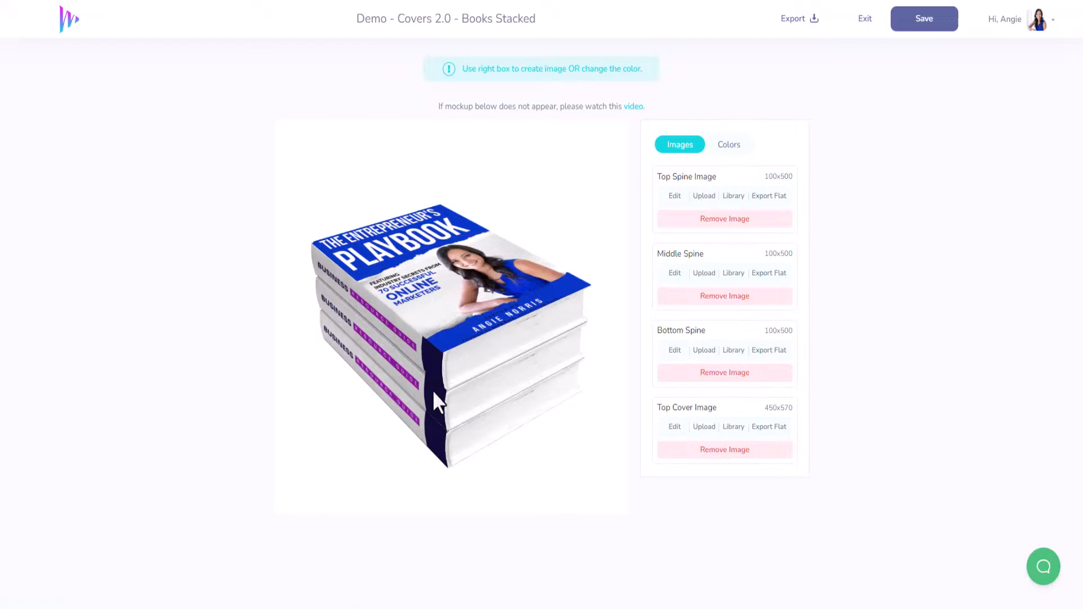
Step: Replace the top spine image with the Entrepreneur's Playbook spine from the image library, cropped to the title and the blue logo block
click(675, 197)
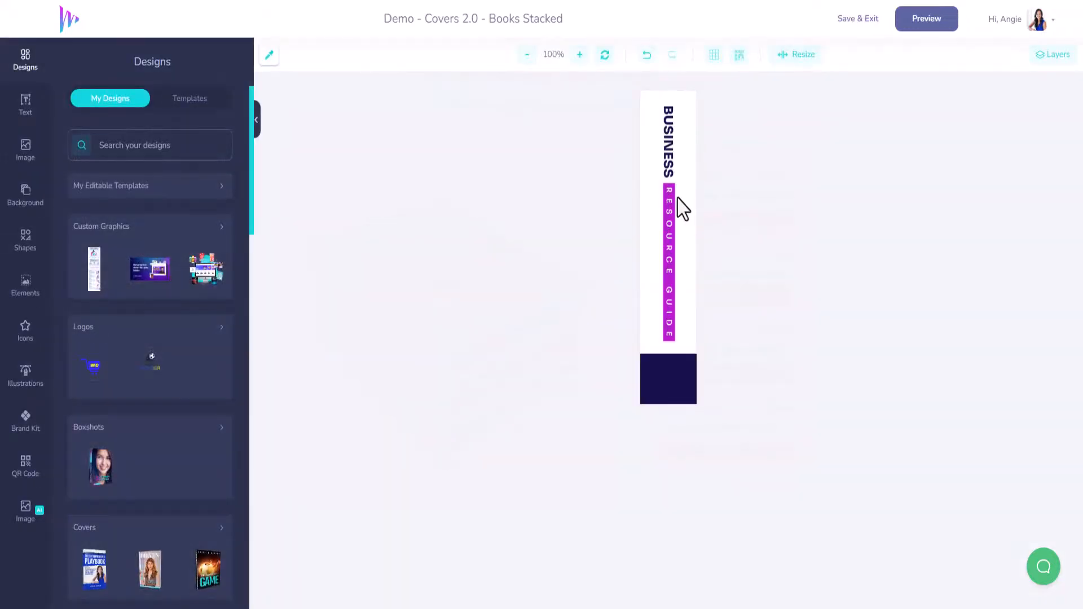
click(853, 20)
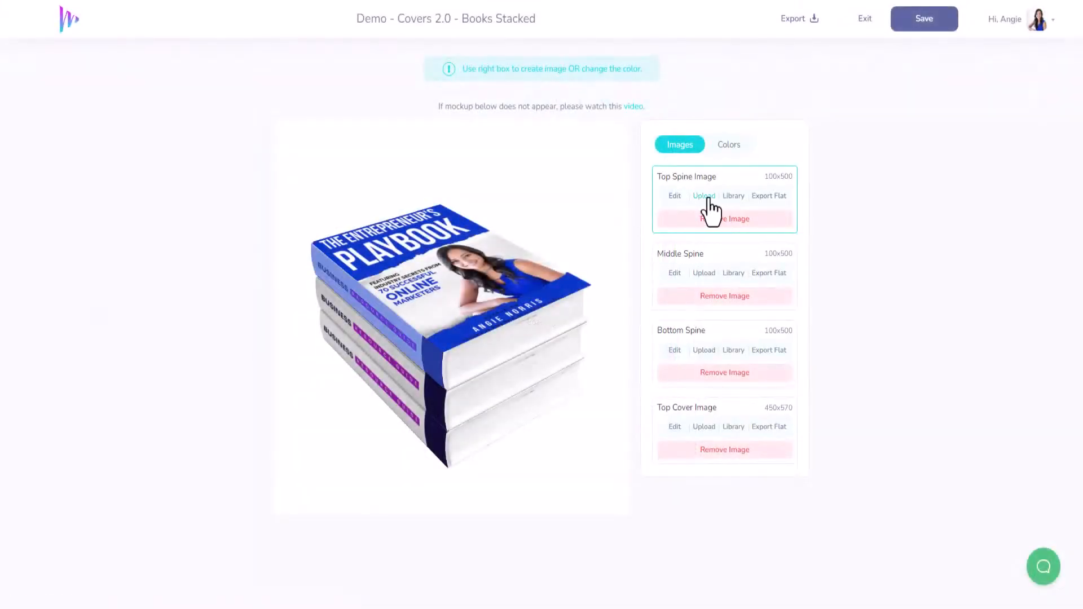
click(732, 198)
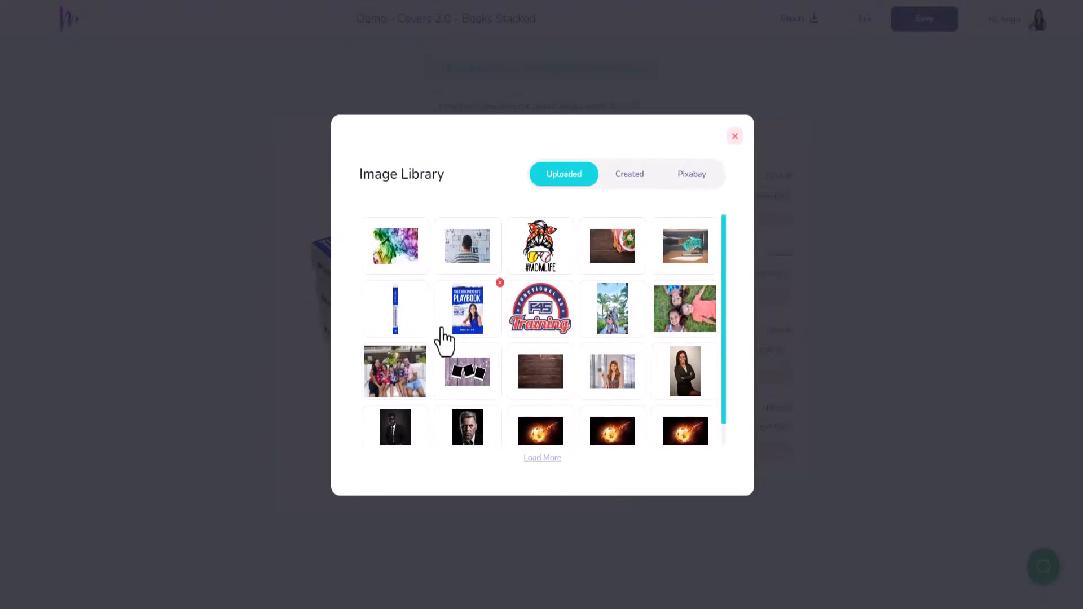
click(397, 313)
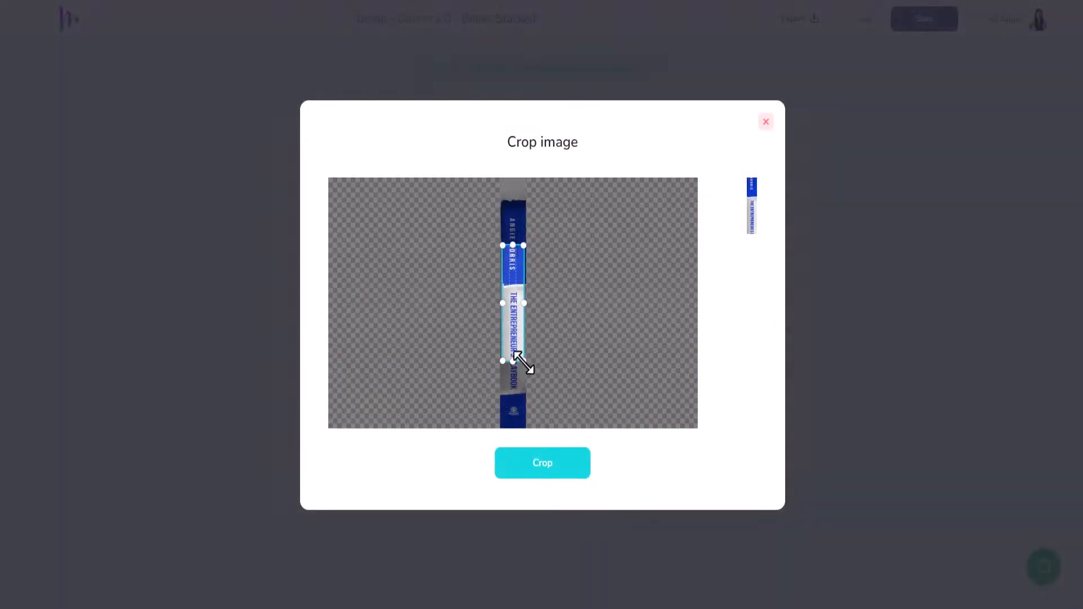
drag(523, 362, 526, 374)
mouse_move(500, 246)
mouse_down()
mouse_move(496, 215)
mouse_move(499, 231)
mouse_up()
drag(513, 299, 506, 347)
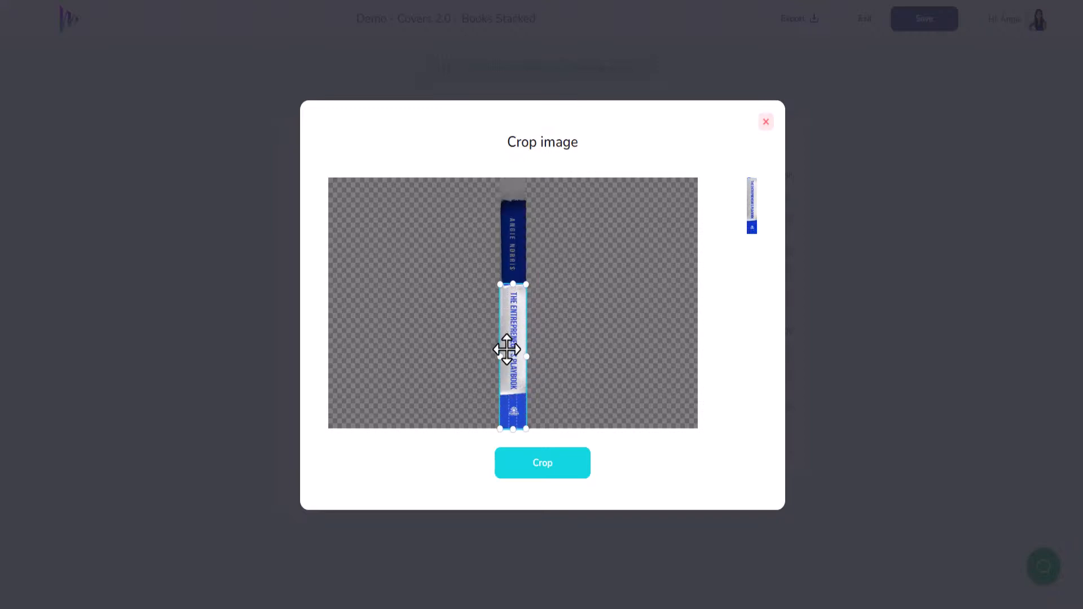
click(555, 473)
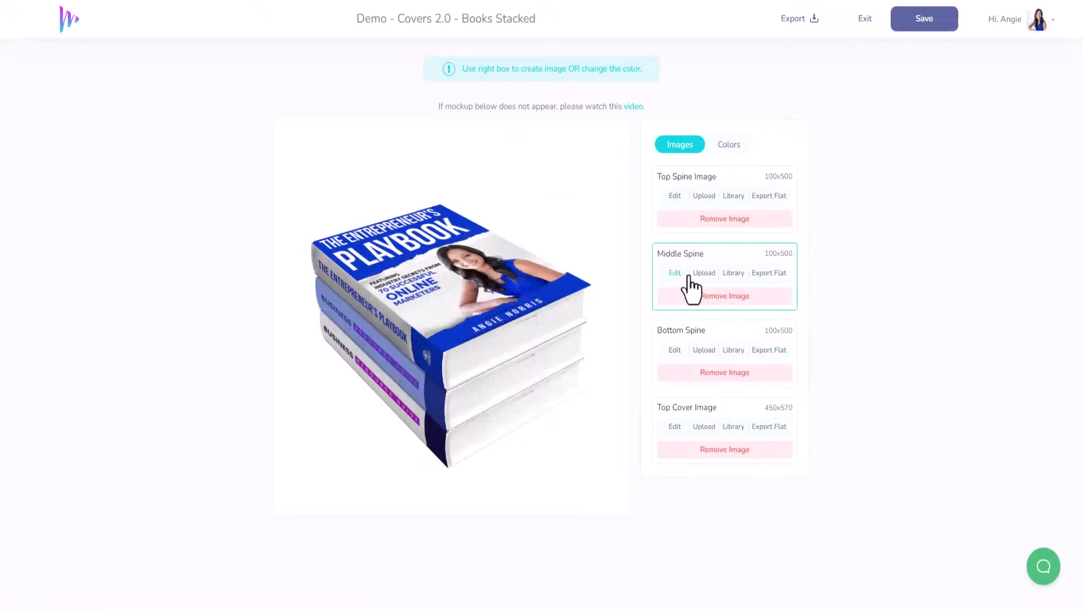
Step: Replace the middle spine image with the same Entrepreneur's Playbook spine from the library, cropped to the title and logo
click(732, 274)
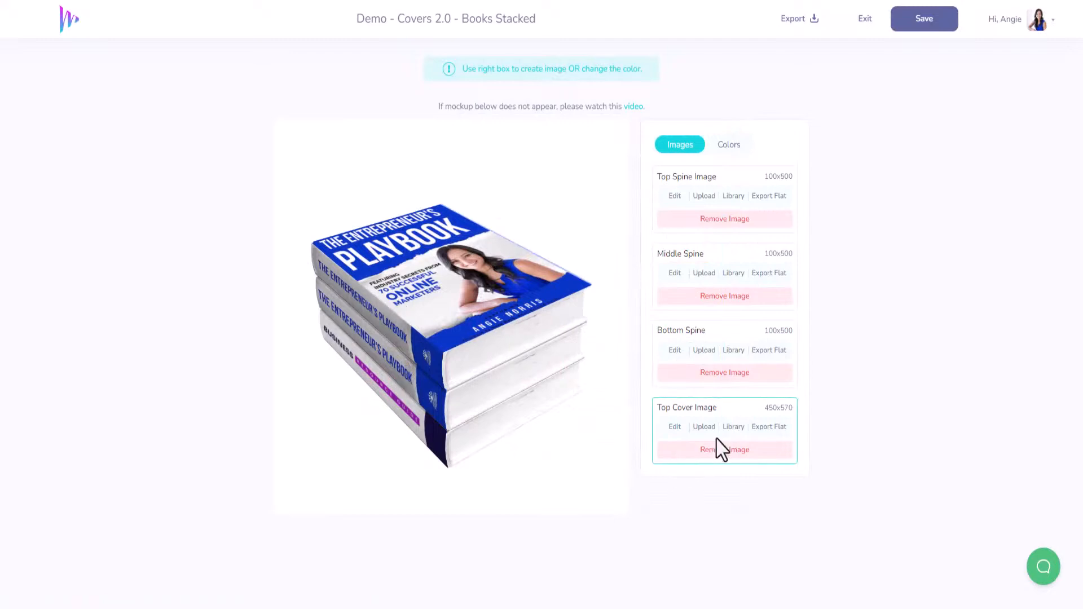
click(728, 430)
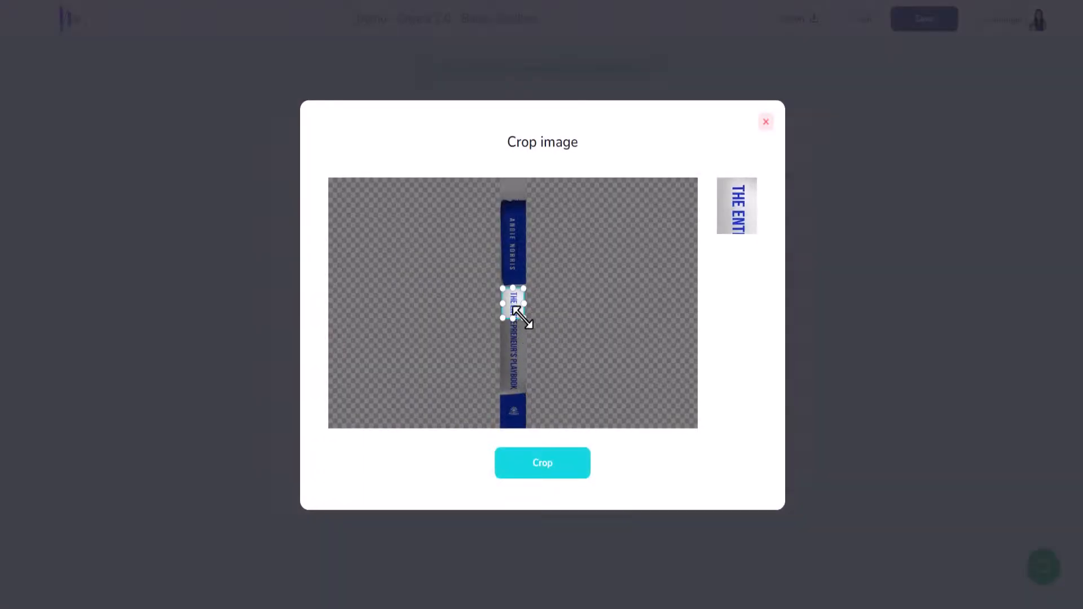
drag(522, 336, 530, 419)
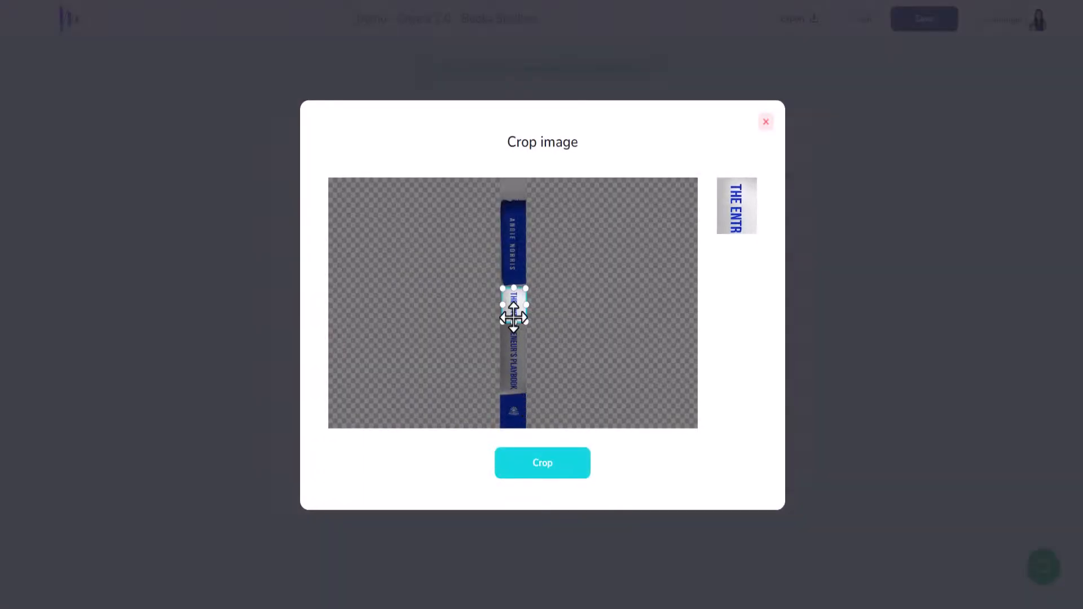
drag(504, 291, 491, 242)
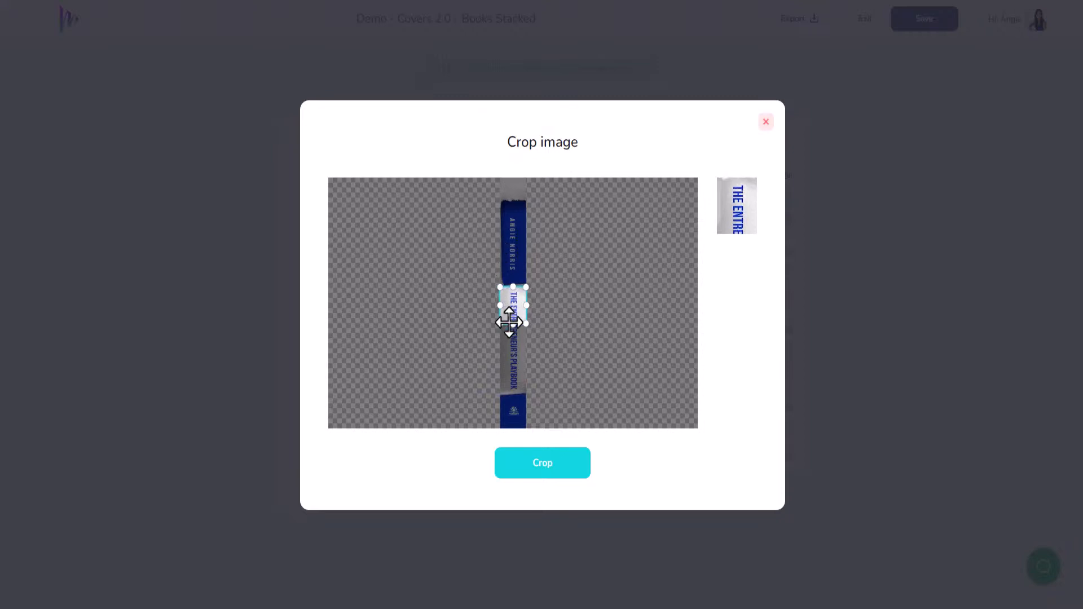
drag(515, 324, 509, 389)
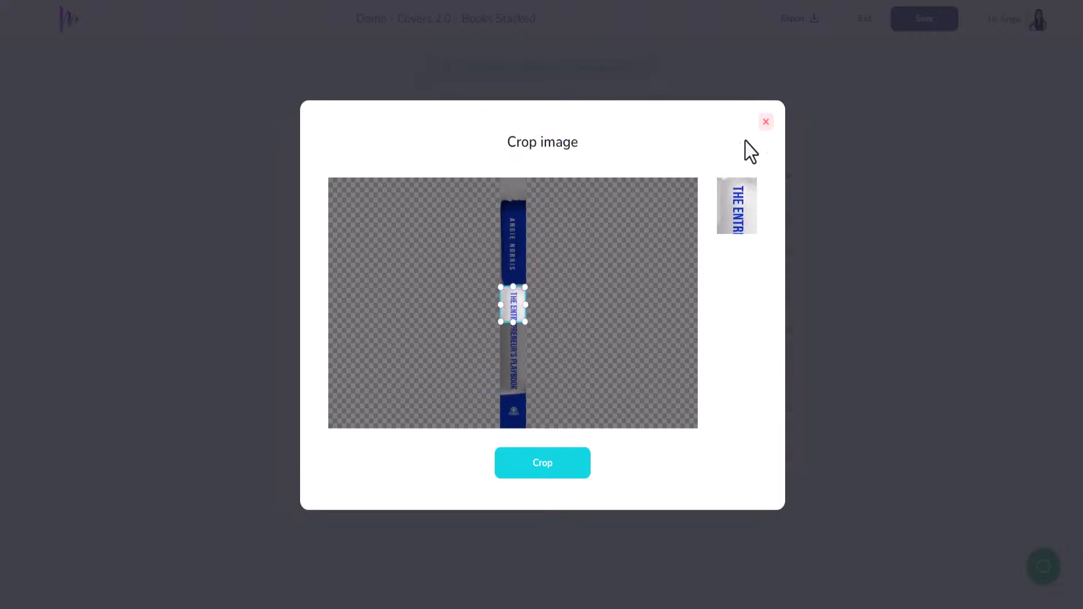
click(766, 123)
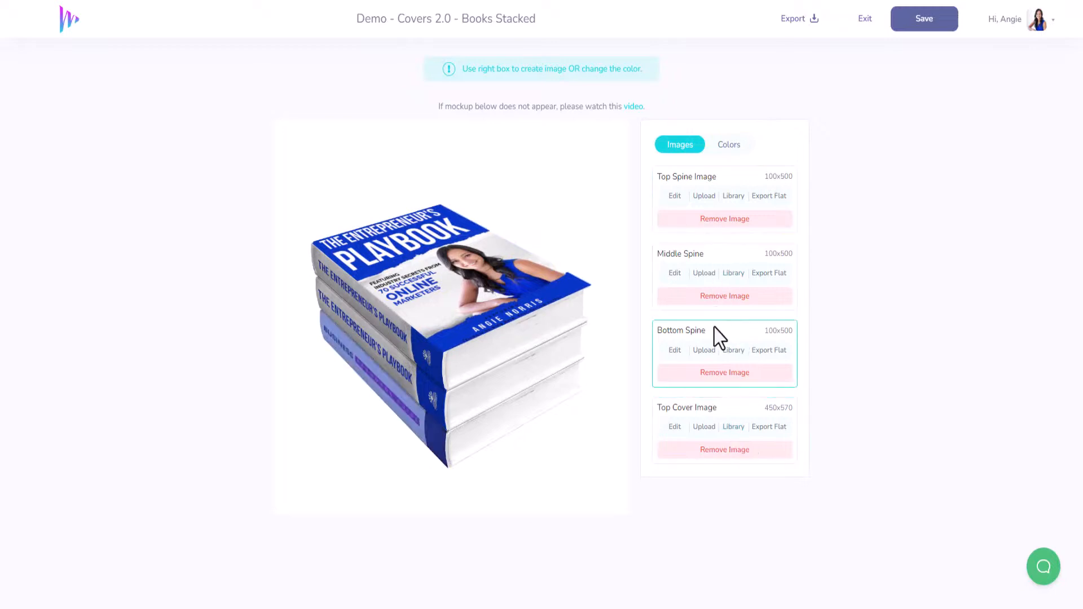
Step: Replace the bottom spine image with the library's Entrepreneur's Playbook spine, cropped to full width from the title through the logo block
click(734, 351)
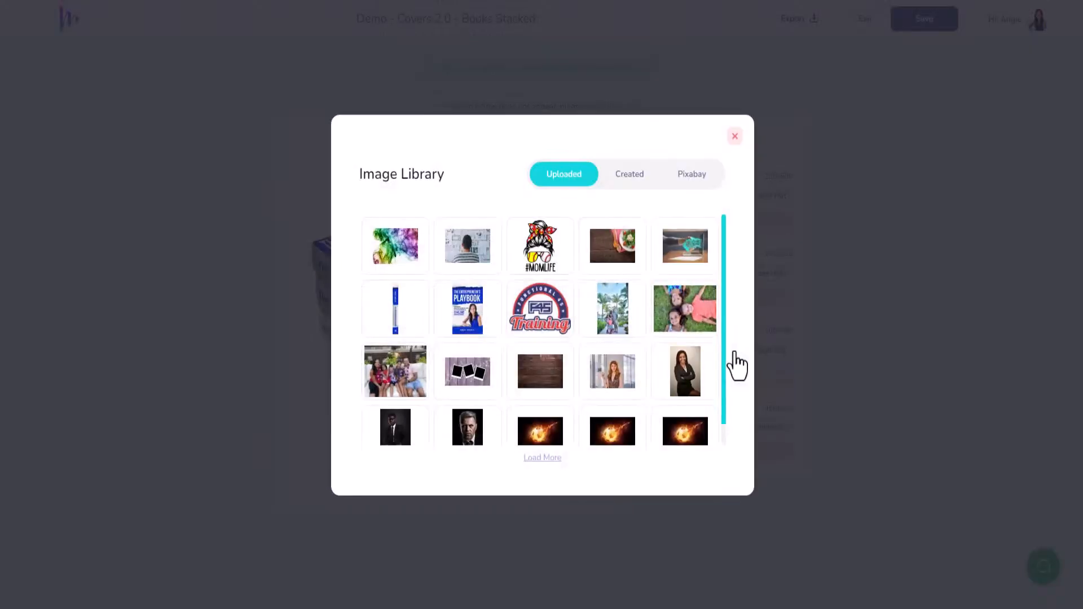
click(391, 322)
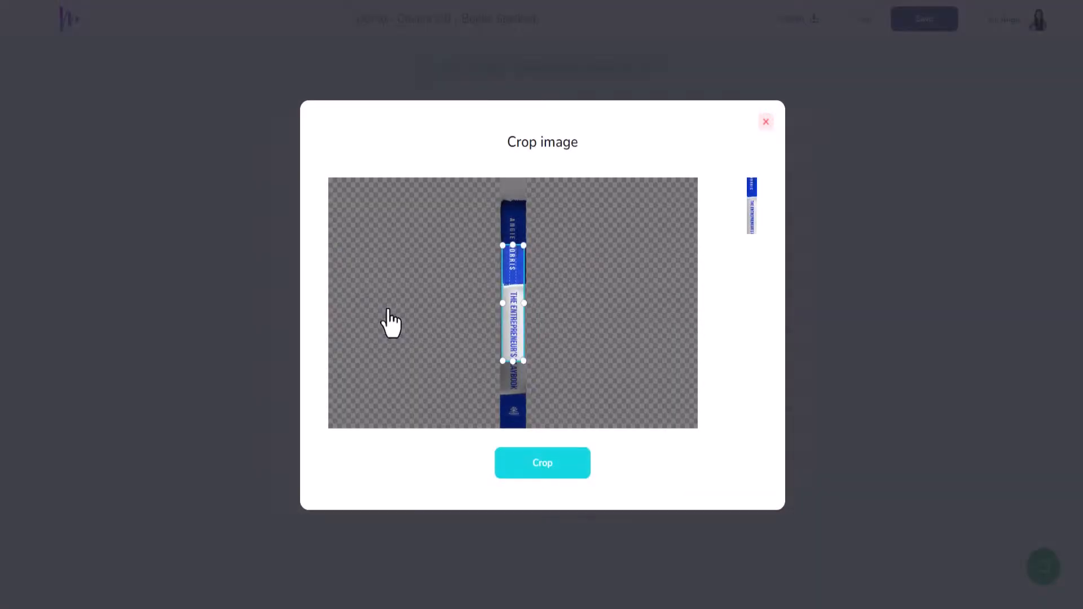
drag(515, 360, 526, 424)
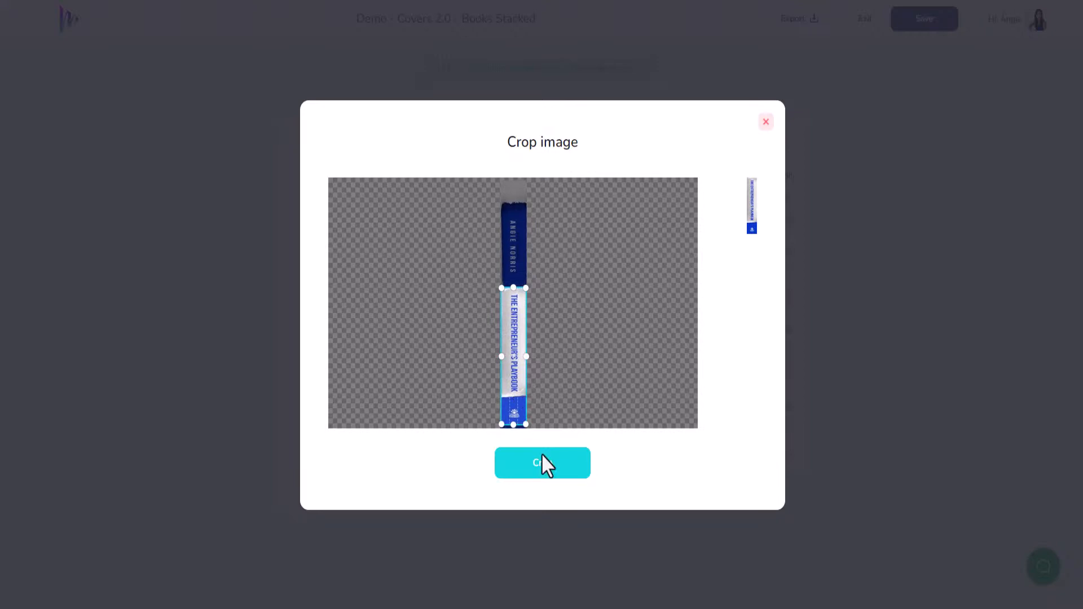
click(553, 479)
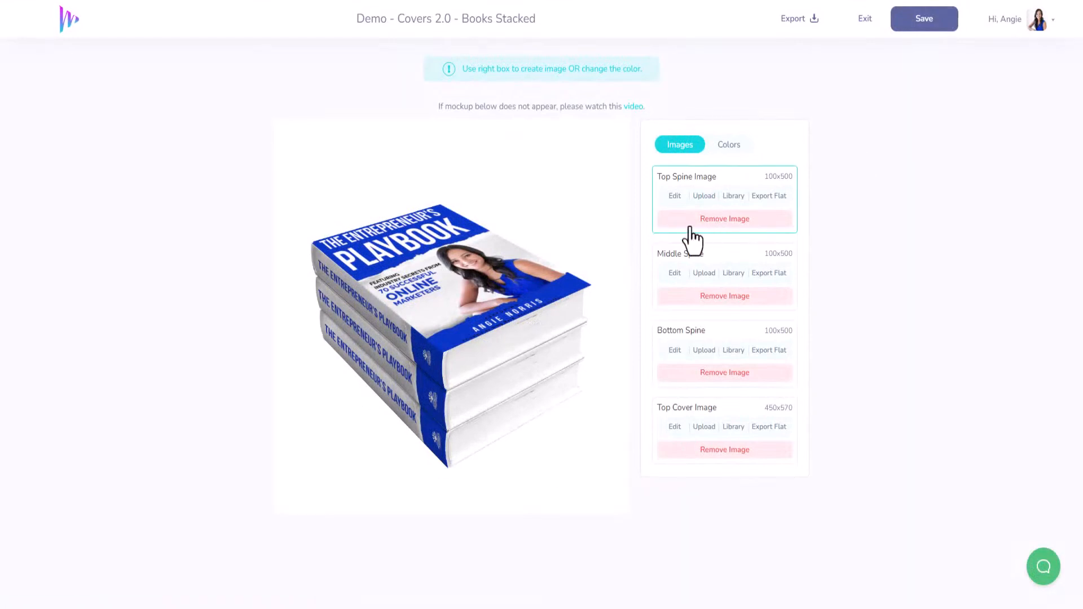
Step: Edit the top spine artwork so its logo lines up with the spines below, and save the stacked-books mockup
click(675, 196)
click(900, 23)
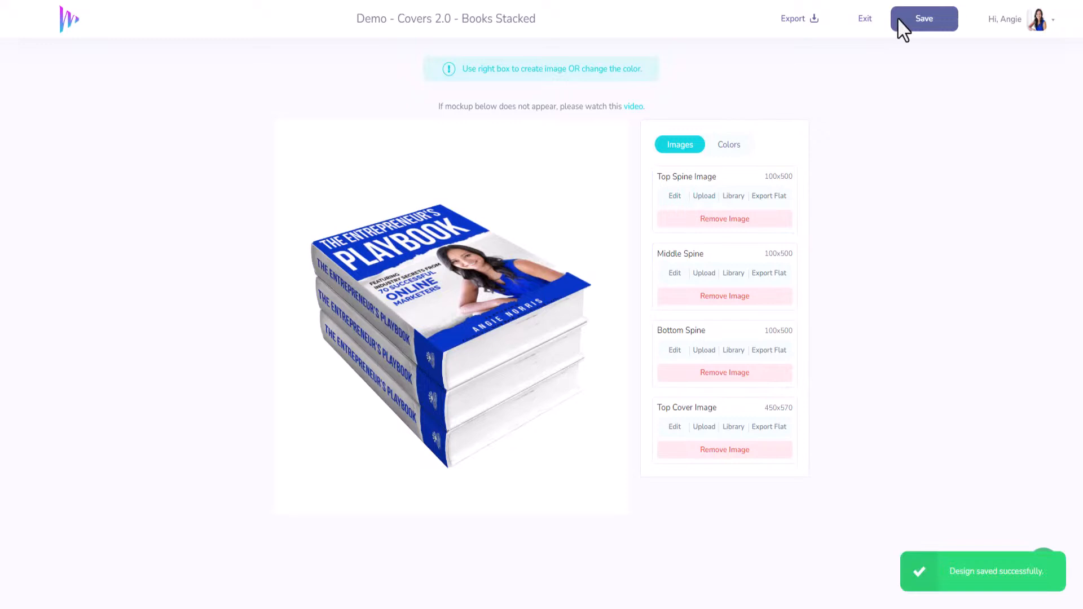
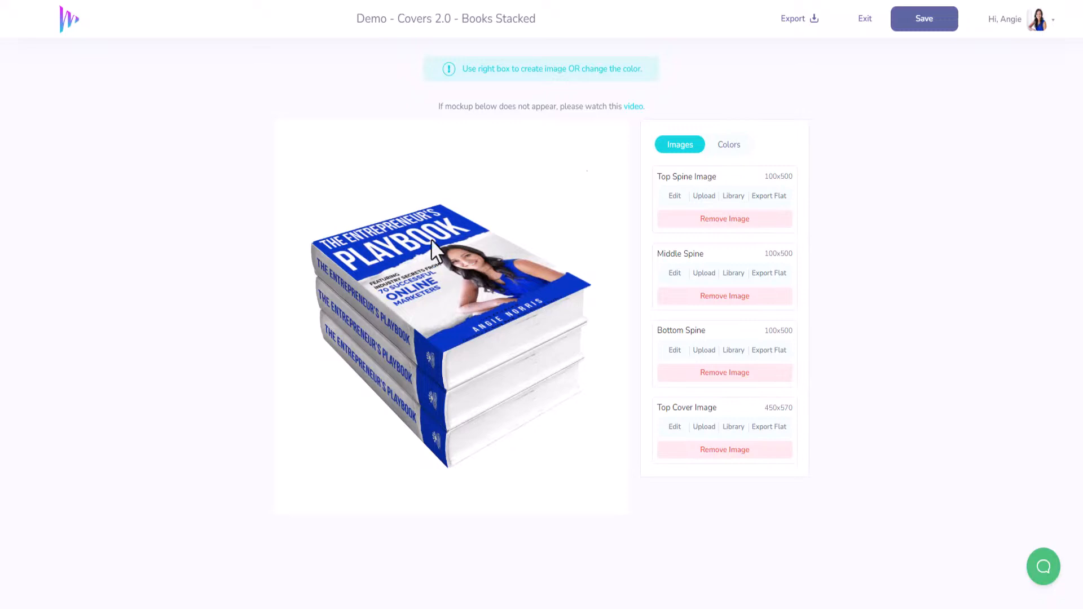
Step: Exit the stacked-books mockup and open the Covers 2.0 category in the template gallery
click(862, 19)
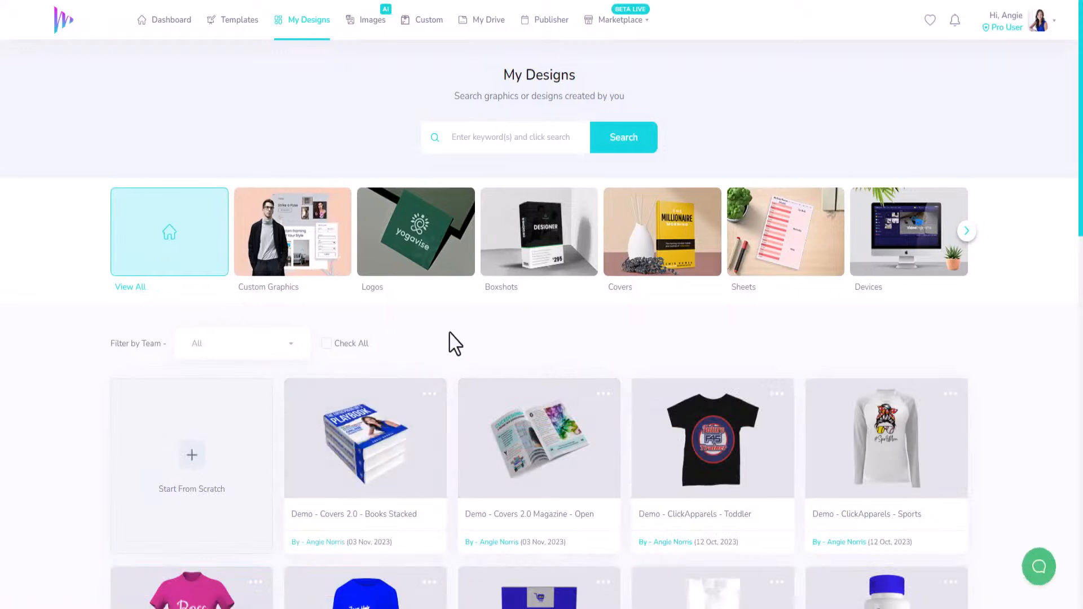
scroll(451, 341, down, 1)
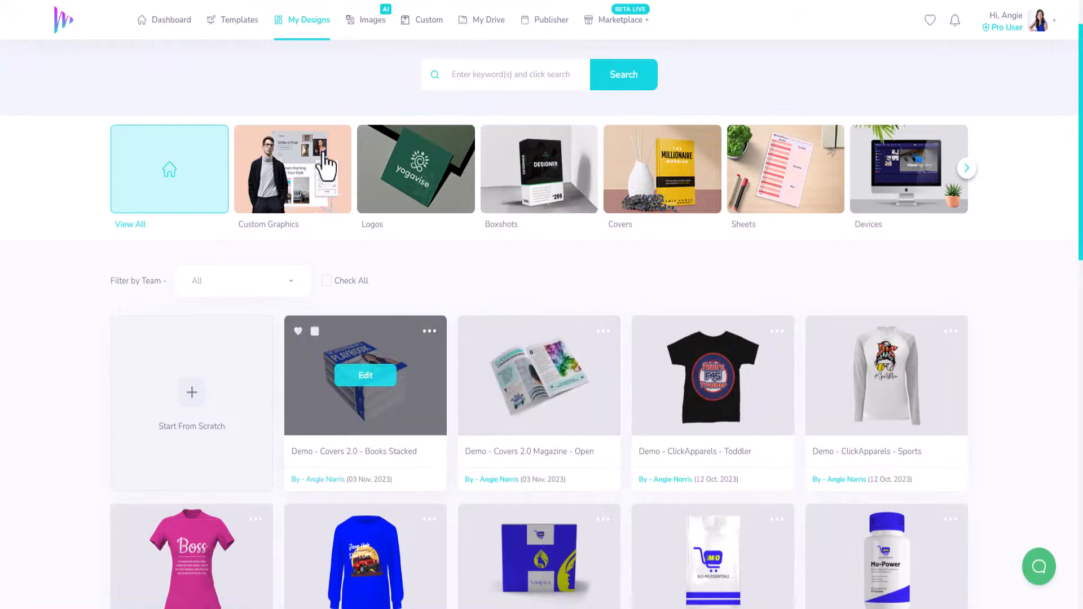
click(248, 28)
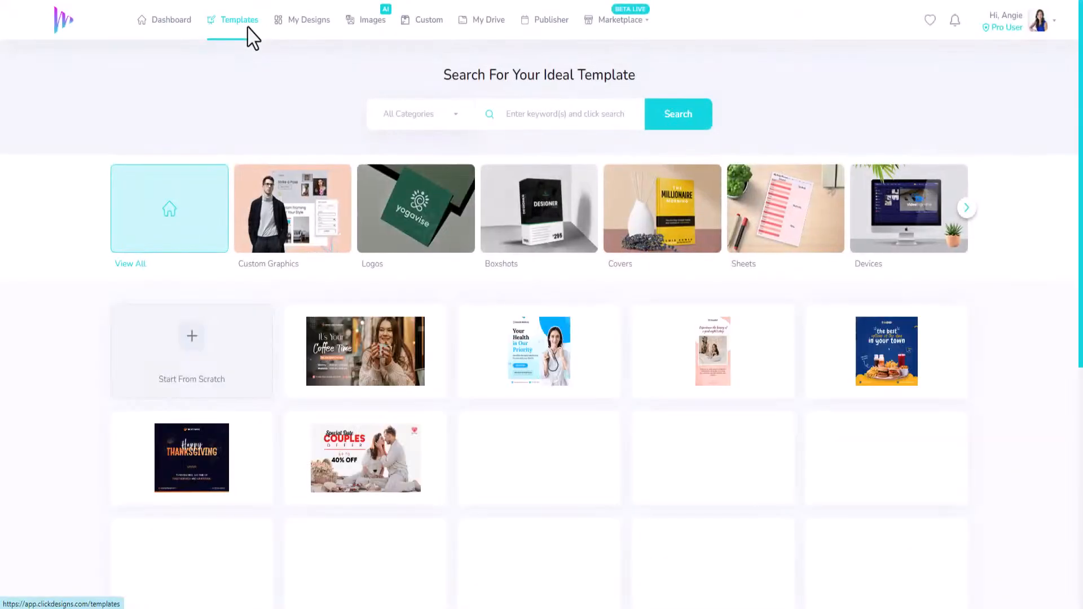
click(965, 220)
click(965, 220)
click(965, 220)
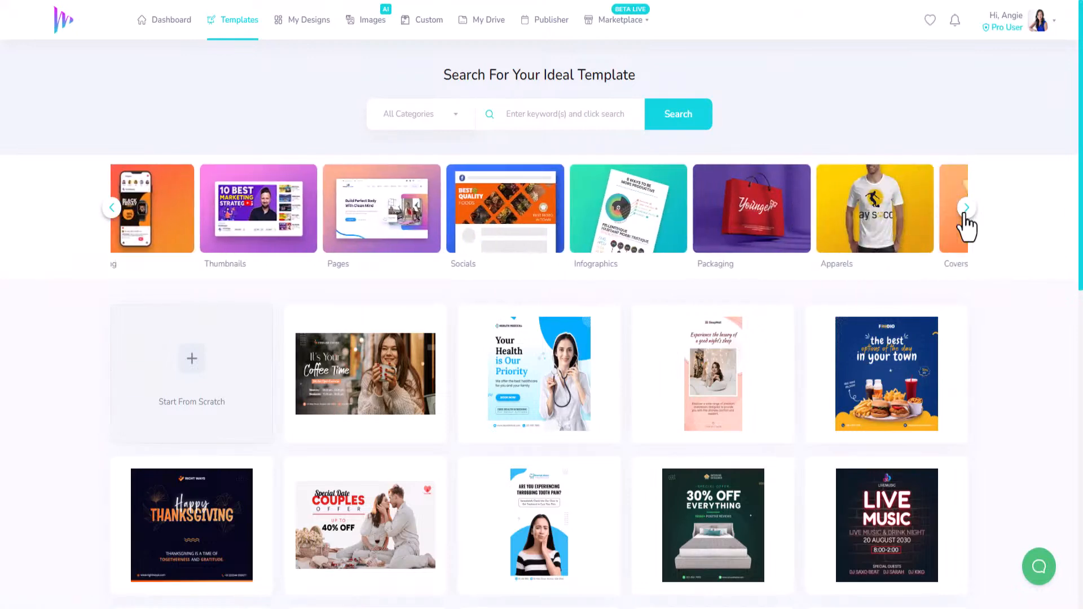
click(887, 231)
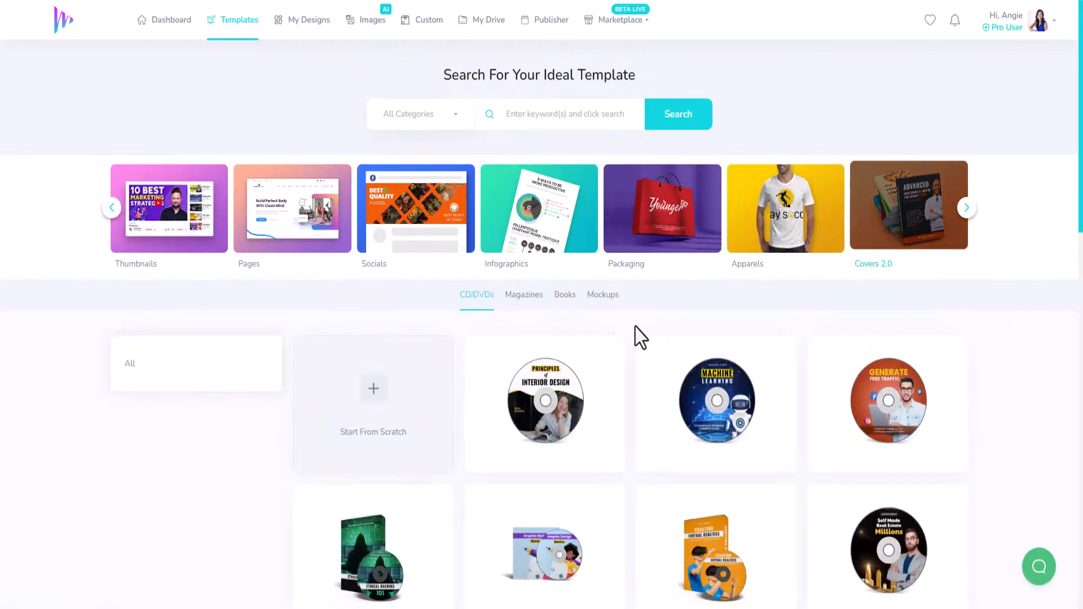
Step: Look through the CD/DVD templates, loading more of them, to compare the available disc and case designs
scroll(603, 347, down, 3)
scroll(602, 341, down, 2)
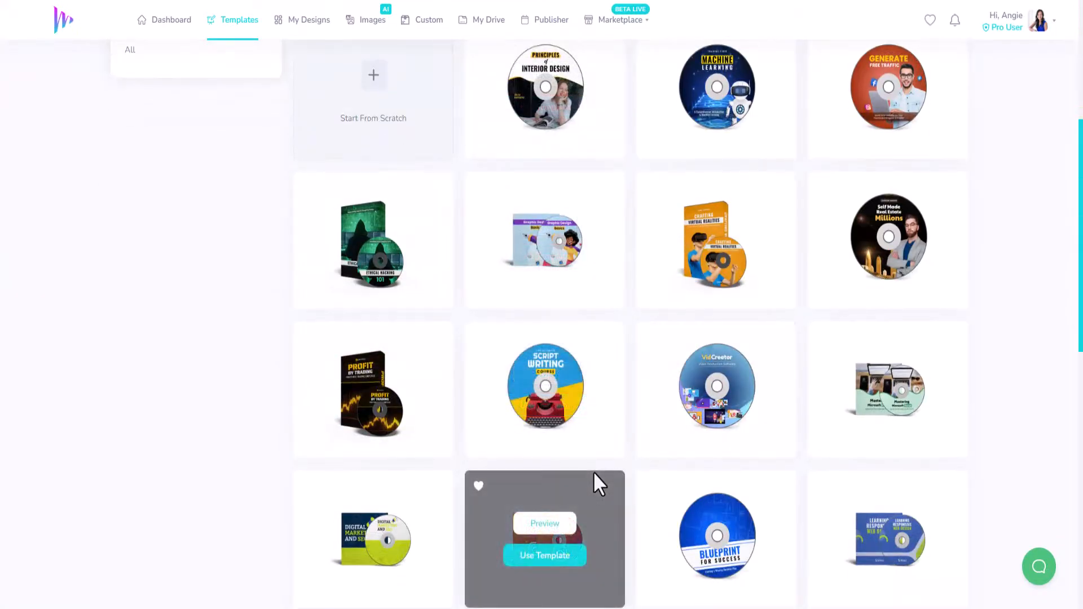
mouse_move(716, 414)
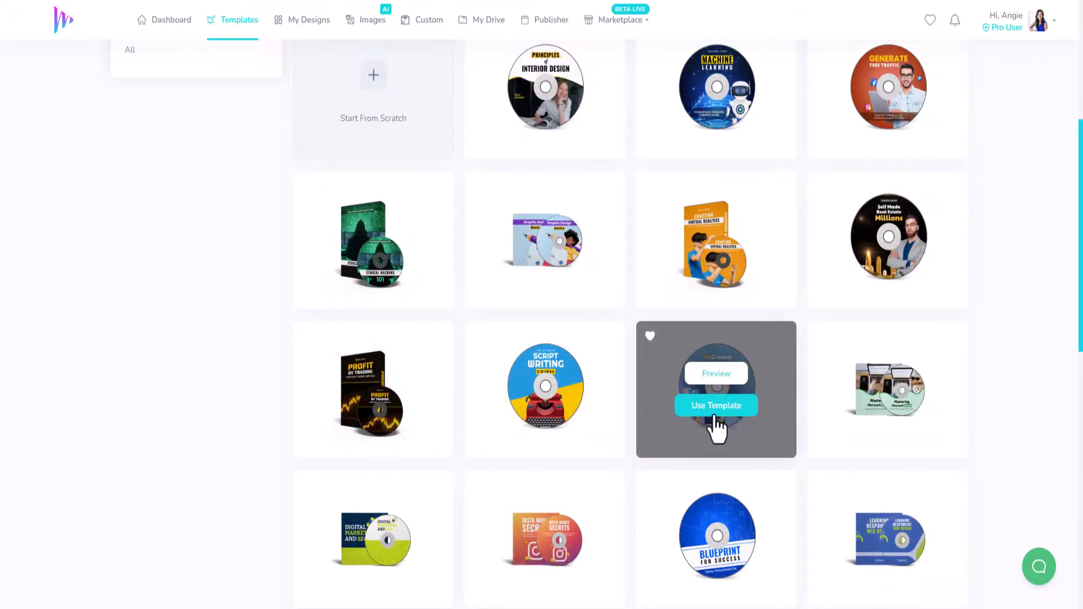
mouse_move(871, 379)
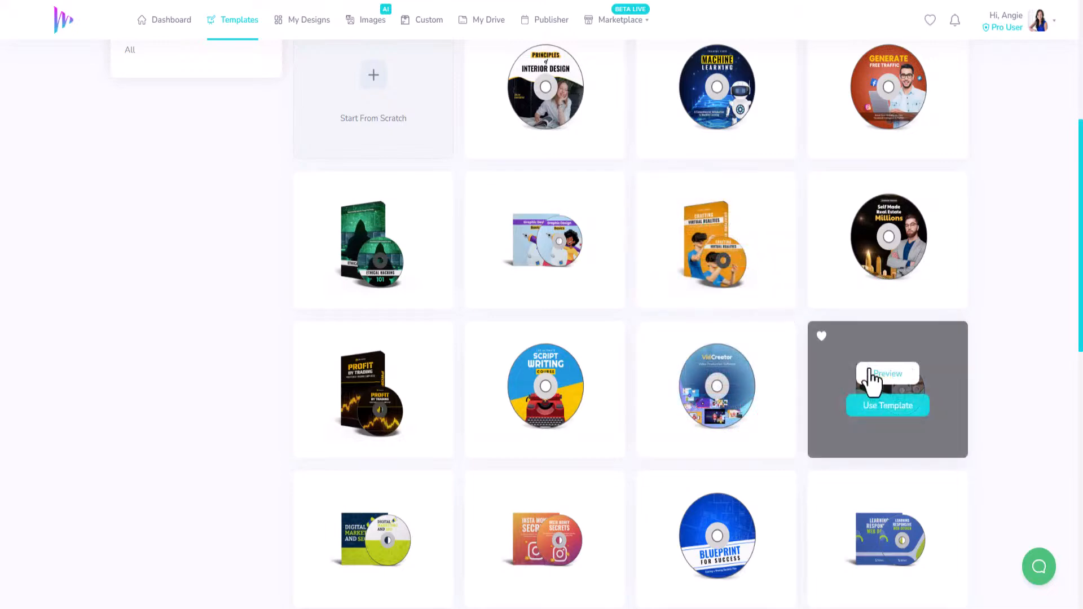
scroll(646, 462, down, 5)
scroll(649, 457, down, 5)
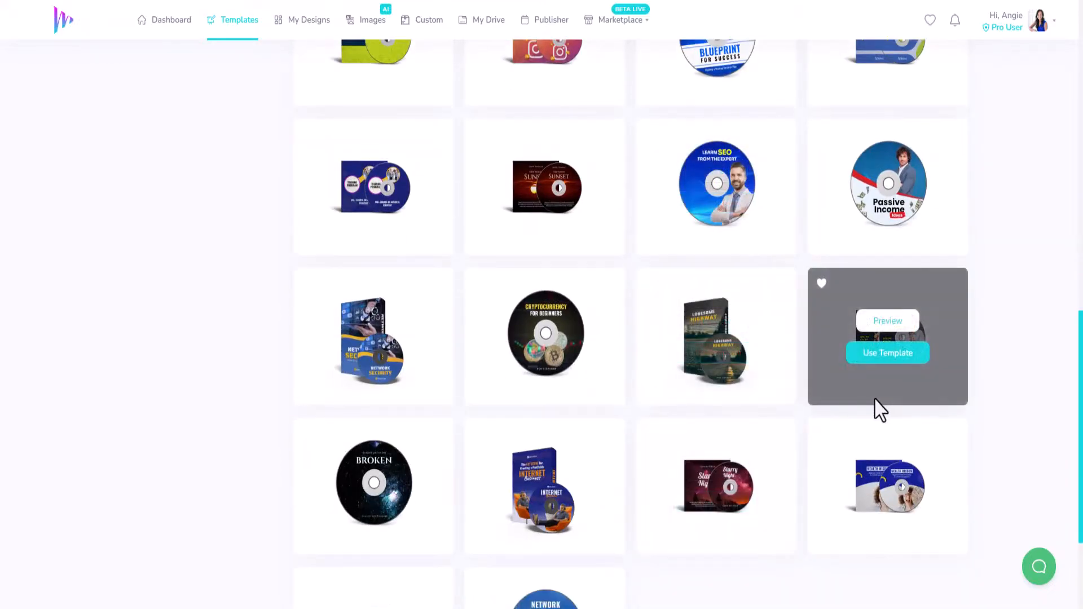
scroll(783, 265, down, 3)
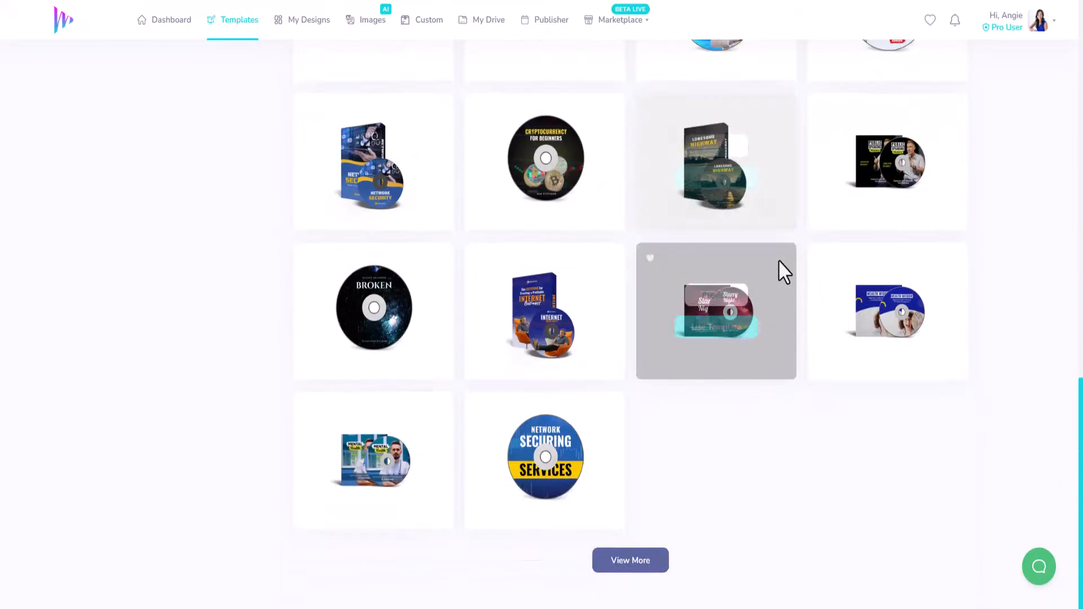
click(665, 555)
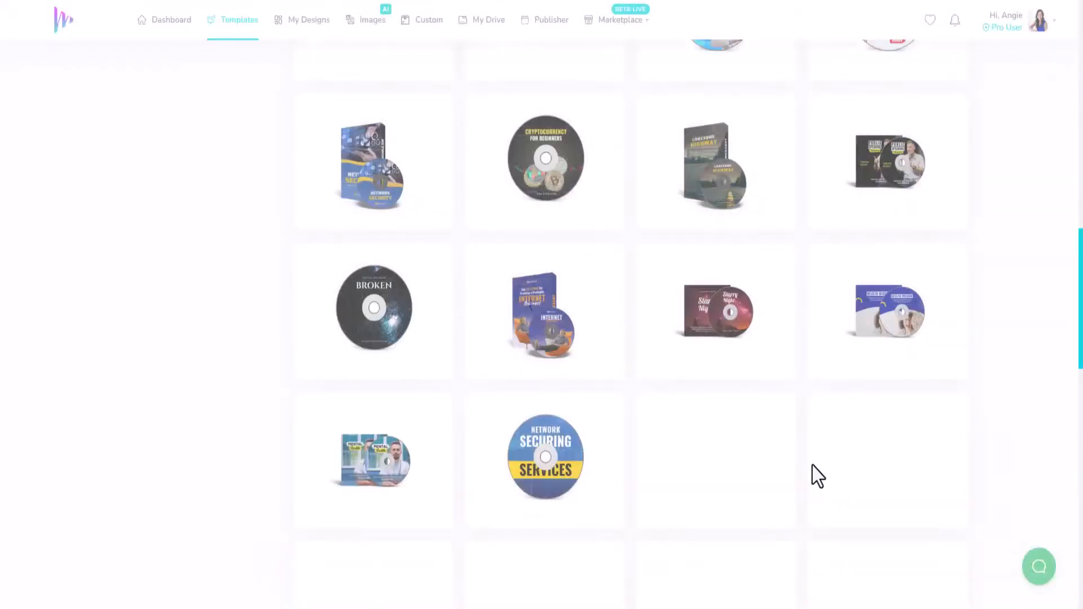
scroll(812, 471, down, 4)
scroll(811, 468, down, 4)
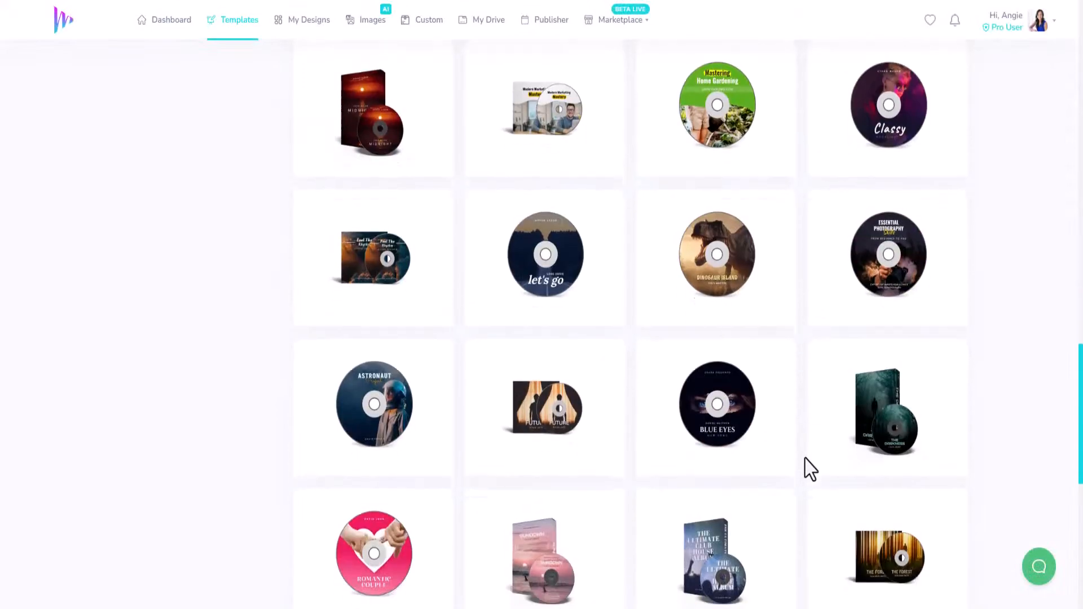
scroll(811, 469, down, 4)
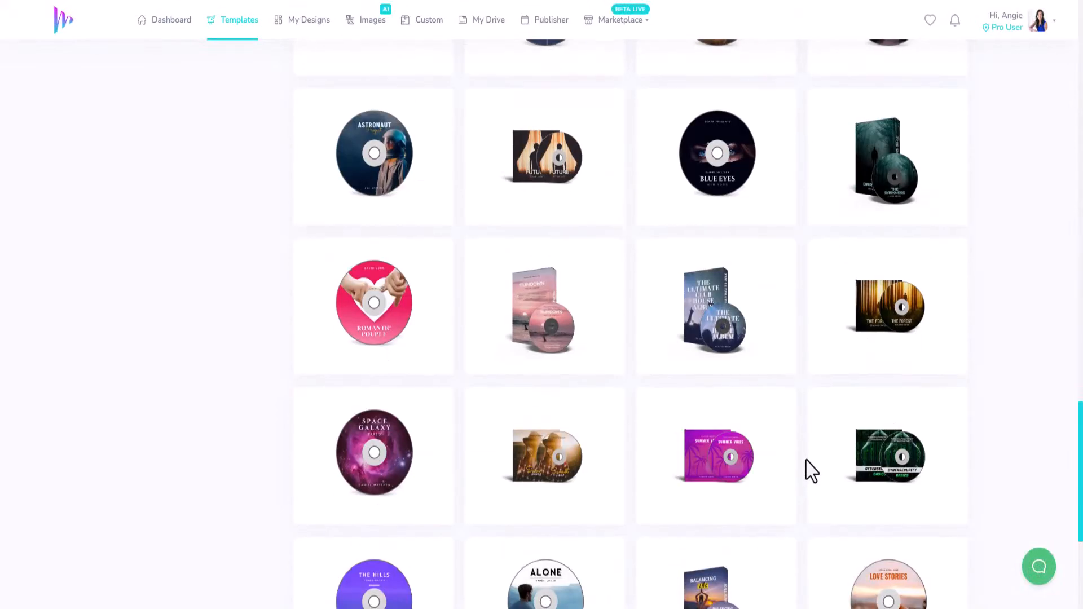
scroll(811, 470, down, 4)
scroll(811, 468, up, 4)
scroll(810, 472, up, 7)
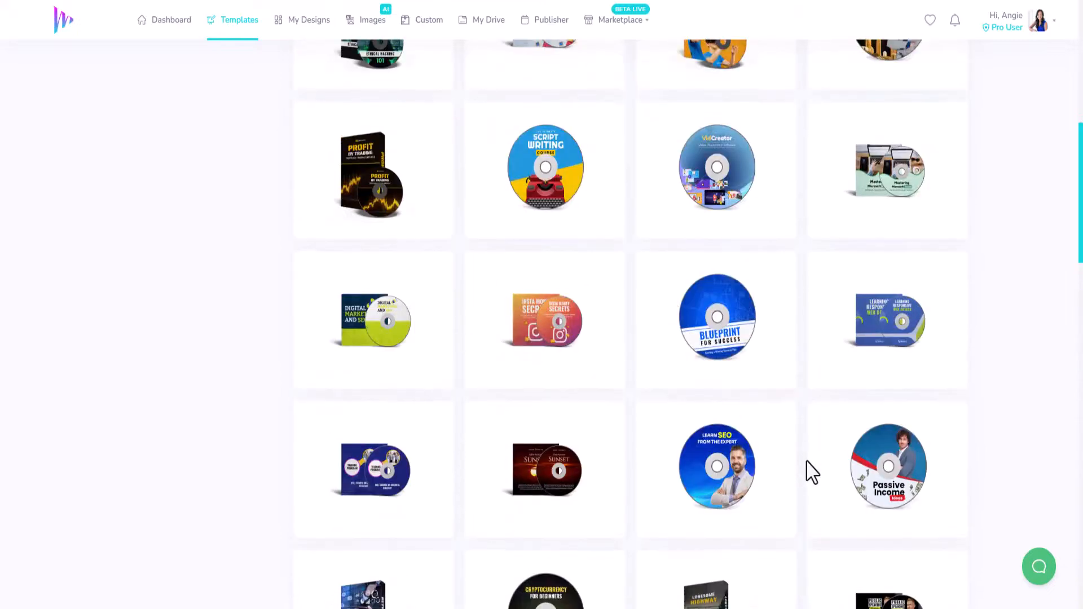
scroll(811, 471, up, 4)
scroll(809, 480, down, 12)
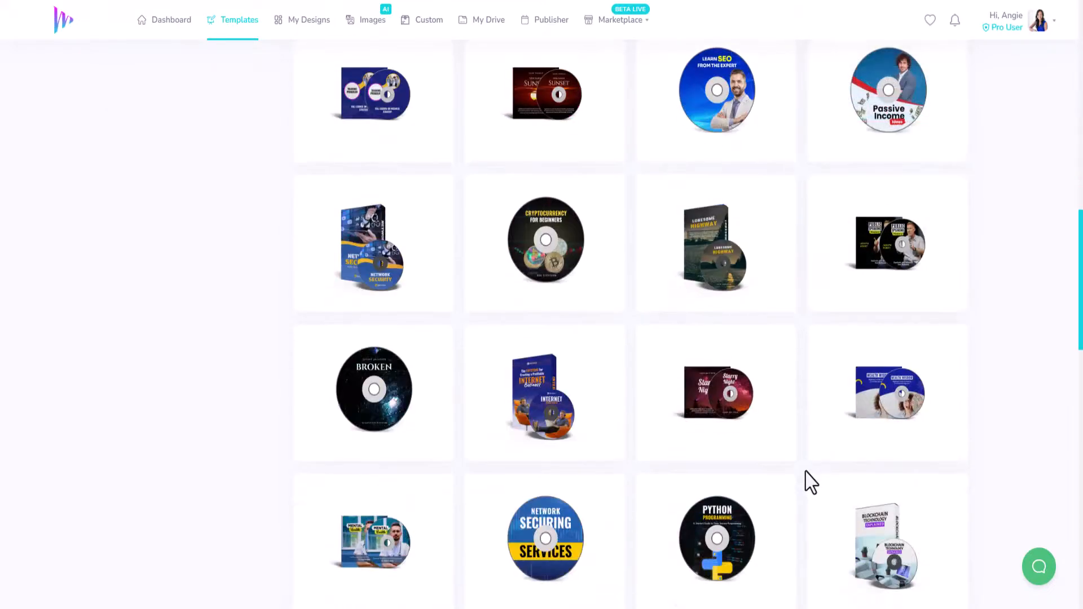
Step: Create a design from the Internet Business DVD case and disc template, titled "Demo - Covers 2.0 CD"
click(548, 286)
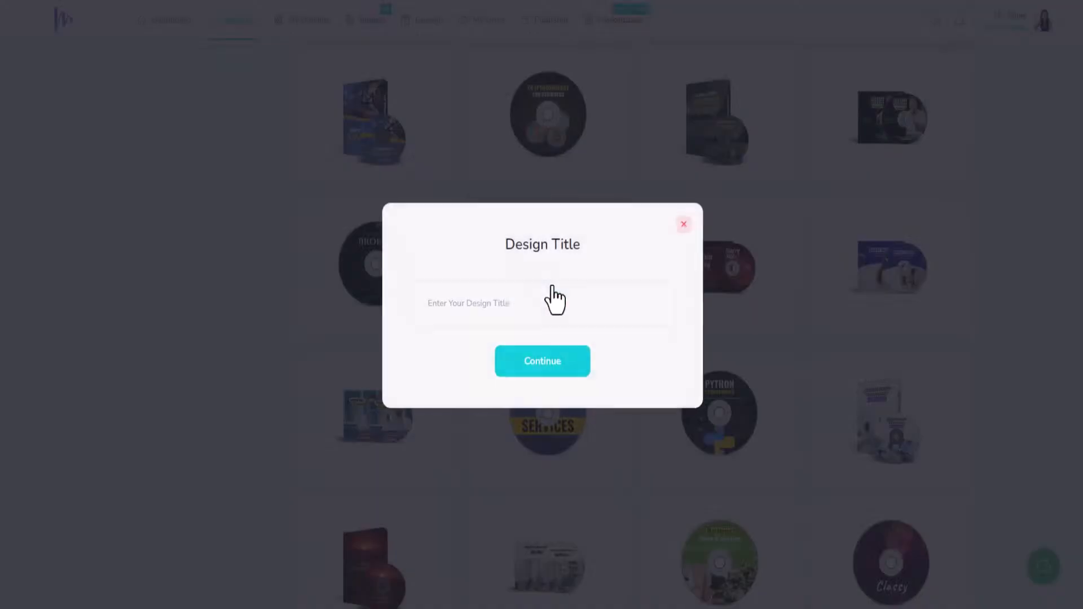
text(Demo - Covers 2.0 CD)
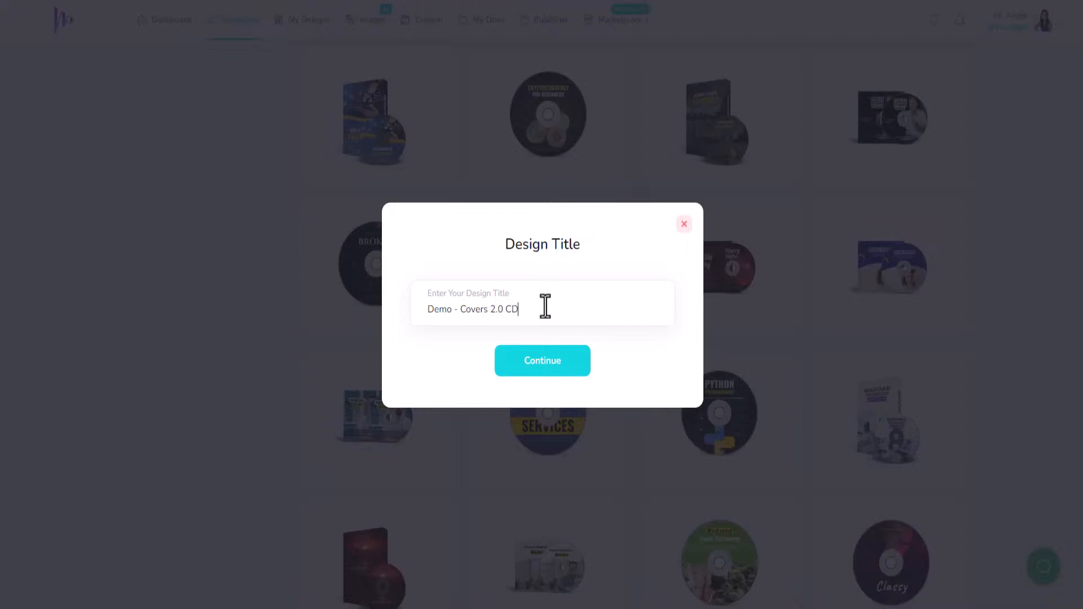
click(563, 372)
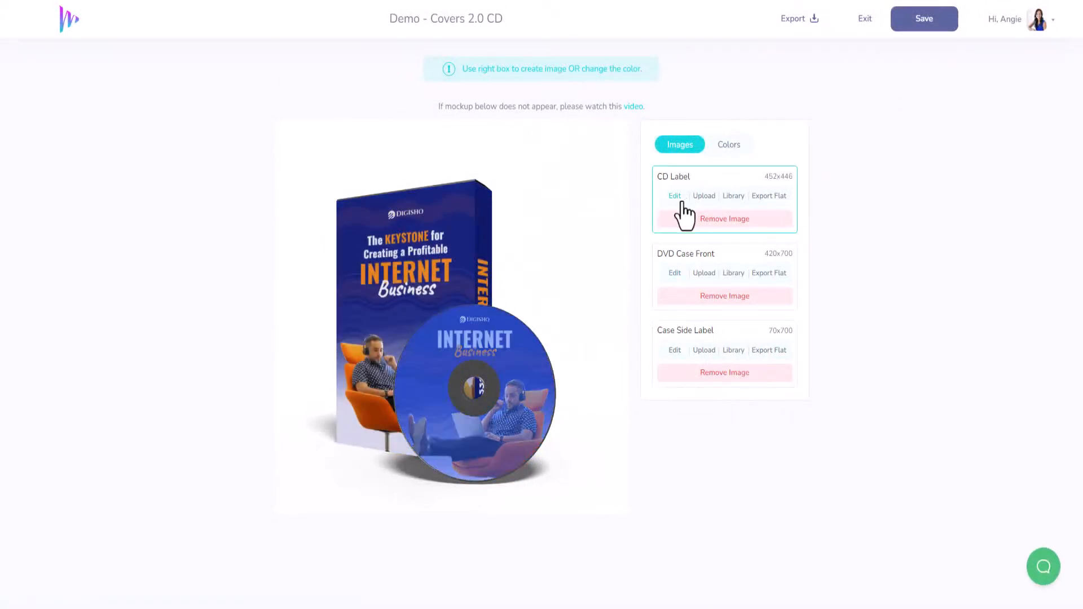
Step: Open the DVD Case Front artwork for editing and change the upper wave shape's orange color to #12D6DF
click(674, 274)
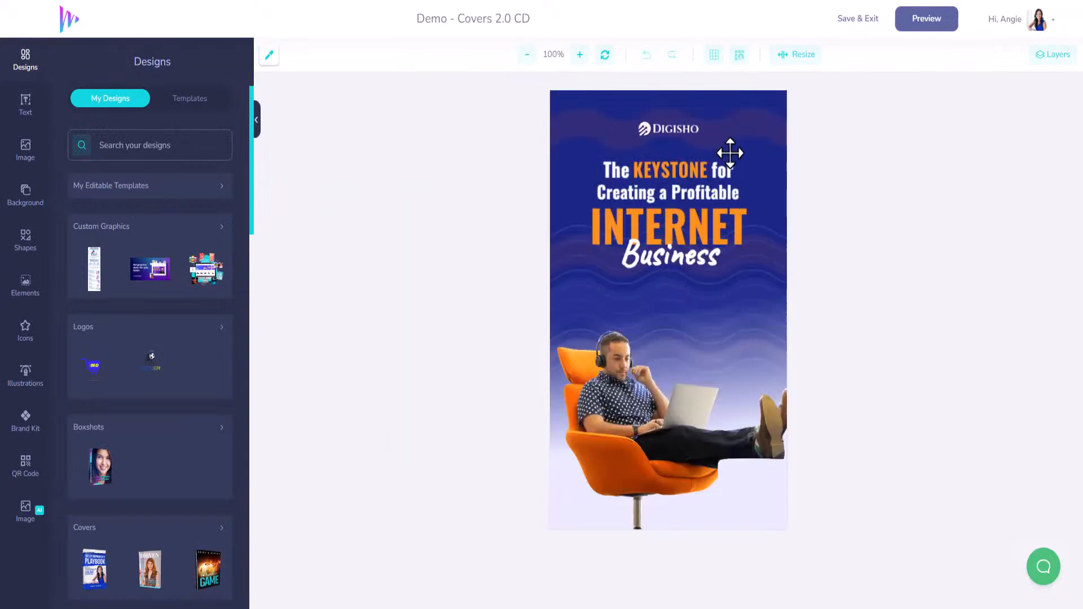
click(729, 152)
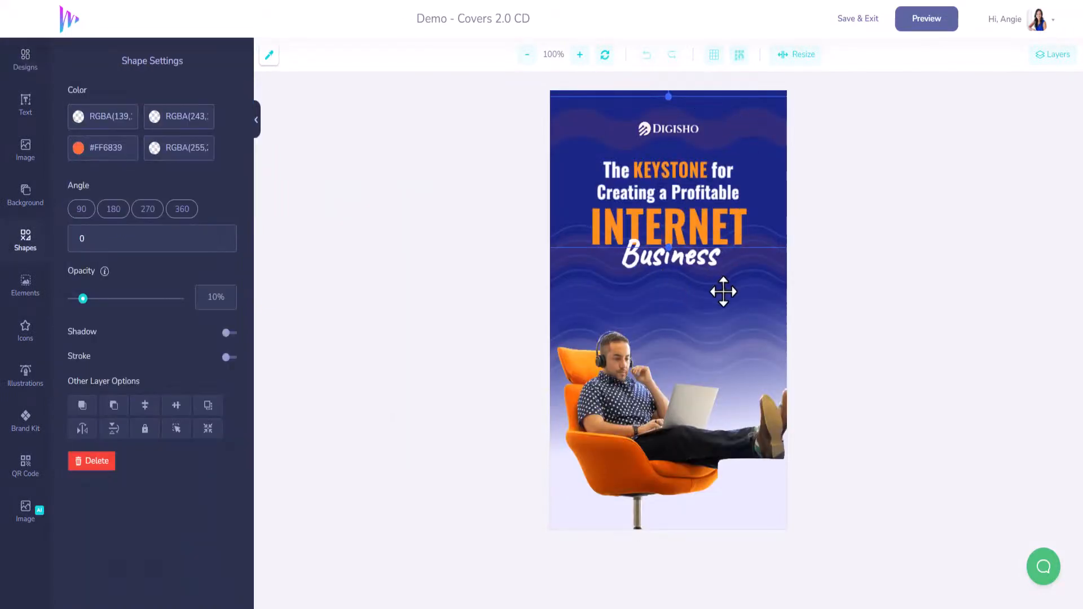
click(705, 355)
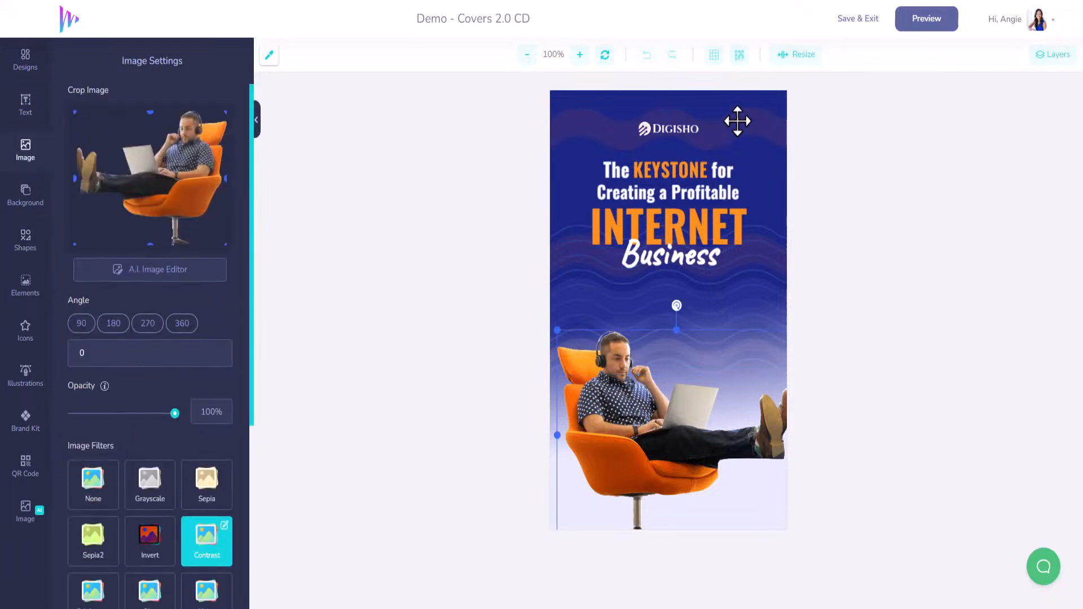
click(736, 122)
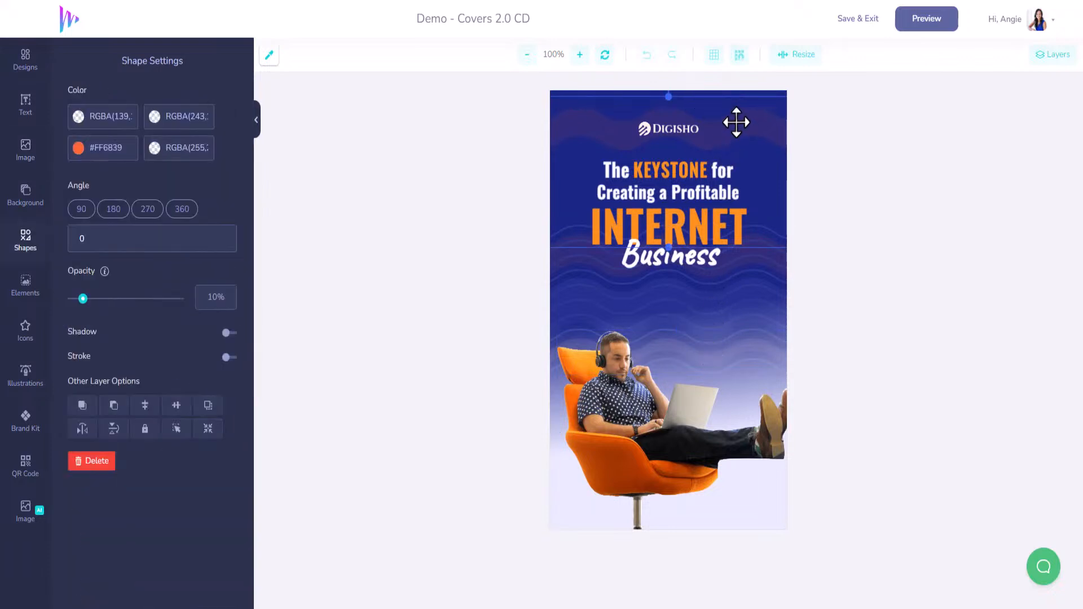
click(79, 148)
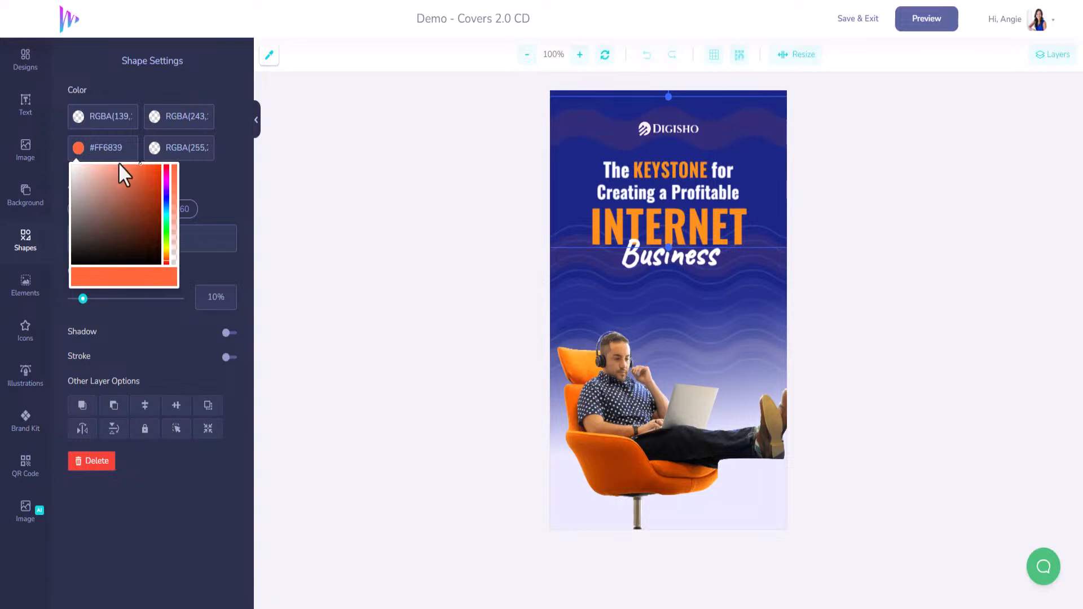
drag(122, 150, 99, 152)
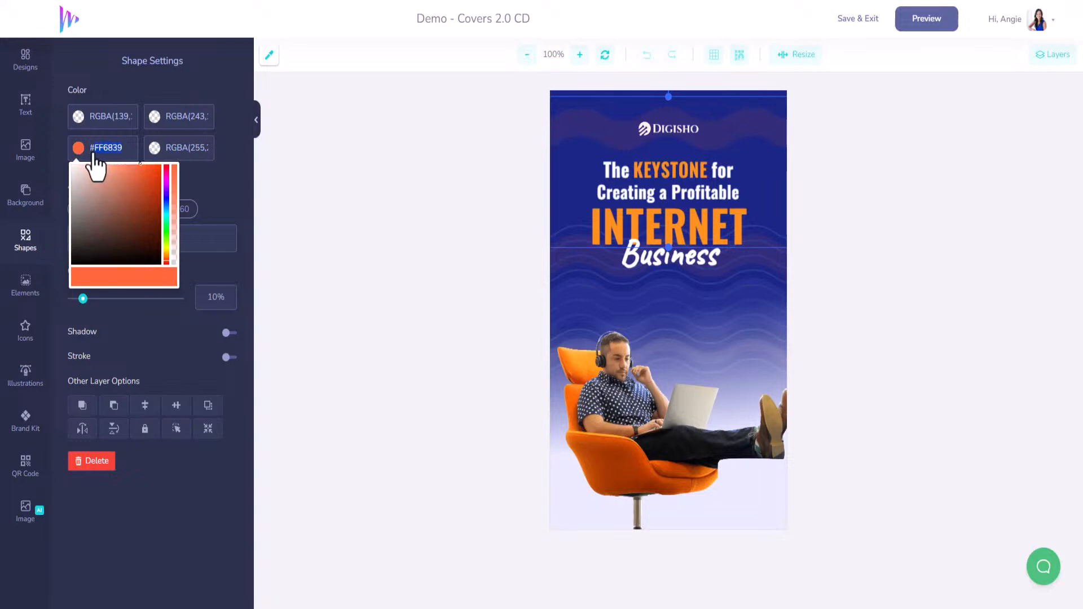
text(12D6DF)
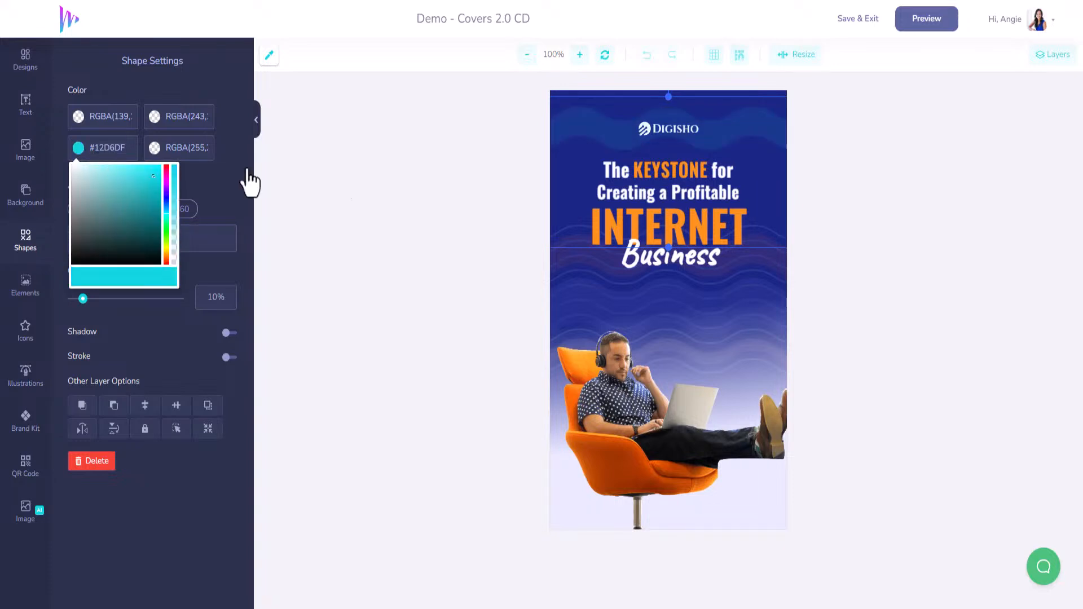
click(423, 200)
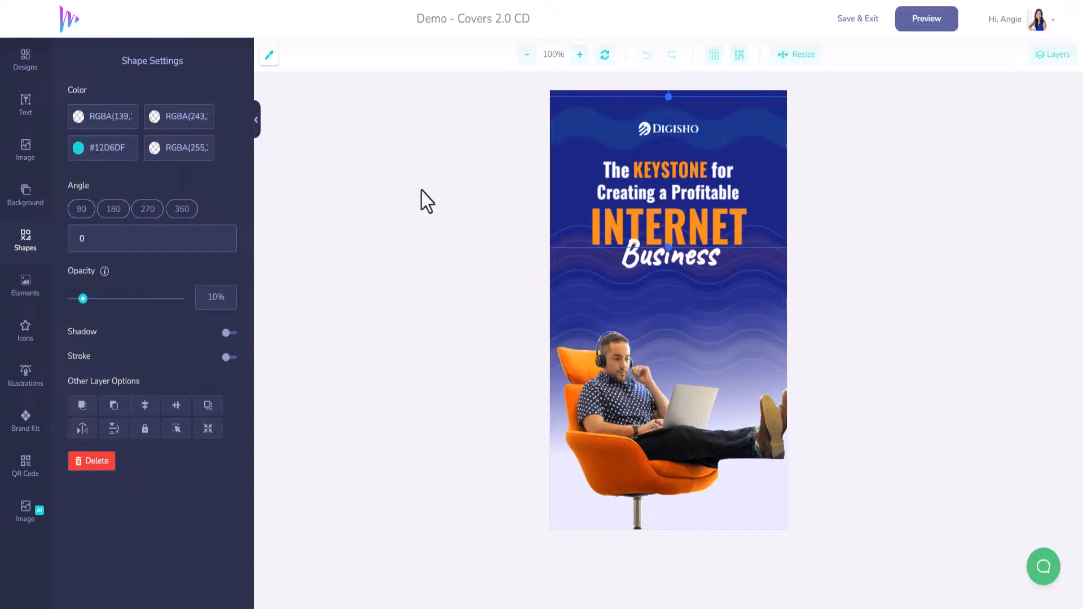
Step: Set the third color of the lower wave shape, behind the title, to #12D6DF
click(770, 280)
drag(124, 150, 94, 151)
text(12D6D)
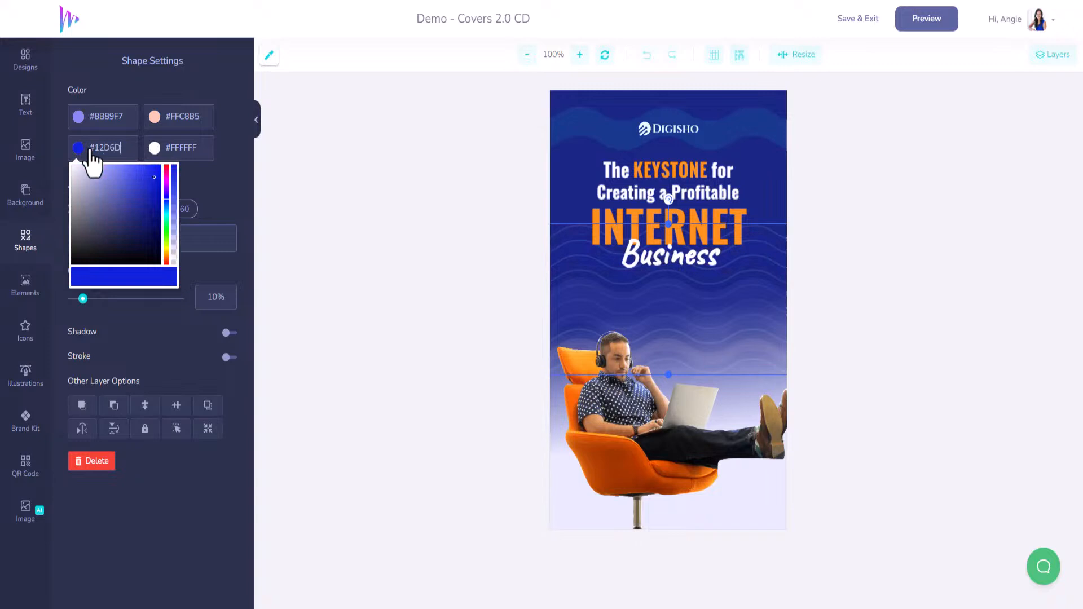
text(F)
click(496, 283)
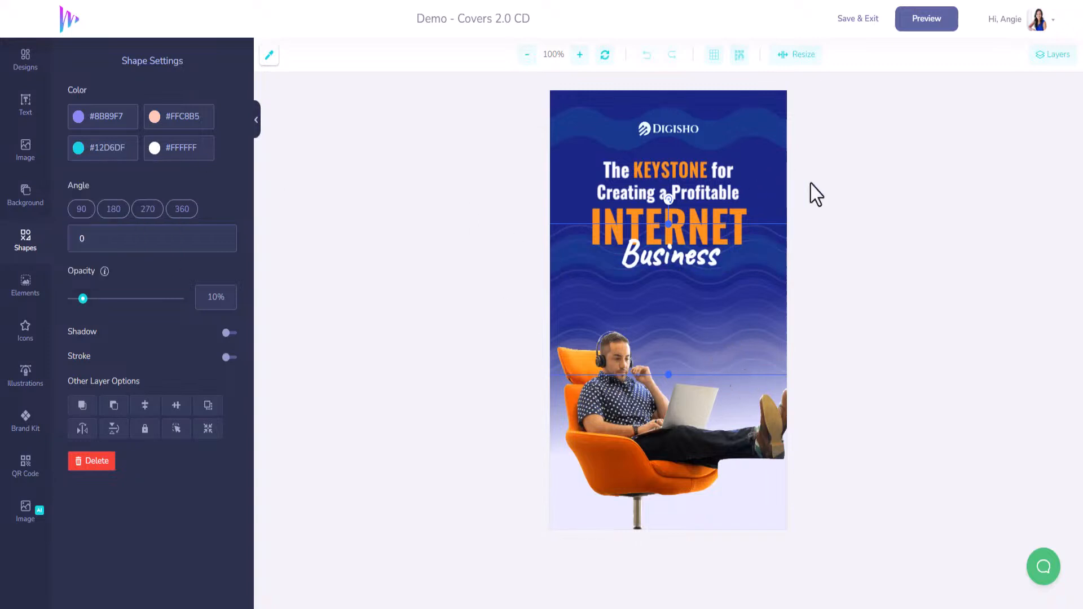
Step: Select the KEYSTONE text layer from the layer list and set its text color to #12D6DF
click(675, 177)
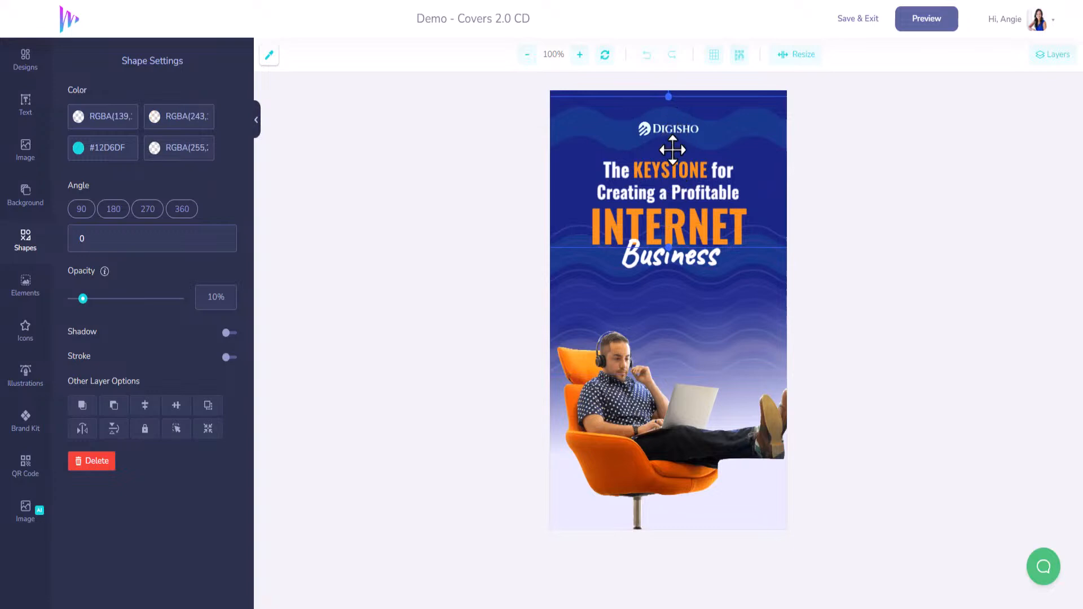
mouse_move(654, 202)
mouse_down()
mouse_move(563, 104)
mouse_move(623, 222)
mouse_move(634, 198)
mouse_up()
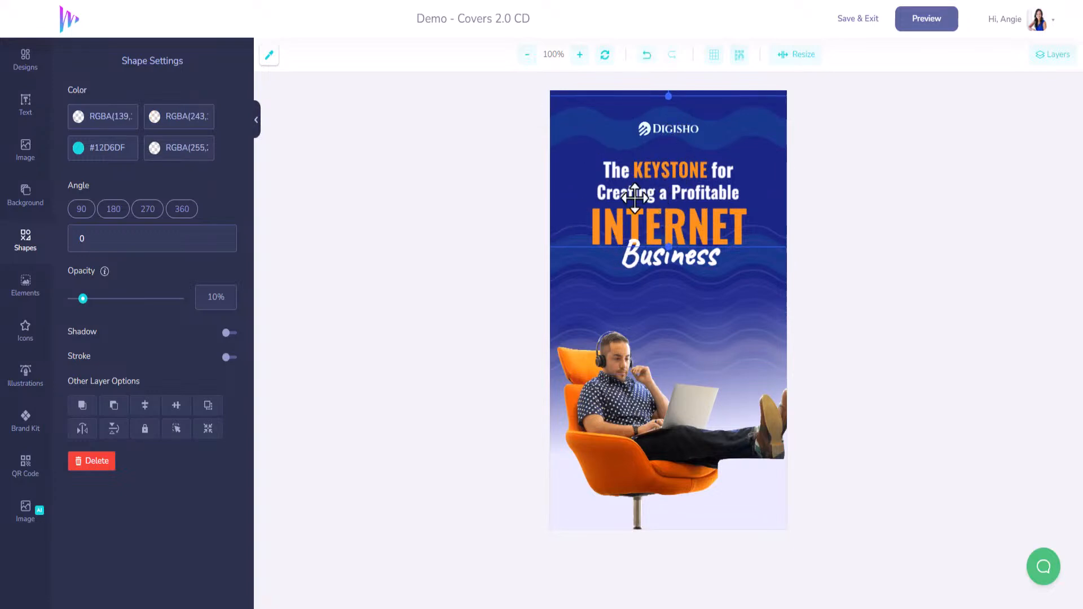
click(1050, 55)
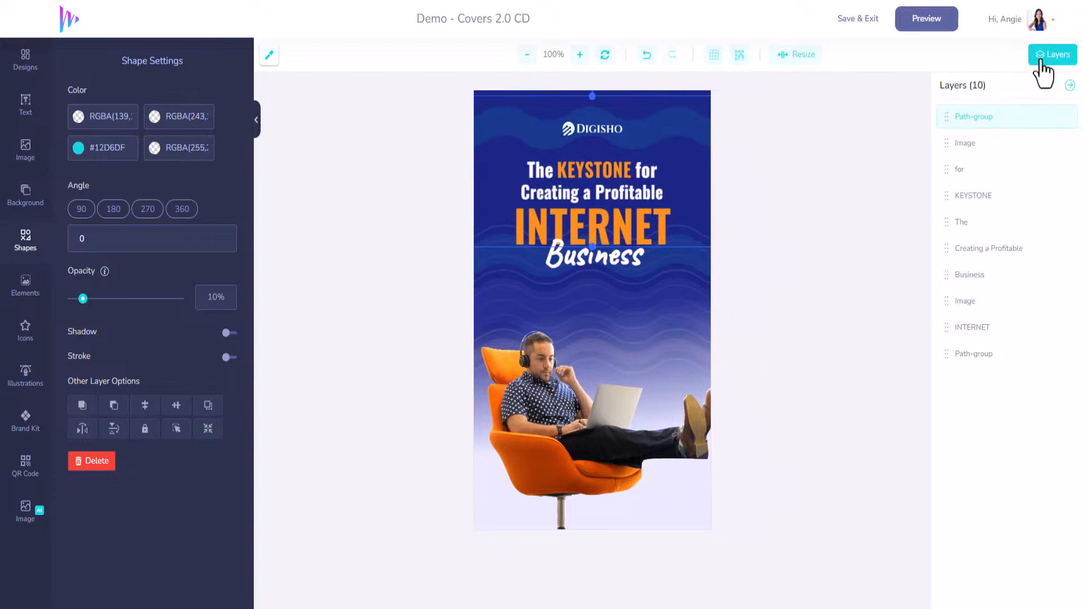
click(961, 197)
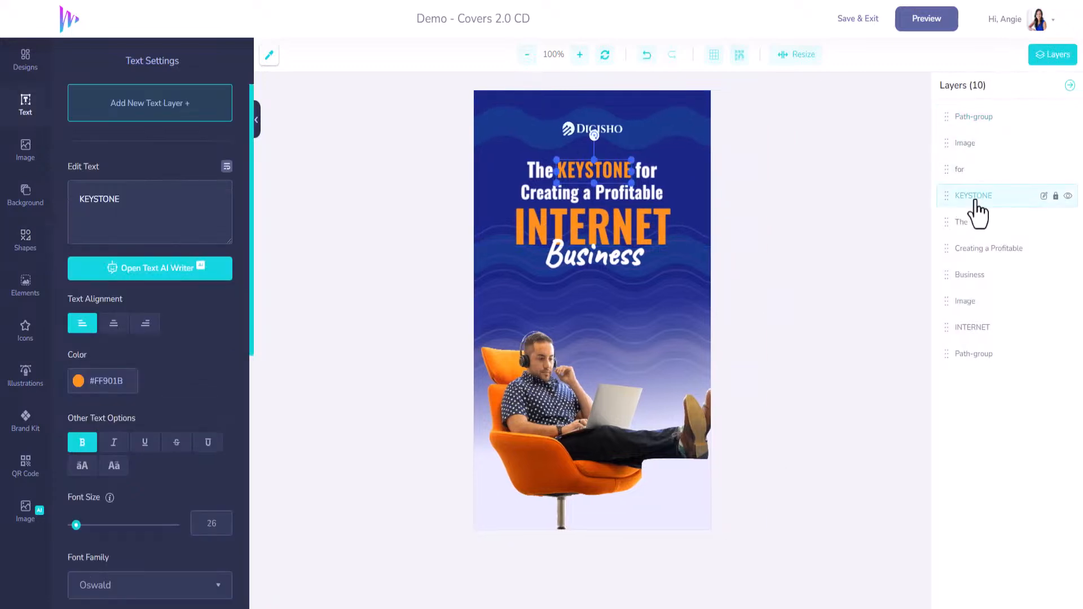
click(1068, 197)
click(1066, 196)
click(73, 373)
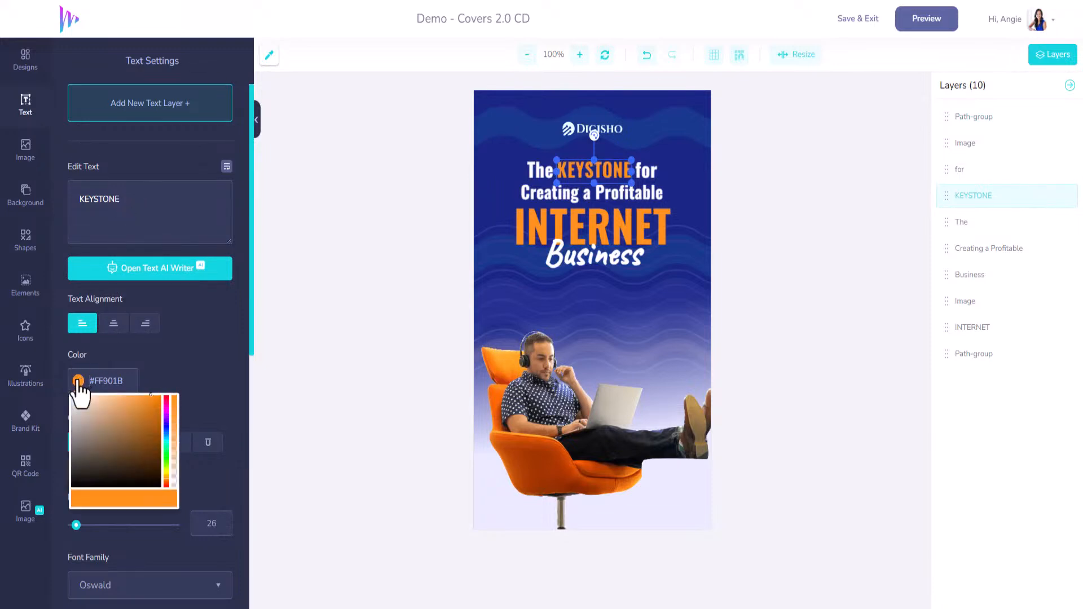
drag(125, 384, 91, 379)
key(ctrl+v)
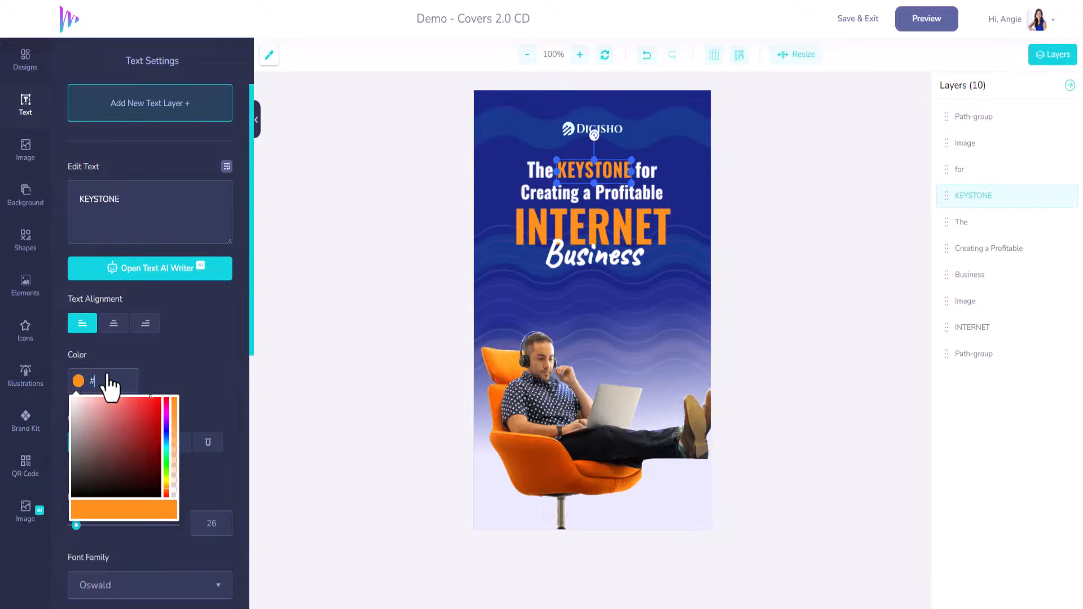
text(F)
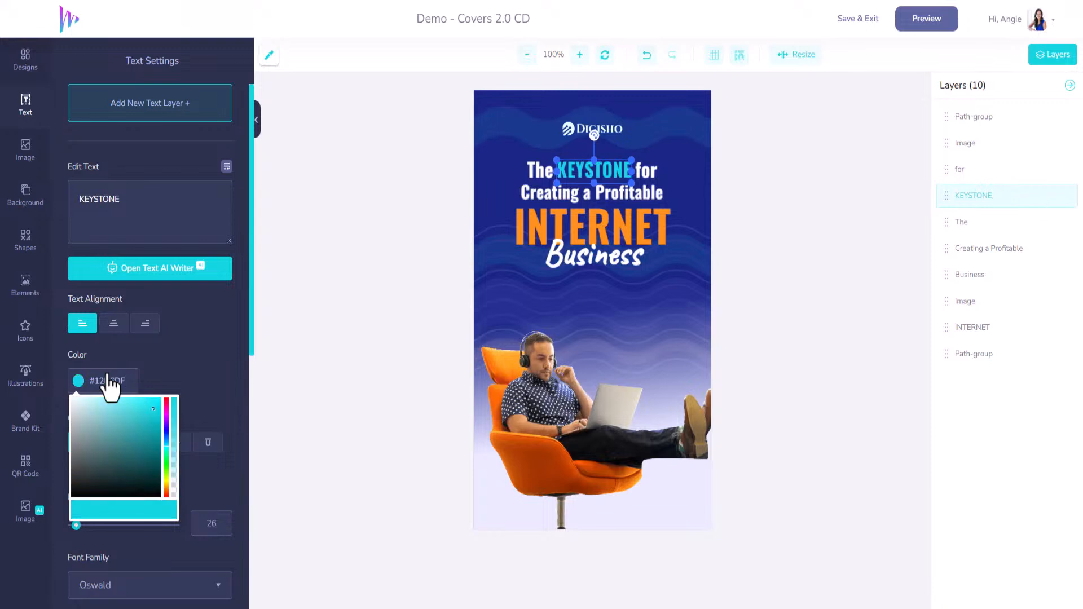
Step: Find the DIGISHO logo's image layer by toggling its visibility, and delete the logo from the front cover
click(611, 130)
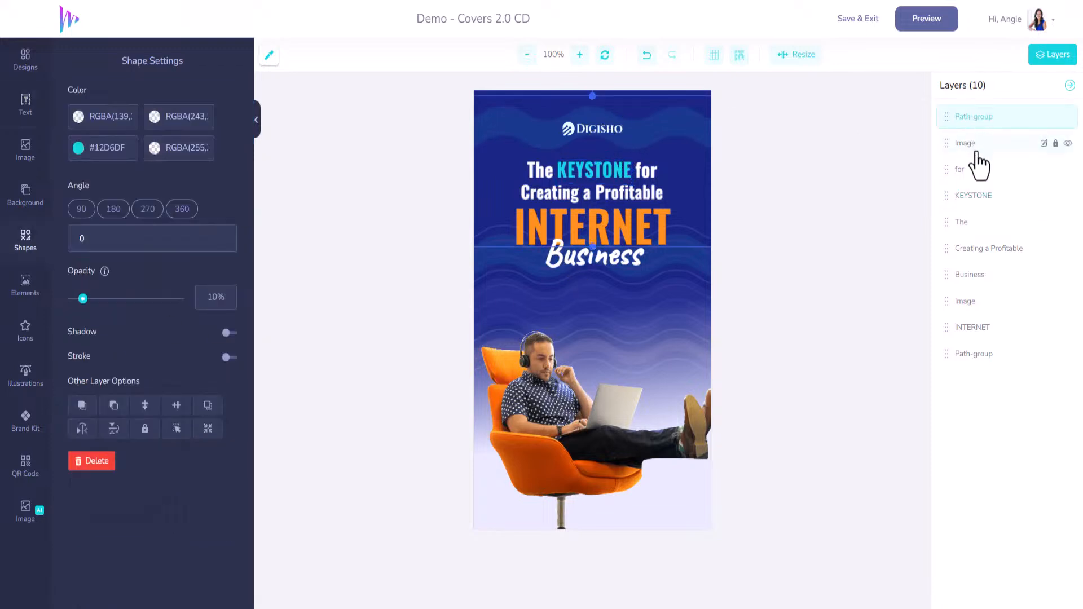
click(1067, 148)
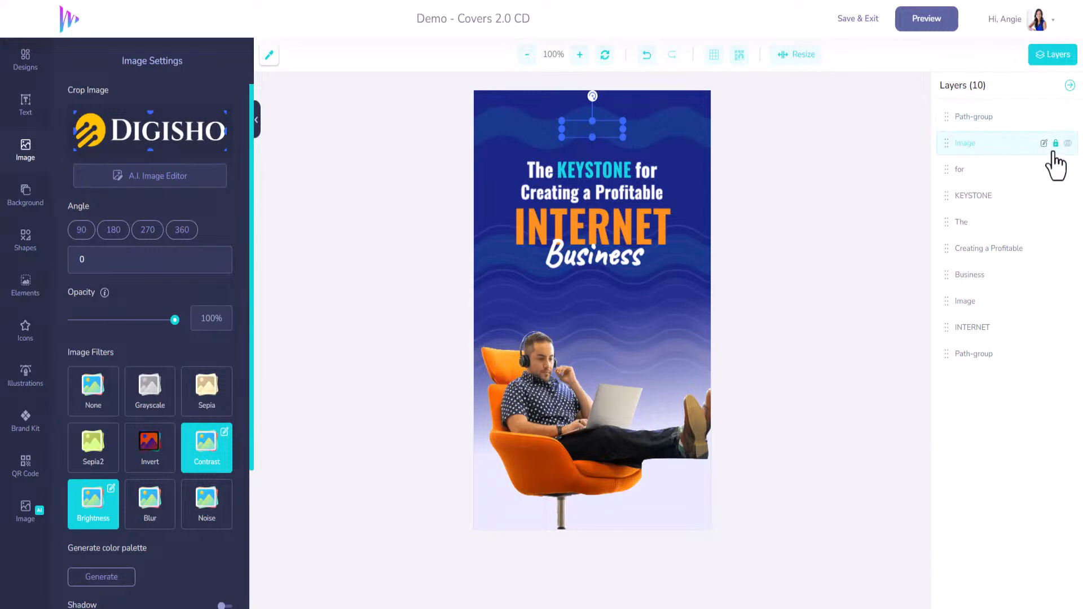
click(1068, 144)
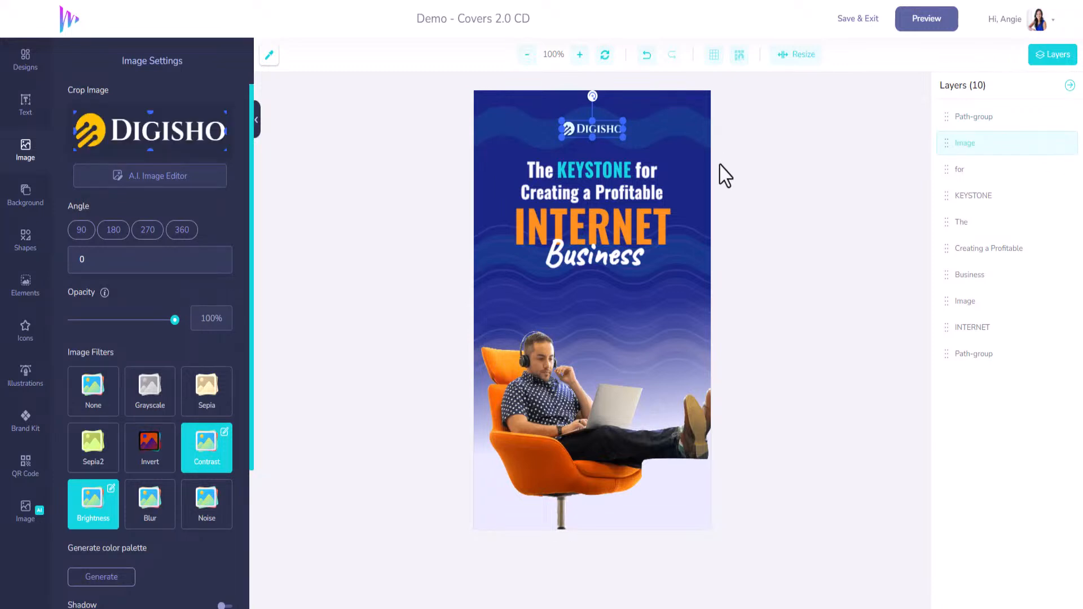
key(Delete)
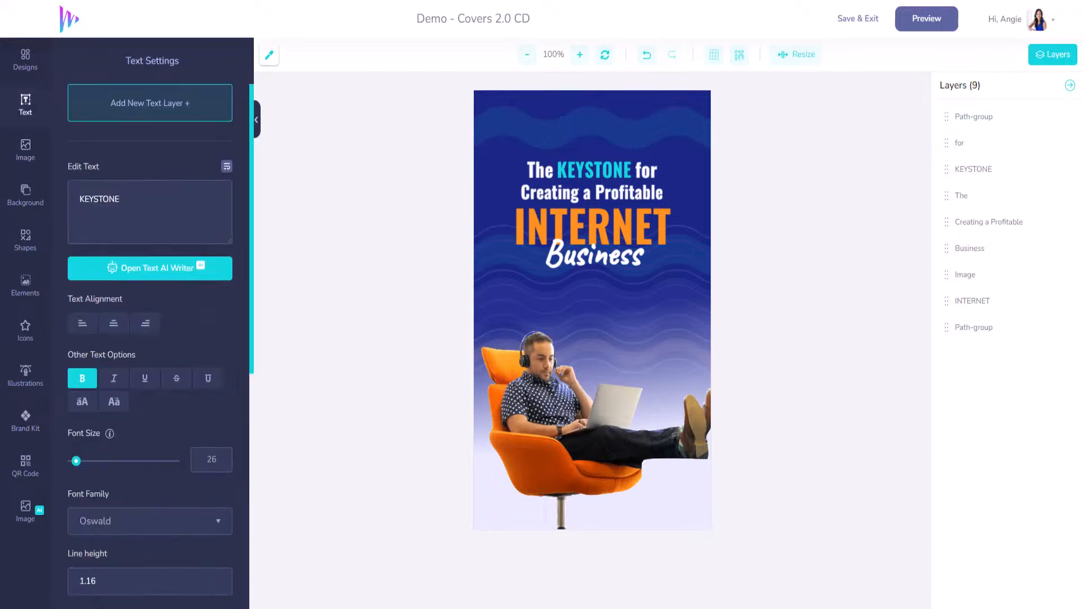
Step: Add the MarketersFM brand kit logo, shrink it, and center it above the title in place of the old logo
click(23, 429)
click(106, 176)
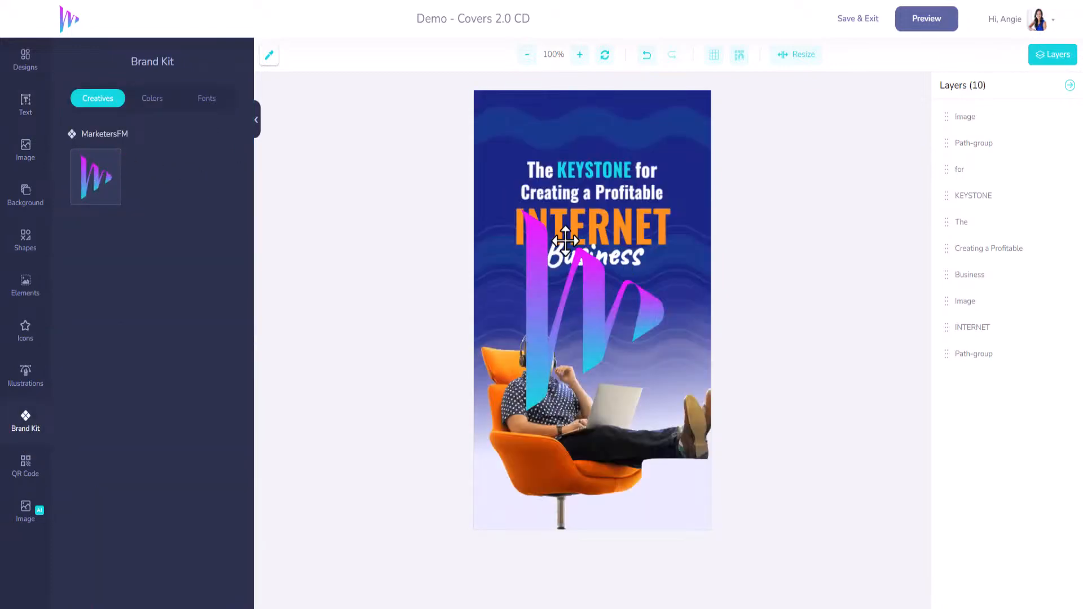
click(566, 240)
drag(481, 185, 591, 128)
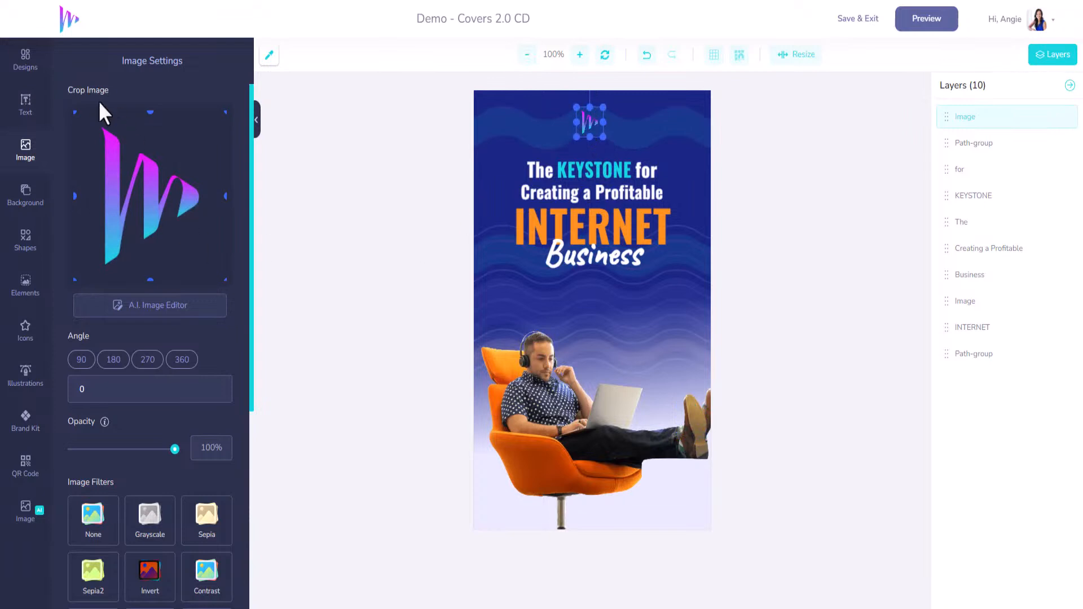
Step: Select the INTERNET text layer from the layer list and set its text color to #12D6DF
click(27, 65)
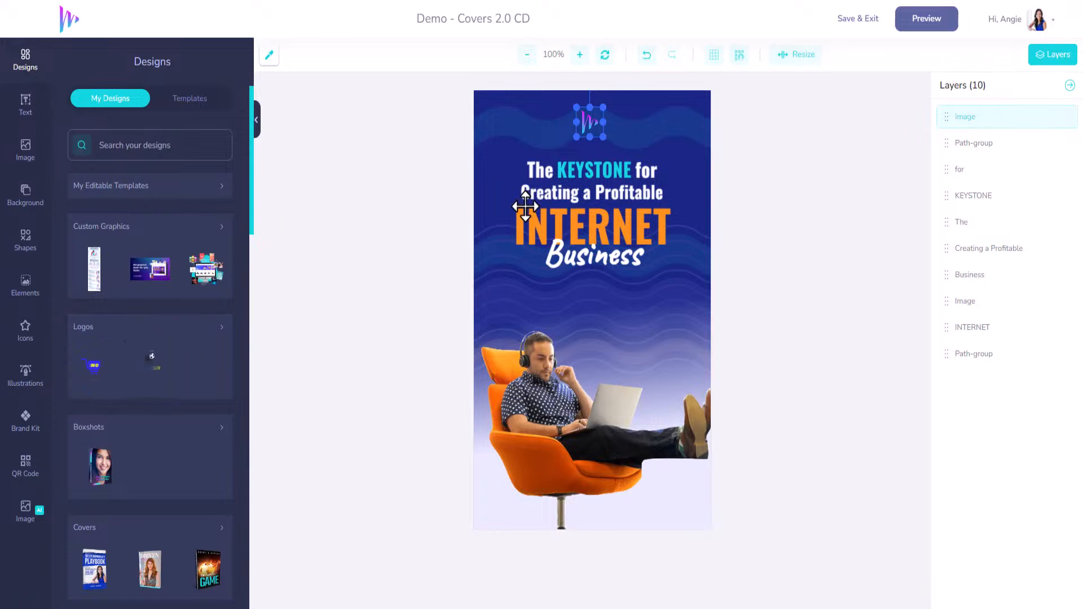
click(588, 231)
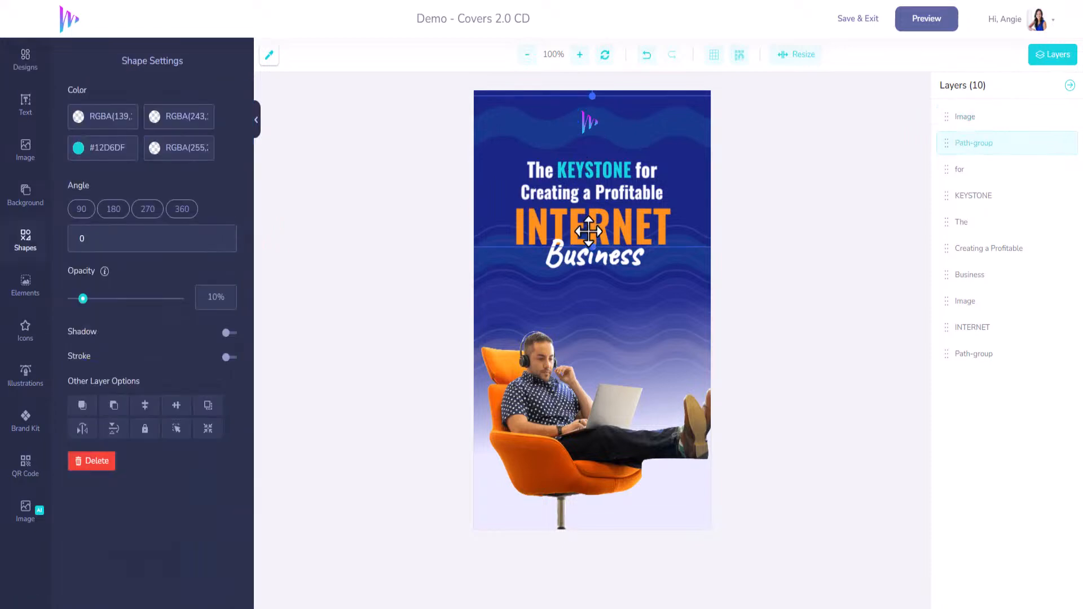
click(984, 329)
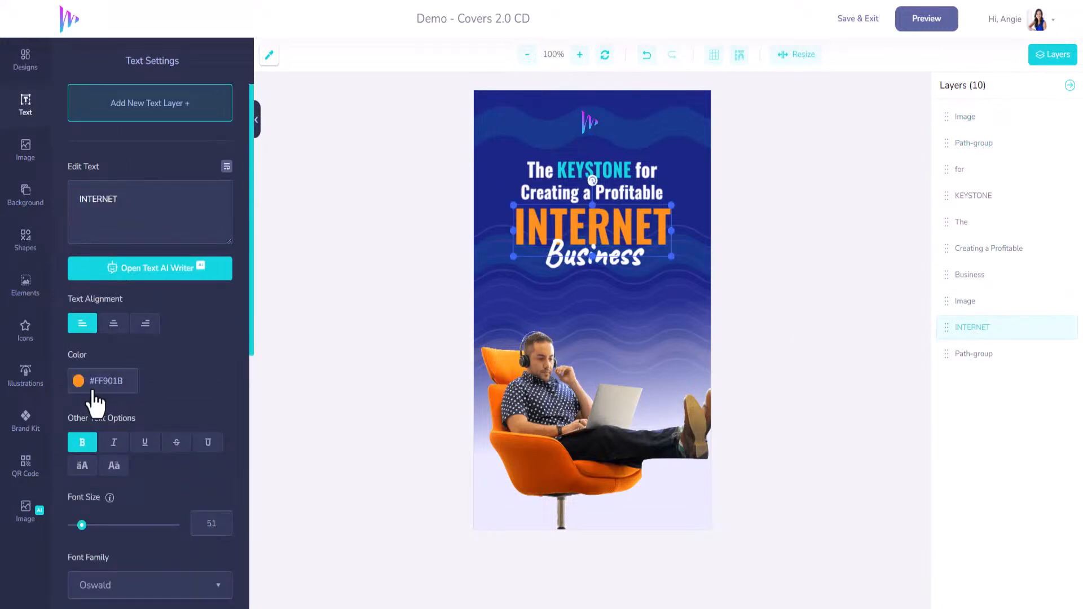
click(78, 381)
click(70, 401)
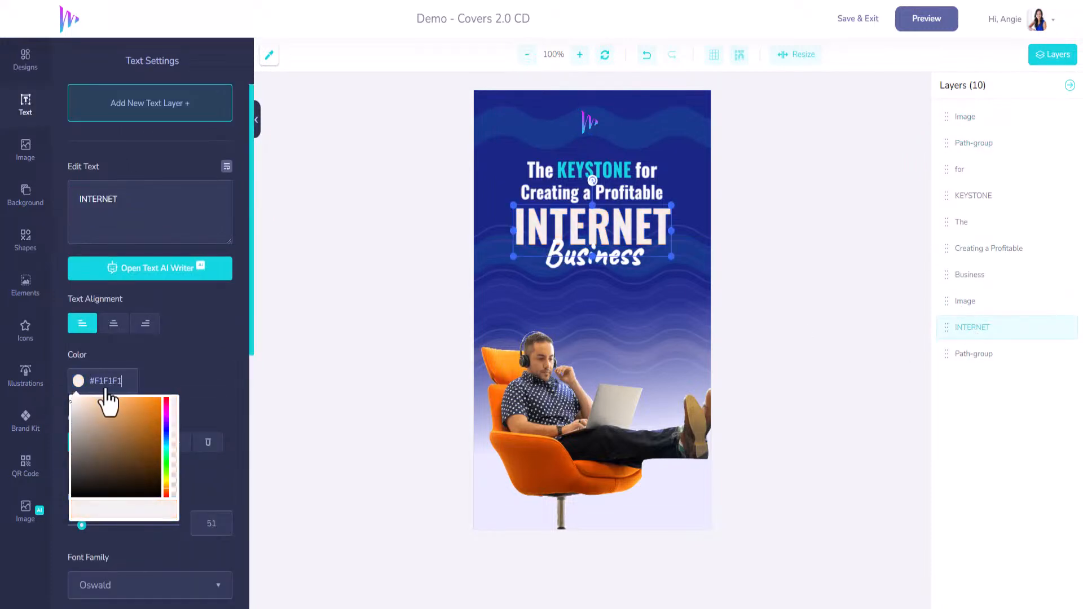
text(#12D6DF)
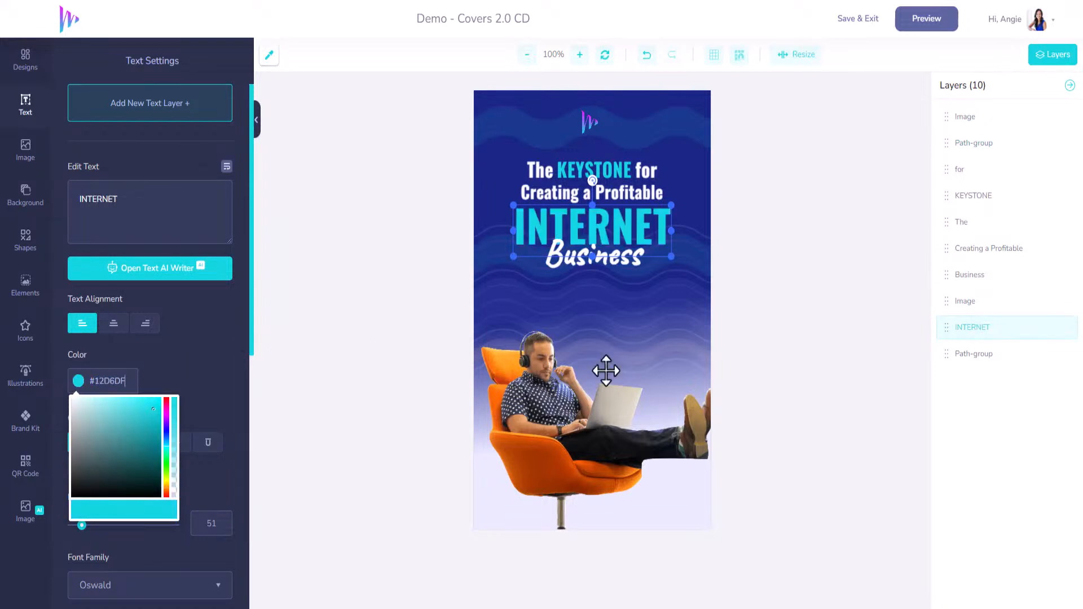
Step: Replace the man-in-orange-chair image on the front cover with the uploaded cutout of the woman on a white sofa
click(566, 442)
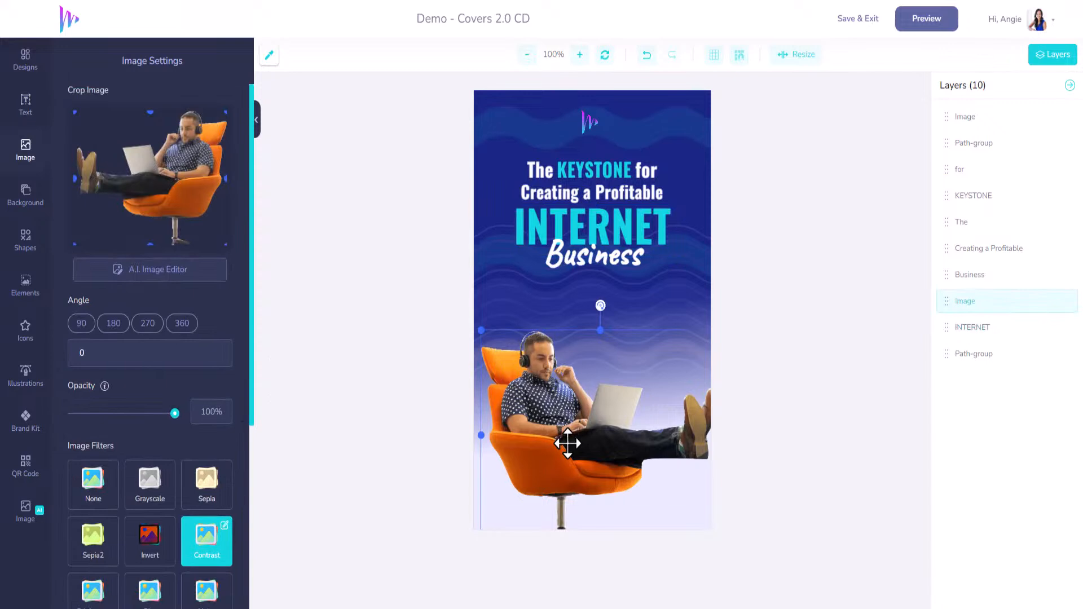
key(Delete)
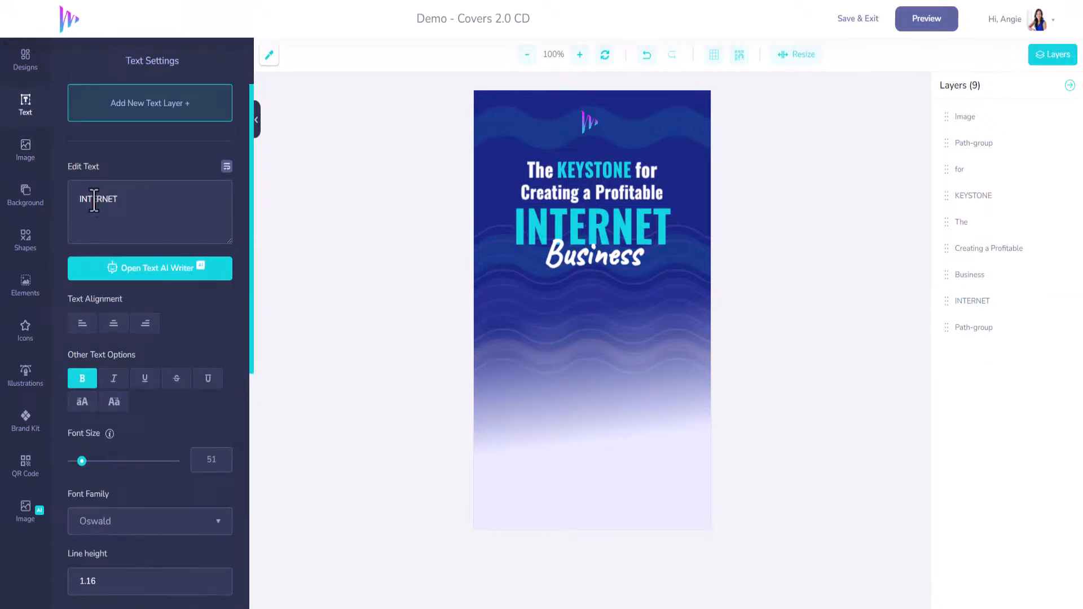
click(27, 161)
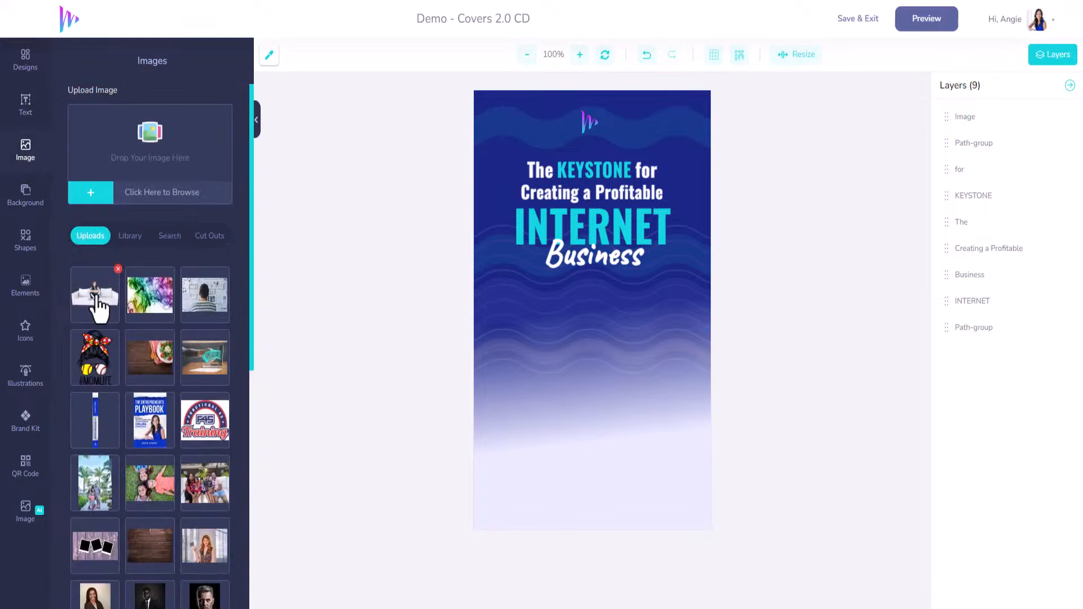
click(99, 300)
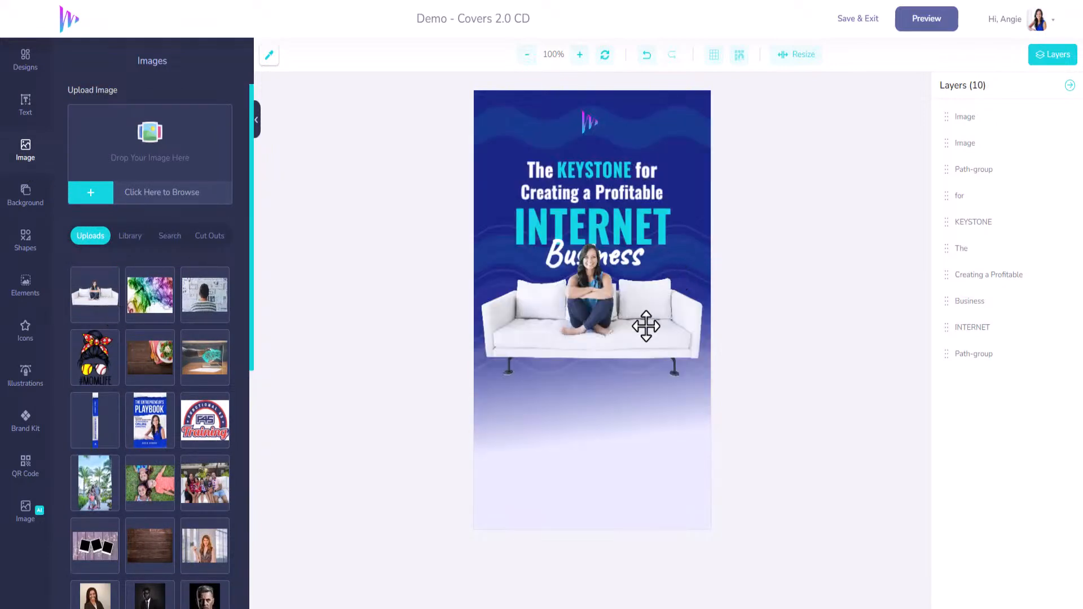
Step: Enlarge the sofa image, center the woman below the title to fill the lower cover, and save and exit the front artwork
click(691, 379)
drag(704, 380, 776, 429)
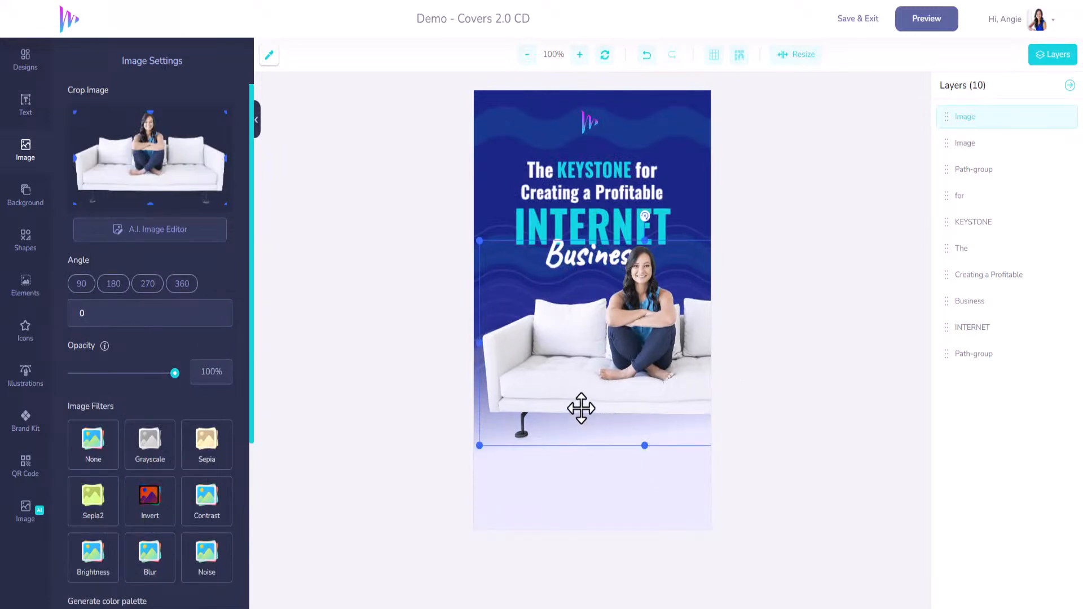
drag(602, 353, 545, 444)
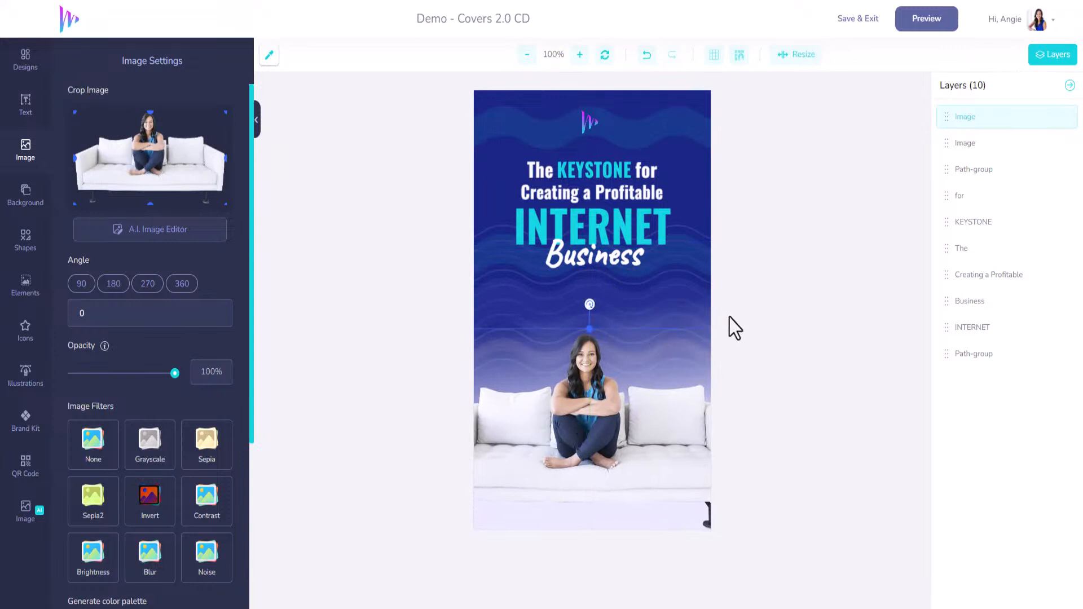
drag(608, 387, 619, 333)
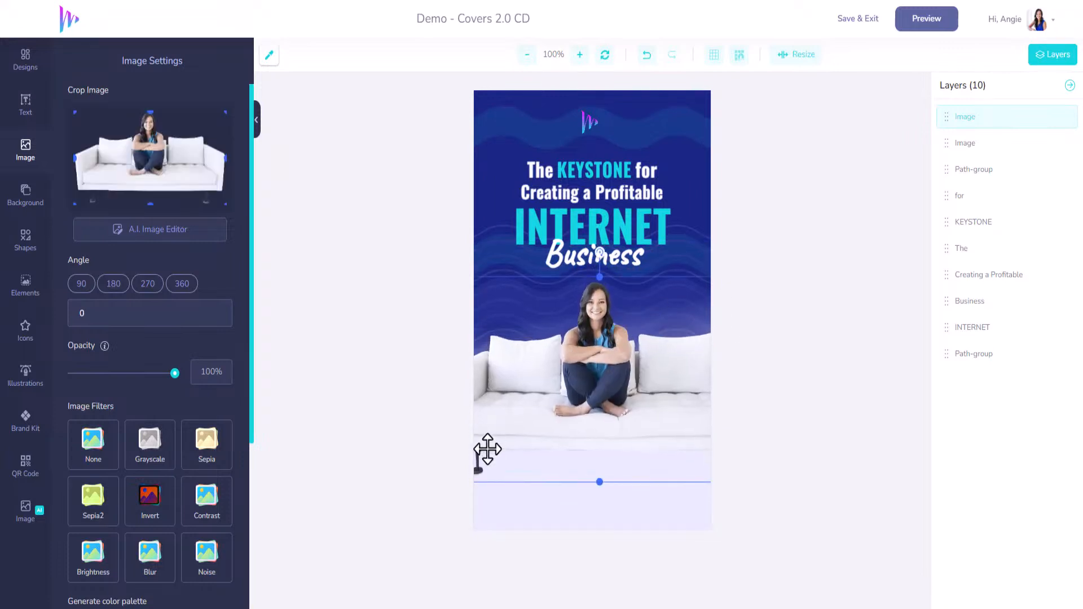
drag(589, 418, 578, 416)
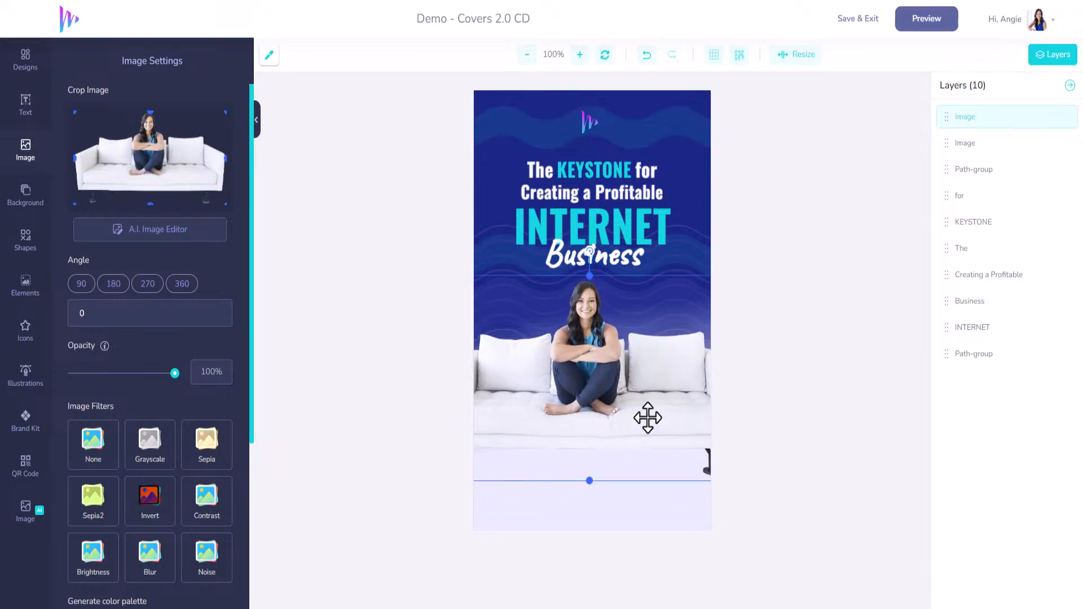
drag(648, 419, 576, 414)
drag(683, 477, 825, 571)
drag(633, 459, 635, 455)
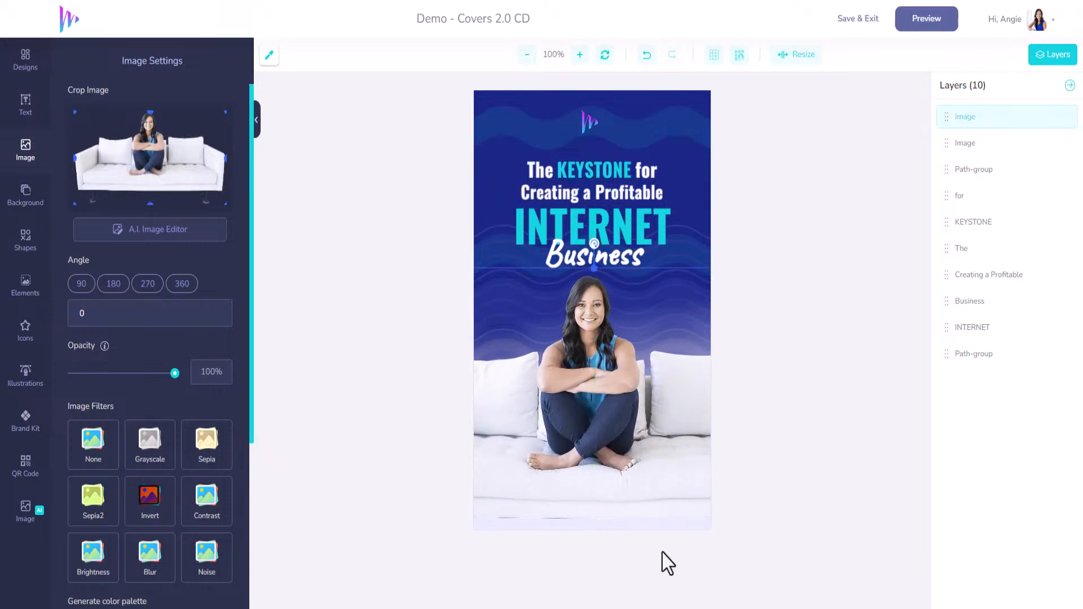
click(864, 19)
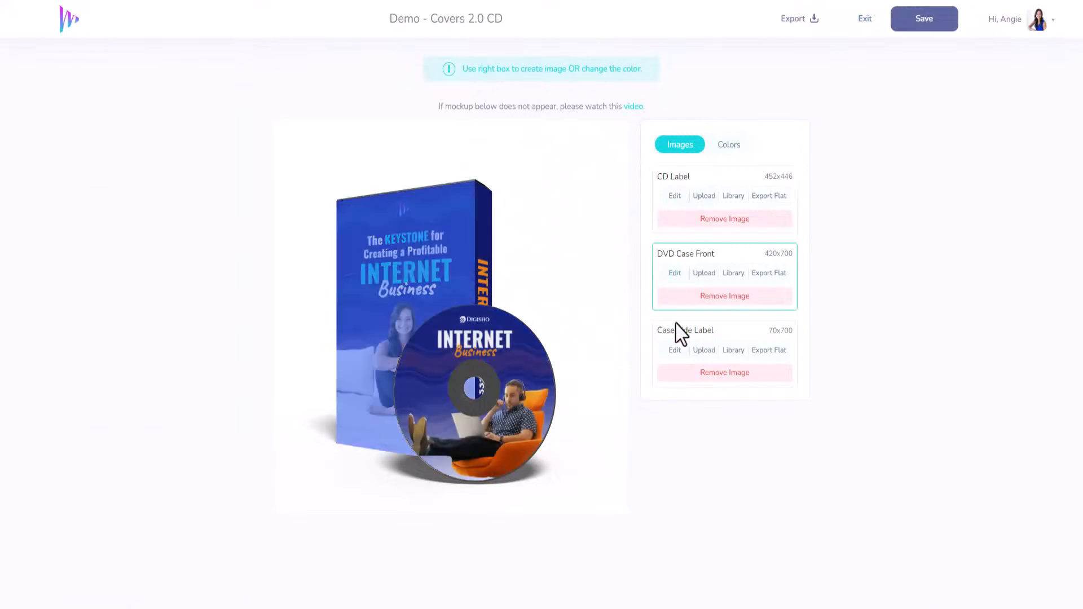
Step: Edit the Case Side Label, recolor its INTERNET text with the brand kit's turquoise, and save and exit
click(675, 353)
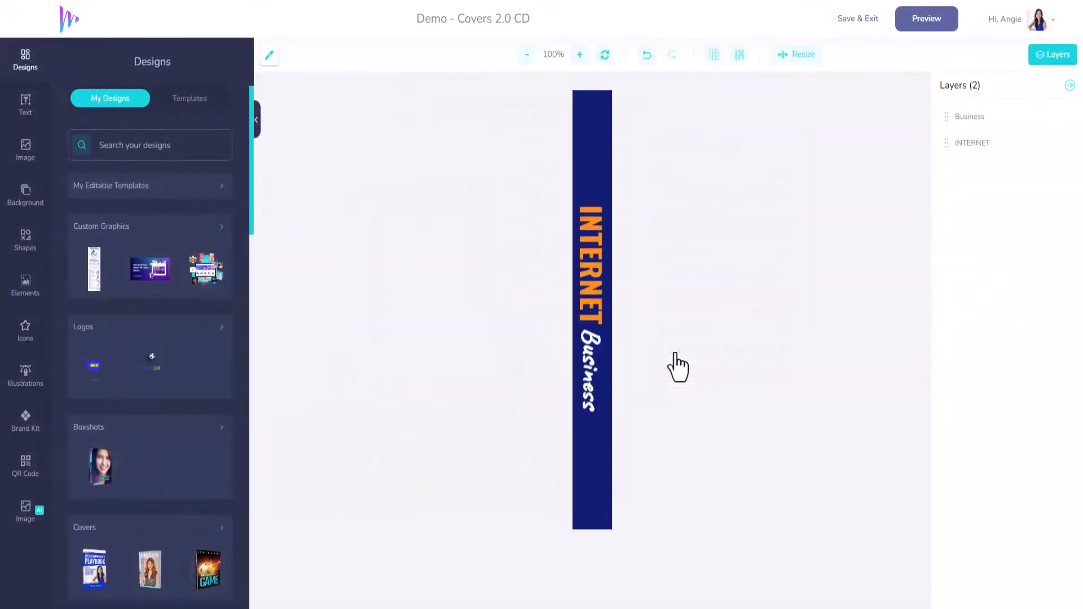
click(588, 255)
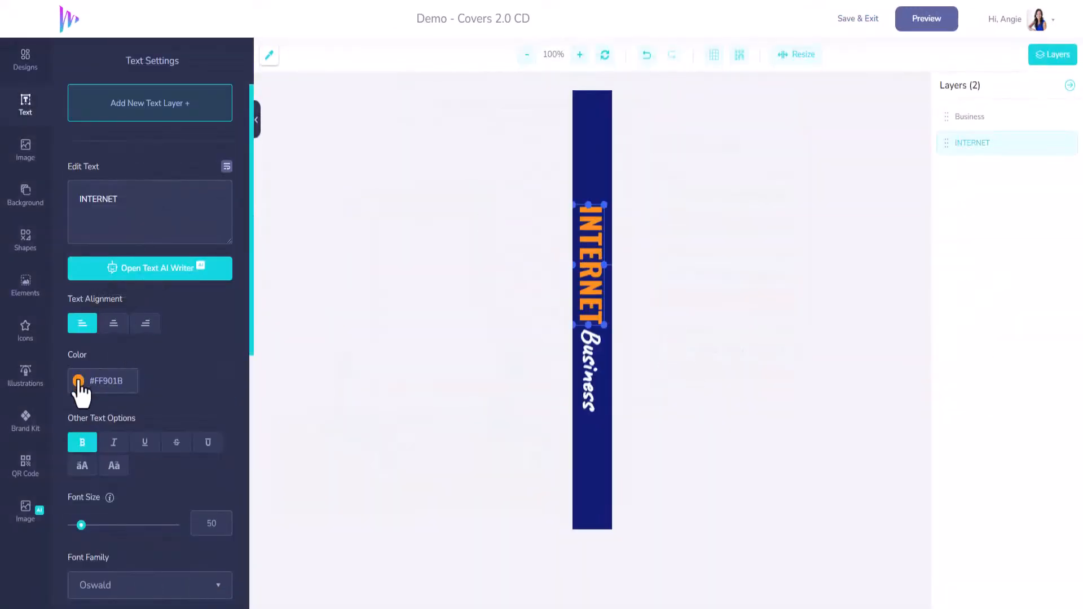
click(27, 424)
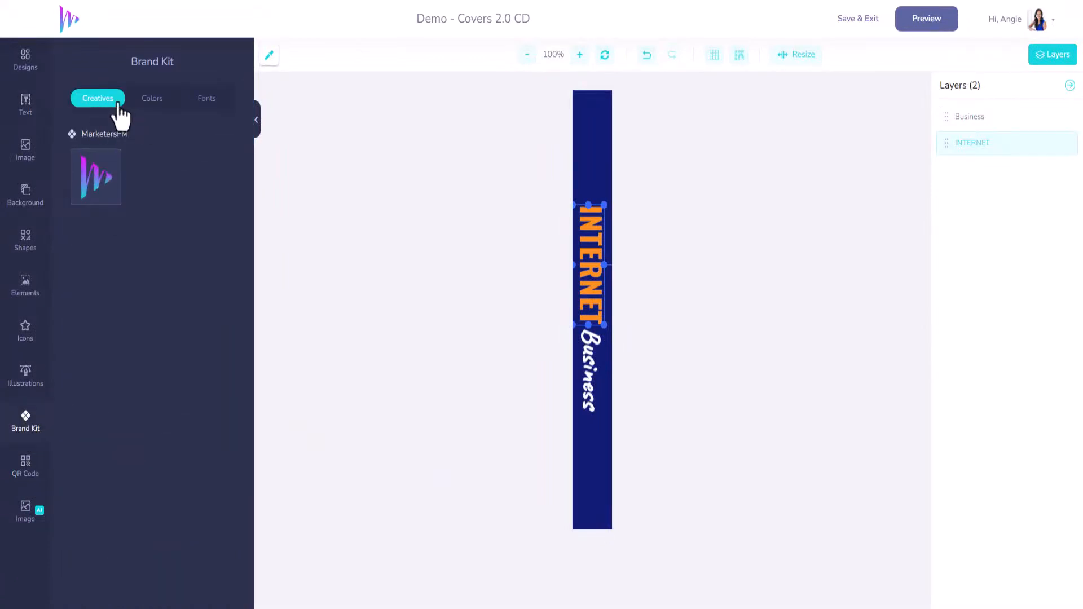
click(148, 100)
click(80, 176)
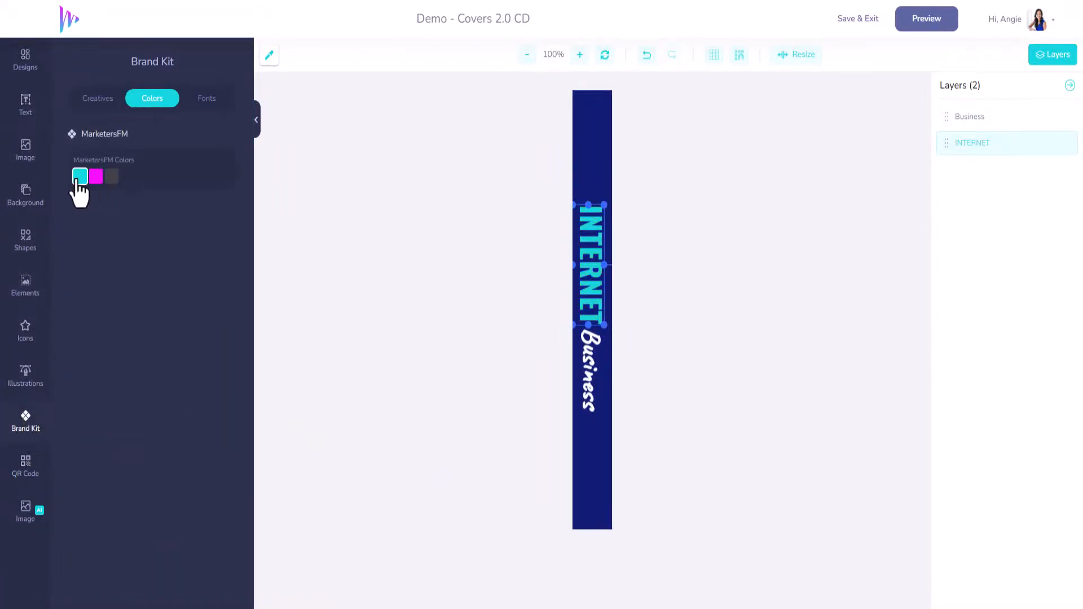
click(859, 22)
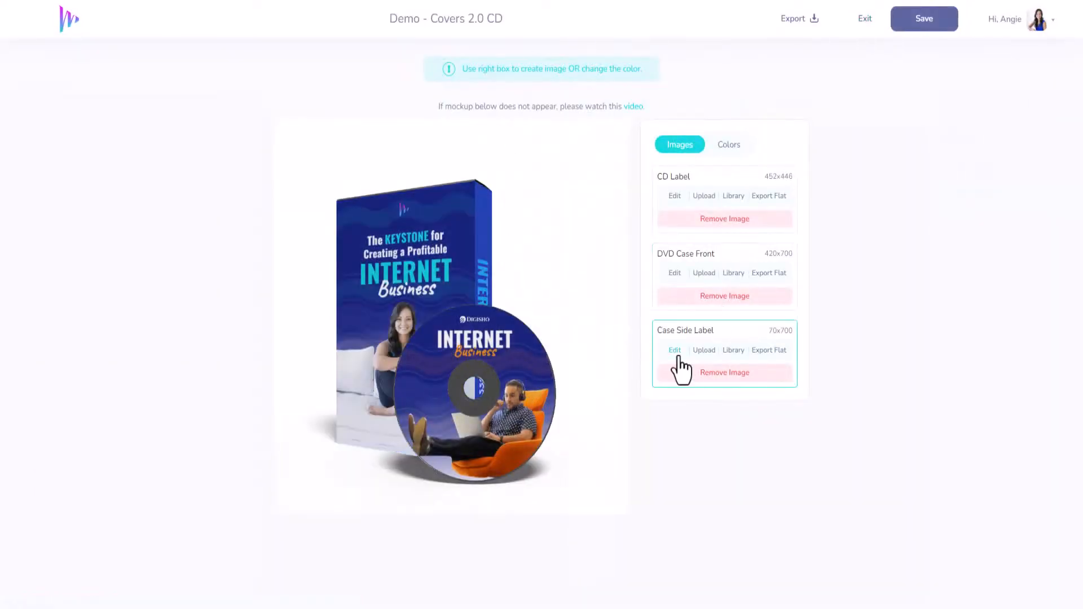
Step: Open the CD Label artwork and replace the man-in-chair image with the uploaded woman-on-sofa cutout
click(675, 197)
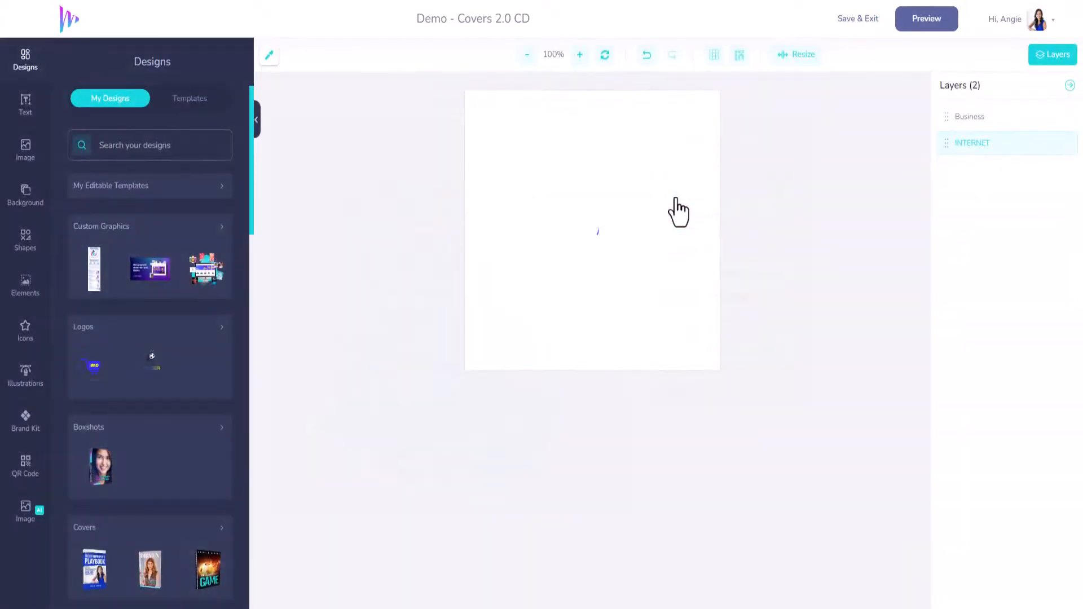
click(673, 269)
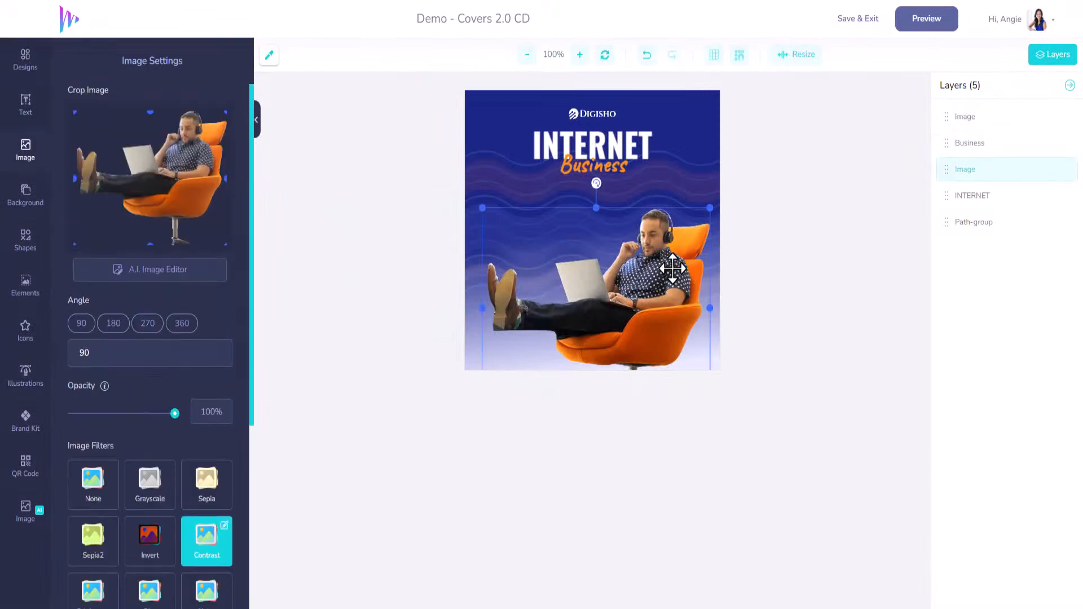
key(Delete)
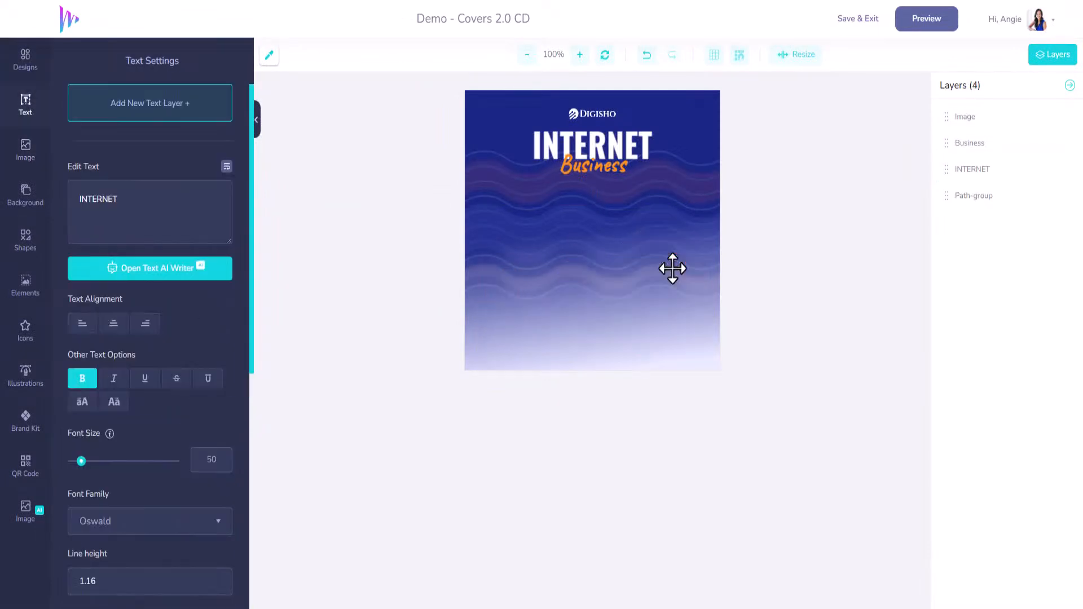
click(22, 156)
click(93, 298)
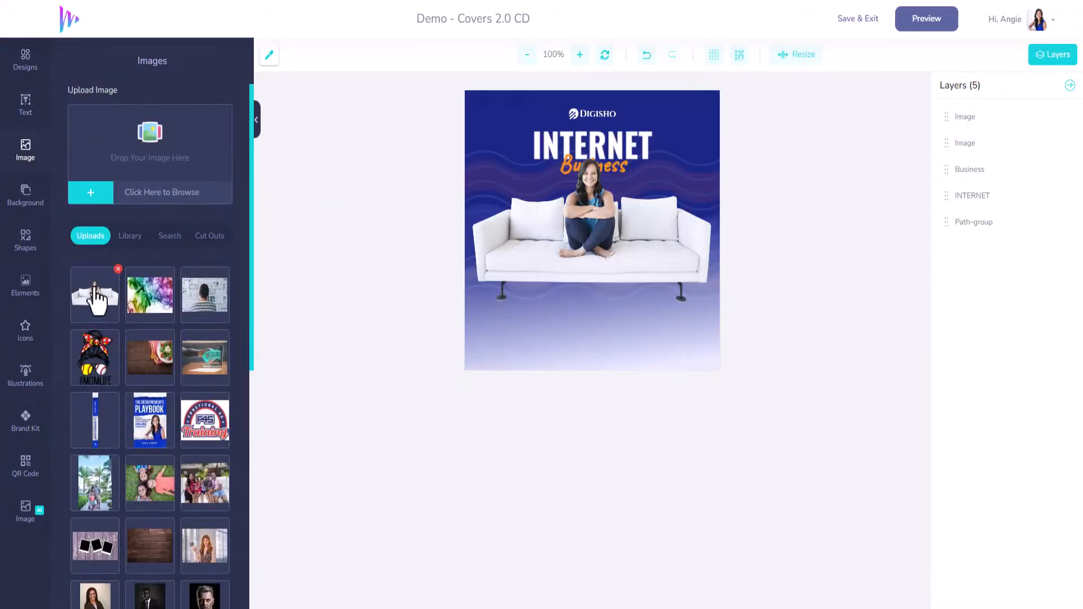
Step: Enlarge the sofa image on the CD label and position it so the woman sits at the lower right of the artwork
click(511, 279)
drag(468, 305, 361, 388)
drag(574, 254, 717, 288)
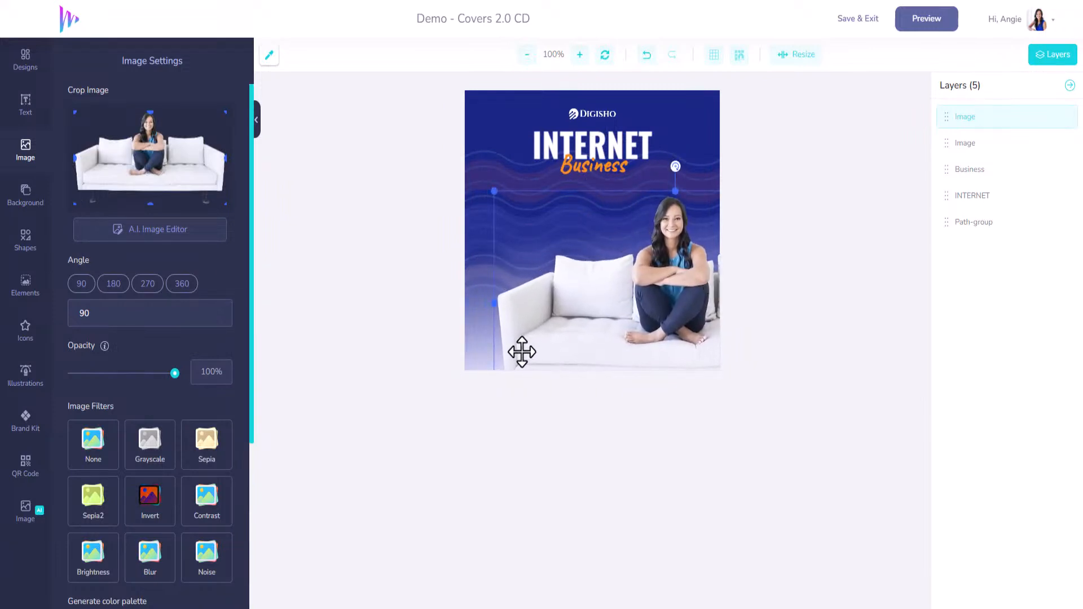
drag(496, 191, 461, 147)
drag(590, 254, 623, 273)
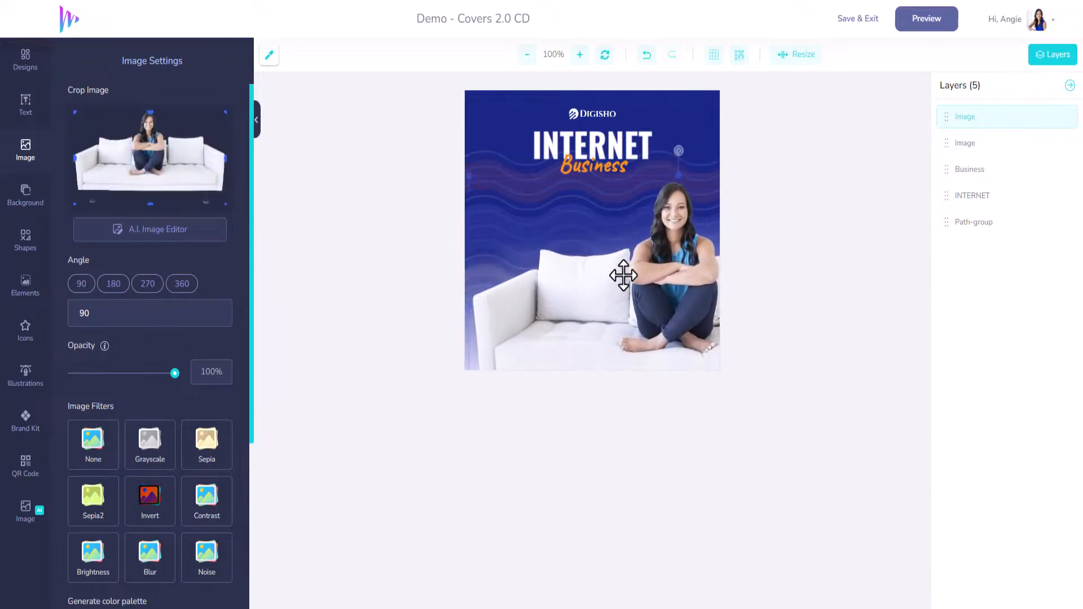
Step: Recolor the Business text on the CD label with the brand kit's turquoise
click(592, 165)
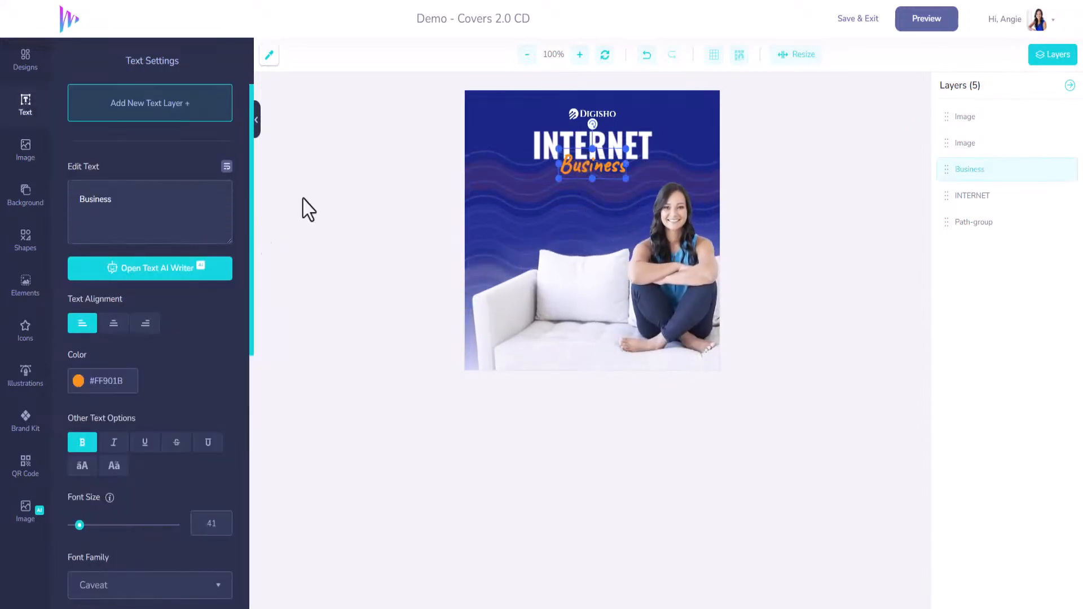
click(97, 389)
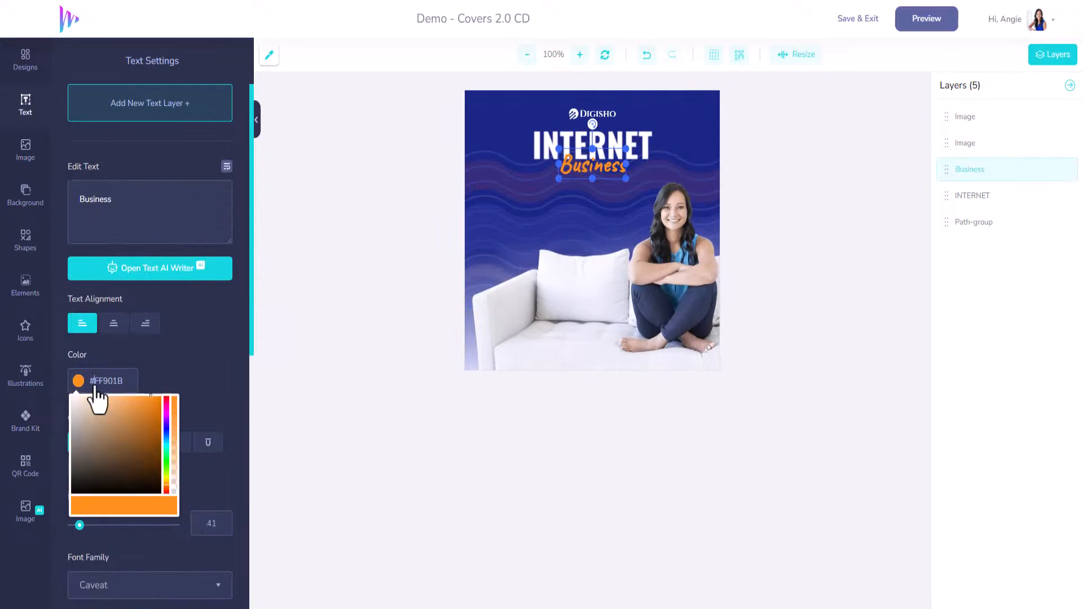
click(27, 428)
click(80, 176)
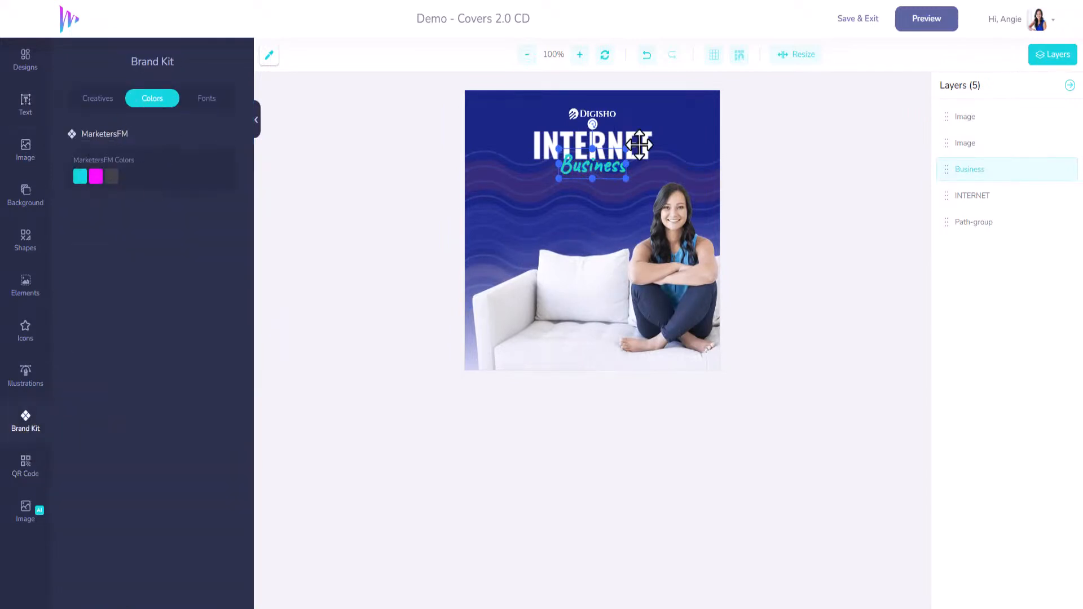
Step: Replace the Digisho logo on the CD label with the brand kit's MarketersFM logo, shrunk and centered above the INTERNET text
click(633, 136)
click(596, 111)
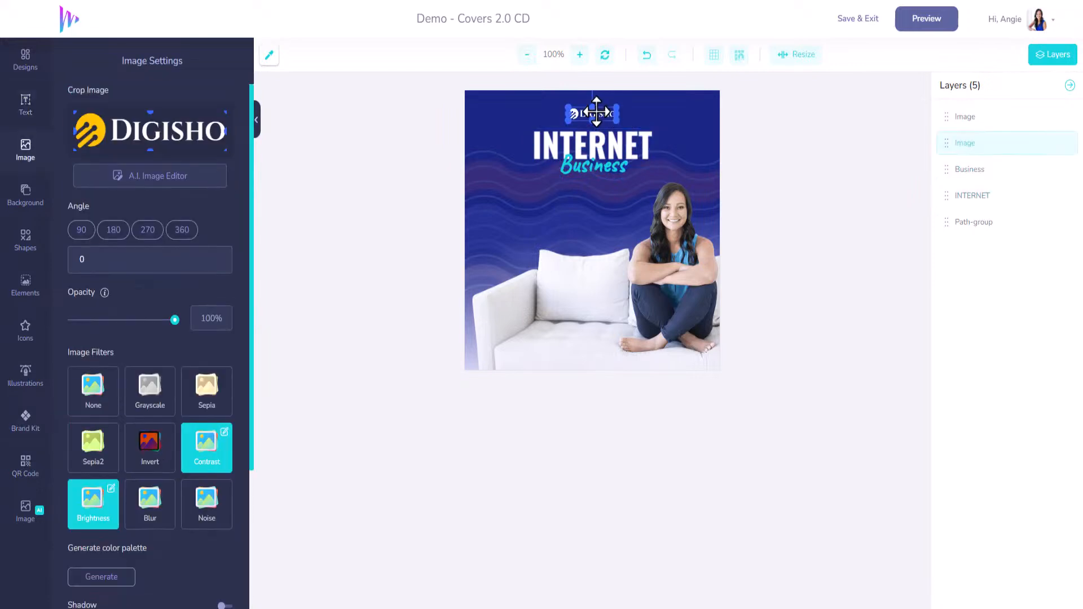
key(Delete)
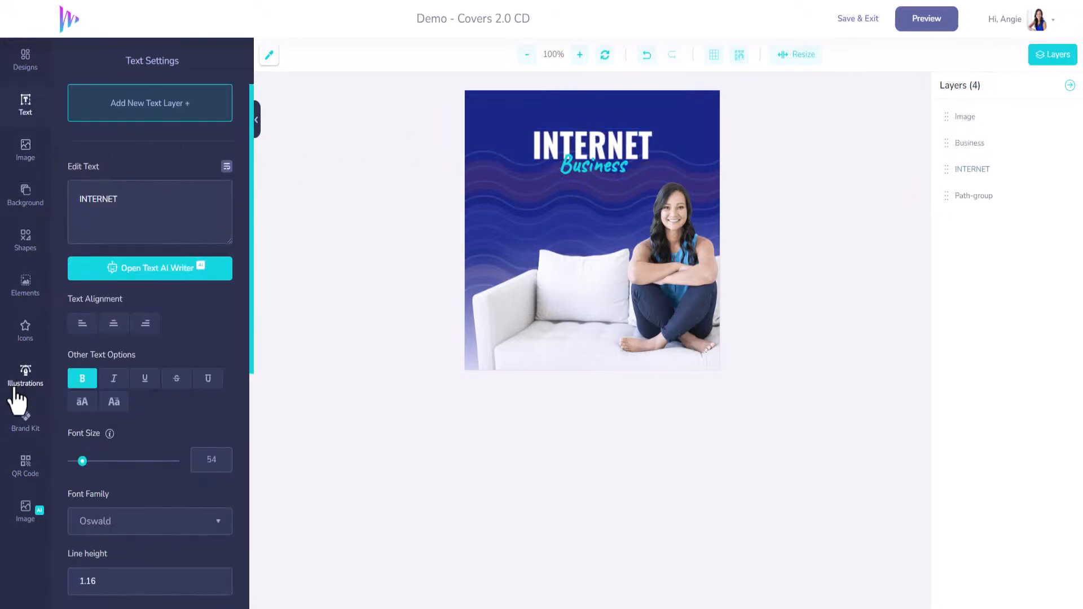
click(25, 421)
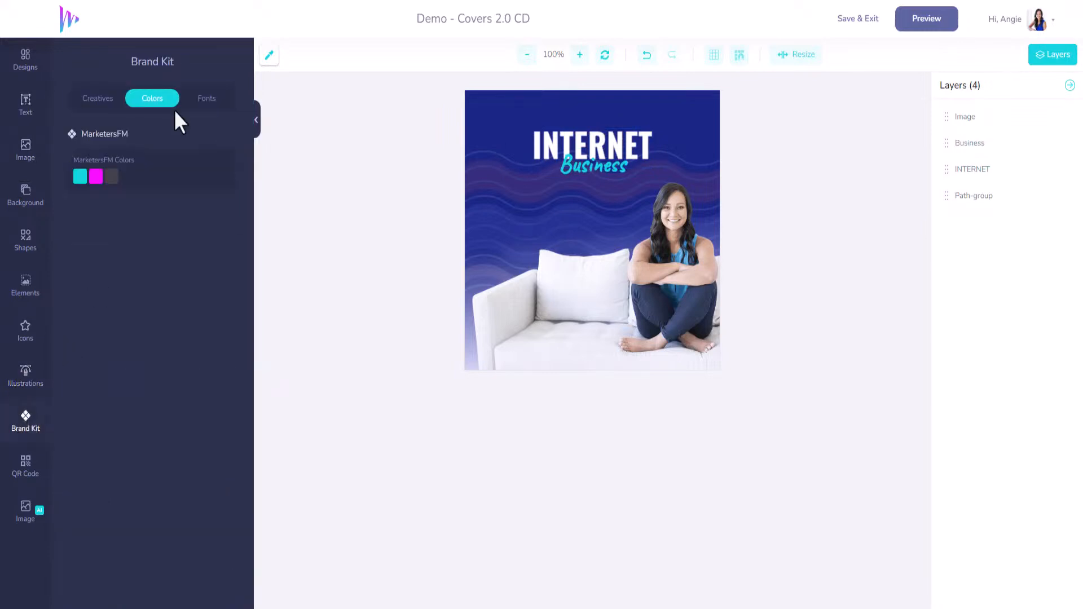
click(105, 101)
click(98, 186)
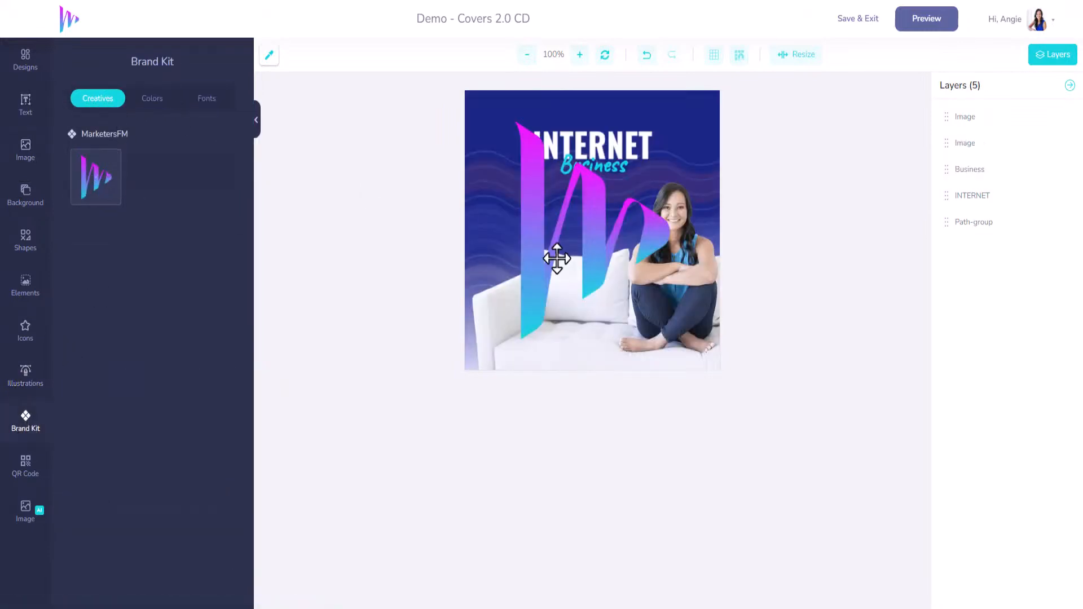
click(534, 205)
drag(471, 97, 591, 116)
Step: Recolor the blue in the CD label's wave pattern to #12D6DF
click(702, 184)
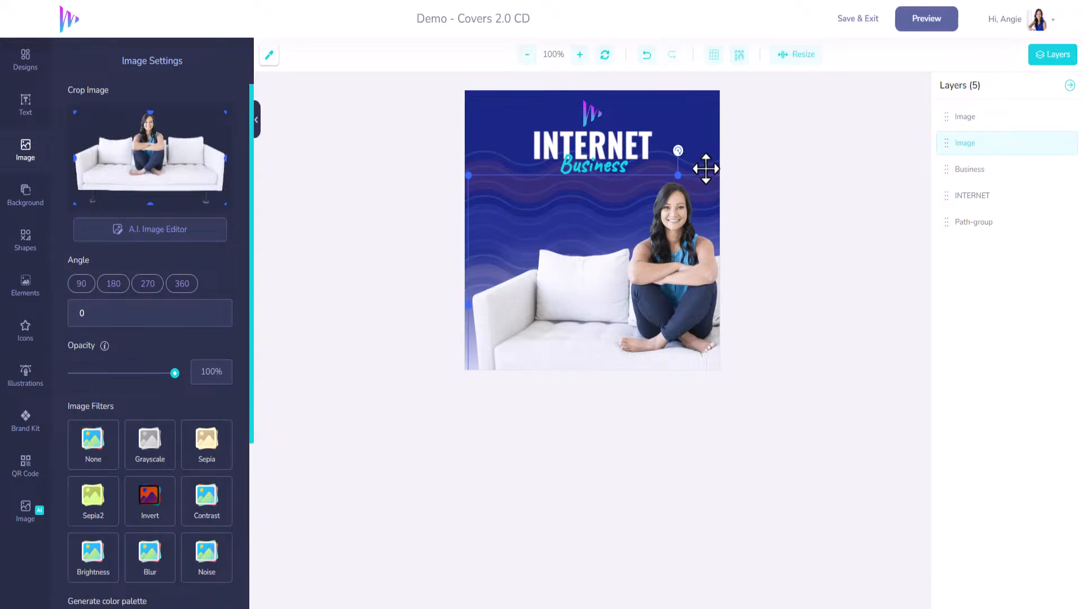
click(706, 168)
click(104, 151)
double_click(103, 151)
text(12D)
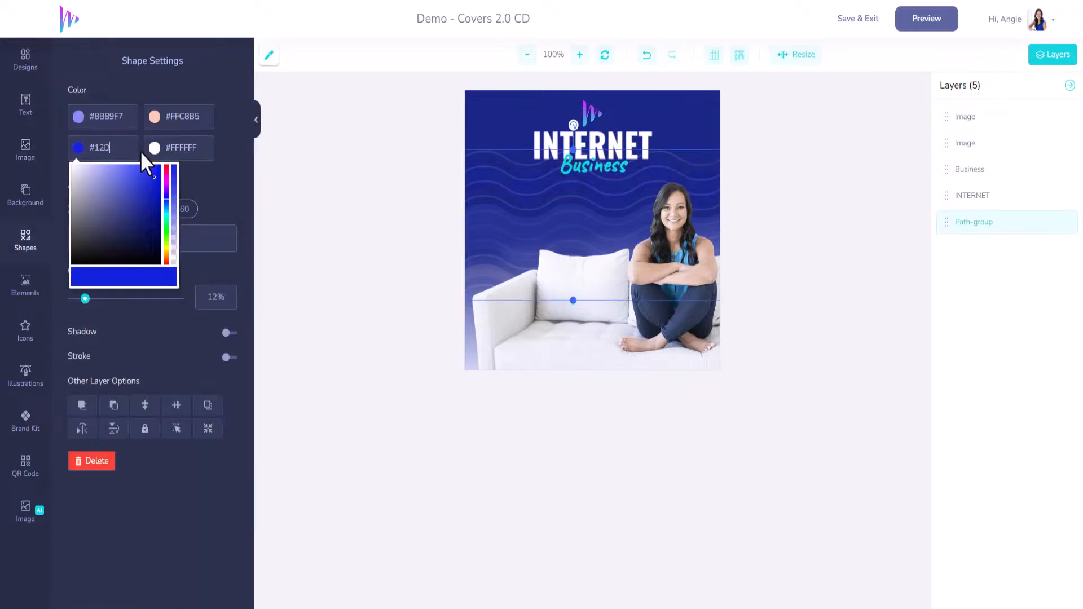
text(6DF)
click(398, 195)
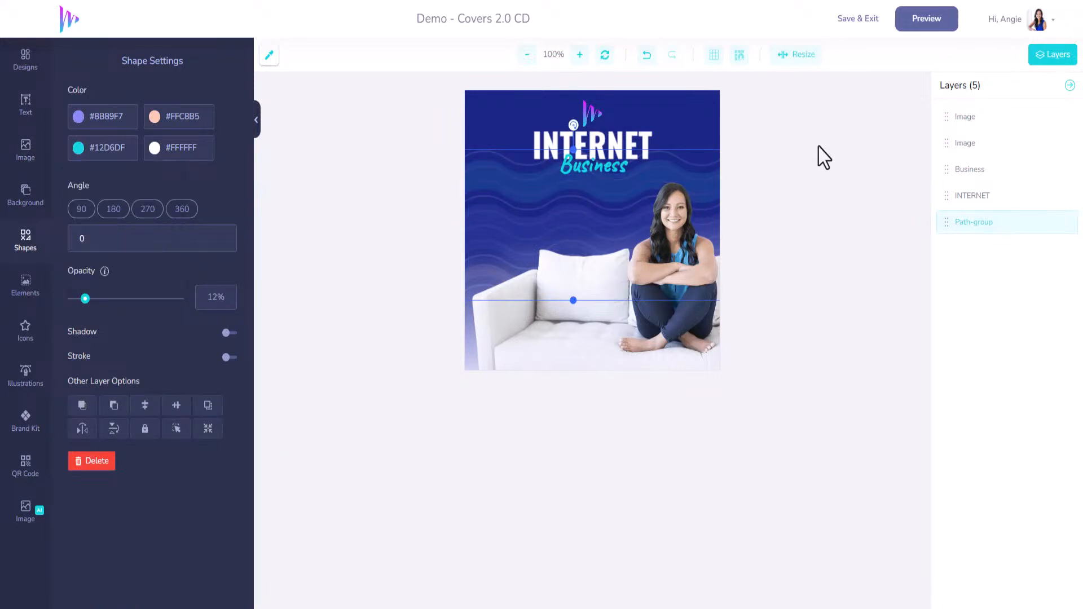
Step: Save and exit the CD label artwork, then save the CD mockup and exit to the saved designs
click(858, 20)
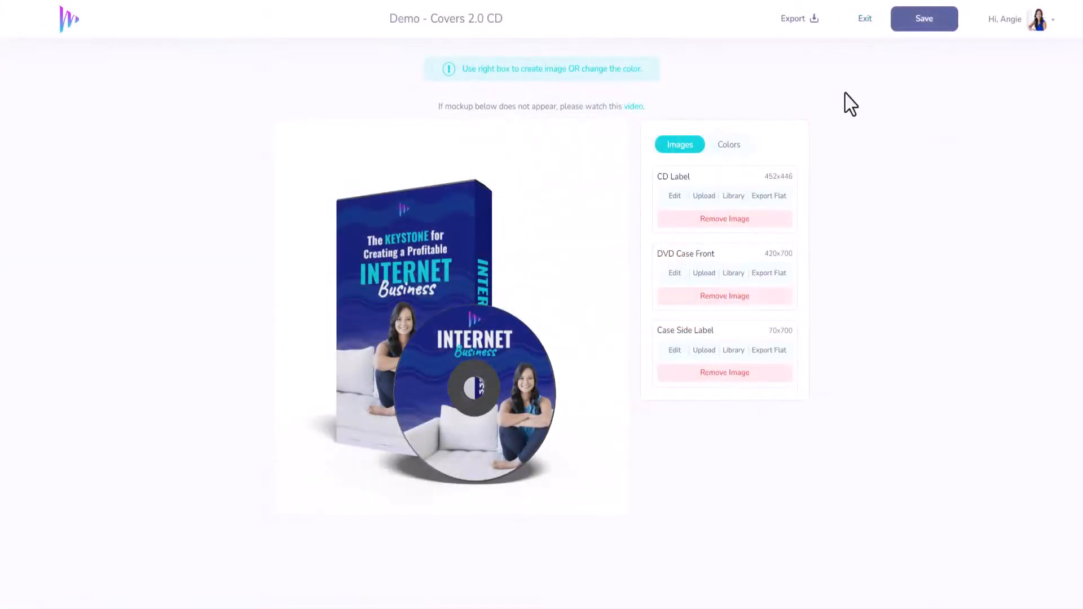
click(917, 19)
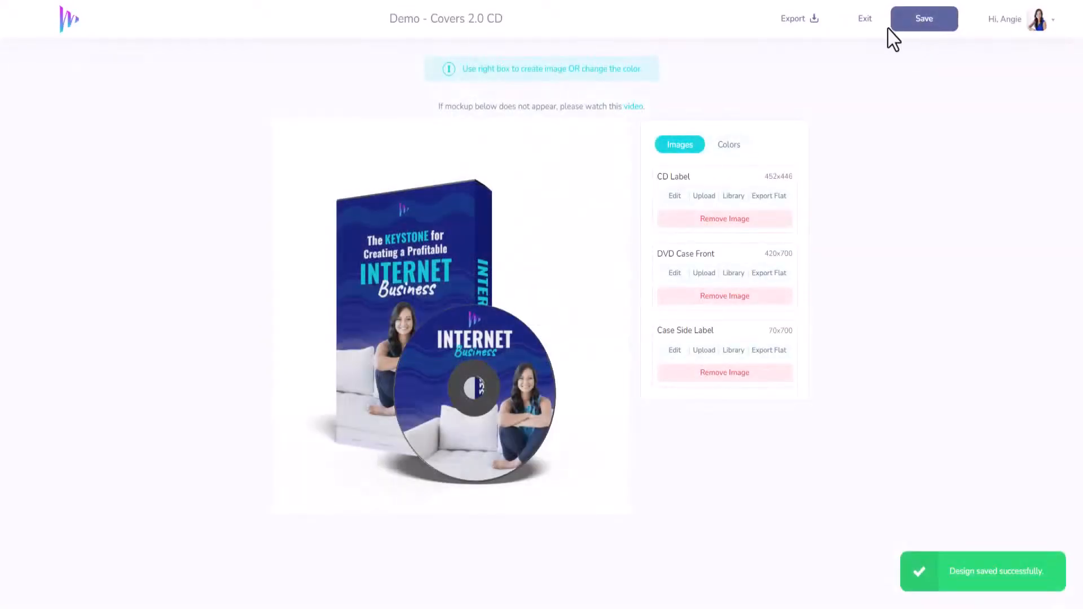
click(866, 23)
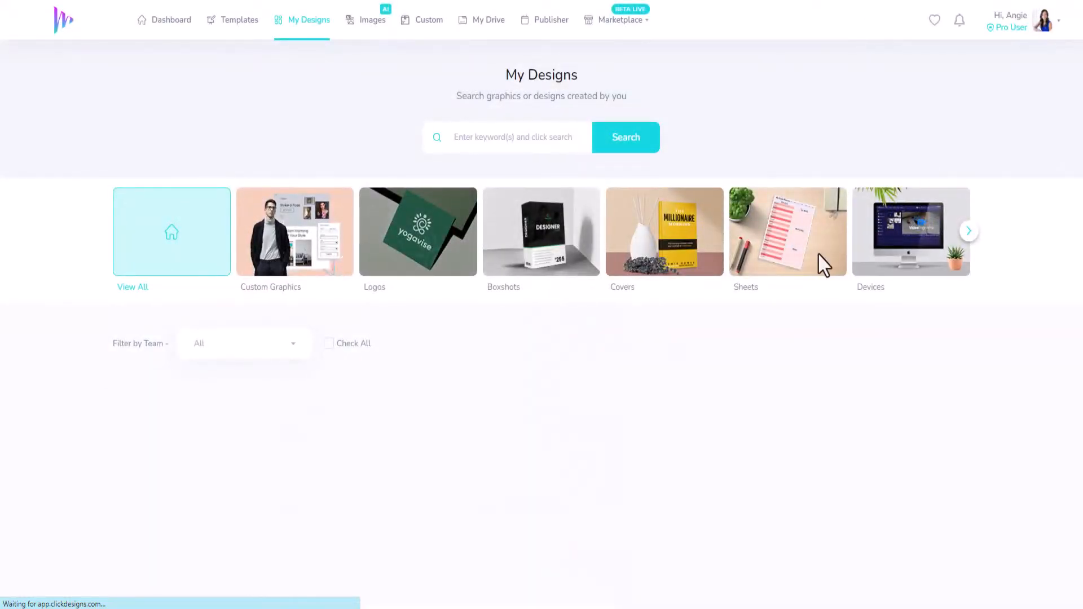
scroll(531, 409, down, 3)
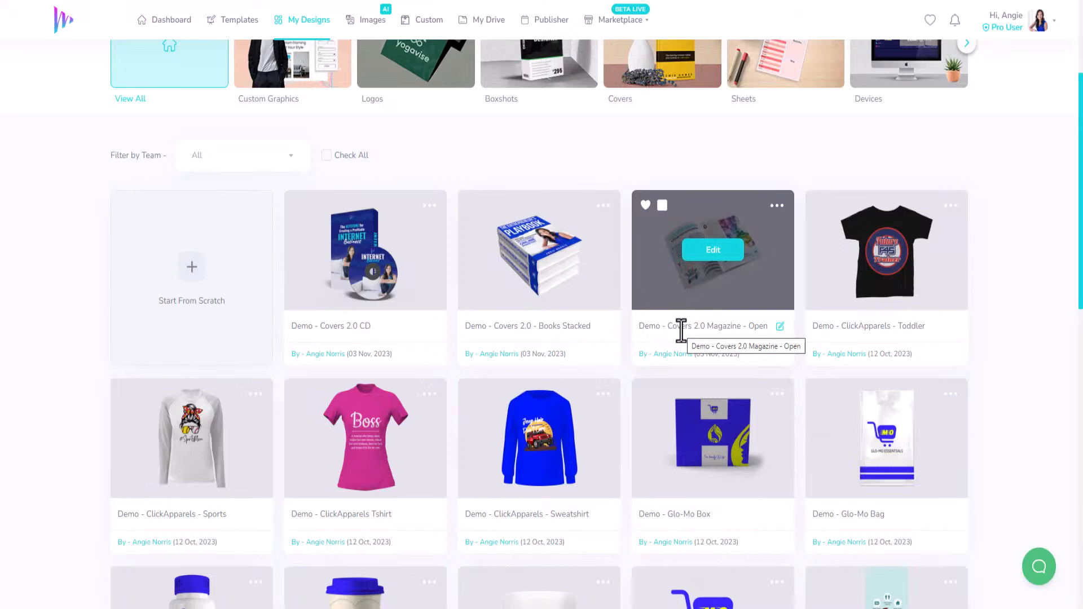
scroll(673, 328, up, 3)
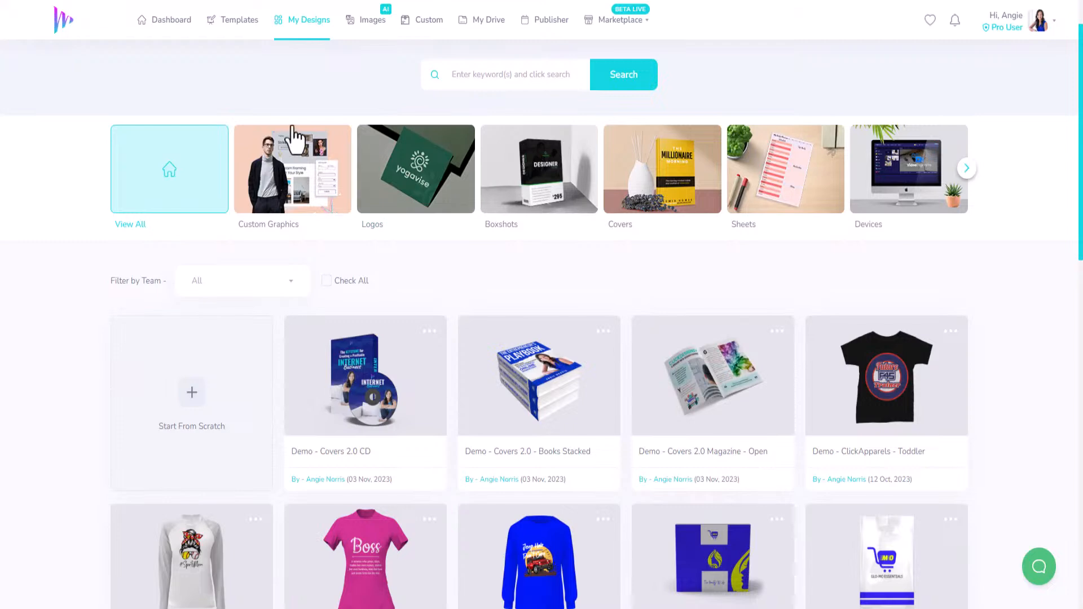
Step: Open the Mockups templates in the Covers 2.0 template category
click(224, 24)
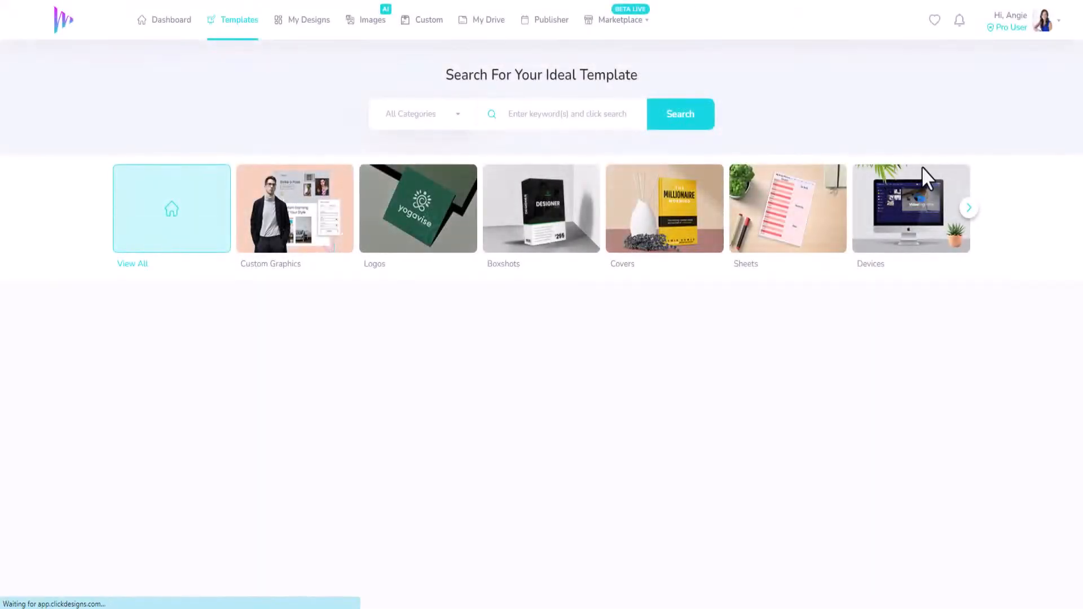
click(967, 209)
click(968, 209)
click(968, 208)
click(965, 209)
click(938, 222)
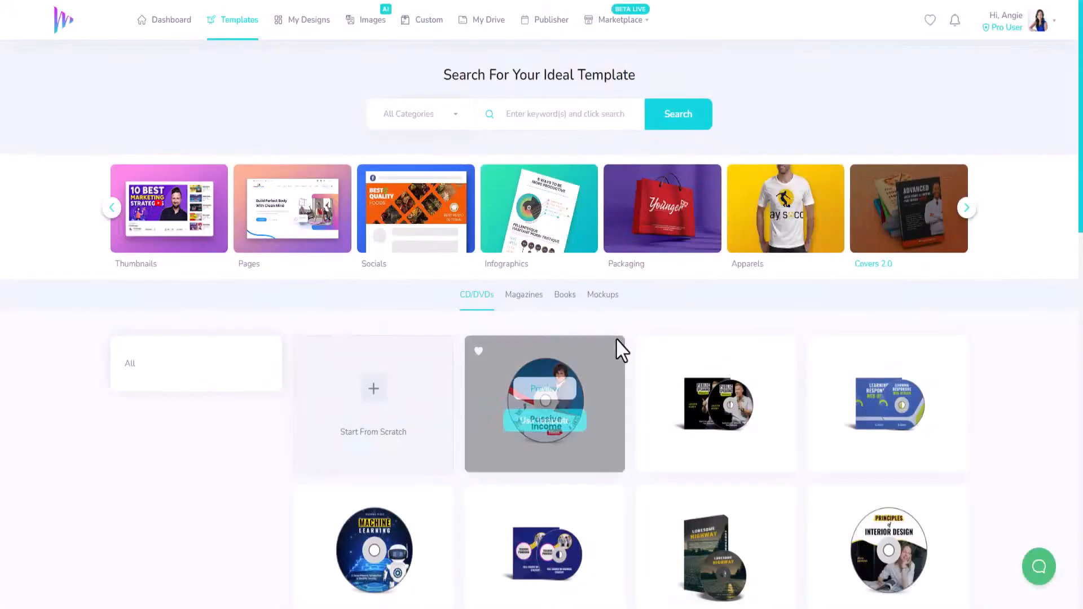
click(607, 298)
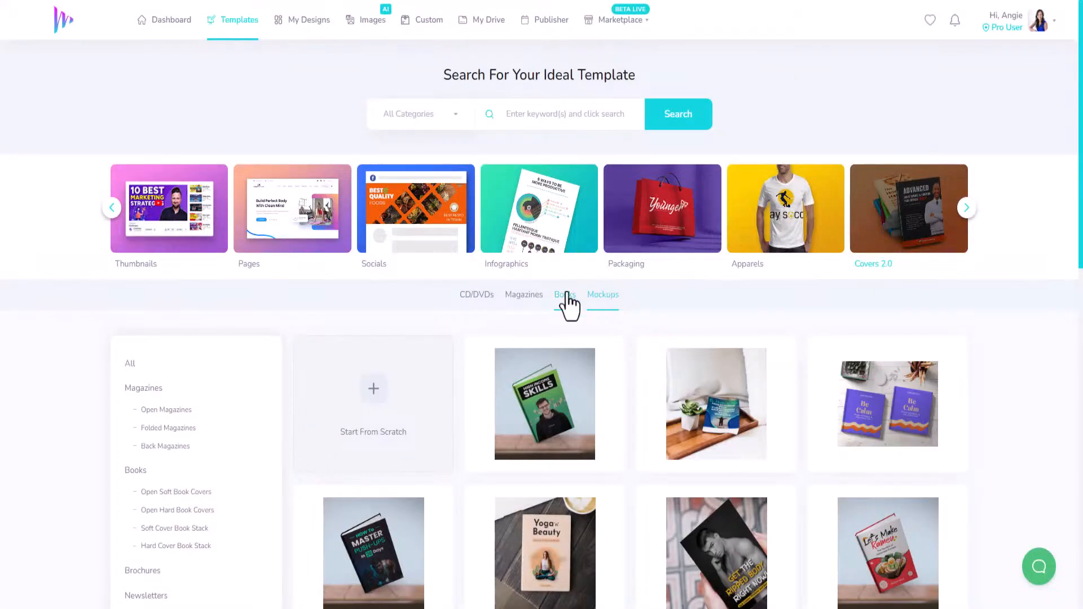
Step: Examine the range of Covers 2.0 mockup templates, checking the Brochures filter and the full set
scroll(569, 304, down, 5)
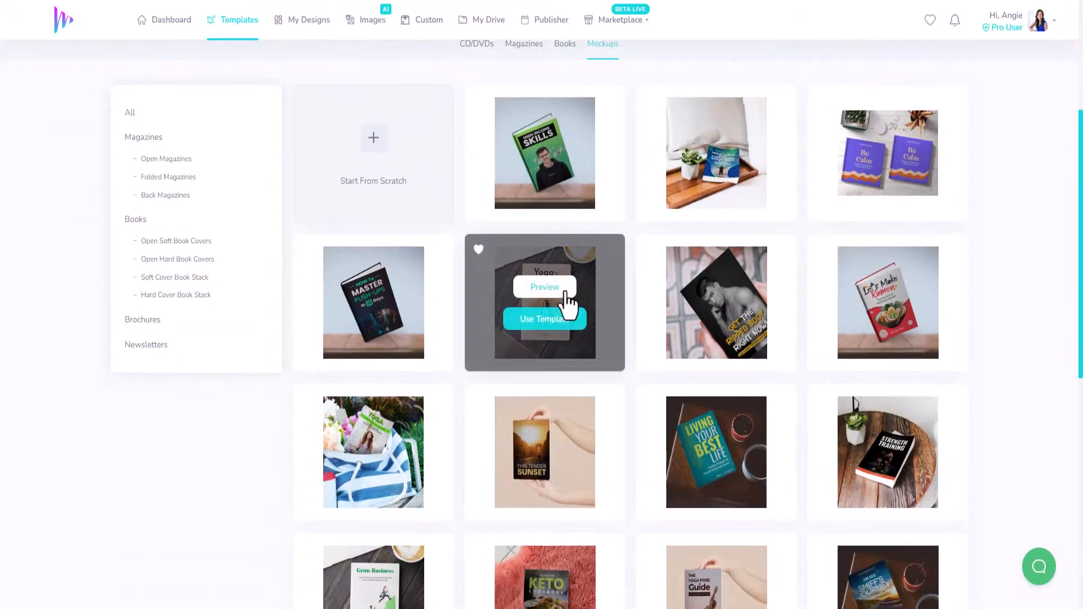
scroll(567, 302, down, 4)
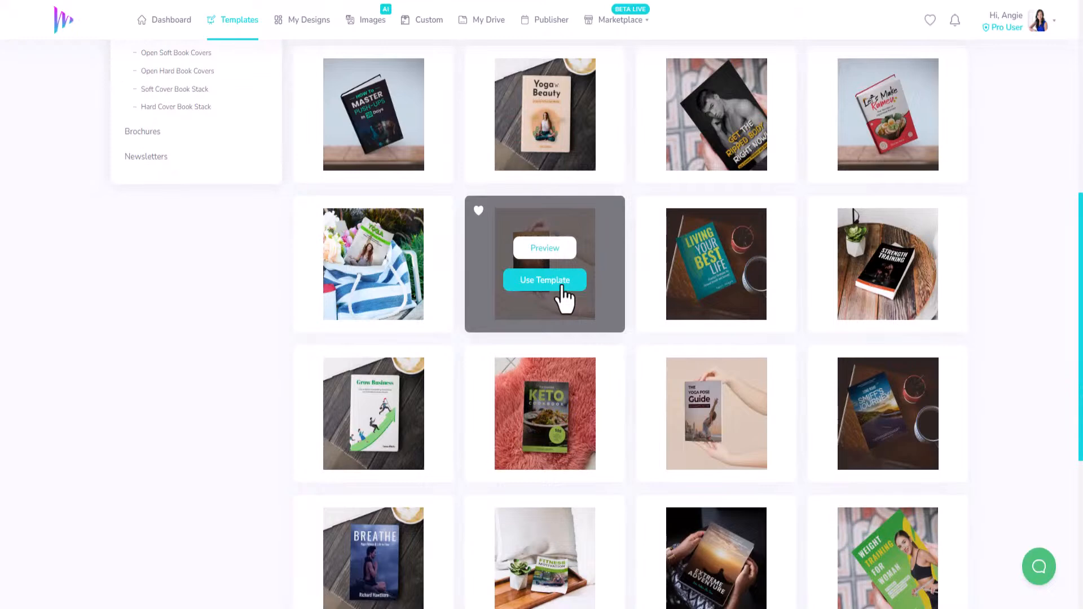
scroll(561, 287, down, 5)
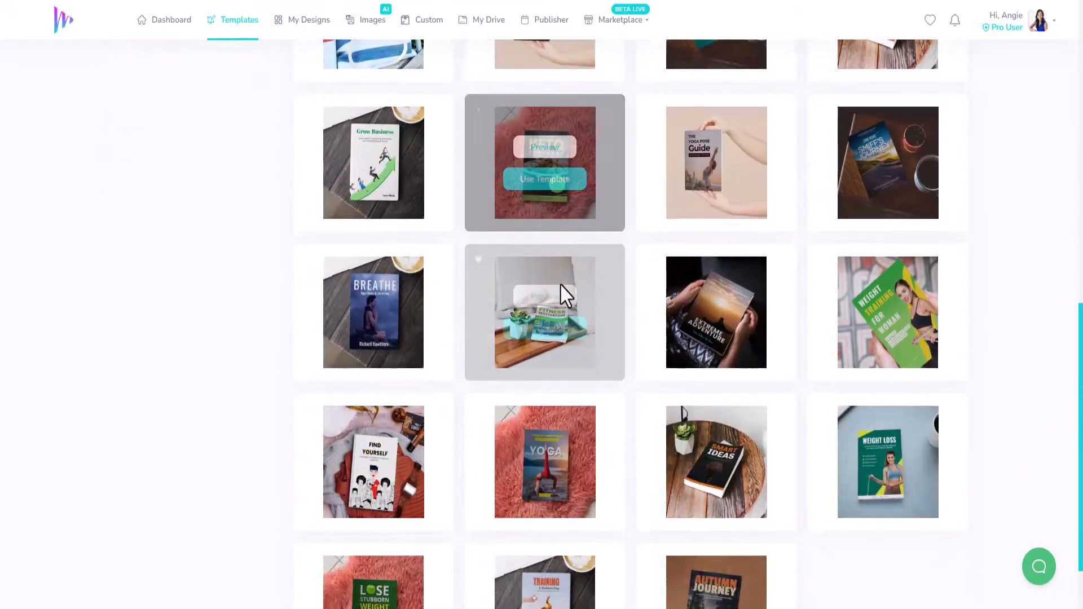
scroll(559, 285, down, 2)
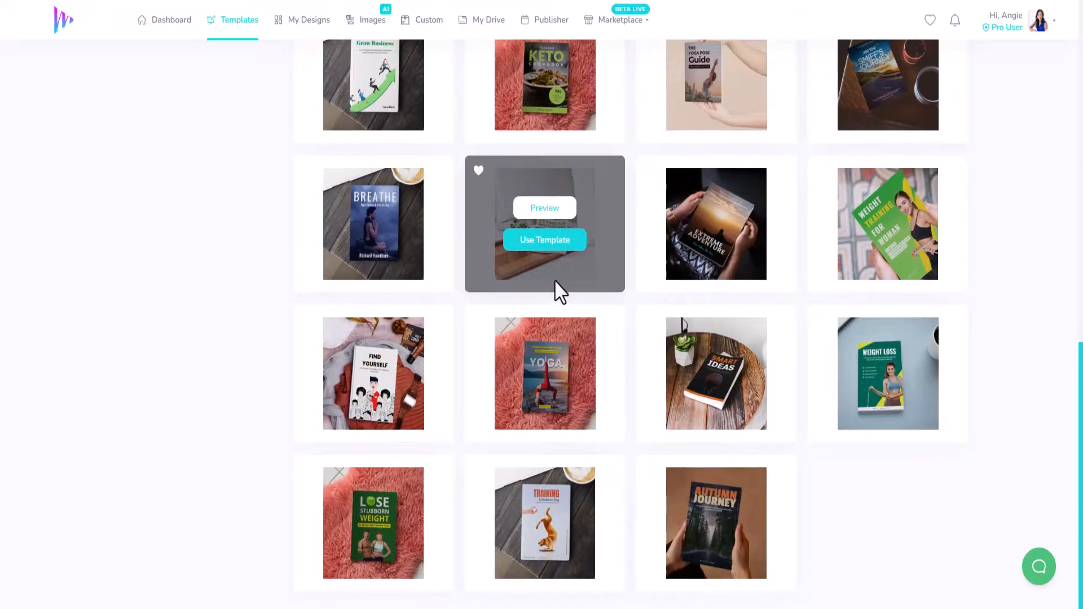
scroll(554, 282, up, 8)
scroll(554, 282, up, 4)
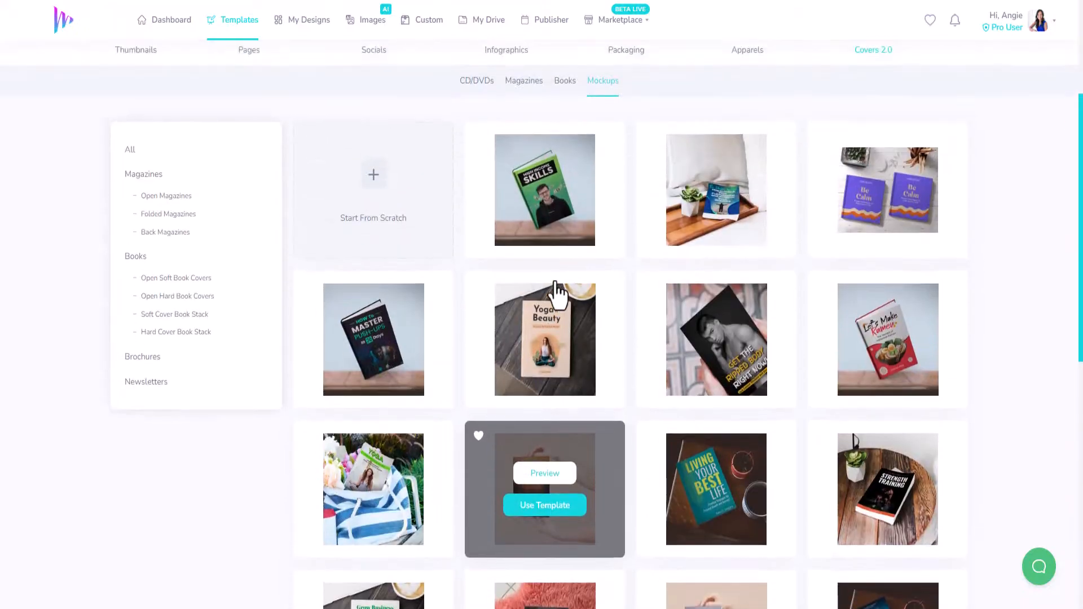
click(152, 356)
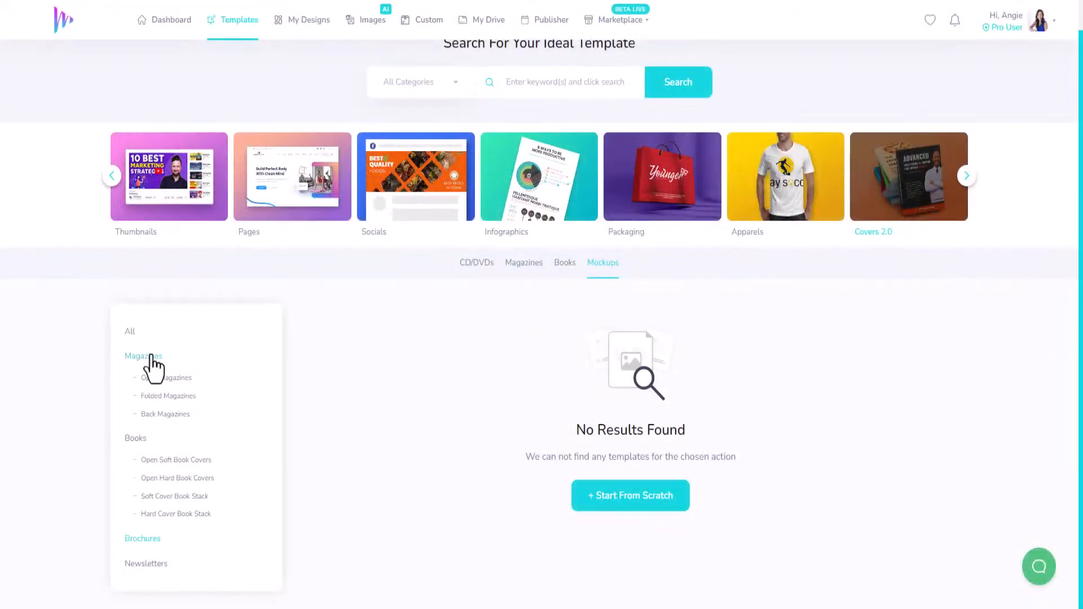
click(129, 330)
mouse_move(372, 527)
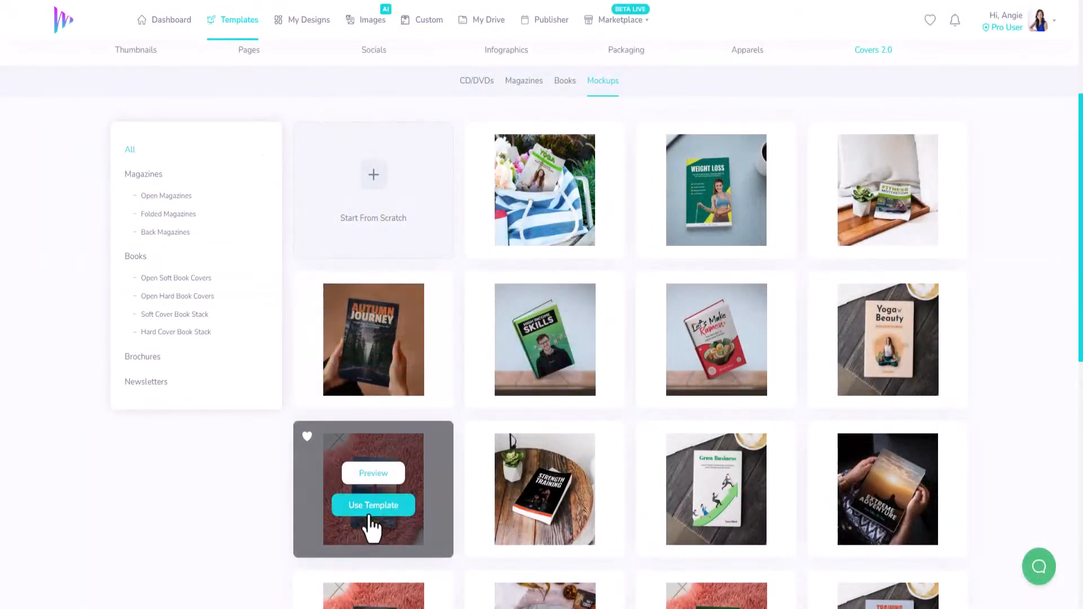
scroll(411, 510, down, 2)
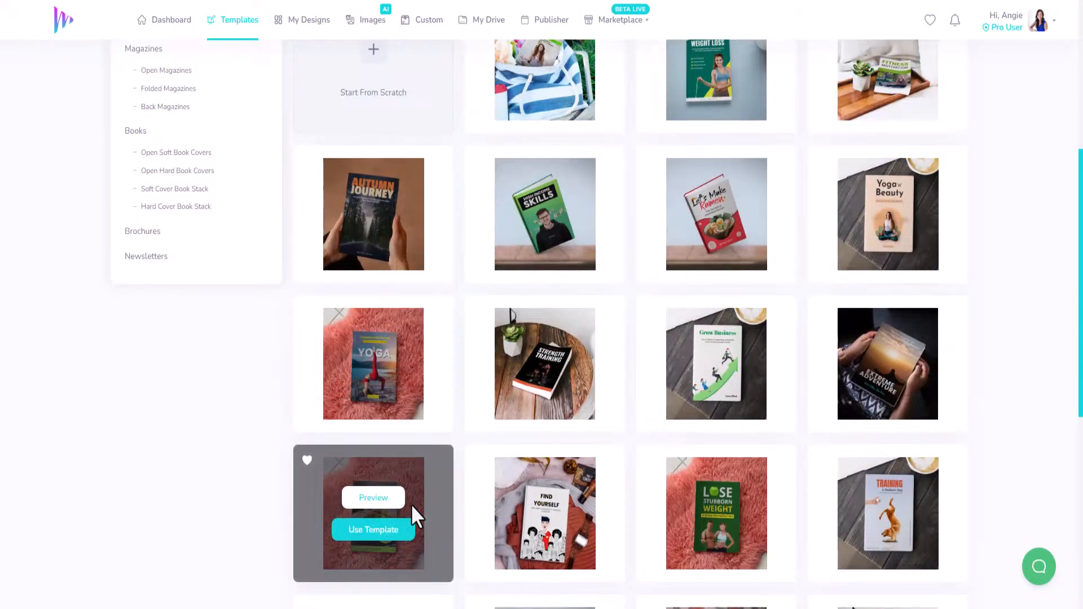
scroll(411, 504, down, 5)
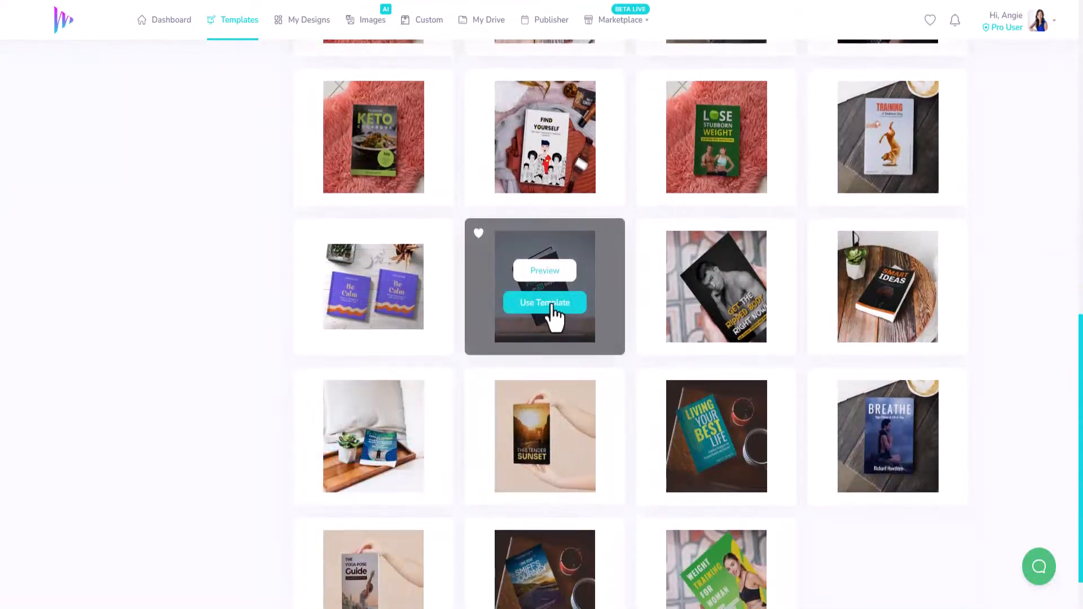
Step: Create a design from the How To Master Push-Ups book mockup template, titled "Demo - Covers 2.0 Mockup"
click(551, 307)
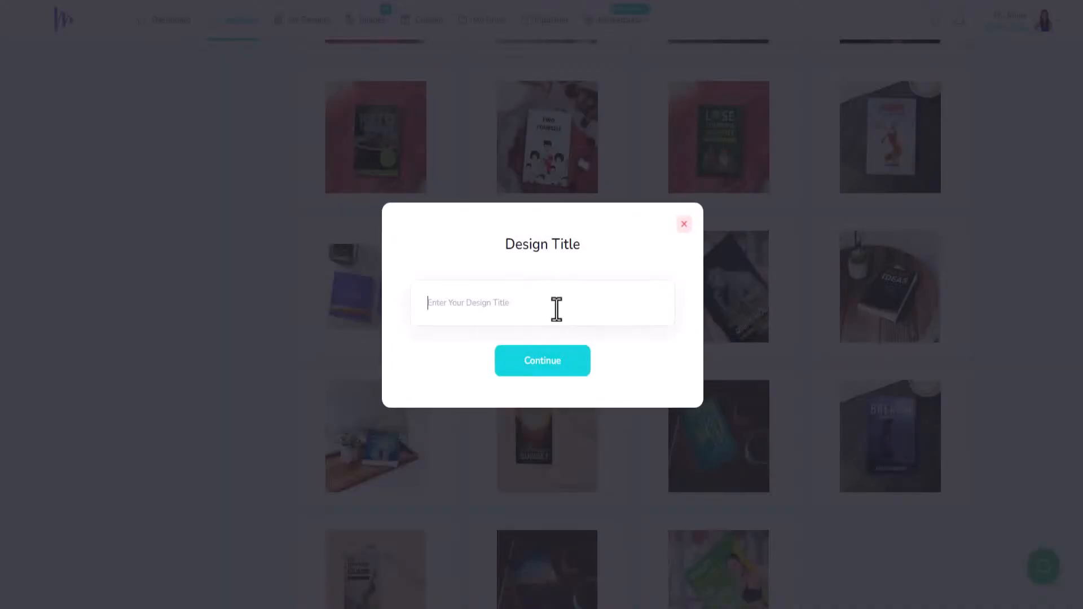
click(557, 309)
text(Demo - Covers 2.0 Moc)
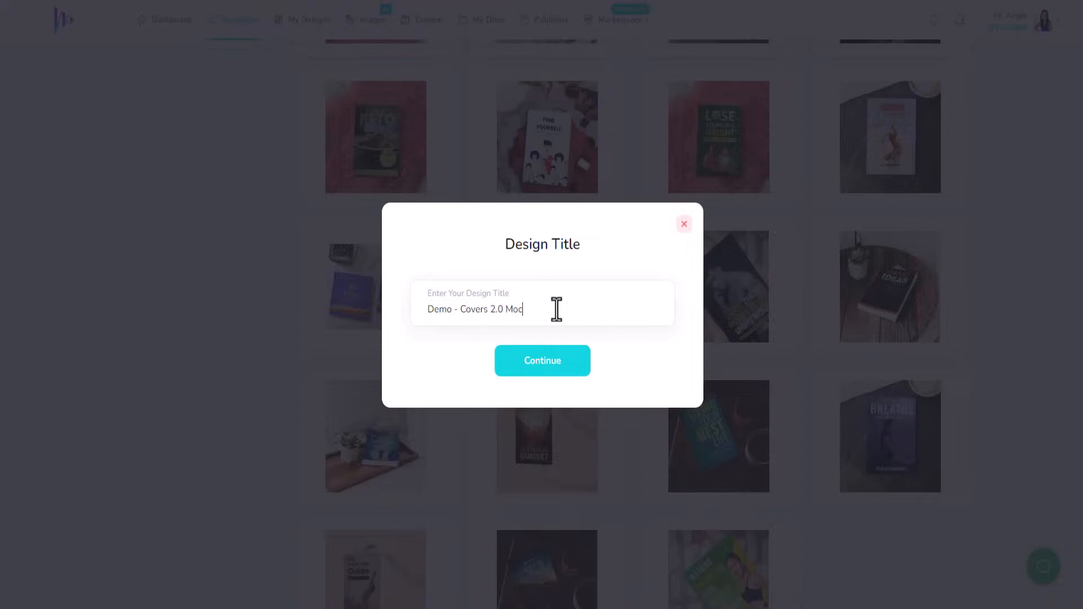
text(kup)
click(558, 369)
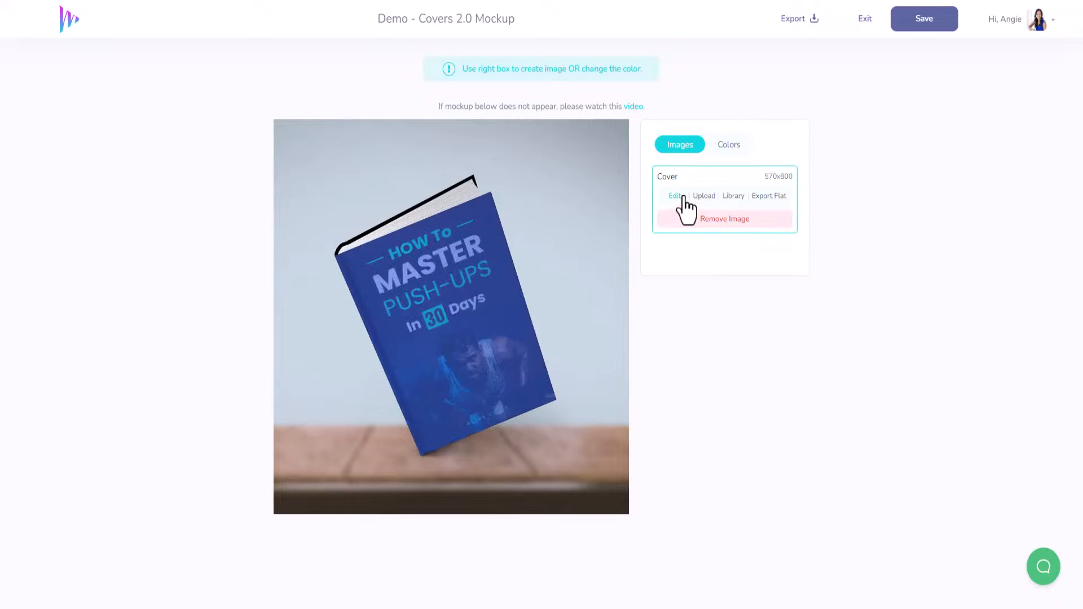
Step: Examine the uploaded and created images in the image library for the book cover, then close the library
click(733, 198)
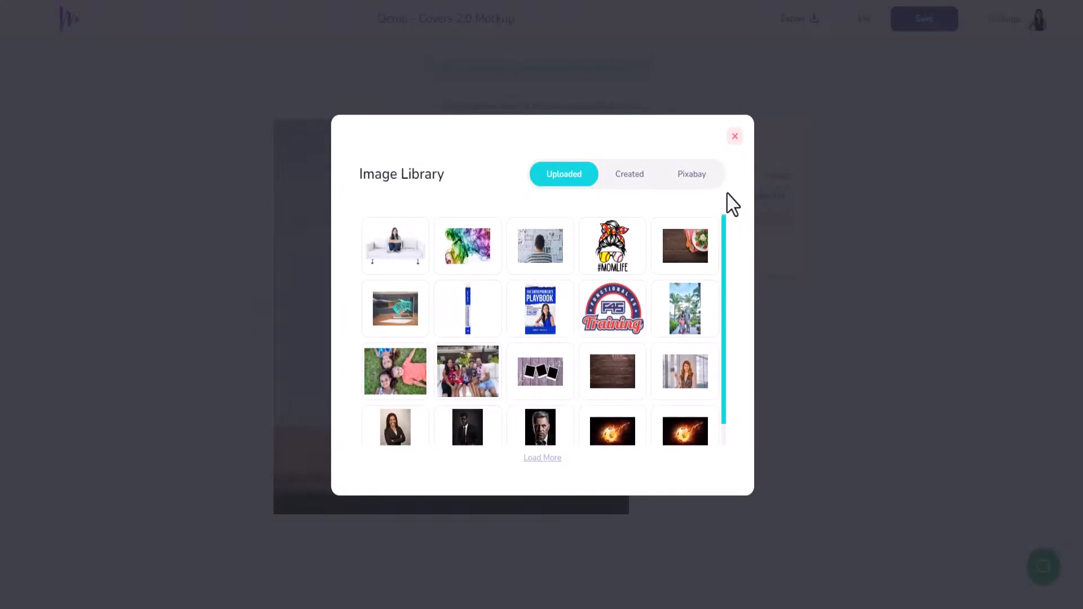
click(627, 179)
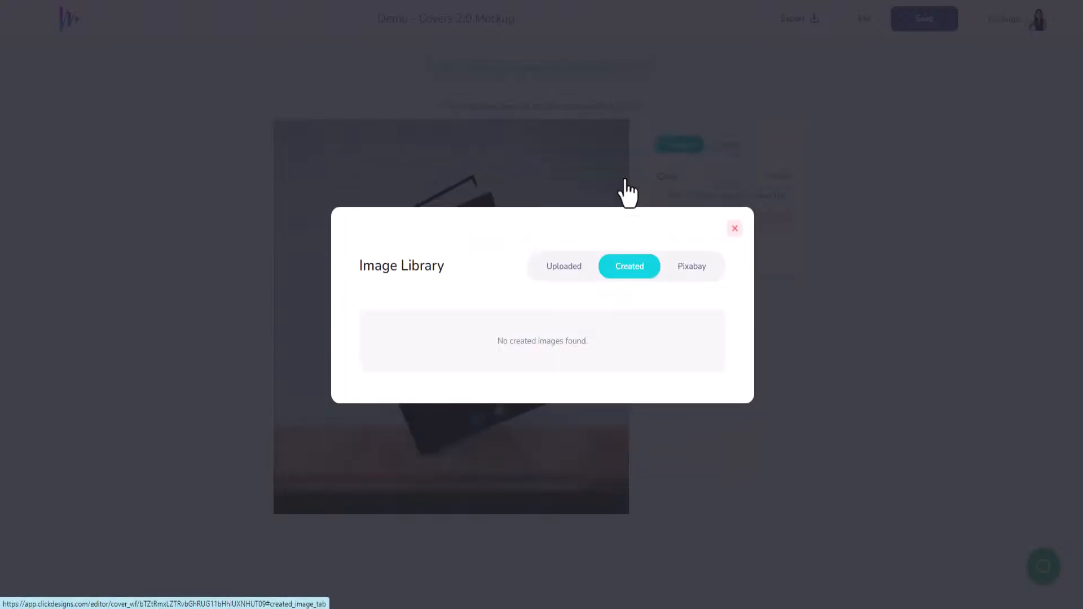
click(562, 266)
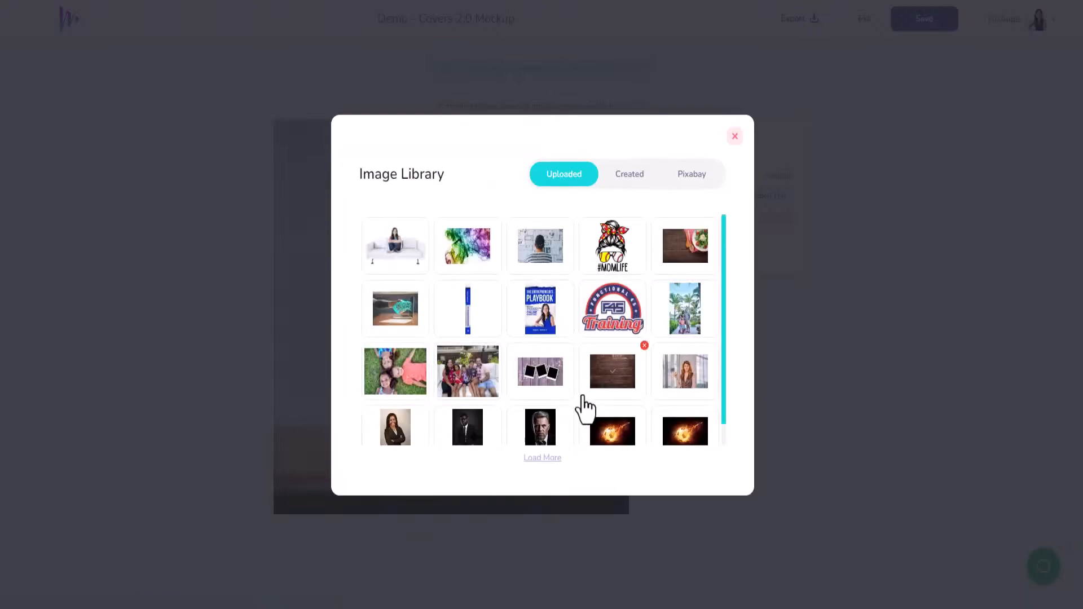
scroll(579, 414, down, 1)
scroll(572, 428, up, 1)
click(540, 458)
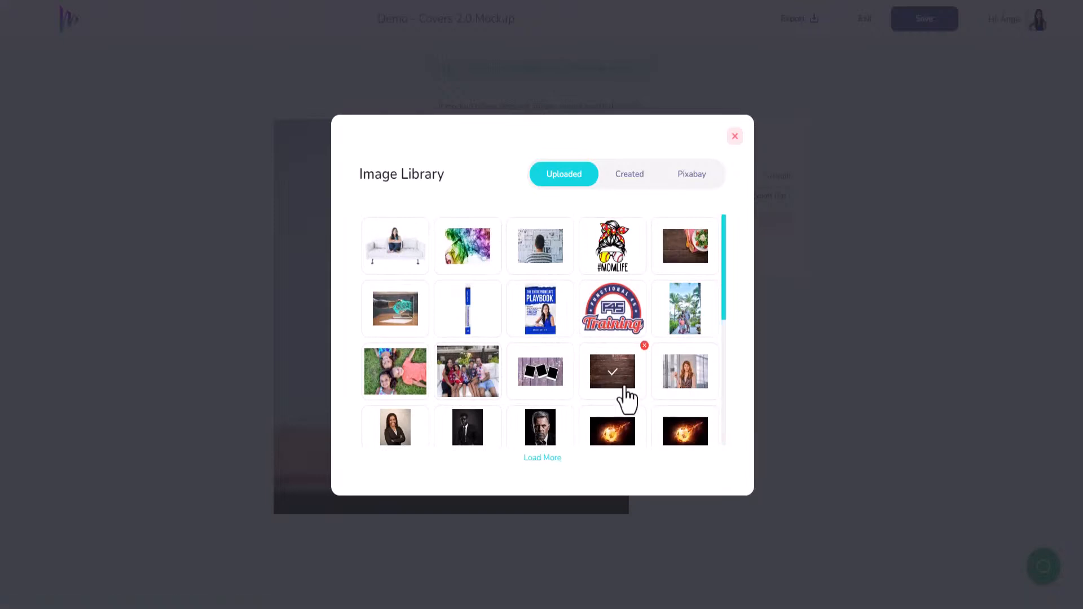
scroll(623, 400, down, 5)
scroll(618, 401, up, 5)
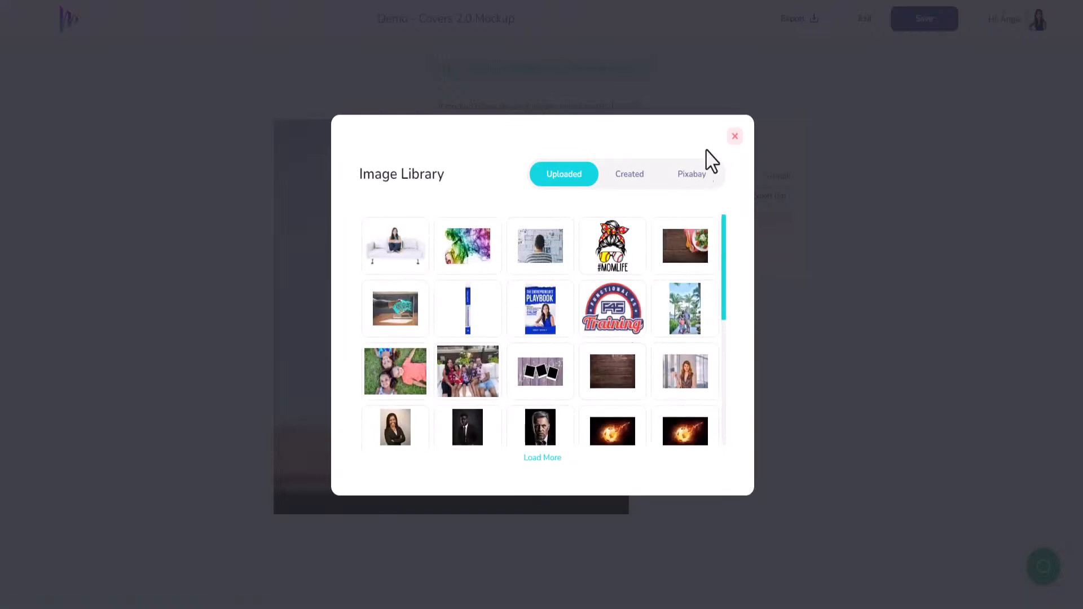
click(734, 136)
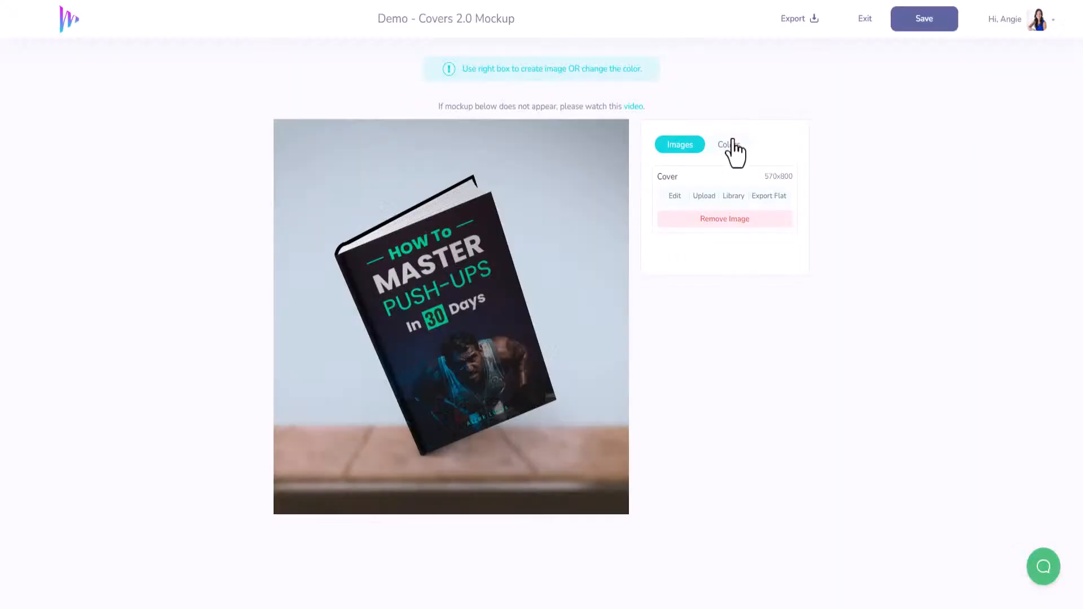
Step: Open the book cover artwork for editing and search the Pixabay stock images for "fitness"
click(674, 197)
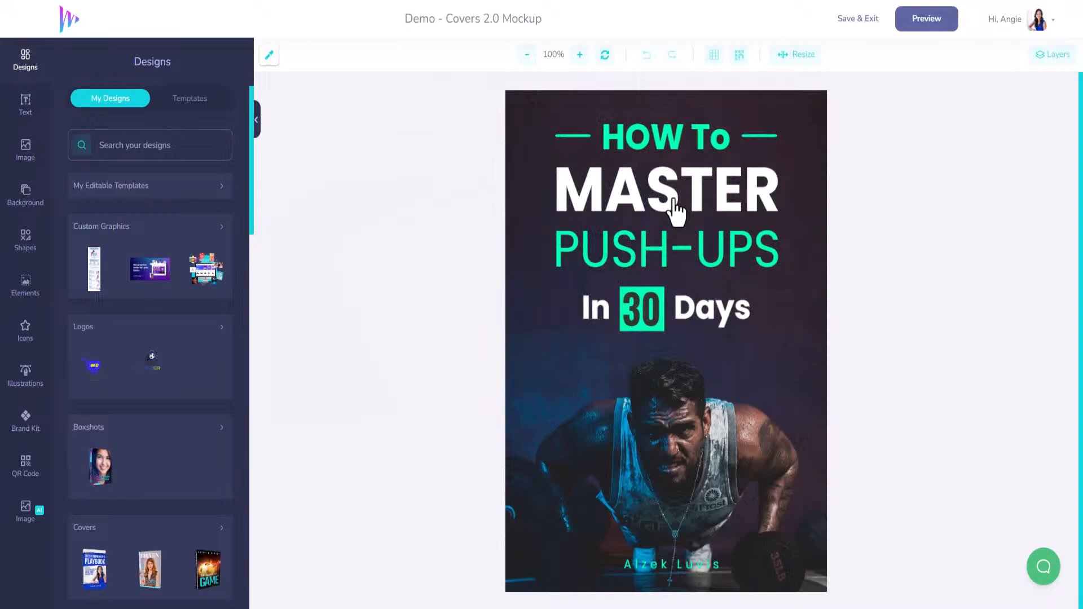
click(674, 402)
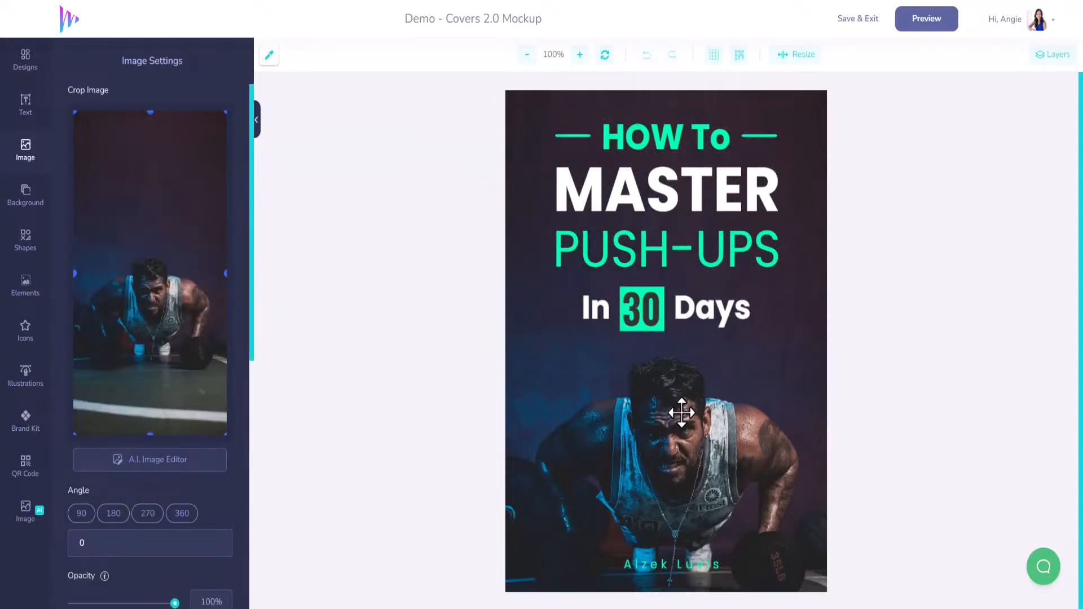
click(26, 156)
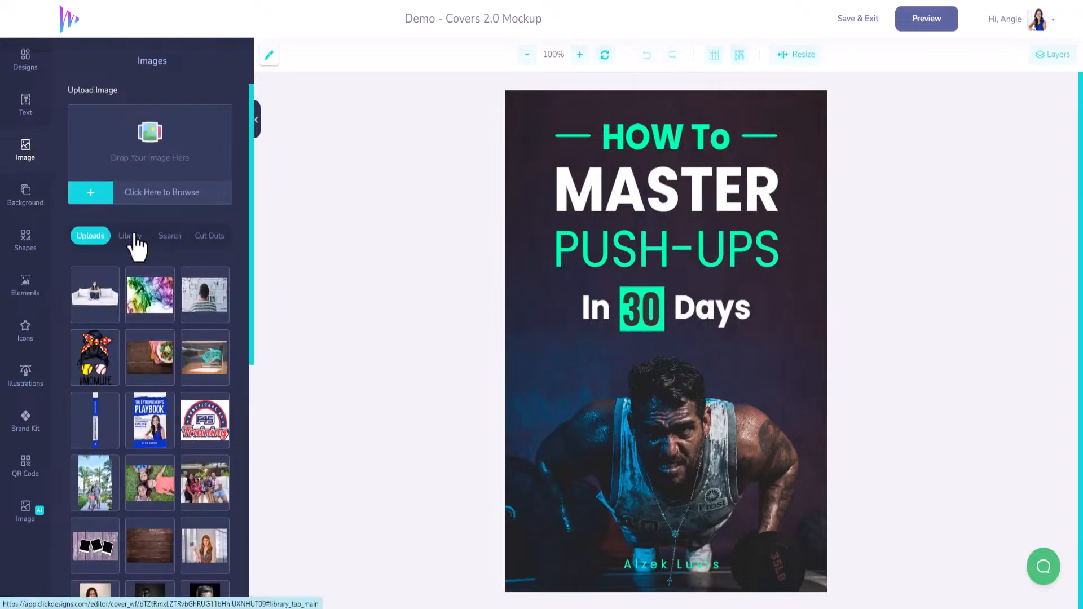
click(168, 236)
click(152, 283)
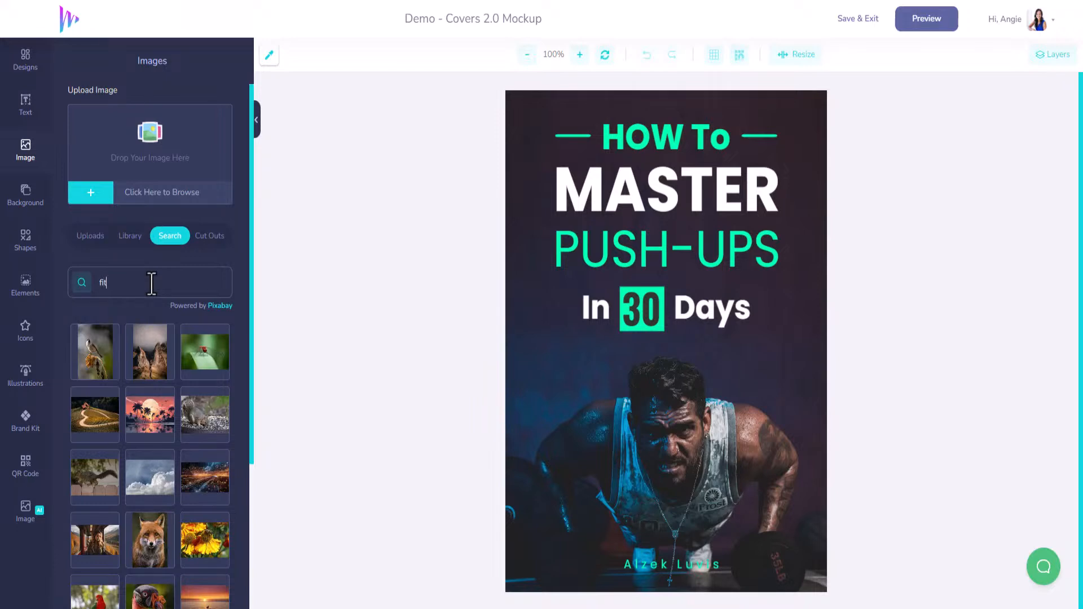
text(s)
key(Return)
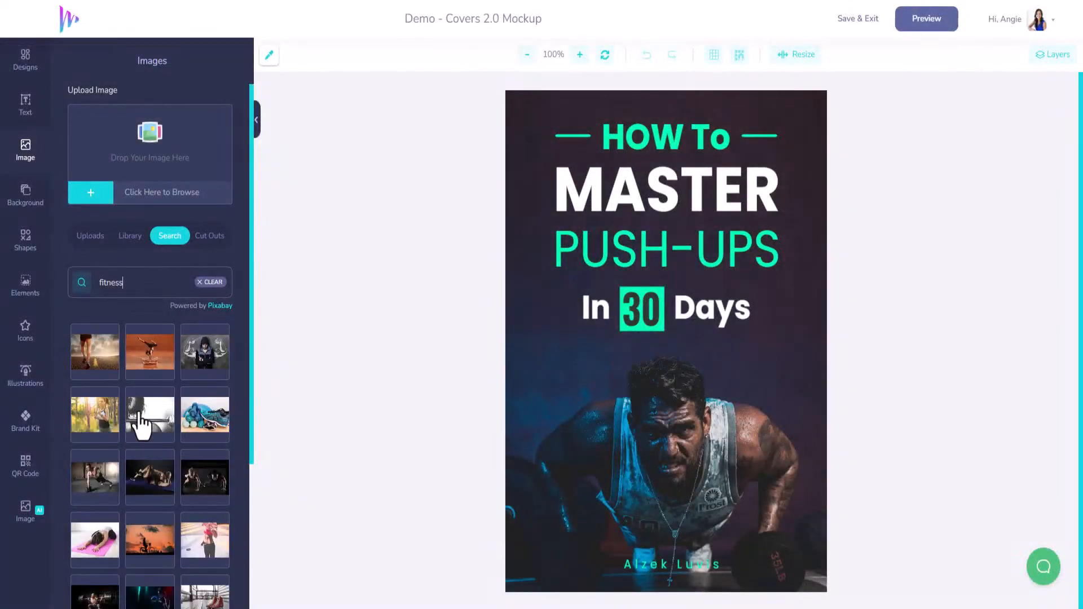
Step: Add the black-and-white boxer photo to the cover and enlarge it from the upper-left corner to fill the page
scroll(141, 431, down, 4)
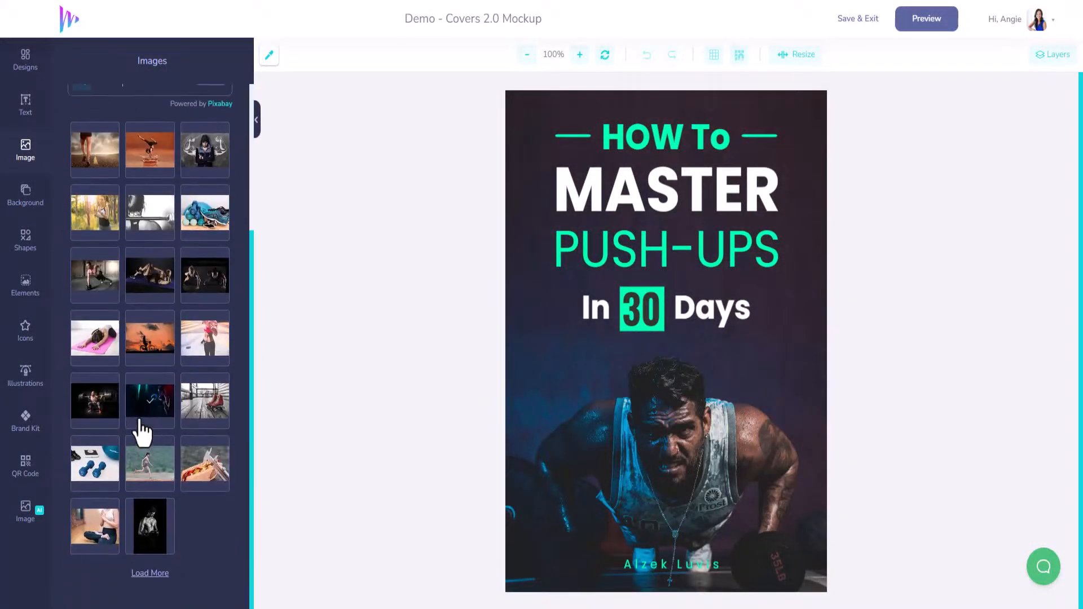
click(150, 540)
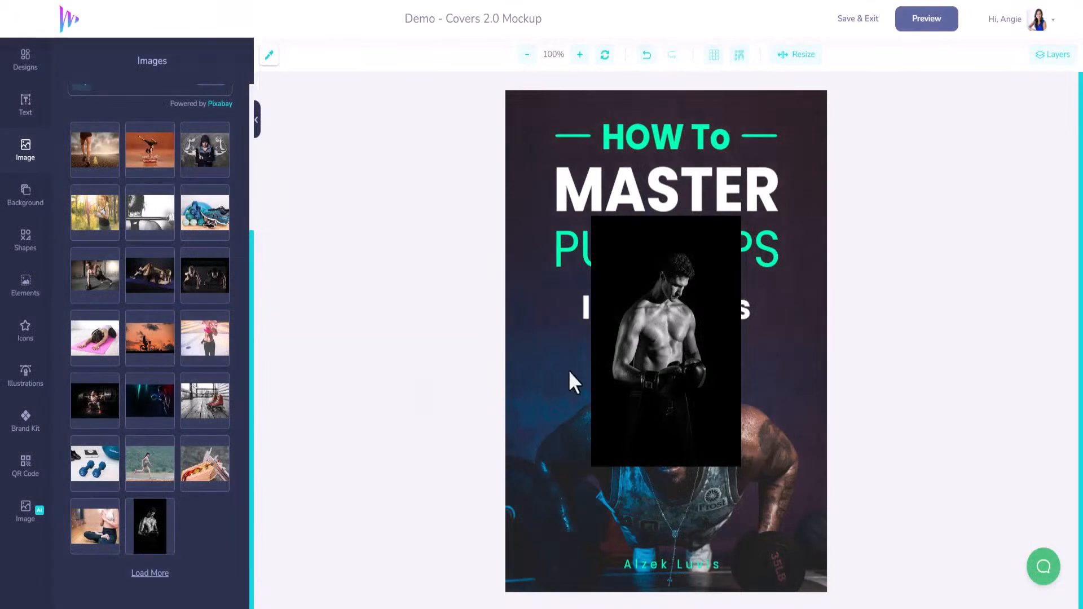
drag(648, 382, 563, 254)
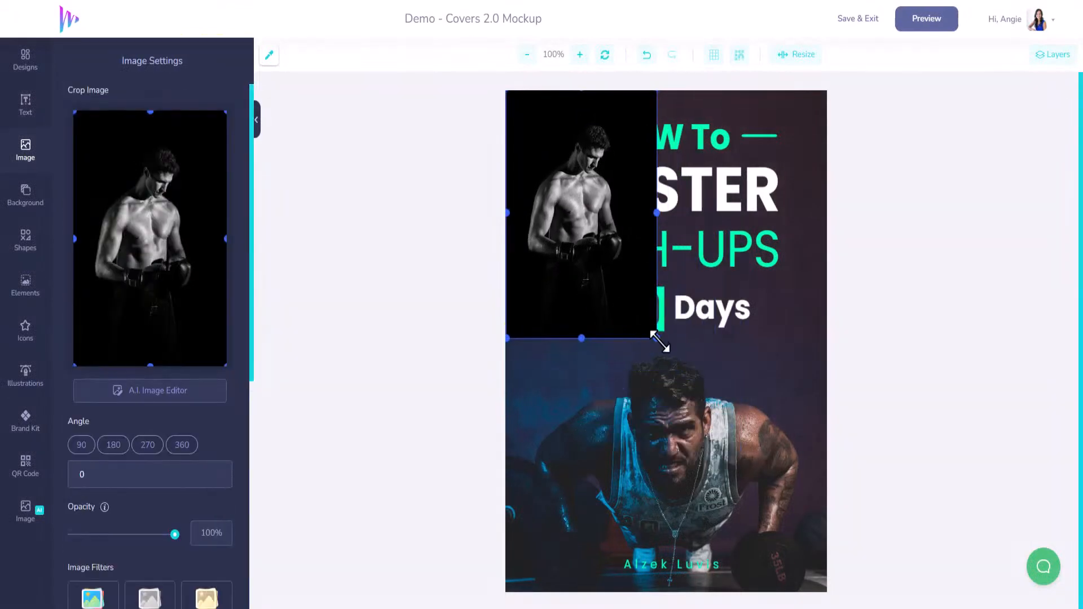
drag(656, 339, 817, 568)
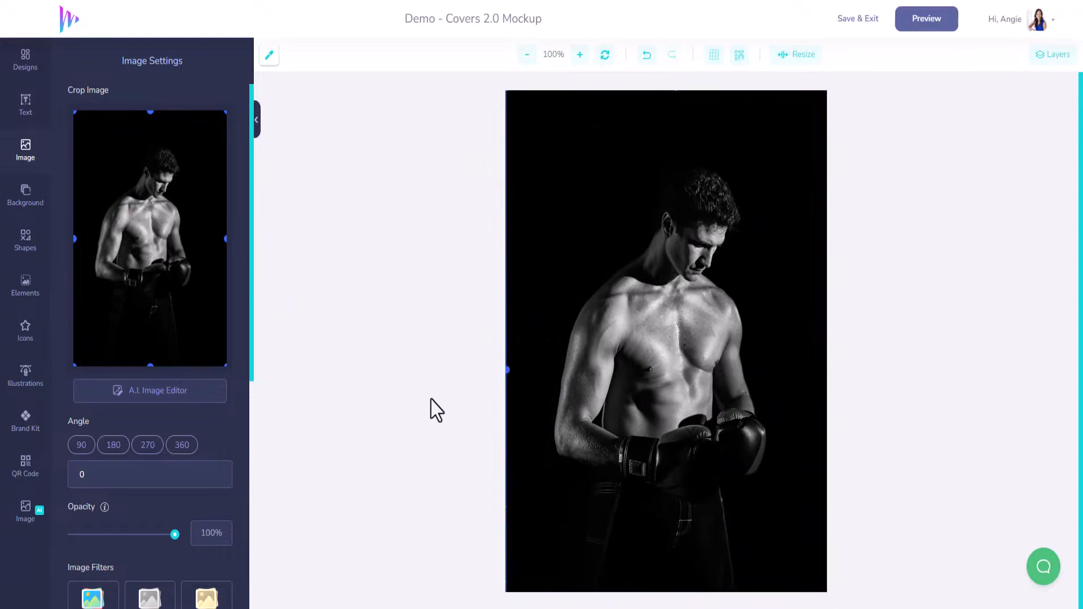
Step: Shift the boxer photo down to expose the original push-up background photo, and delete that original photo
drag(526, 121, 521, 270)
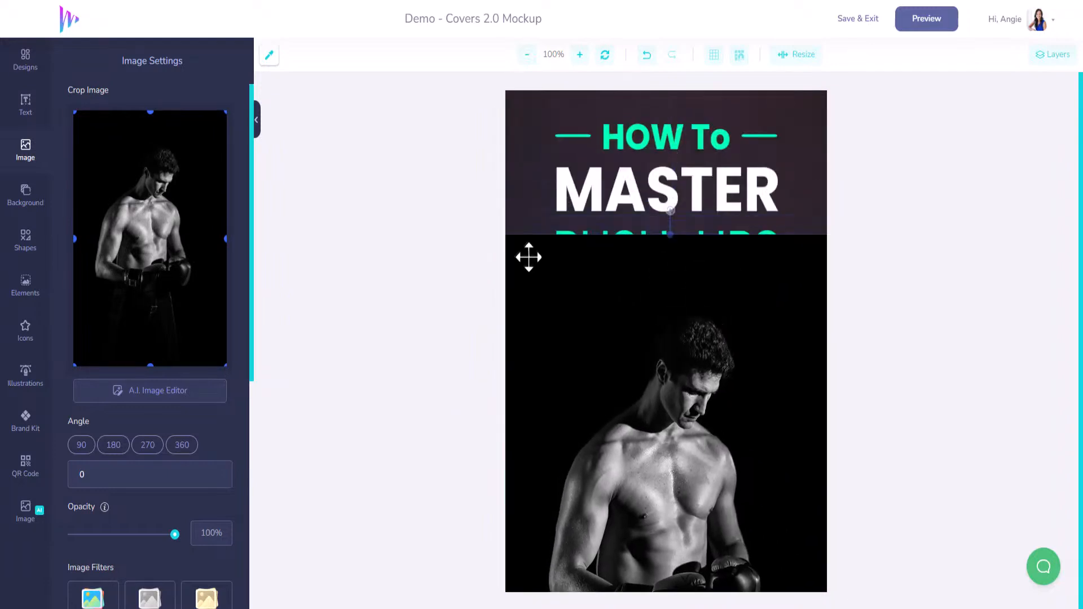
click(571, 100)
key(Delete)
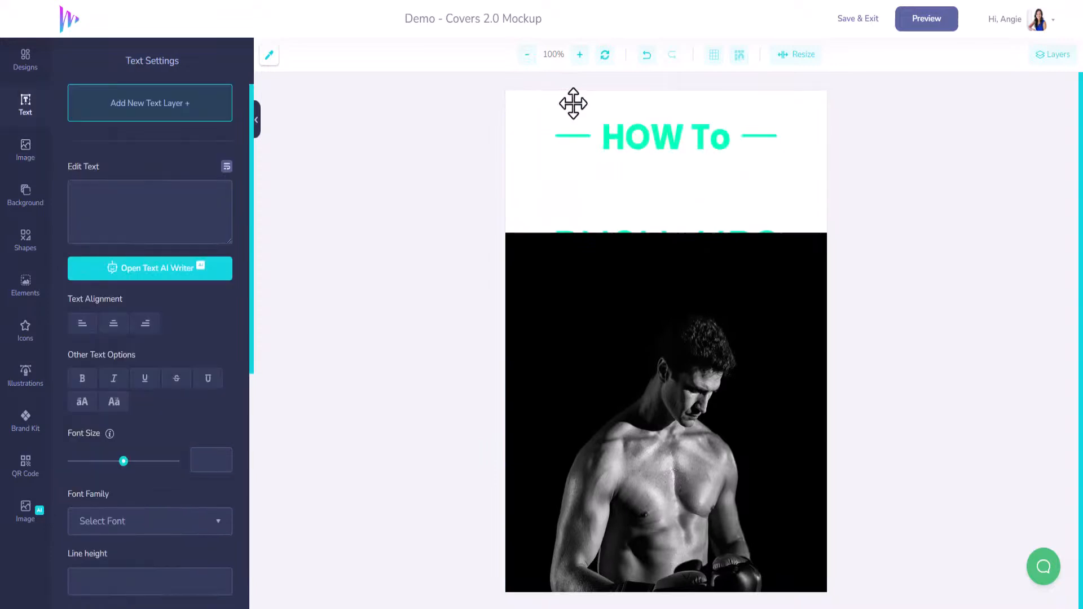
Step: Reposition and further enlarge the boxer photo so that it fills the entire cover
click(643, 391)
drag(643, 391, 631, 285)
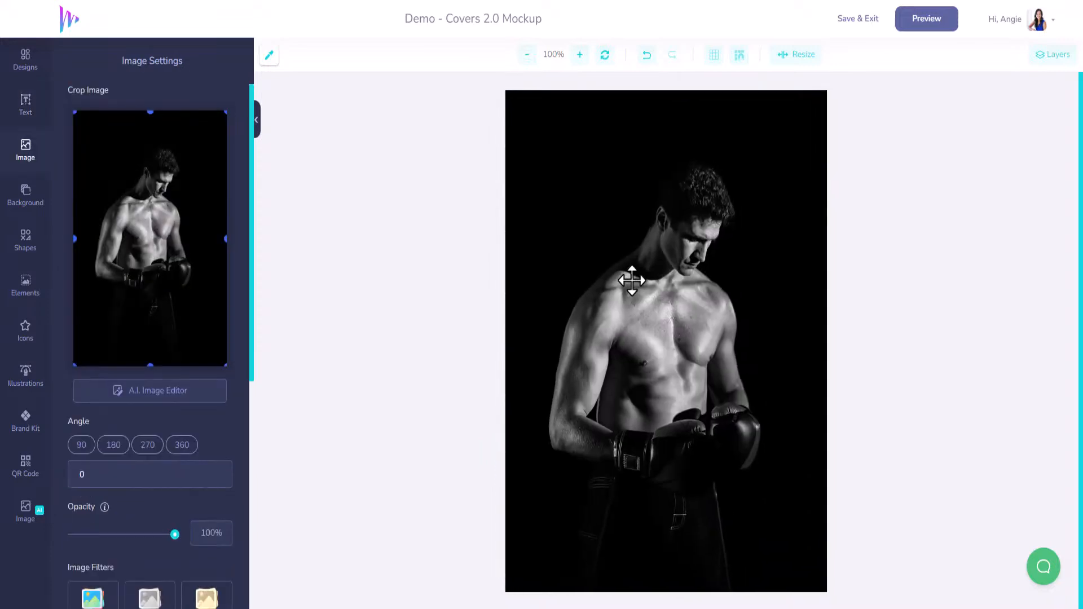
drag(775, 303, 718, 207)
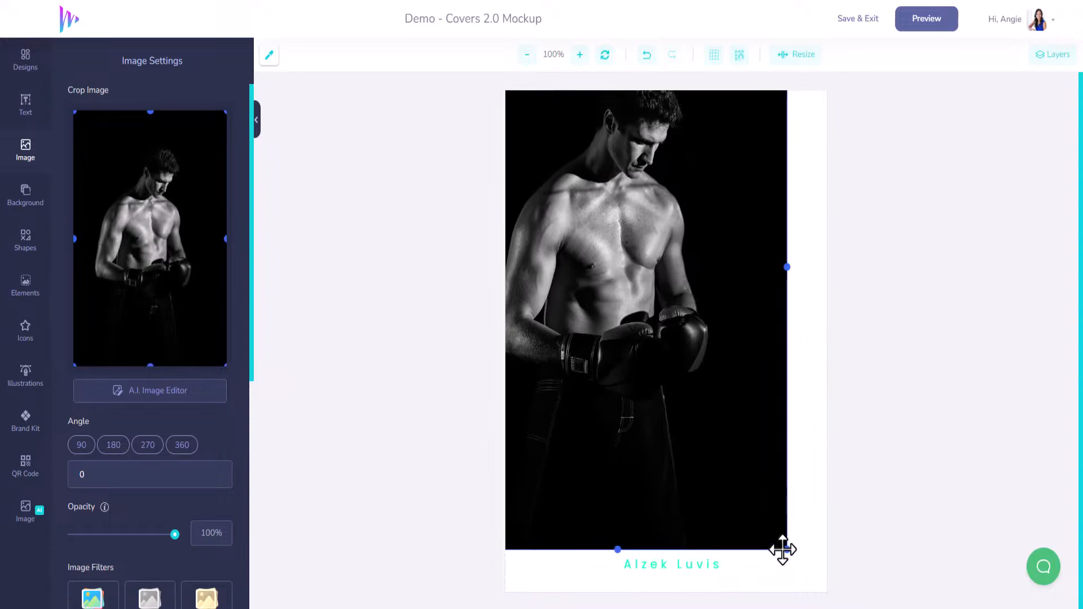
drag(784, 550, 896, 608)
drag(765, 348, 750, 279)
Step: Try the Sepia, Contrast and Invert filters on the boxer photo and clear them again
scroll(150, 512, down, 3)
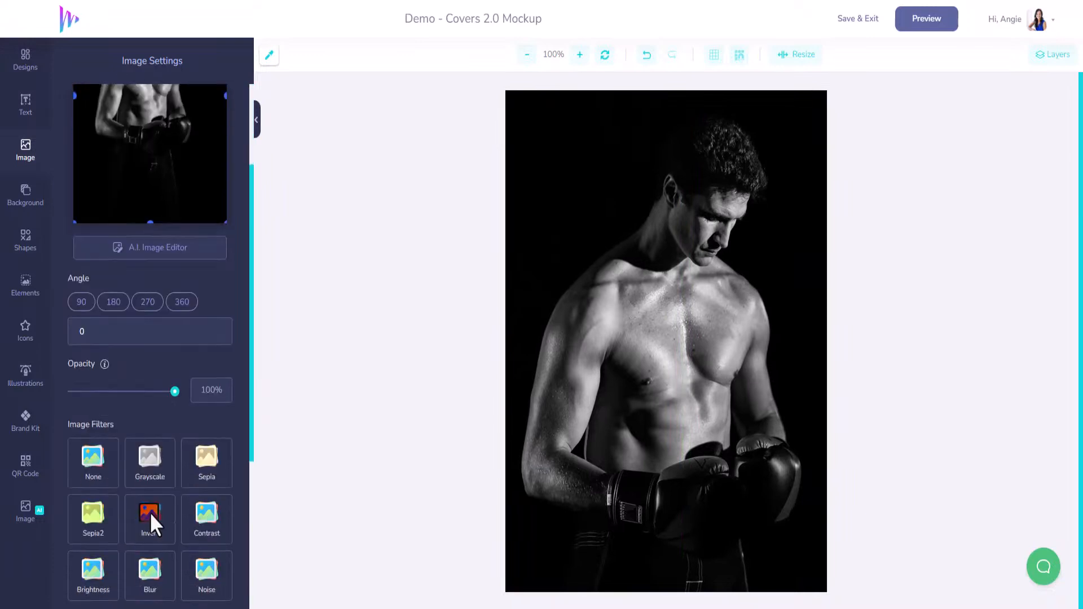
click(150, 435)
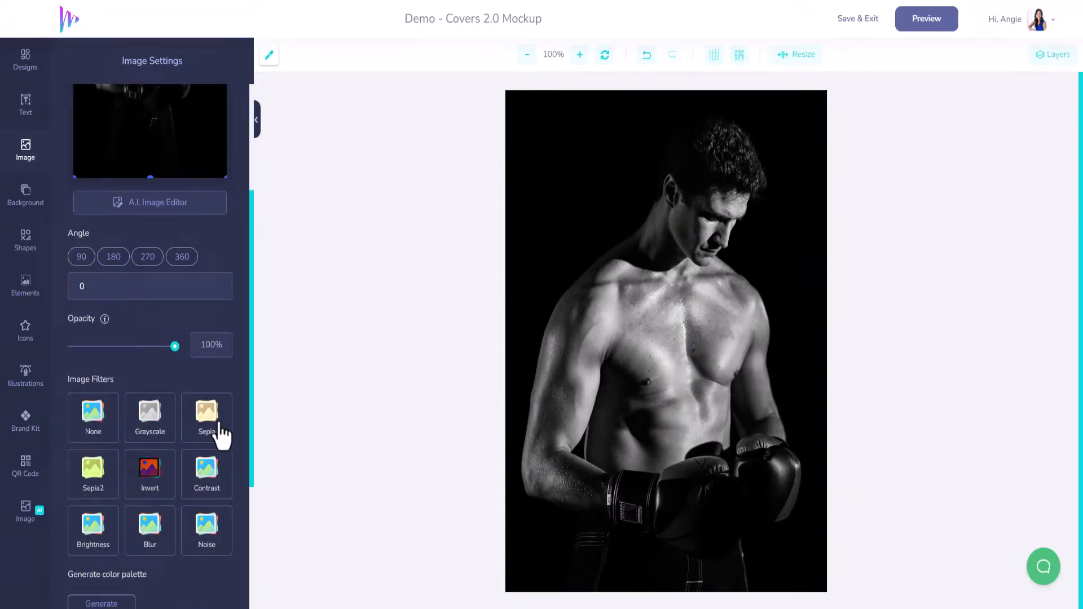
click(218, 432)
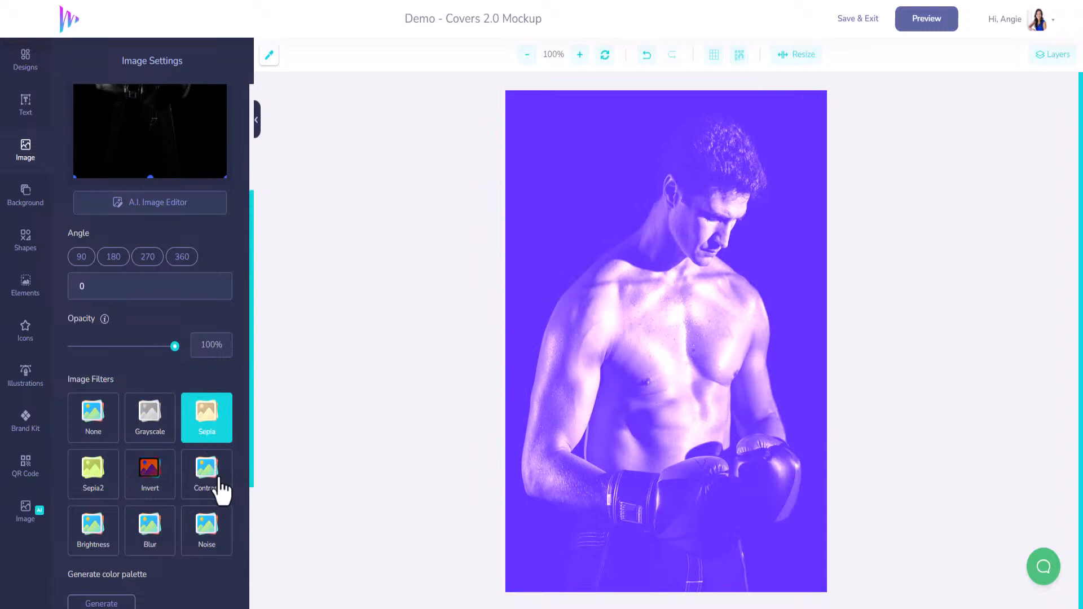
click(217, 489)
click(150, 482)
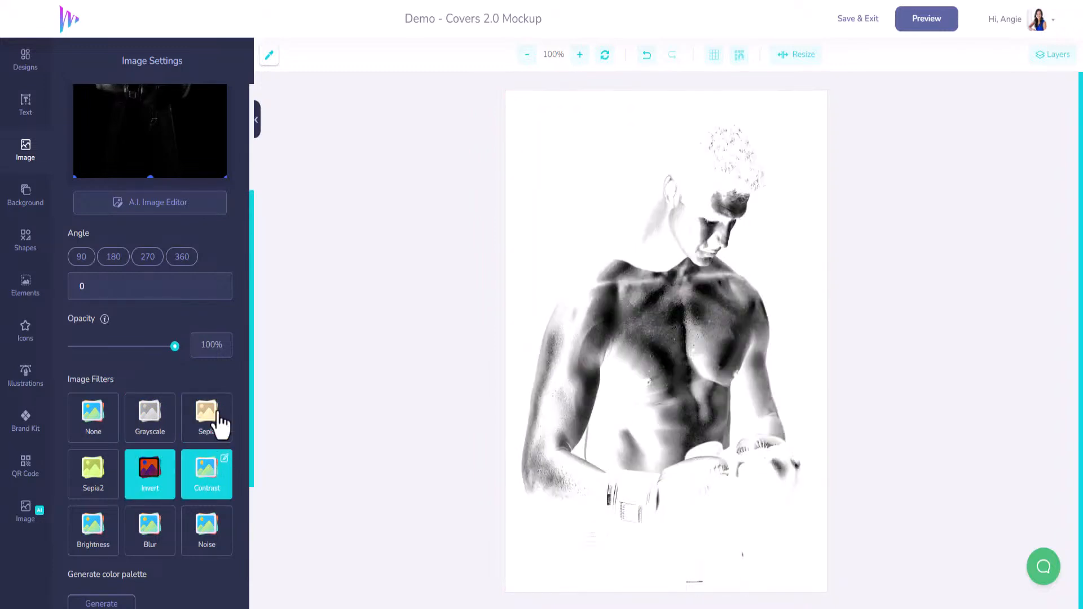
click(221, 471)
click(141, 495)
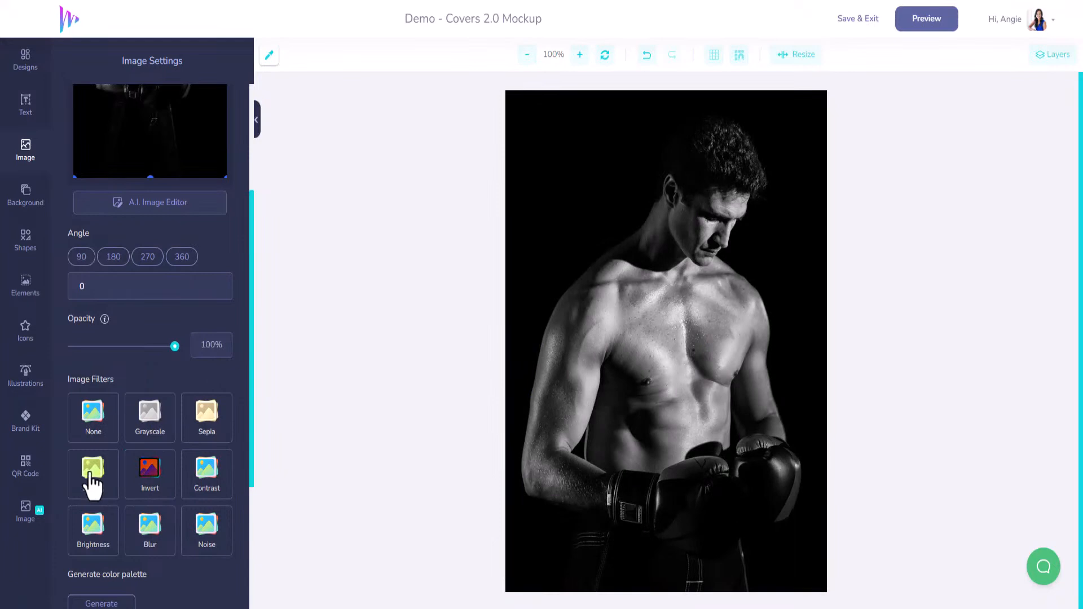
Step: Apply the Sepia2 filter to the boxer photo and put its layer behind all the cover text
click(92, 484)
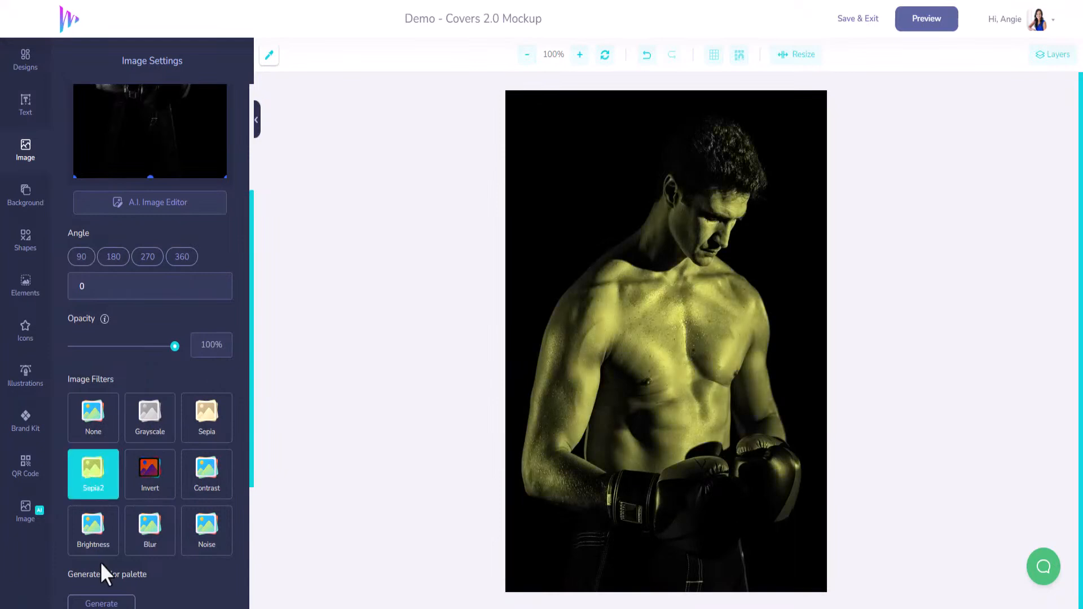
mouse_move(176, 346)
mouse_down()
mouse_move(150, 347)
mouse_move(179, 347)
mouse_up()
scroll(169, 513, down, 4)
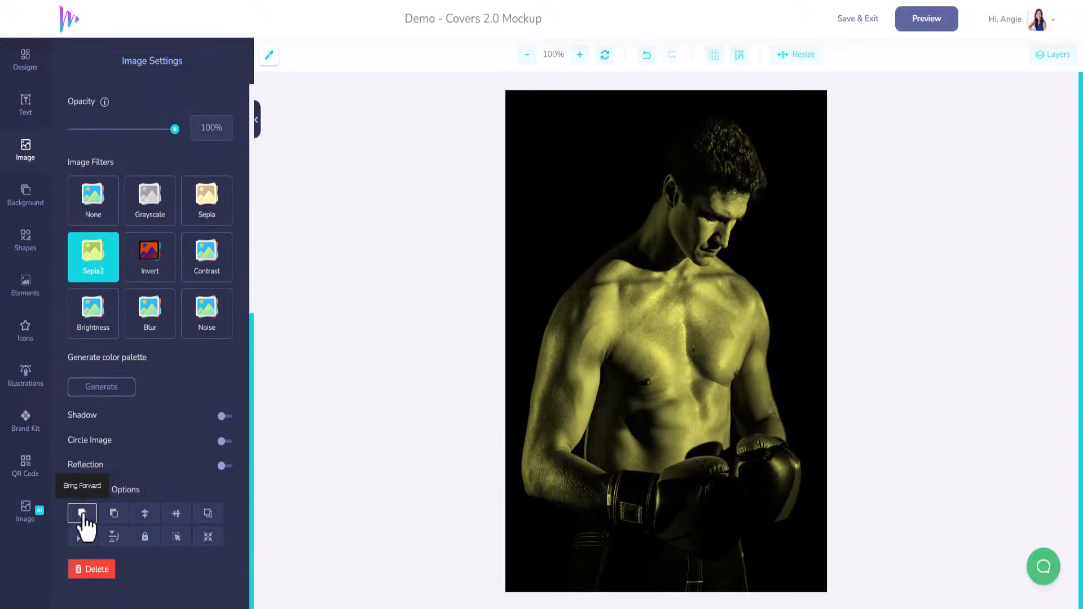
click(111, 514)
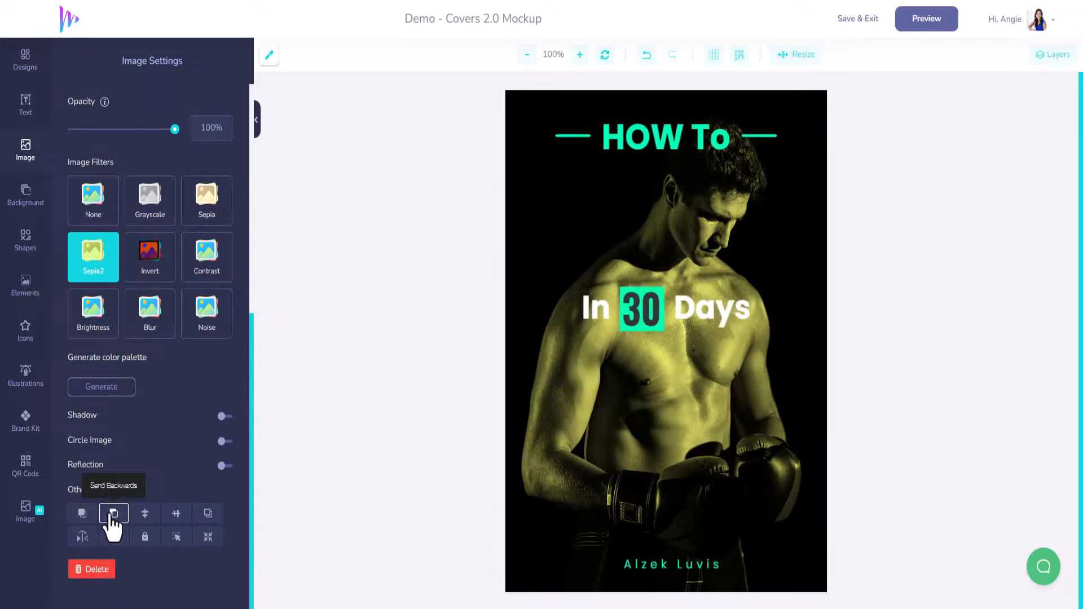
click(1052, 55)
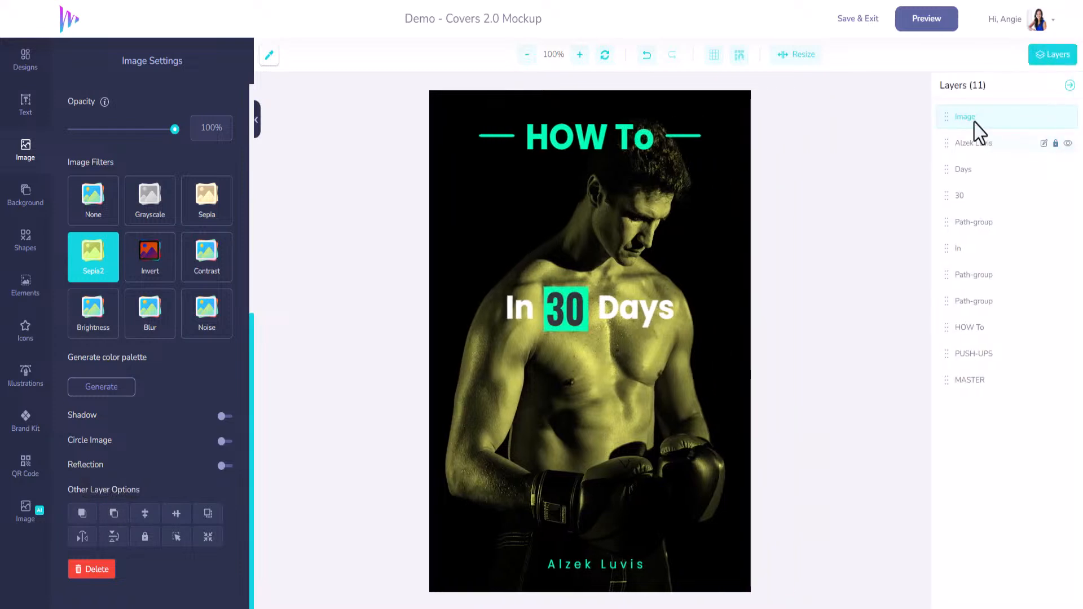
drag(949, 113, 957, 398)
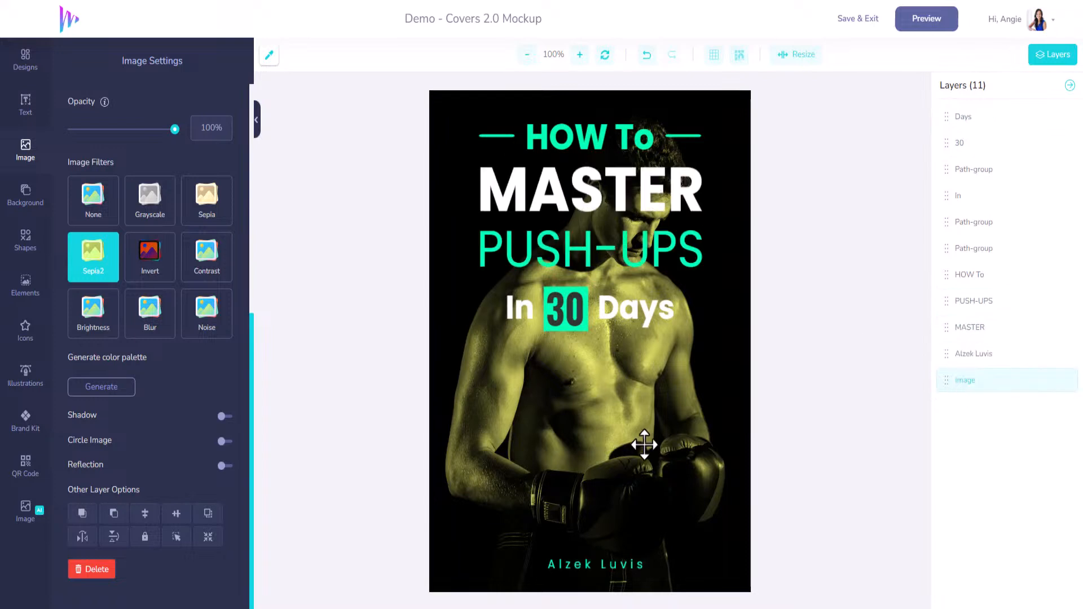
Step: Select all title words with their lines and the 30 box, and move them together to the cover's lower half
click(611, 136)
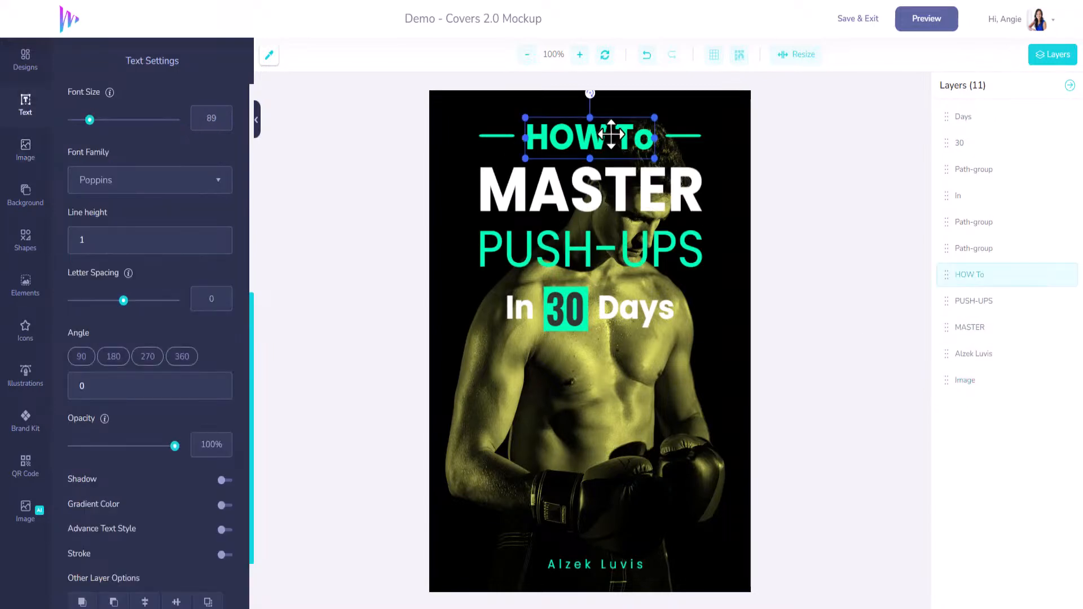
shift+click(509, 136)
shift+click(673, 139)
shift+click(667, 197)
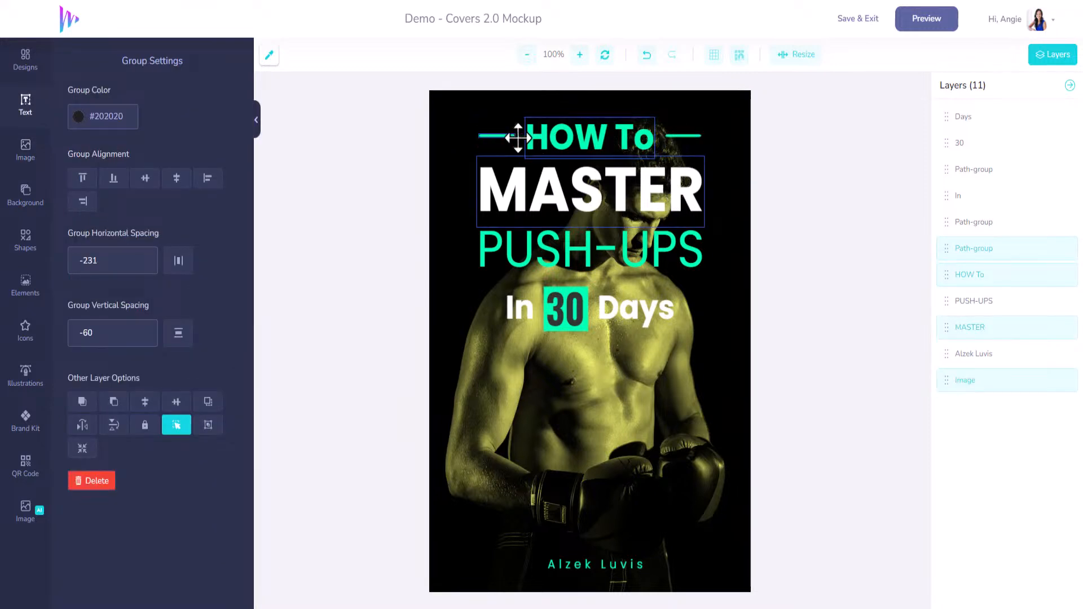
shift+click(682, 135)
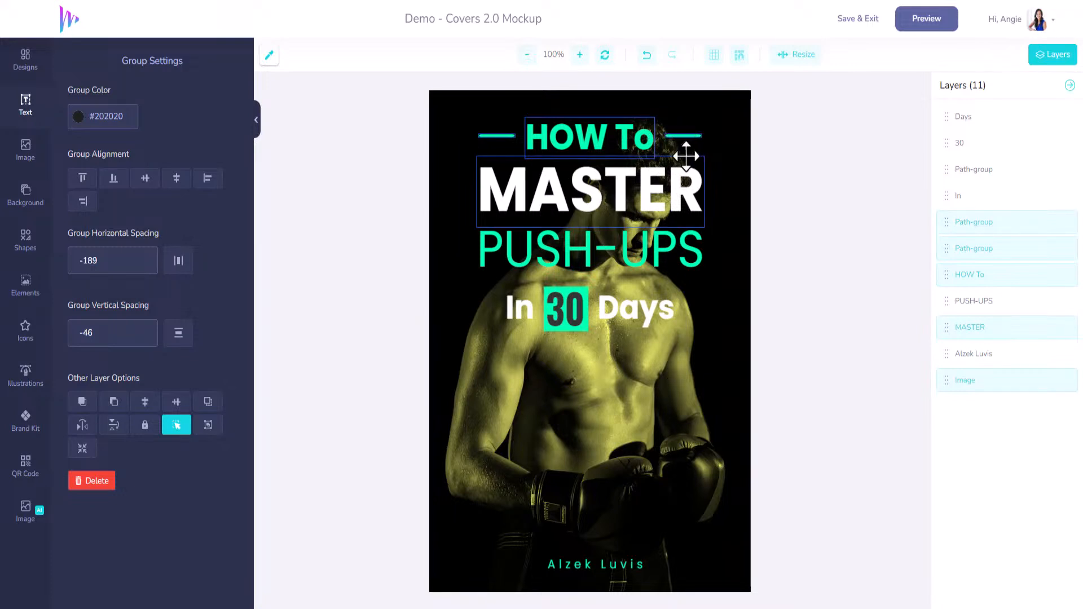
shift+click(568, 267)
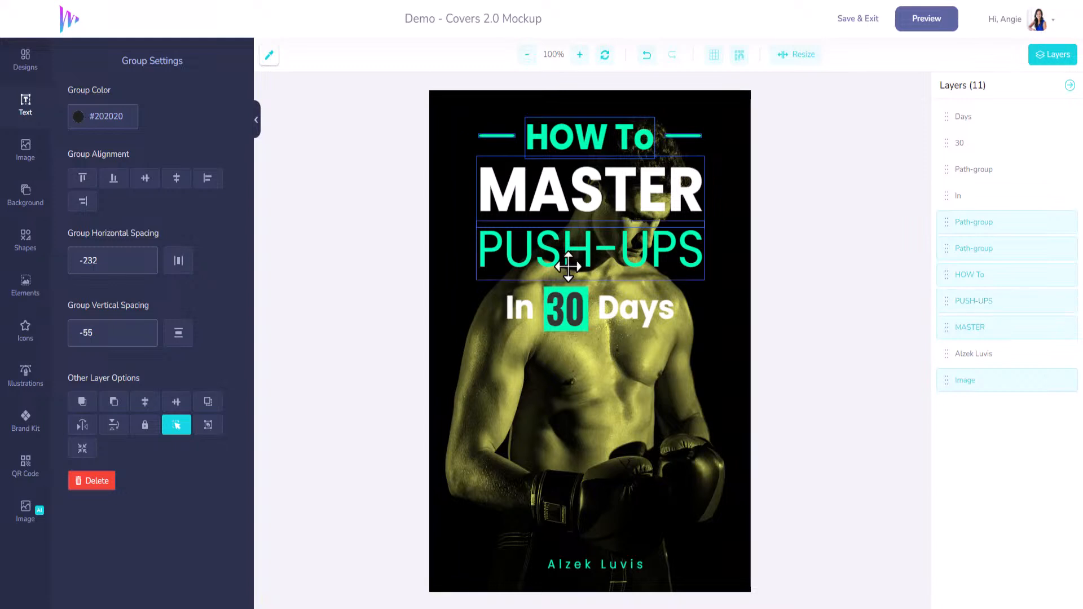
shift+click(567, 303)
shift+click(579, 287)
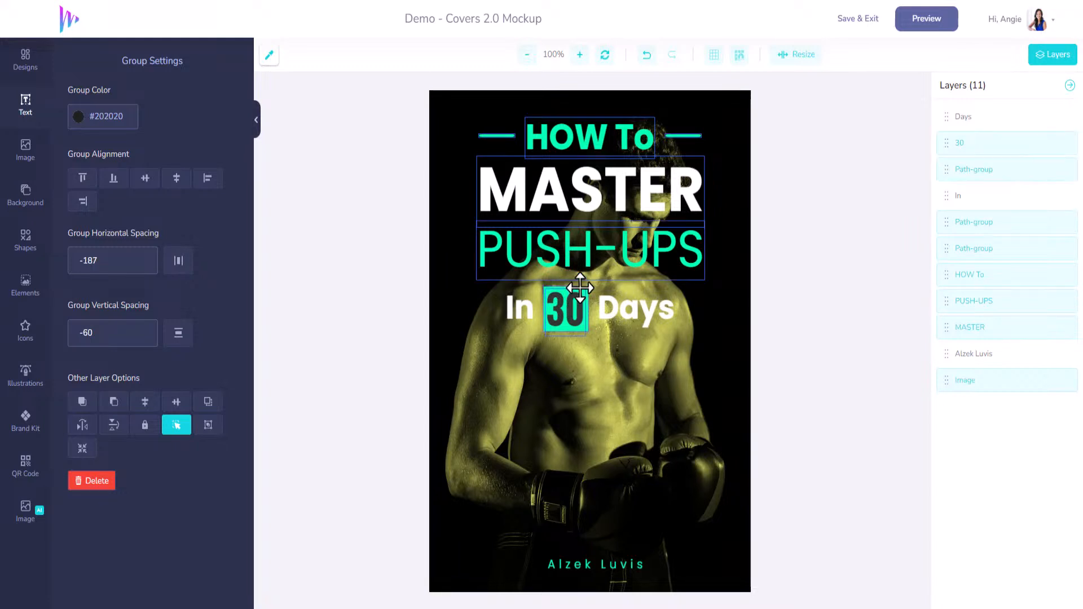
shift+click(623, 309)
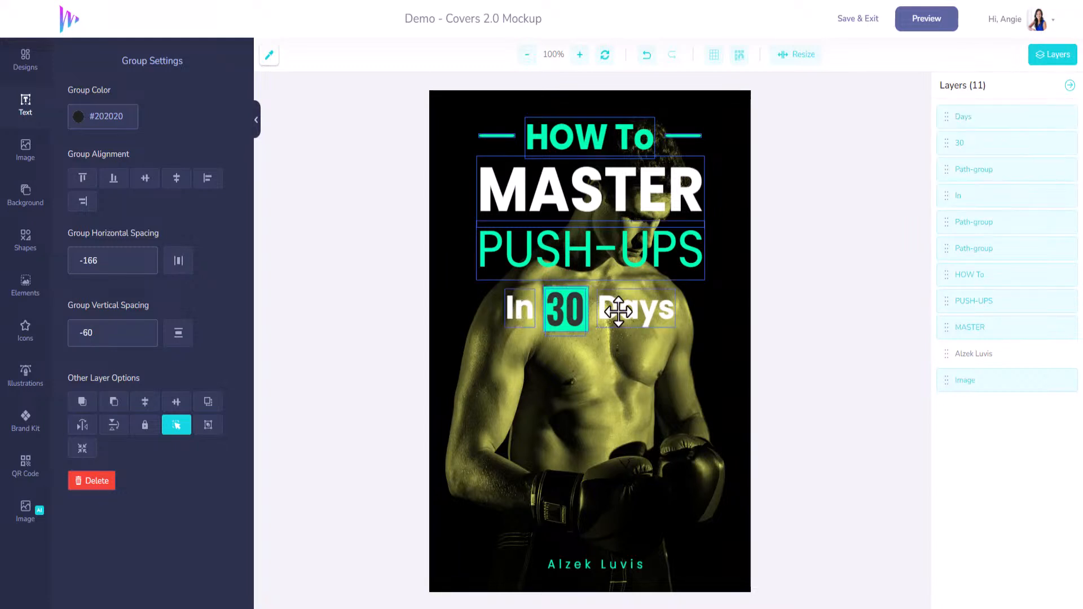
drag(624, 205, 651, 355)
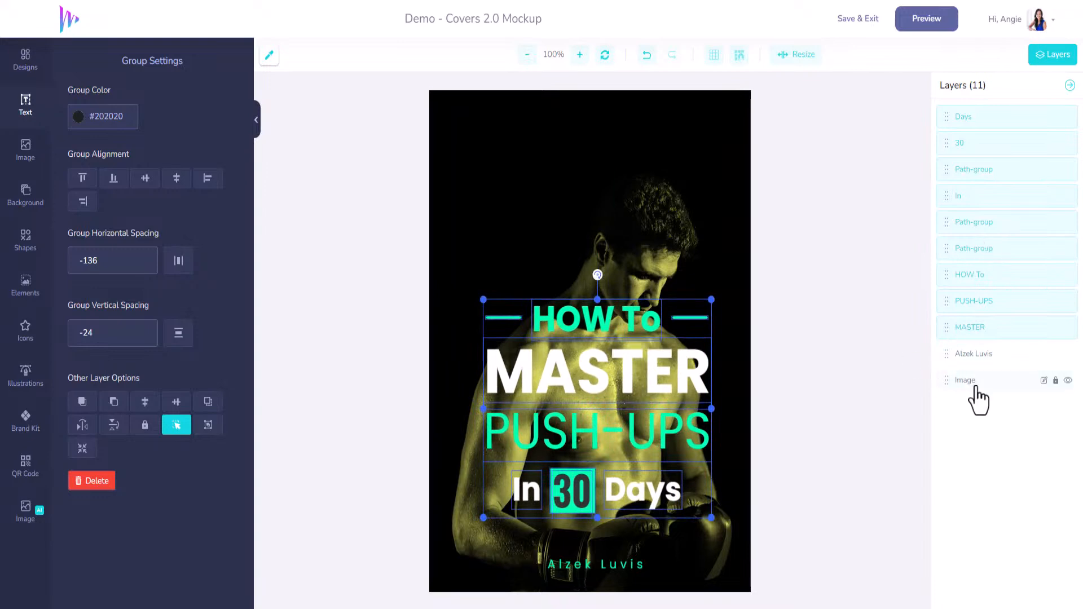
Step: Select the boxer photo layer and move the photo up so the face sits clear above the title
click(974, 383)
drag(616, 218, 614, 138)
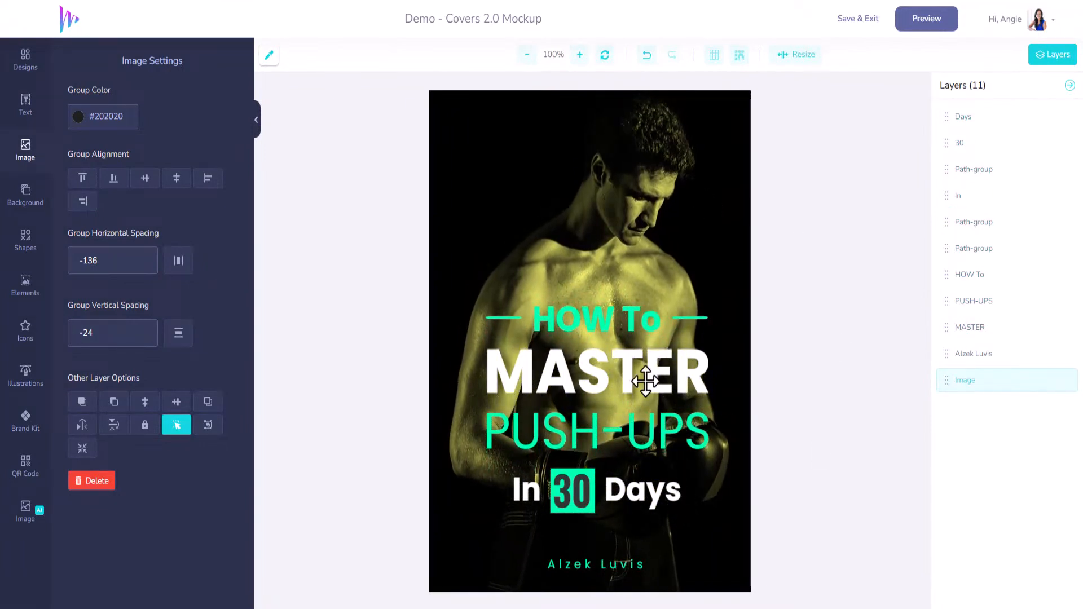
Step: Recolor the PUSH-UPS title word with the cyan MarketersFM brand color
click(603, 324)
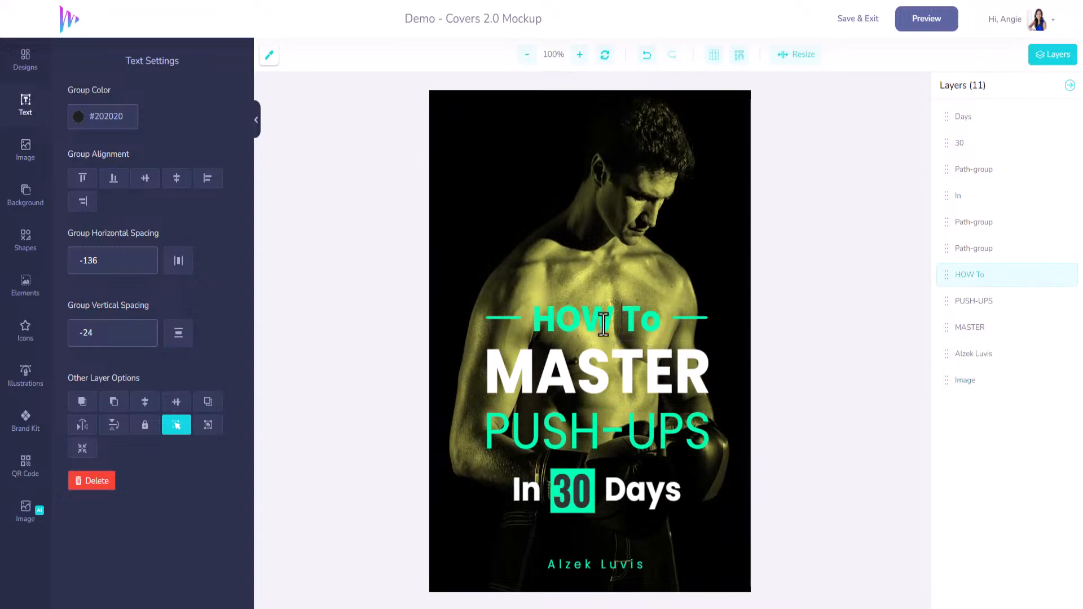
click(564, 344)
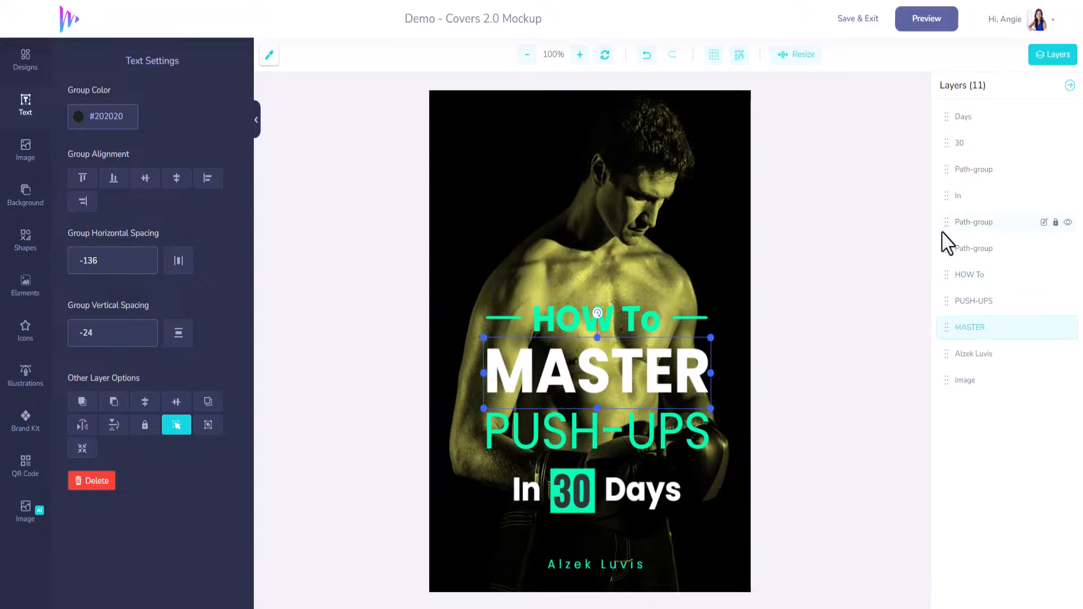
click(586, 315)
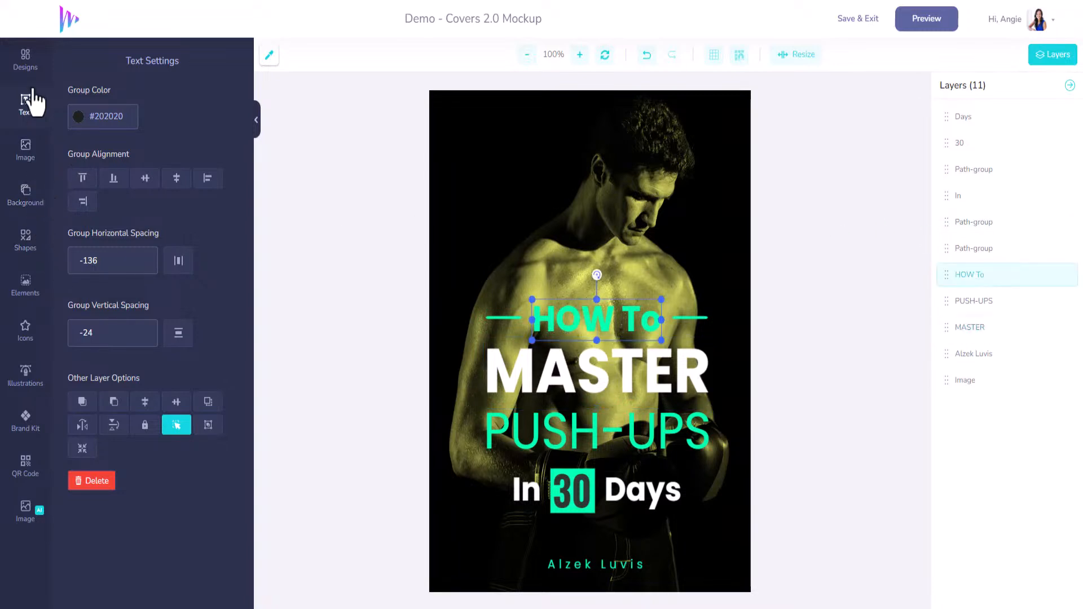
click(32, 76)
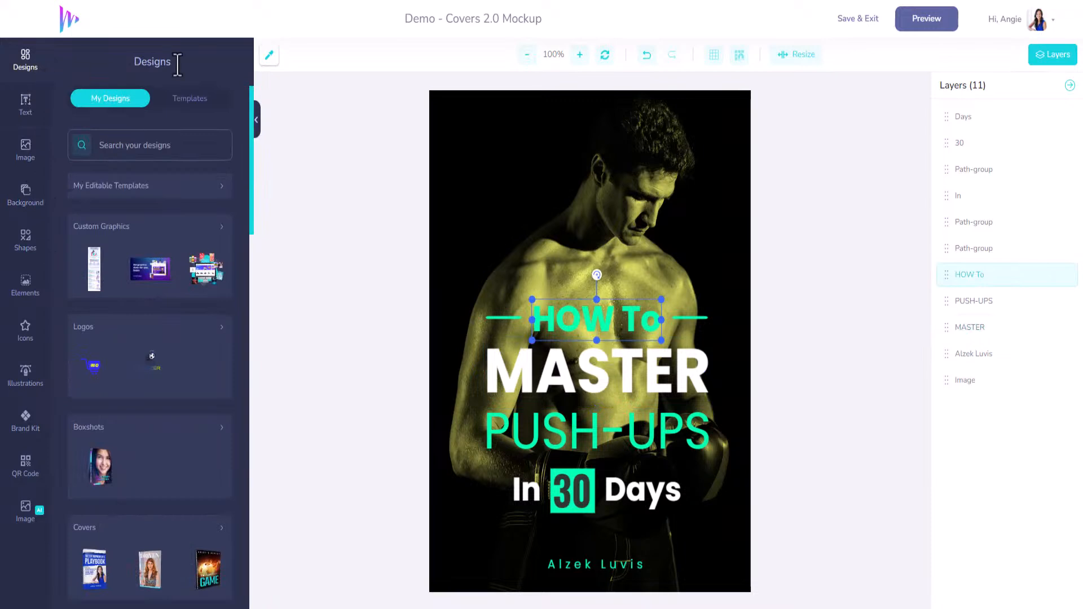
click(570, 415)
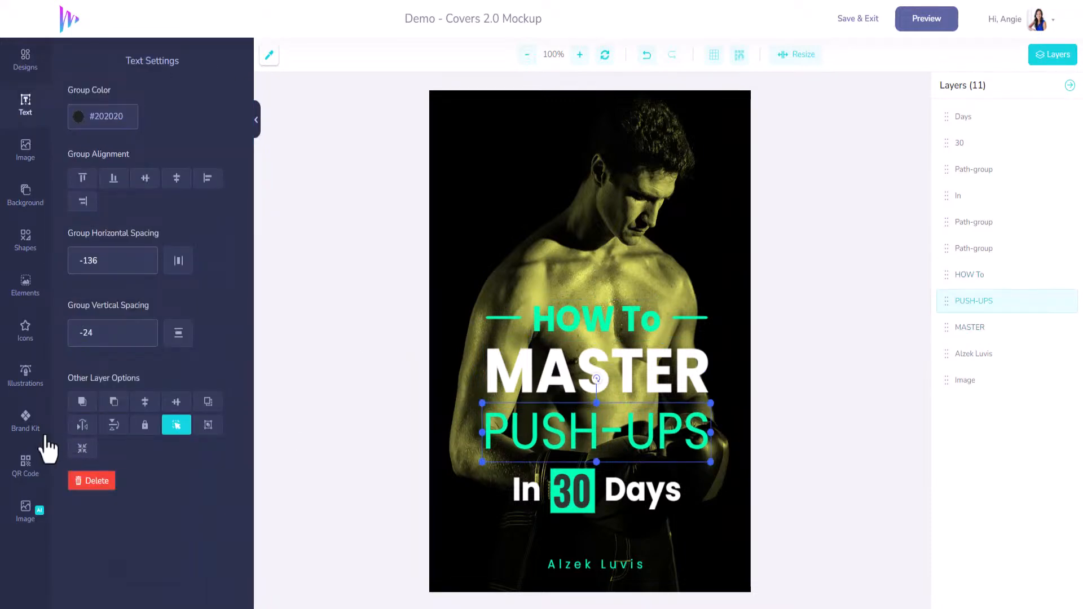
click(23, 431)
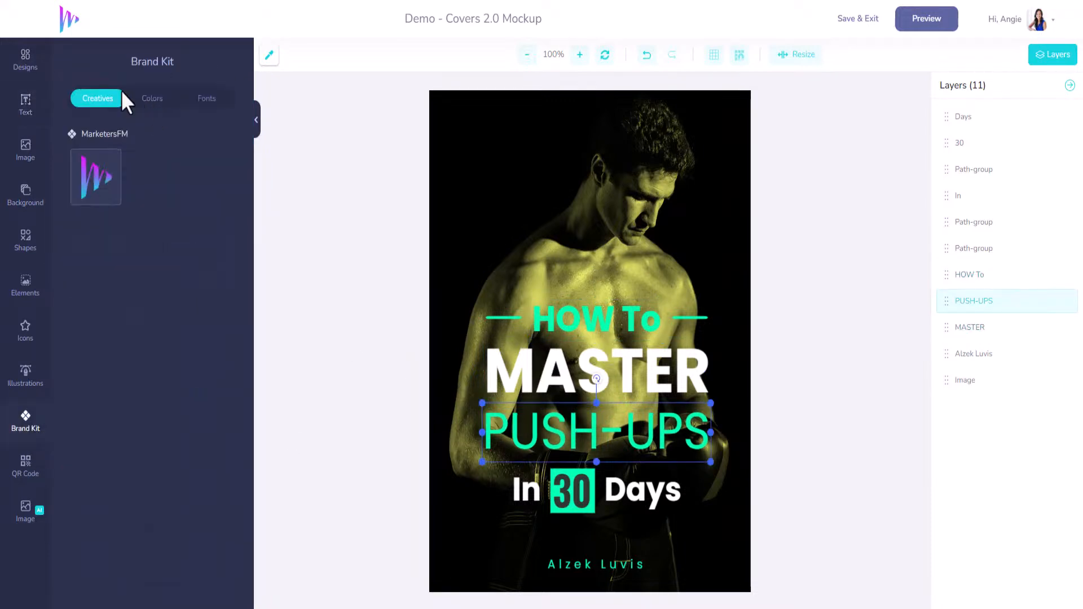
click(151, 99)
click(79, 182)
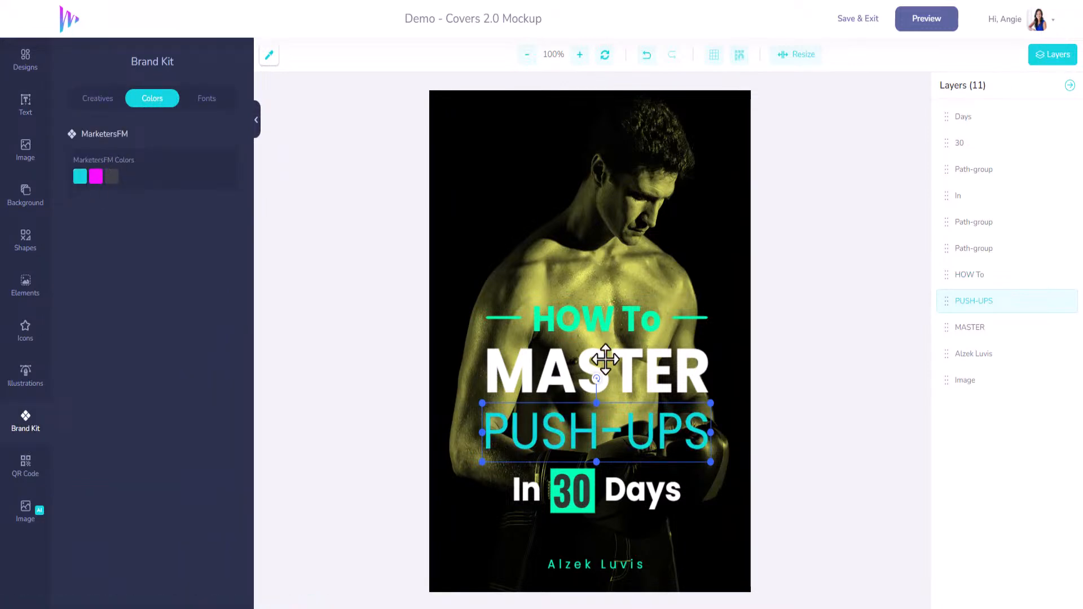
Step: Apply the cyan MarketersFM brand color to the HOW To text
click(596, 322)
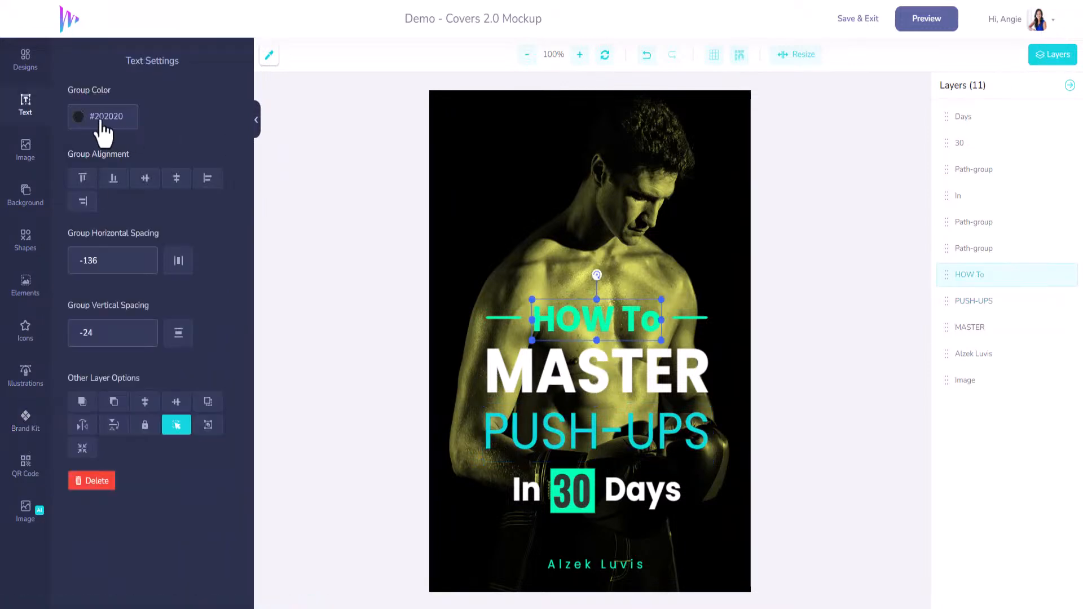
click(78, 116)
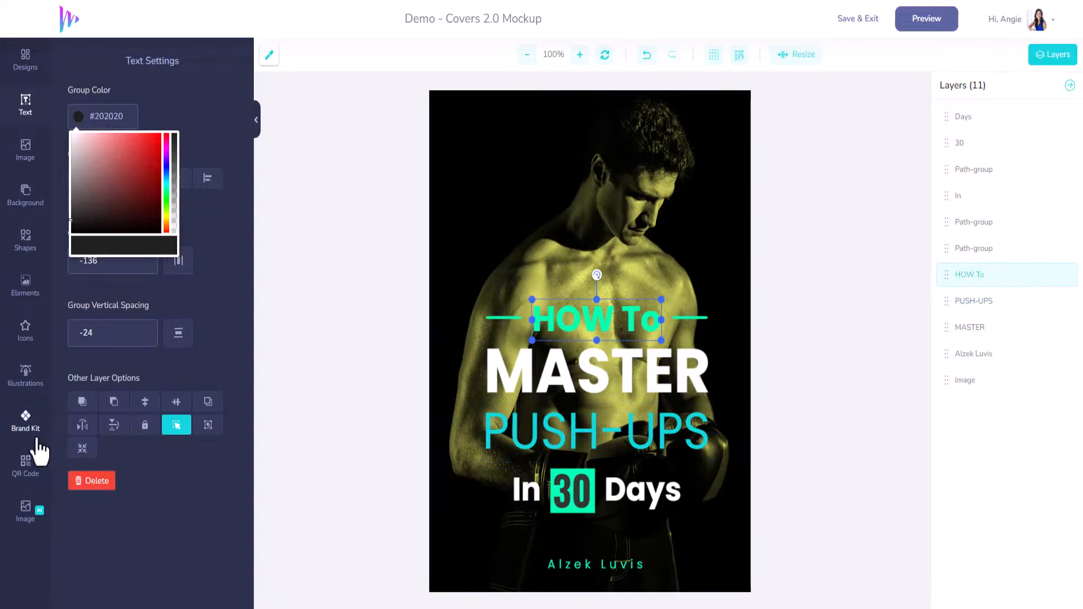
click(26, 420)
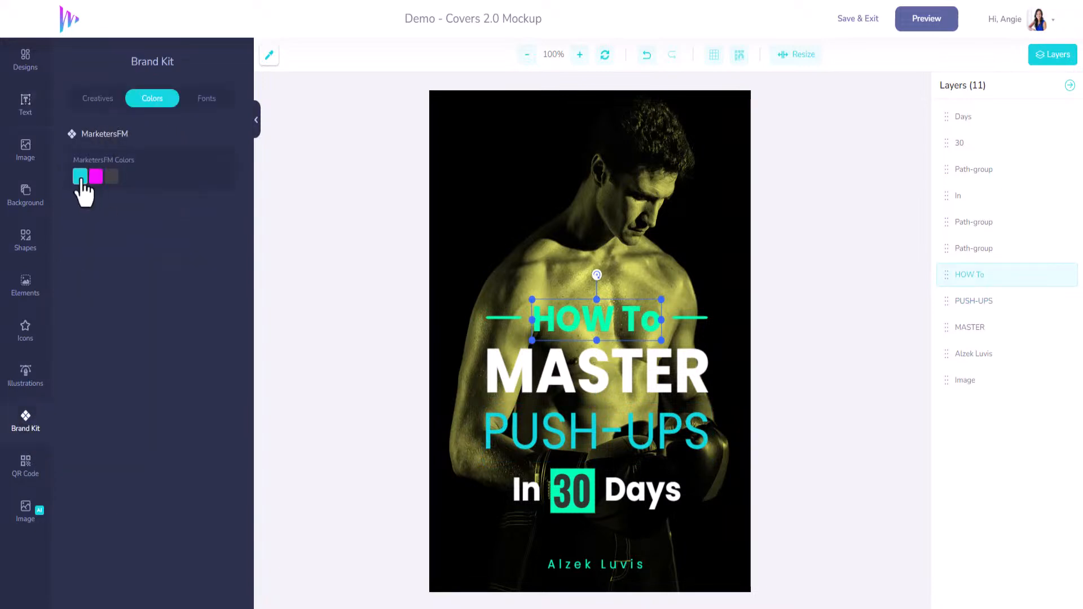
Step: Recolor both short lines beside HOW To with the cyan MarketersFM brand color
click(692, 320)
click(688, 319)
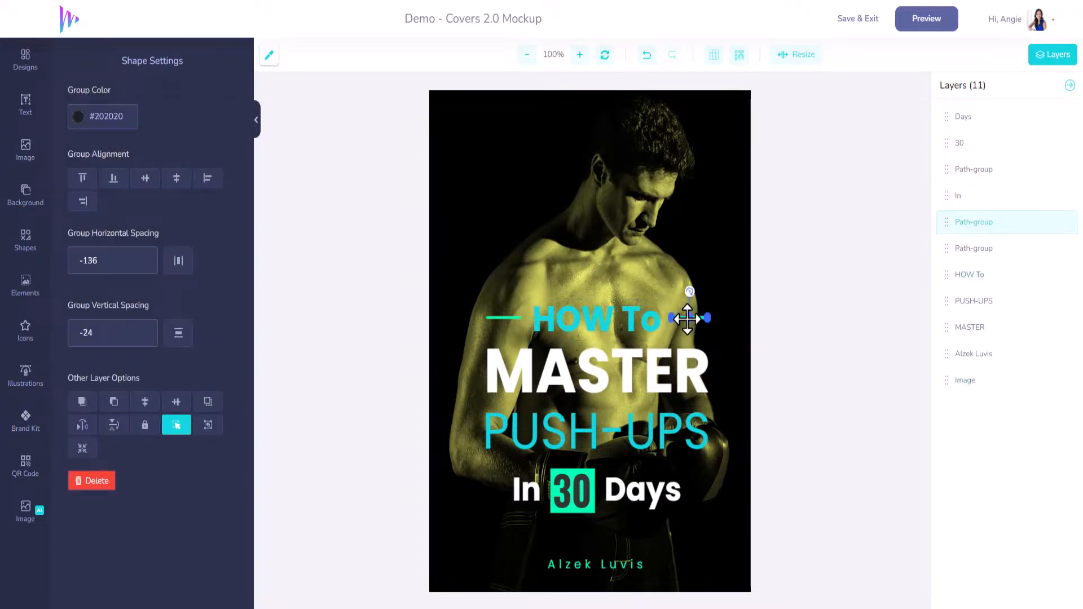
click(79, 117)
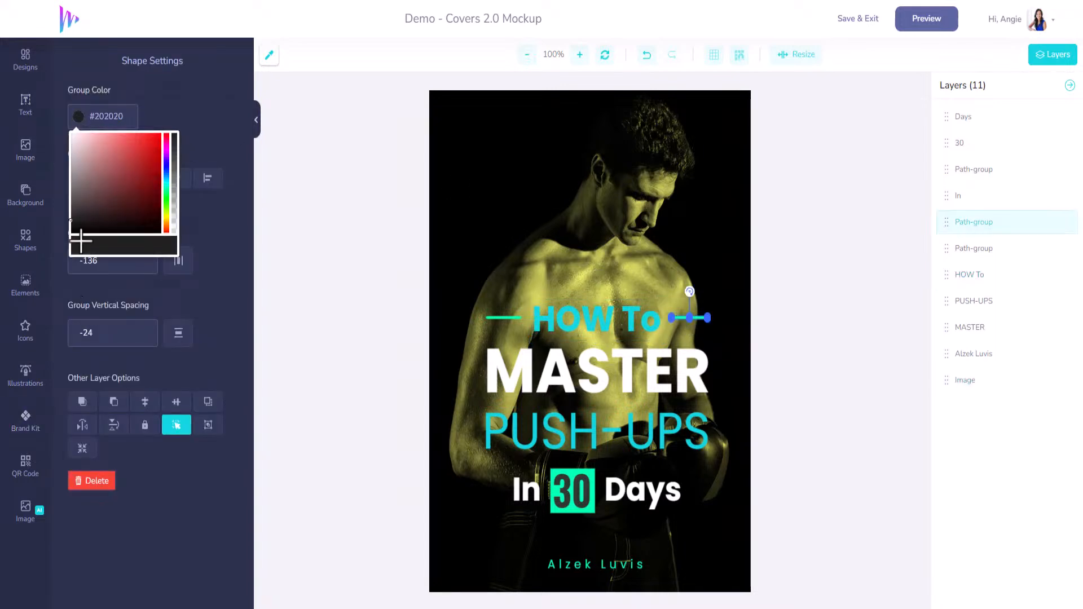
click(40, 429)
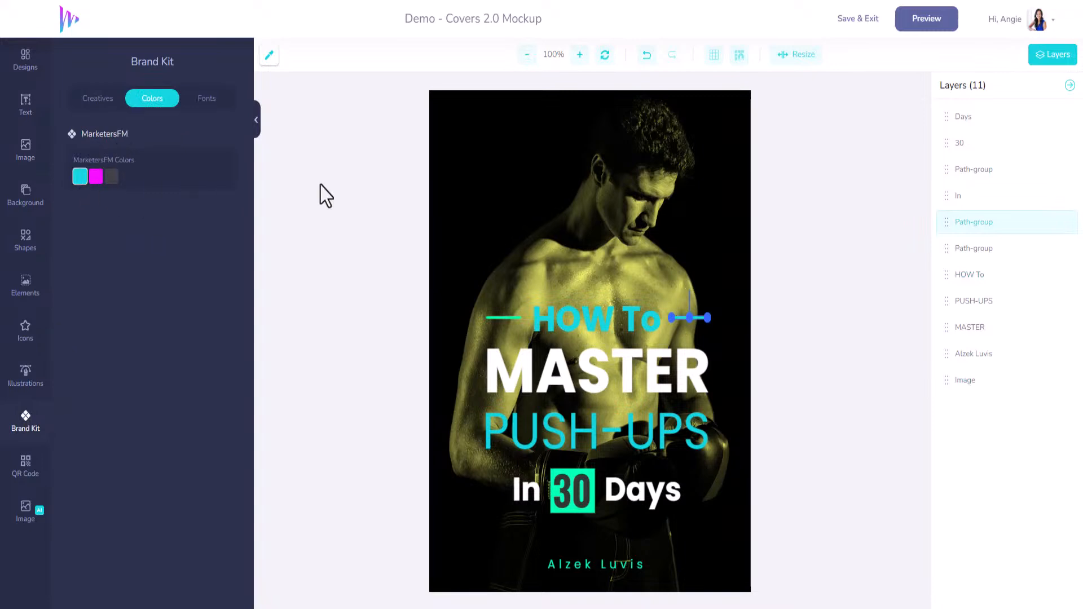
click(510, 318)
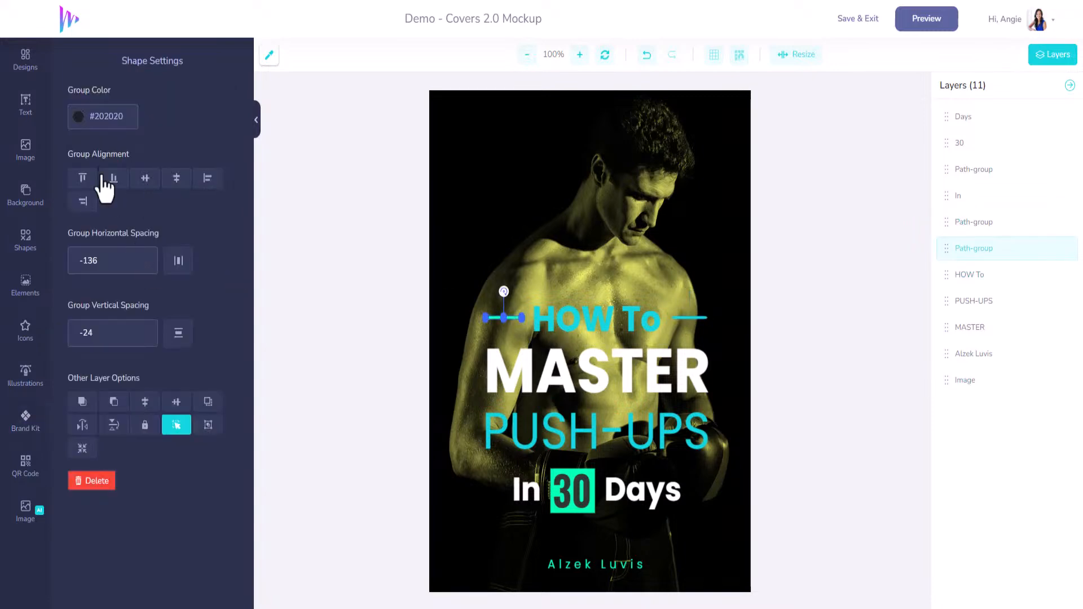
click(80, 119)
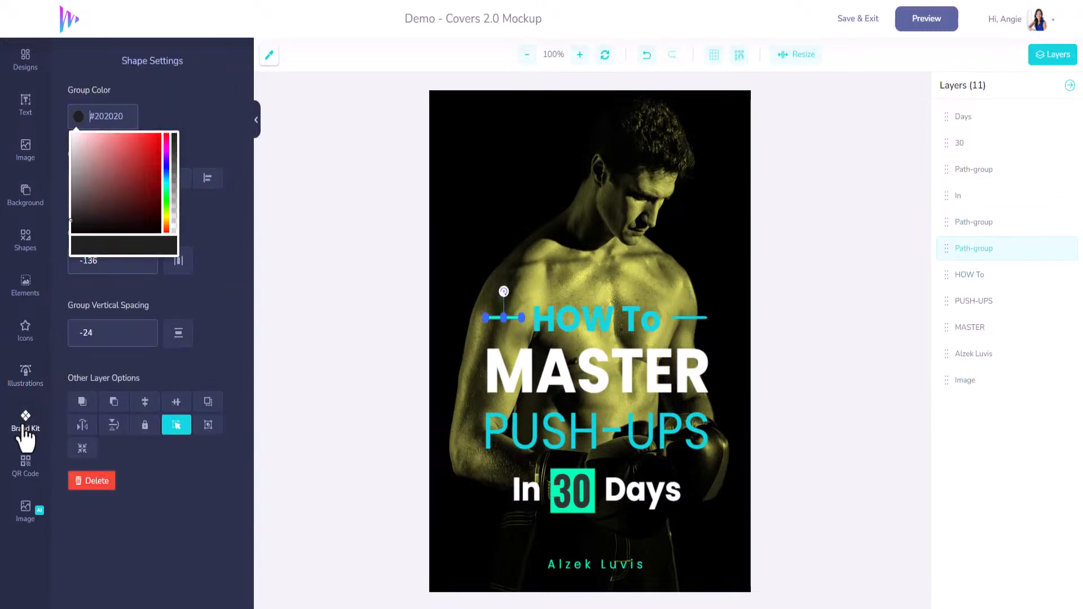
click(25, 423)
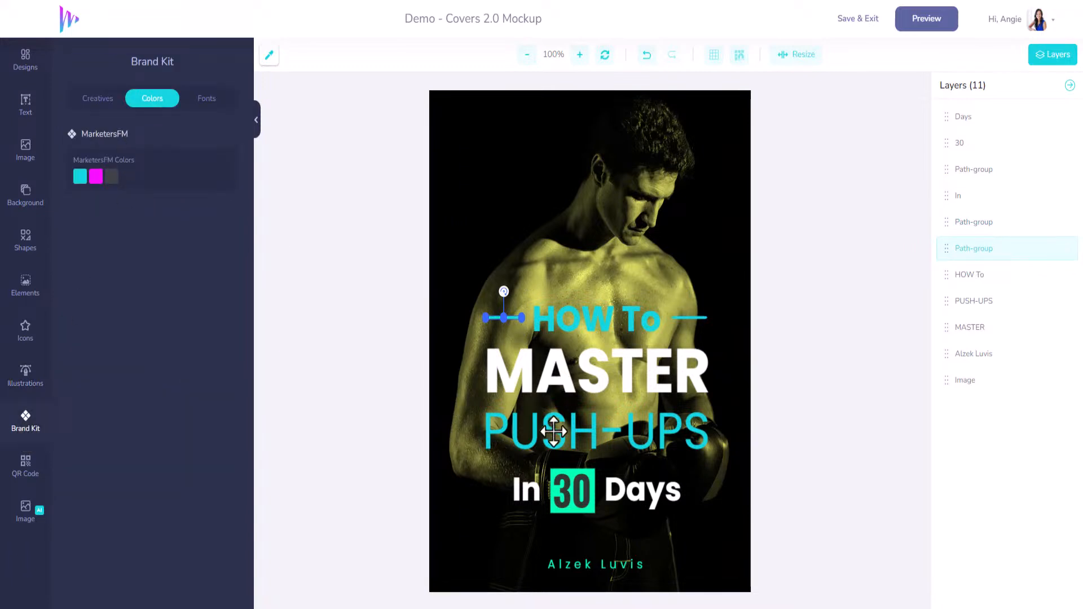
Step: Change the box behind the number 30 to the cyan MarketersFM brand color
click(579, 470)
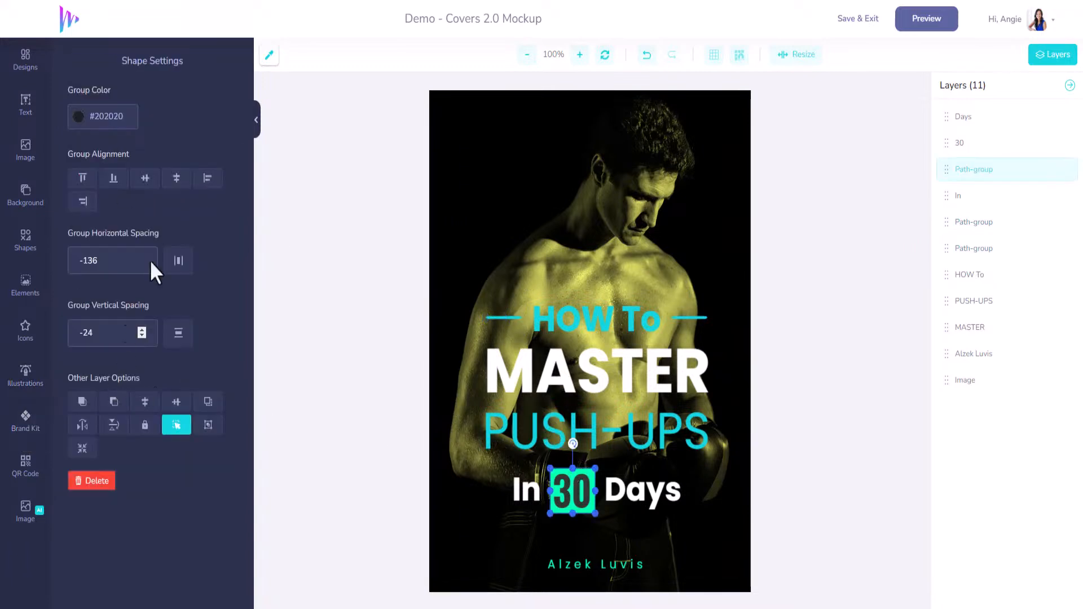
click(86, 127)
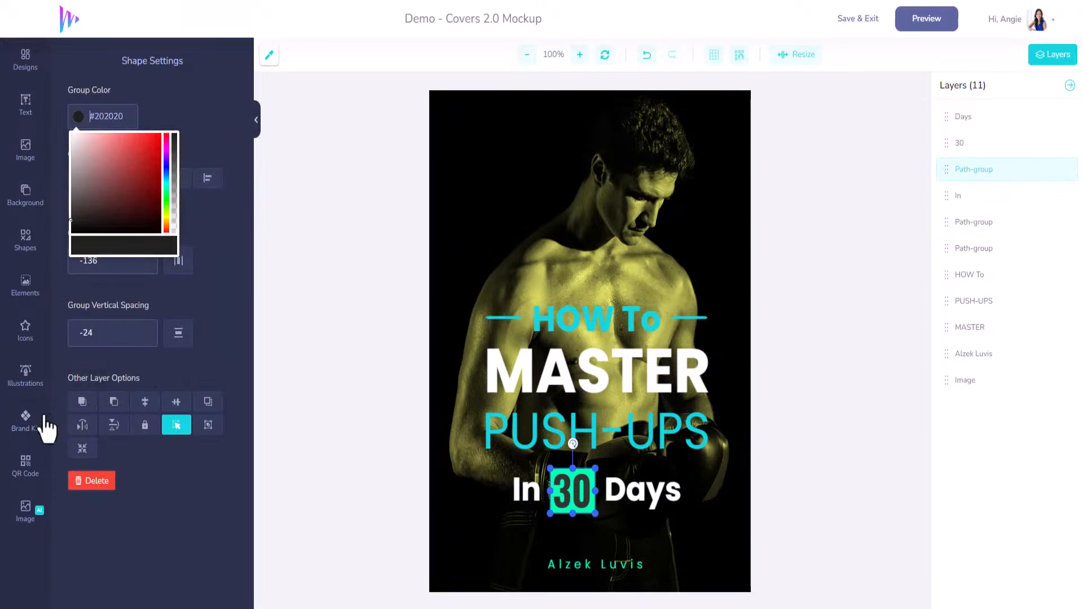
click(26, 421)
click(80, 178)
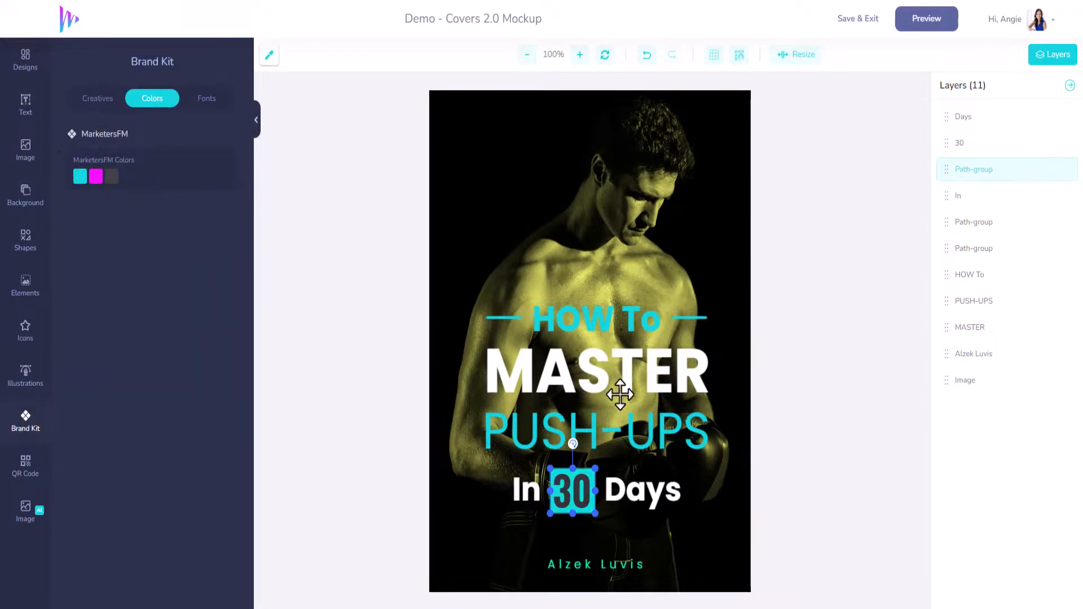
Step: Give the author name at the cover's foot the cyan MarketersFM brand color
click(598, 564)
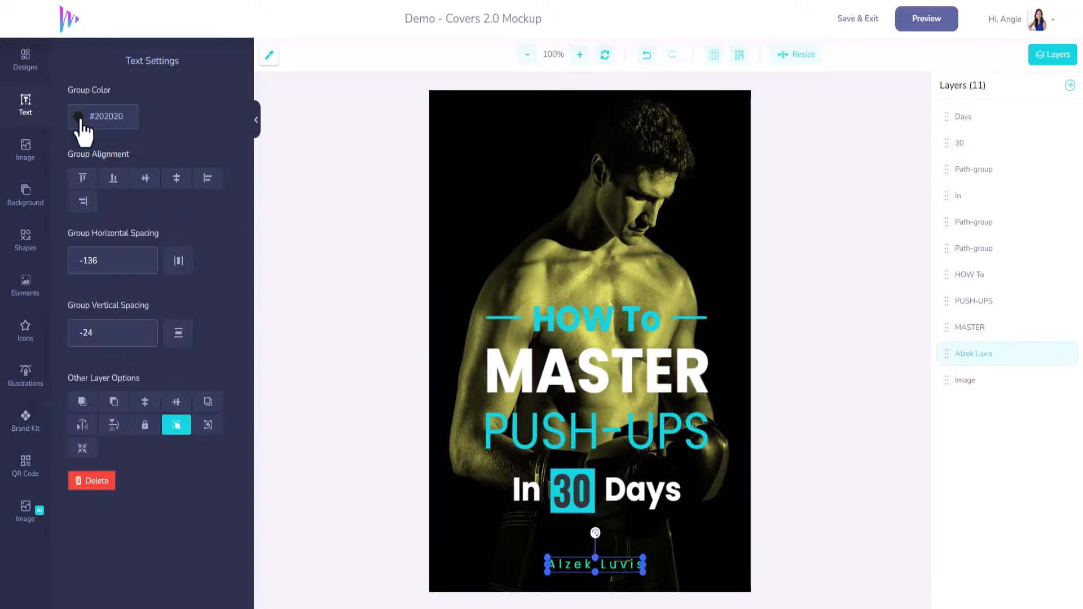
click(79, 119)
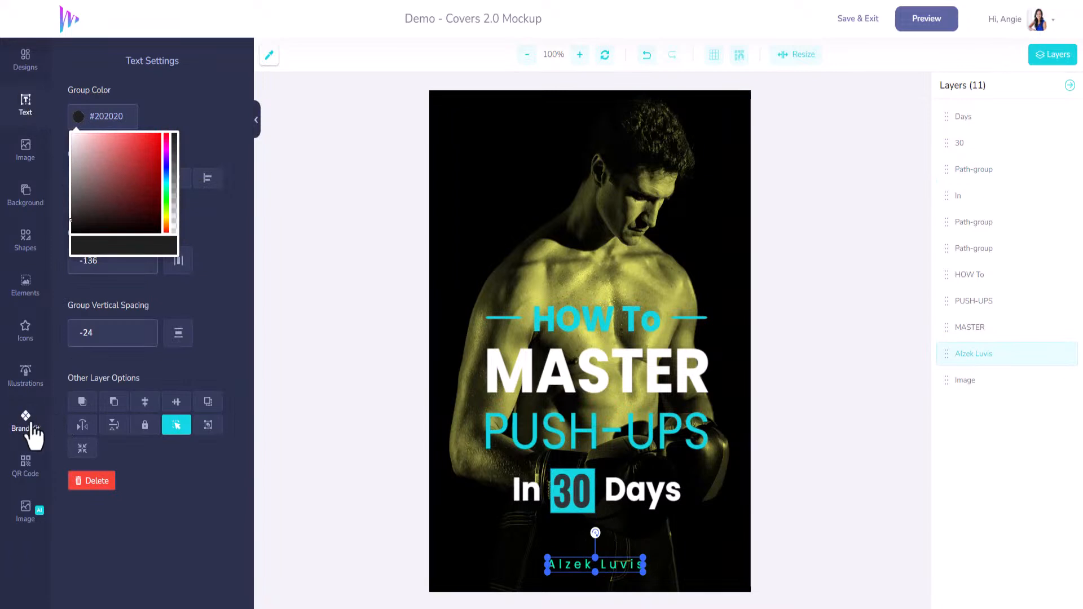
click(30, 427)
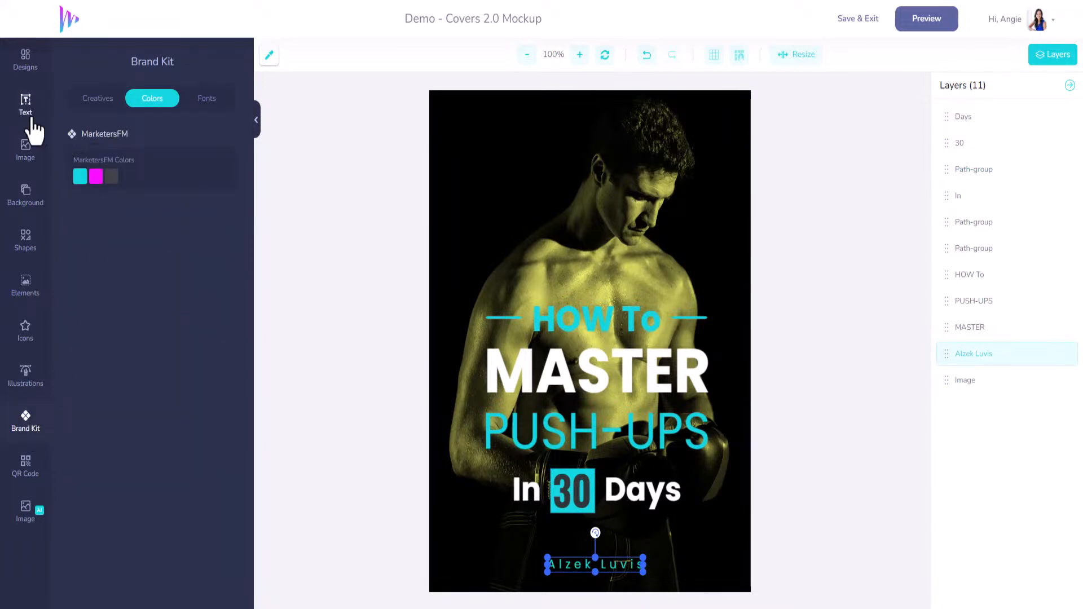
Step: Replace the author's name with the designer's own full name and center it horizontally on the cover
click(26, 107)
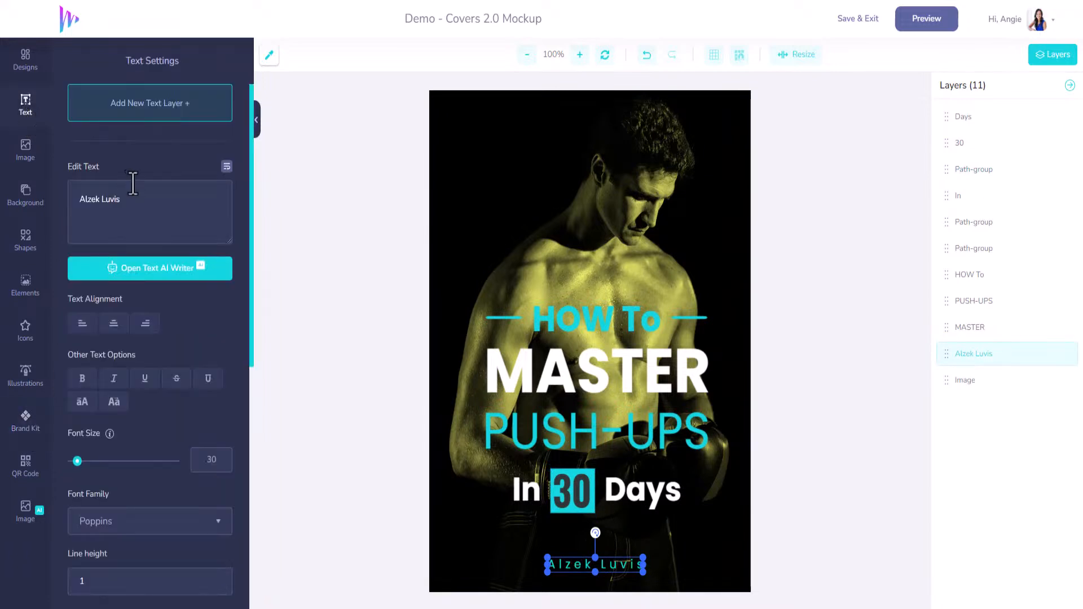
text(Angie Norris)
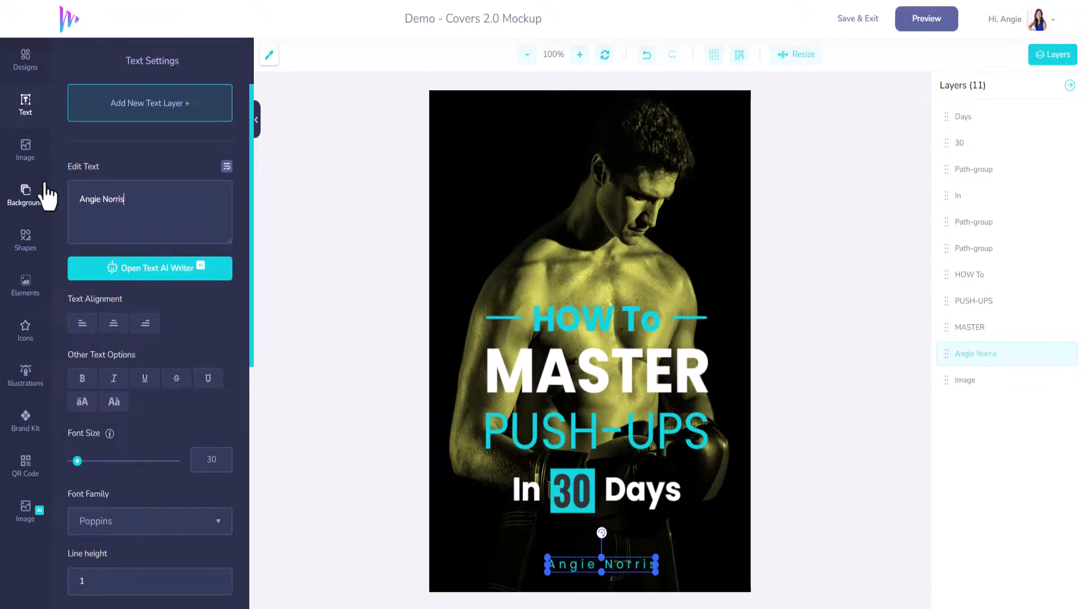
drag(624, 562, 621, 564)
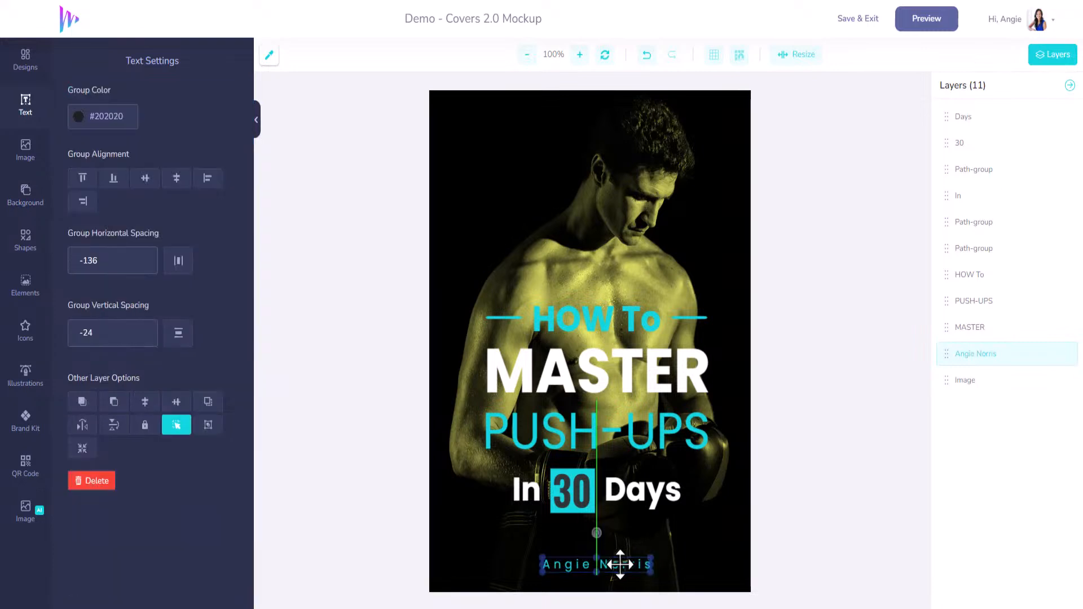
Step: Replace the title word PUSH-UPS with STRONGER and the word MASTER with BECOME
click(618, 437)
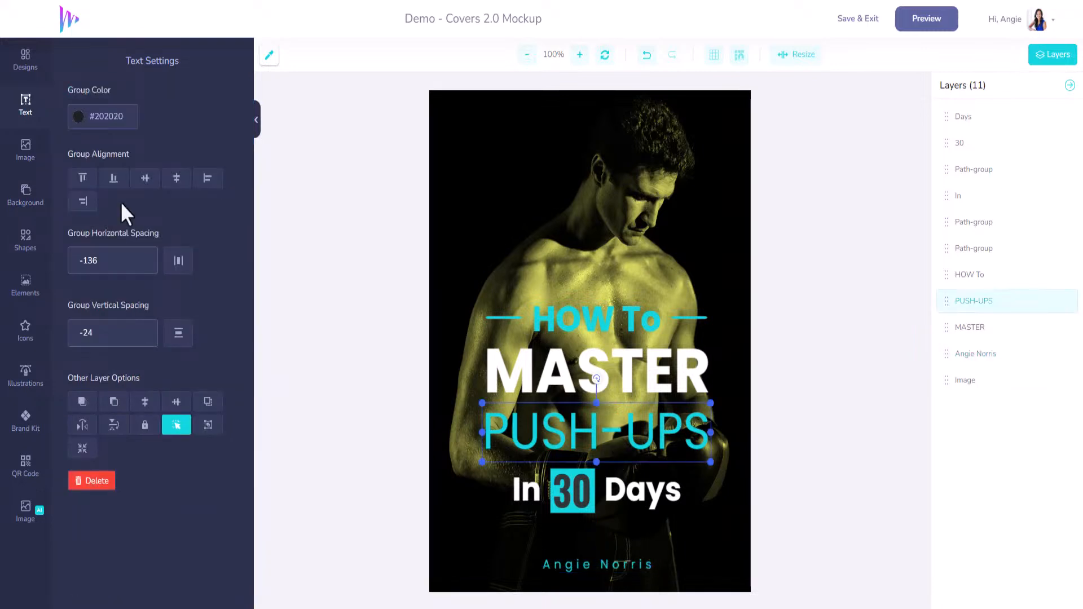
click(26, 106)
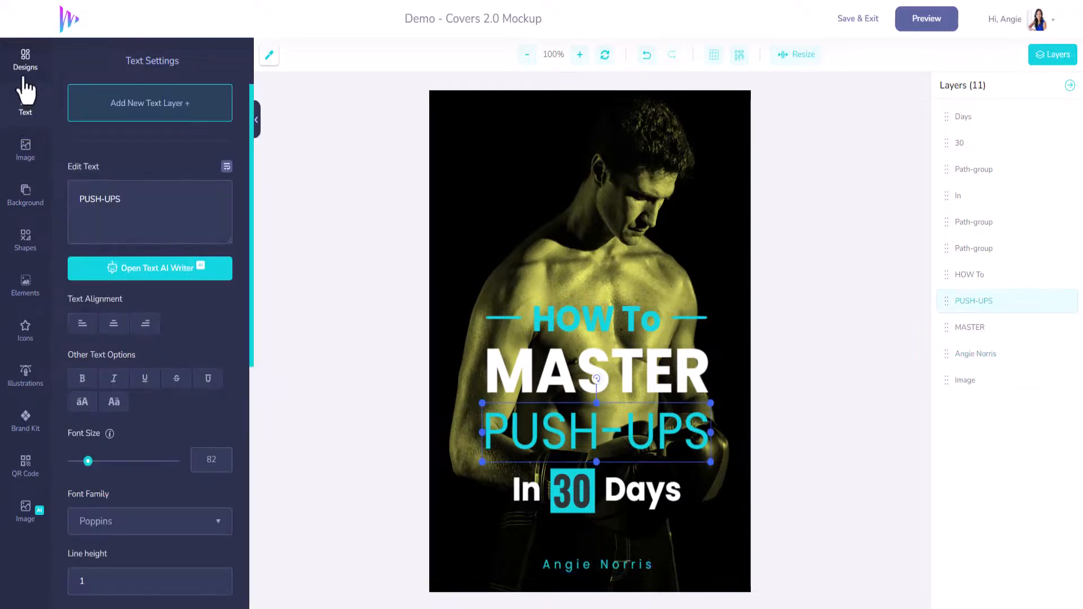
text(STRONGER)
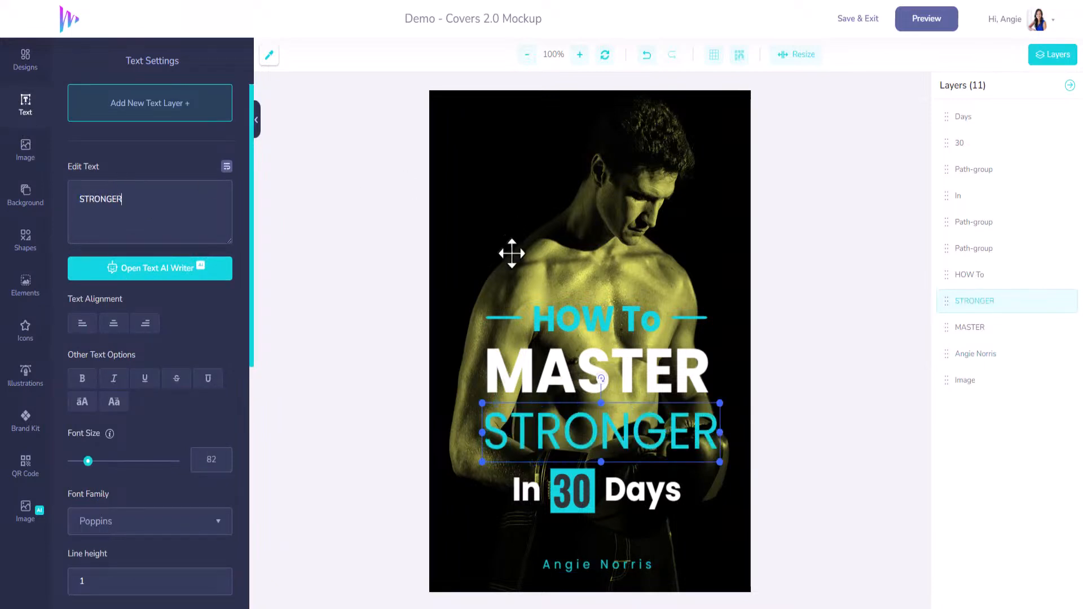
click(556, 381)
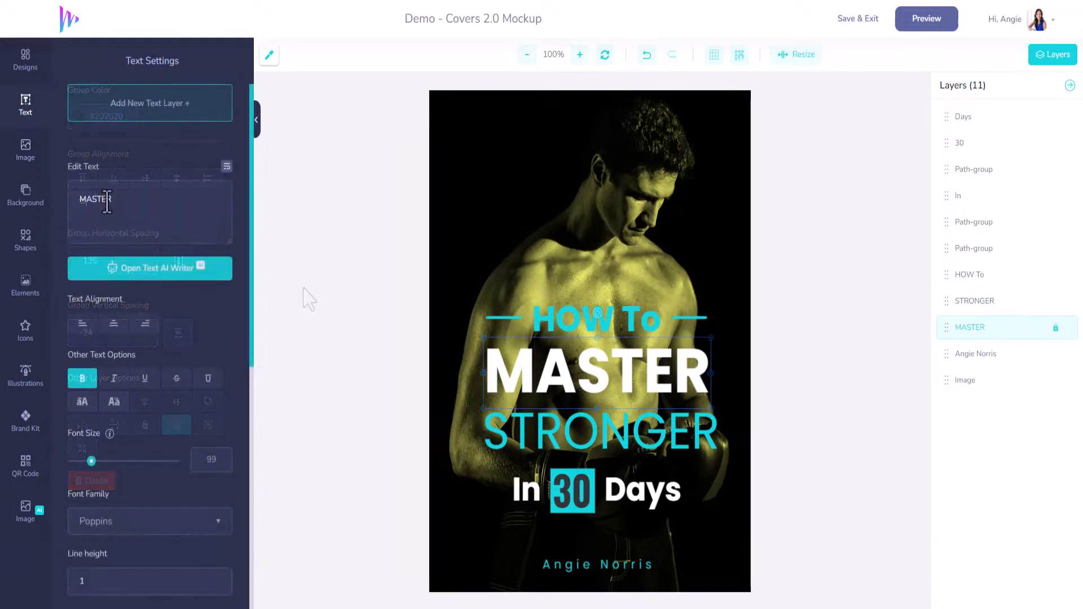
text(BECOME)
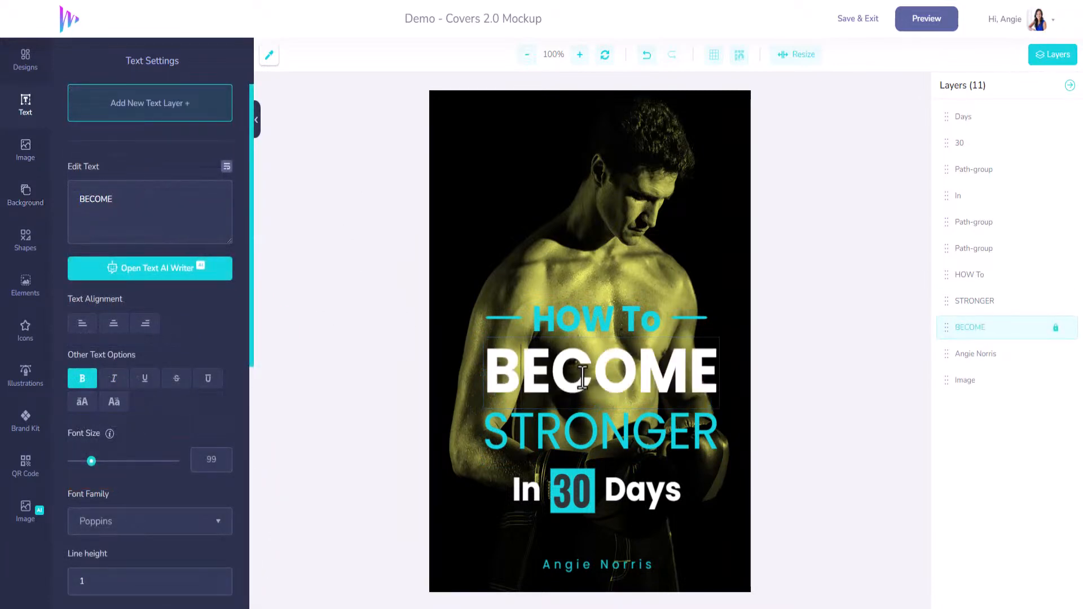
click(556, 430)
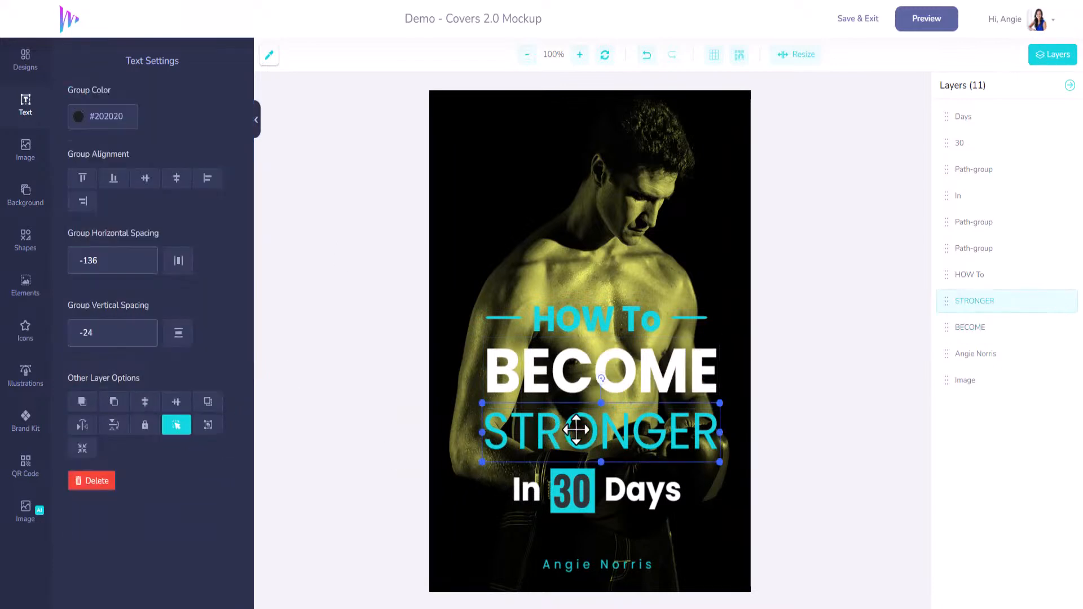
click(581, 365)
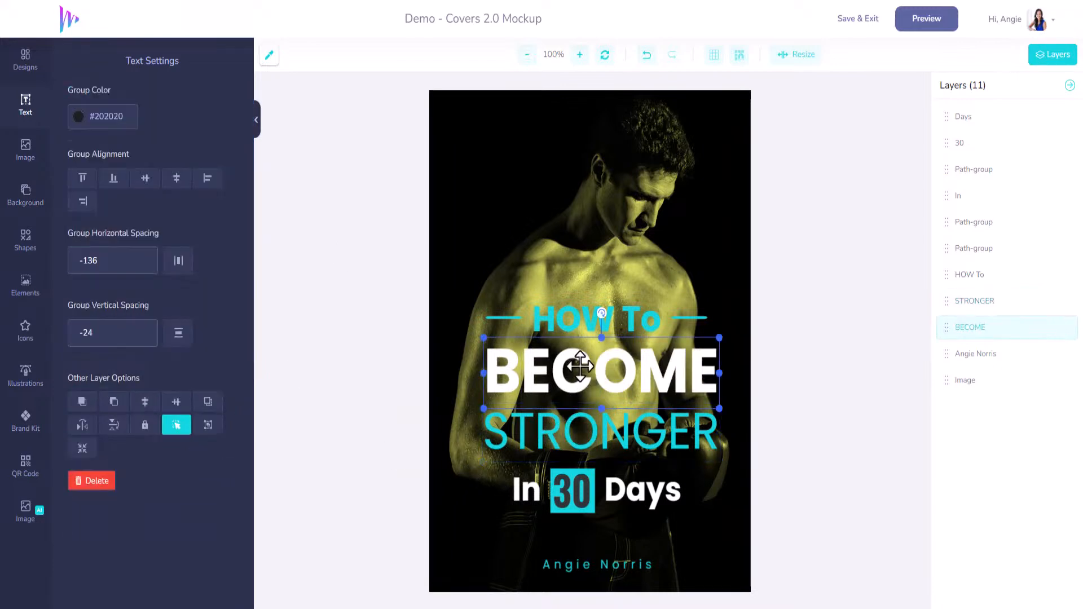
Step: Save the edited cover back onto the book mockup, and save the mockup to My Designs
click(865, 22)
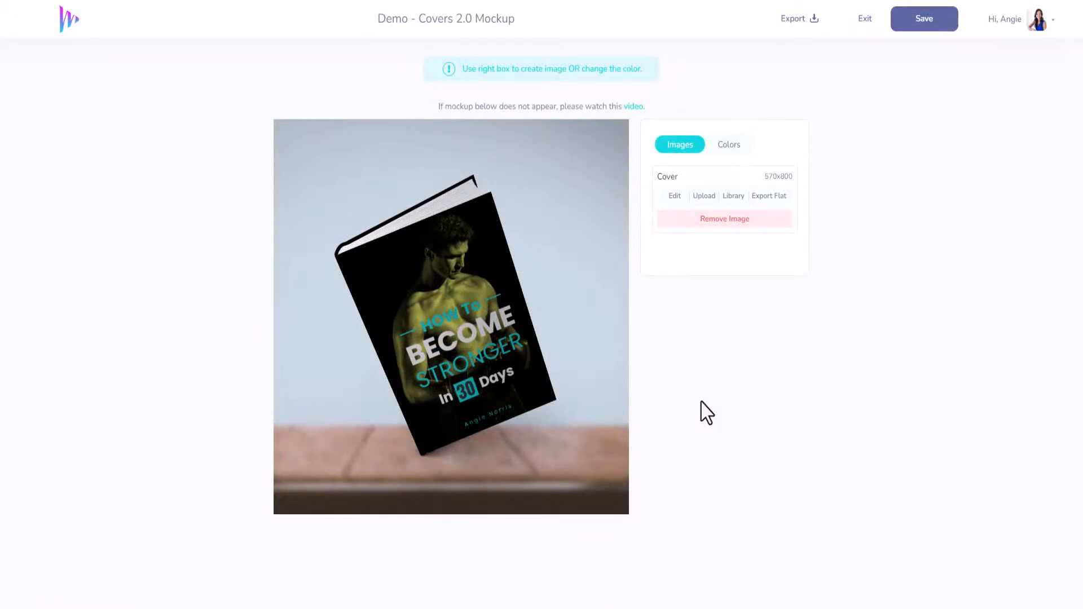
click(898, 29)
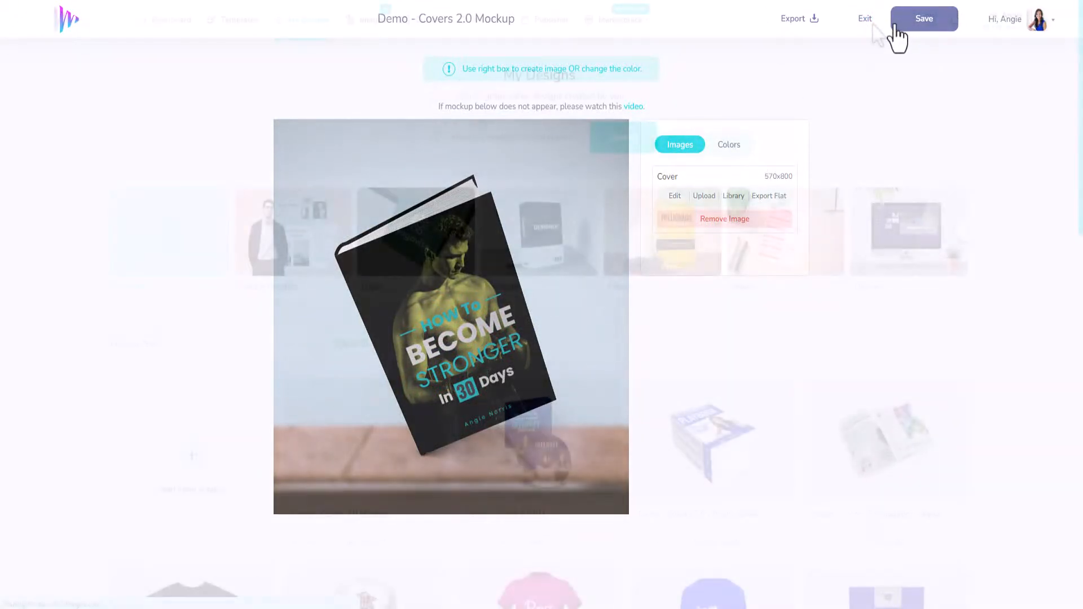
scroll(586, 428, down, 4)
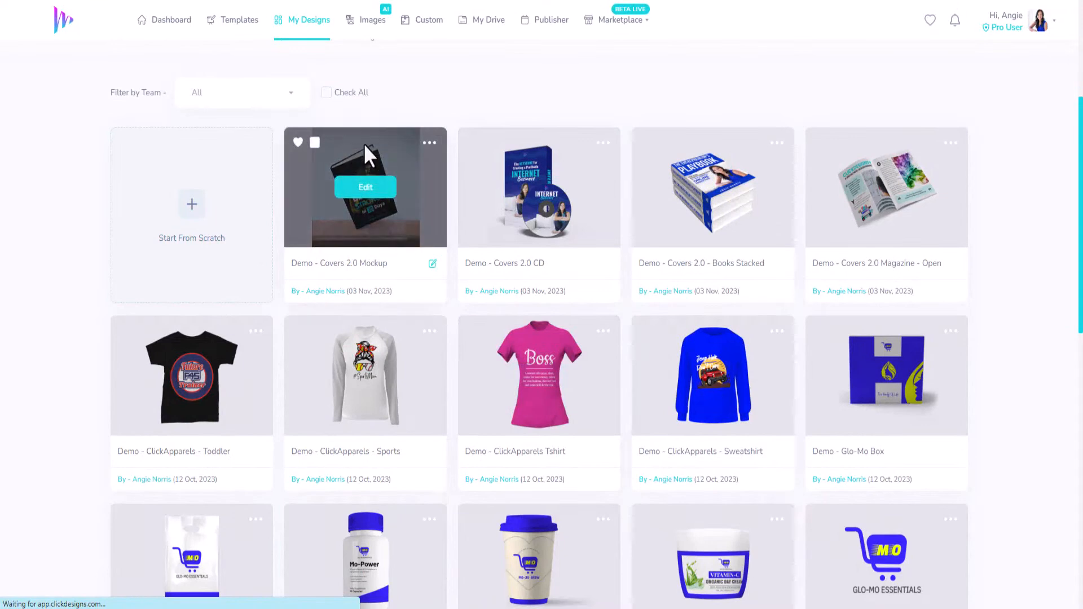